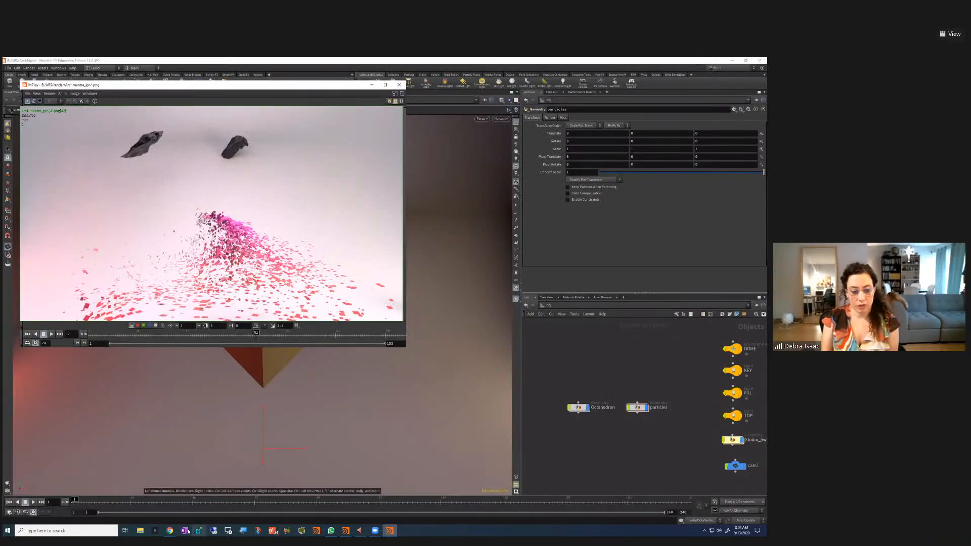
# Bring the Chrome window showing the SideFX 'Houdini - 3D' website to the front
pyautogui.click(170, 531)
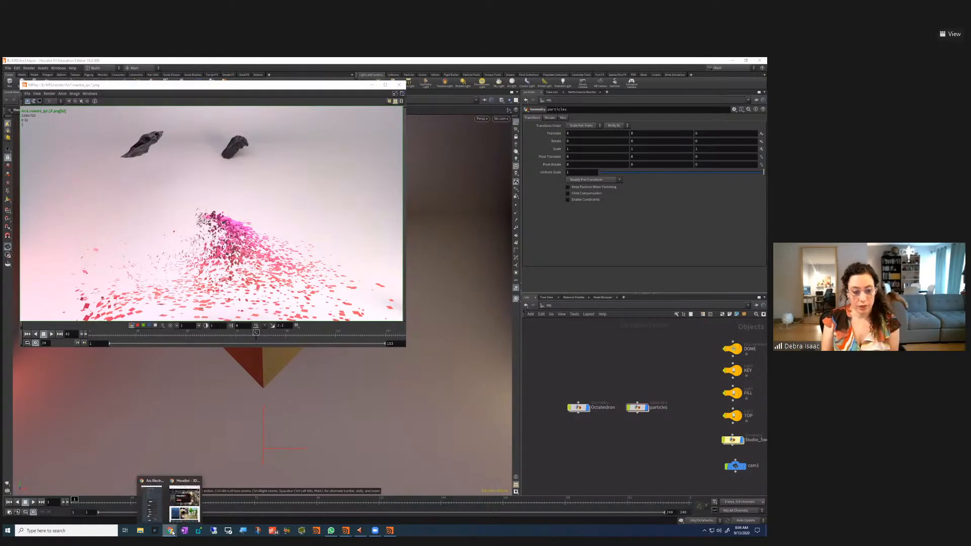
pyautogui.click(185, 502)
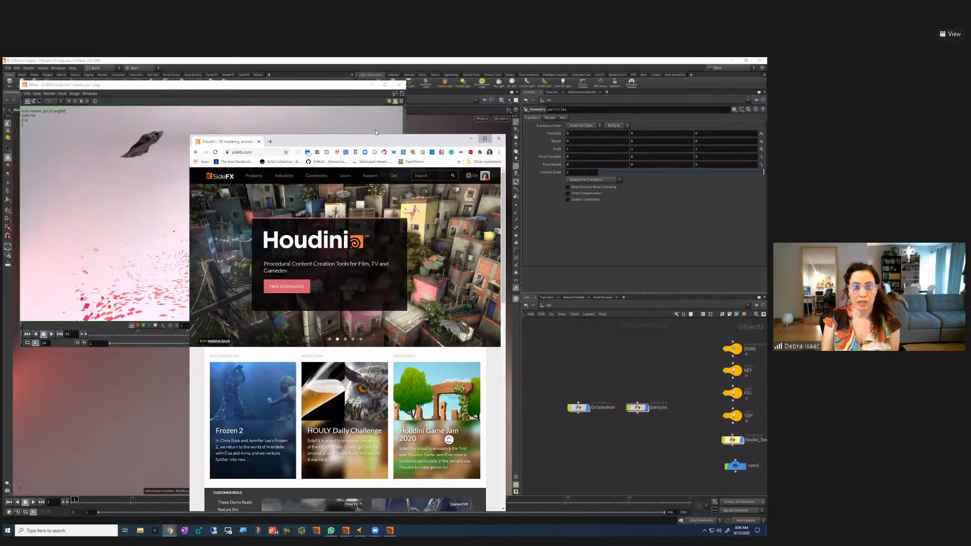
# Maximize the browser, open the Houdini Download page from the Get menu, then return to MPlay
pyautogui.click(483, 138)
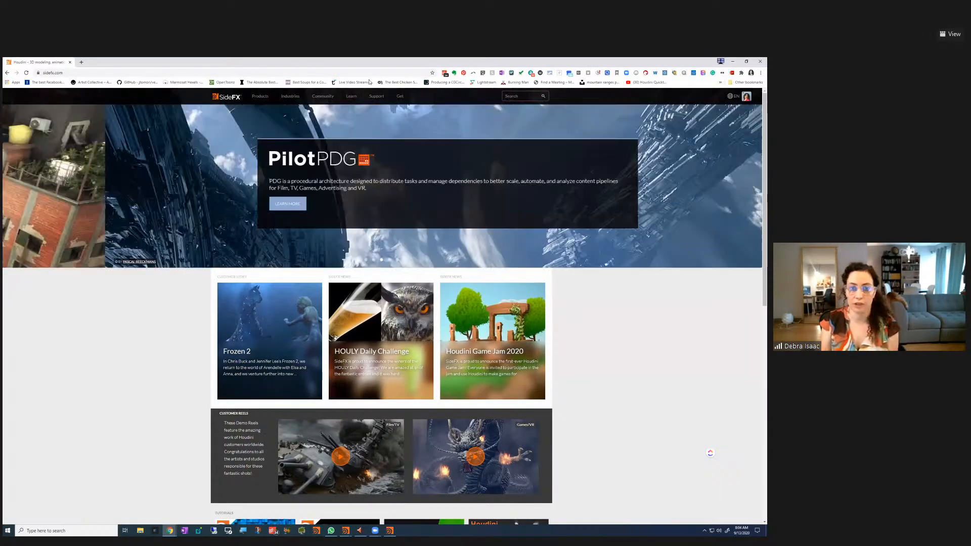
pyautogui.moveTo(400, 96)
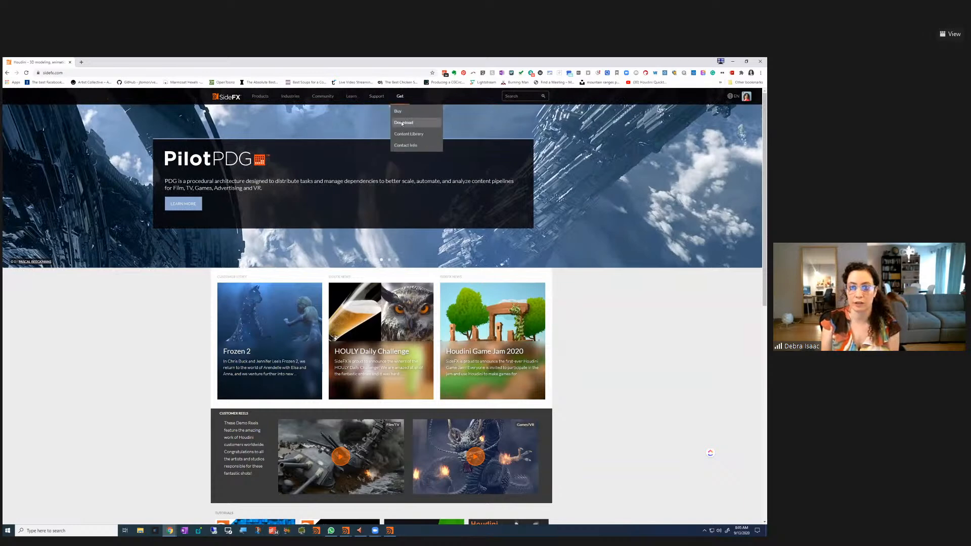
pyautogui.click(404, 122)
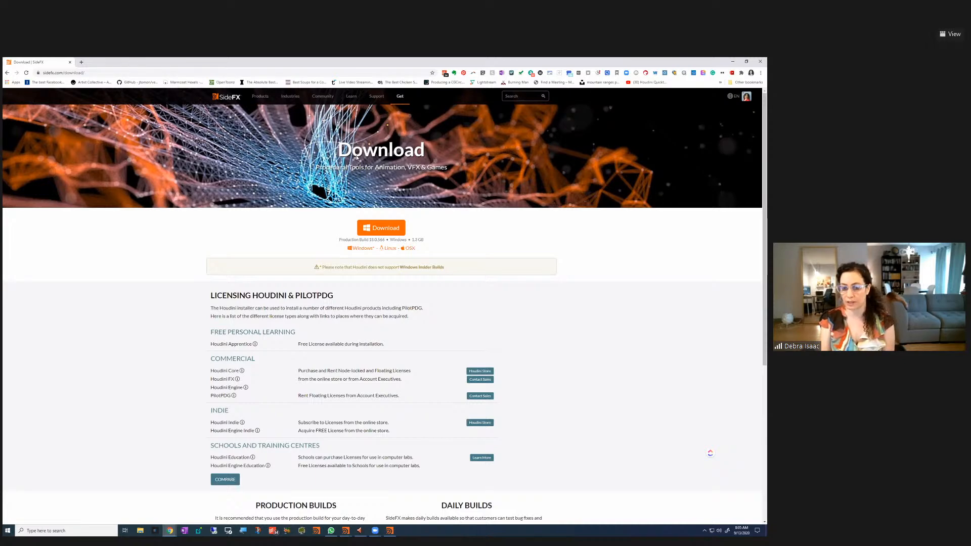
pyautogui.click(389, 530)
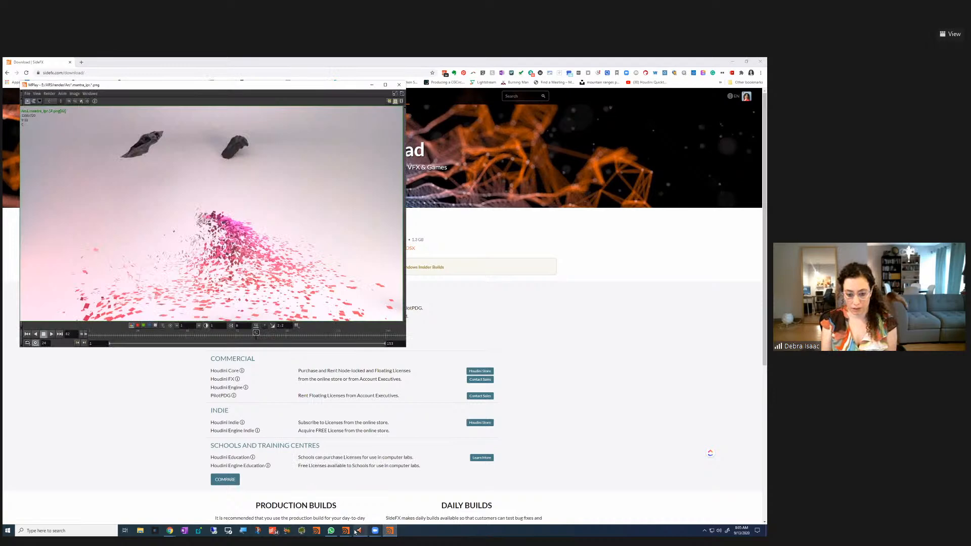
# Switch to the Ars1.hipnc scene and scrub forward until the octahedron shatters
pyautogui.moveTo(346, 533)
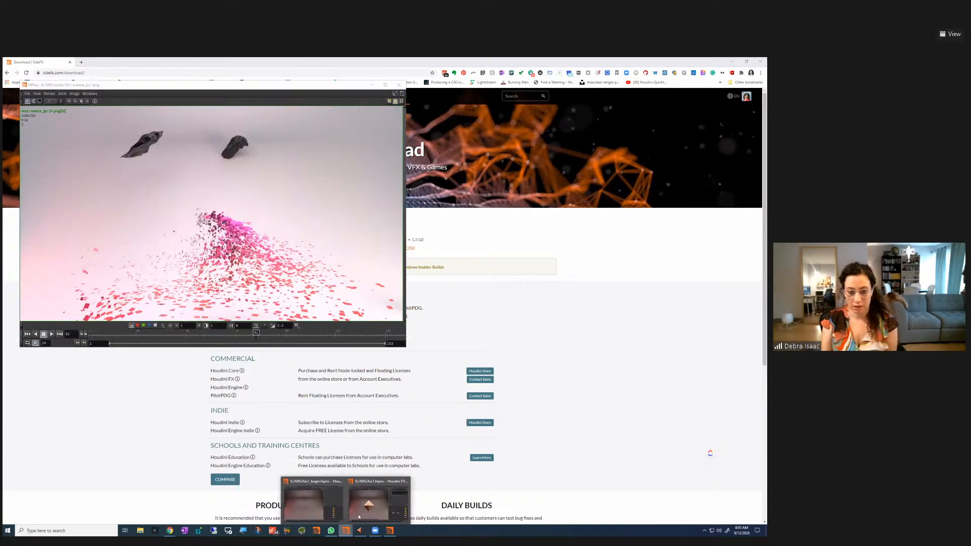
pyautogui.click(378, 503)
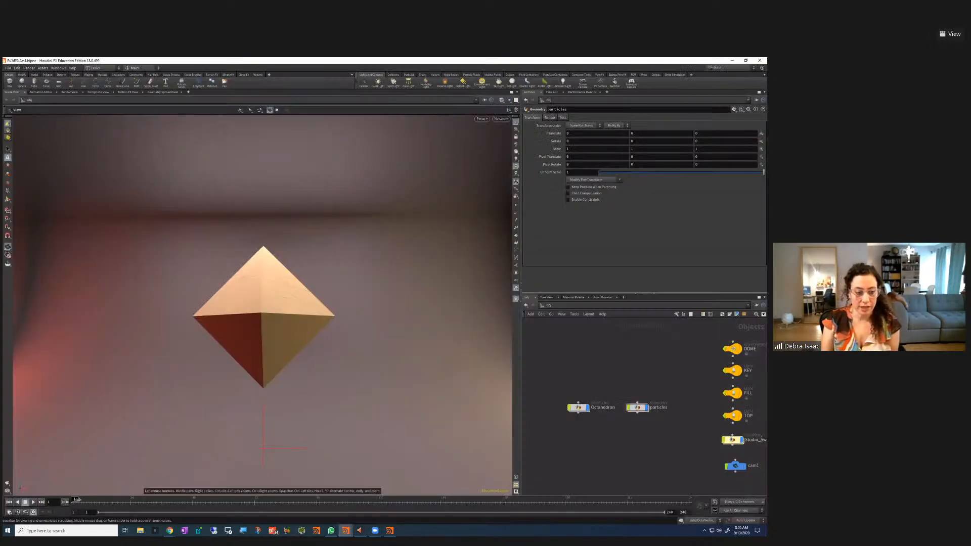
pyautogui.moveTo(77, 499); pyautogui.dragTo(125, 514)
# Switch to the Ars1_begin.hipnc scene and tumble around its lights, backdrop and camera
pyautogui.moveTo(345, 530)
pyautogui.click(312, 500)
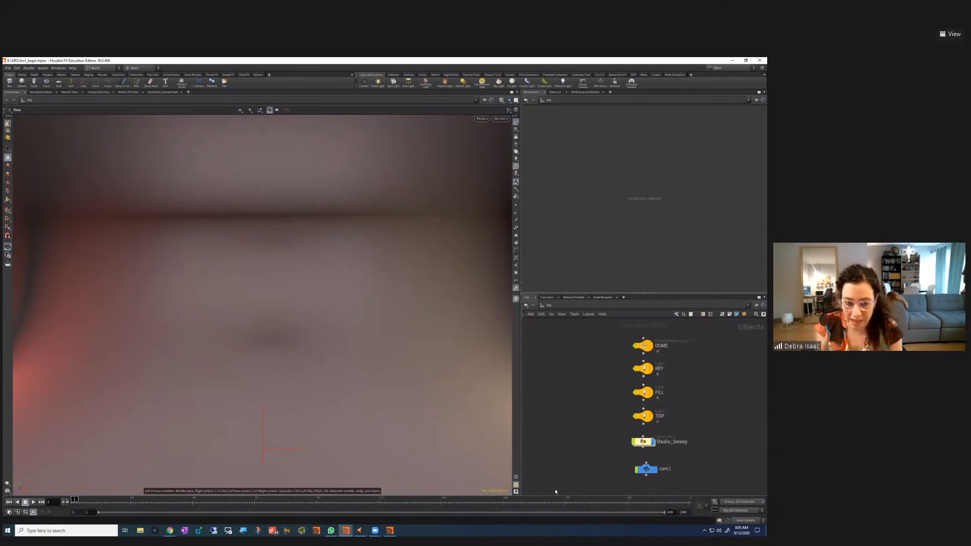
pyautogui.scroll(-3, 595, 426)
pyautogui.moveTo(581, 444); pyautogui.dragTo(645, 418, button='middle')
pyautogui.scroll(3, 645, 419)
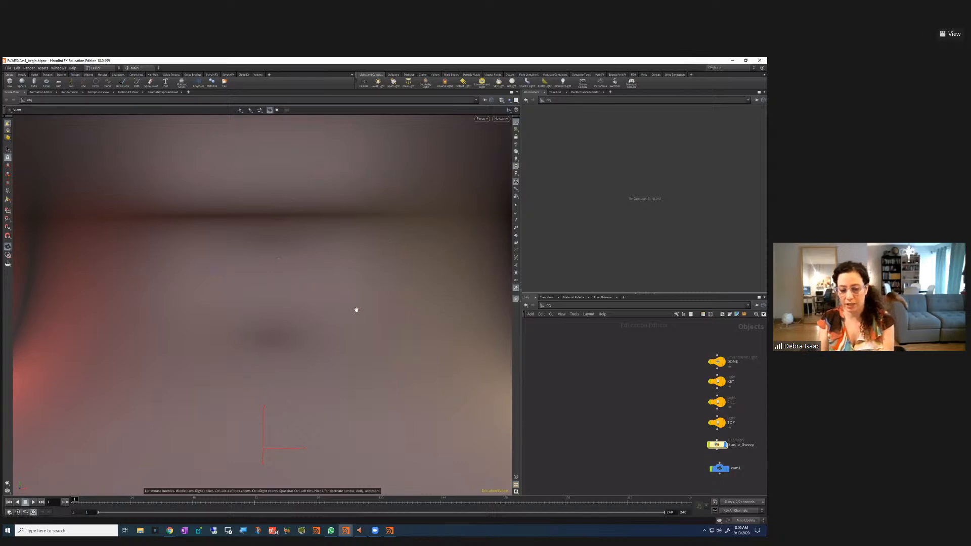
pyautogui.keyDown('alt'); pyautogui.moveTo(319, 301); pyautogui.dragTo(237, 327); pyautogui.keyUp('alt')
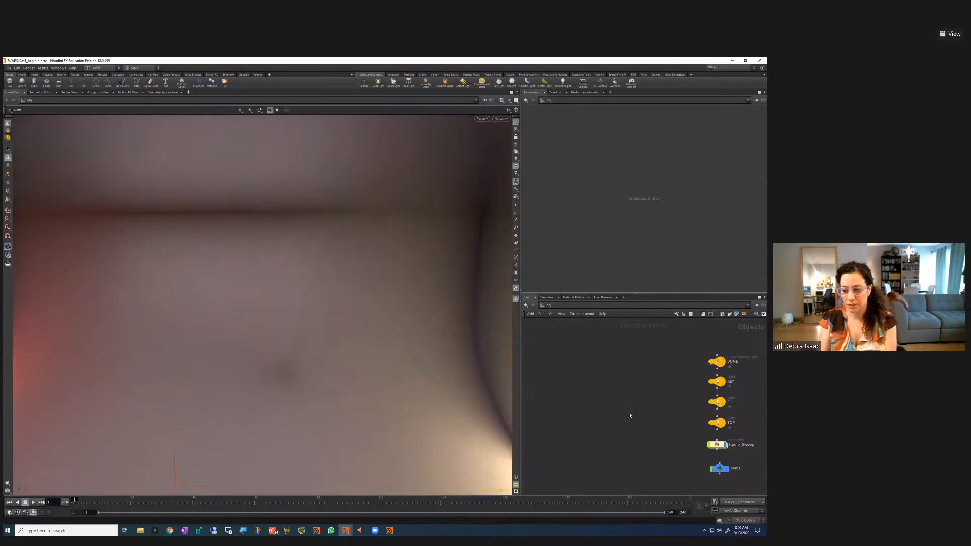
# Frame all object nodes and box-select the DOME, KEY, FILL and TOP light nodes
pyautogui.press('h')
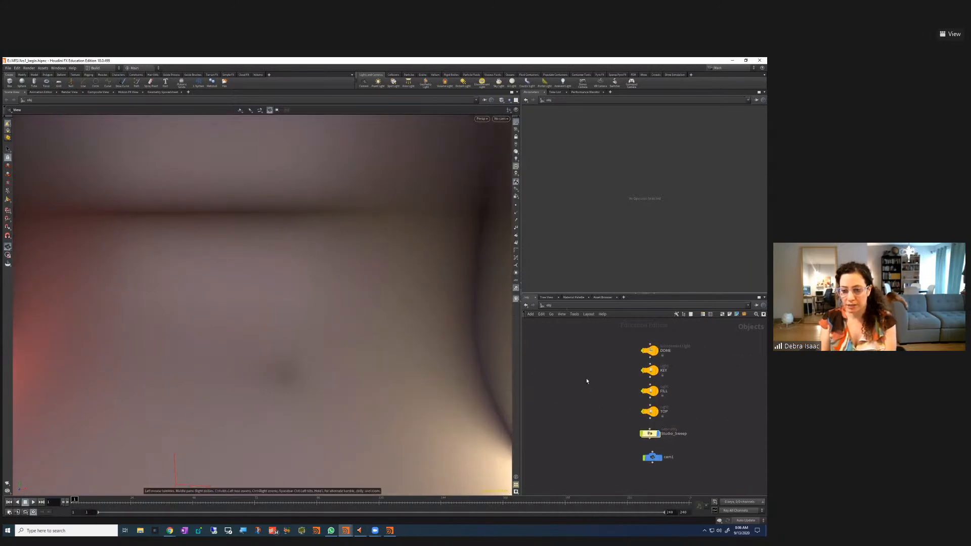
pyautogui.moveTo(596, 345); pyautogui.dragTo(679, 387)
pyautogui.moveTo(587, 376); pyautogui.dragTo(666, 418)
pyautogui.moveTo(596, 409); pyautogui.dragTo(666, 456)
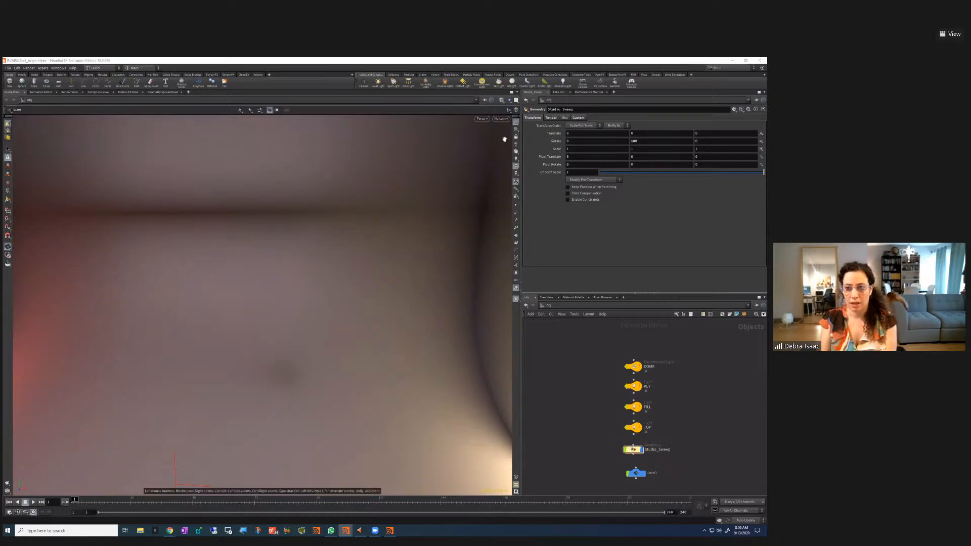
# Under screen magnification, close the Take List and Performance Monitor panels, then turn Magnifier off
pyautogui.press('super+plus')
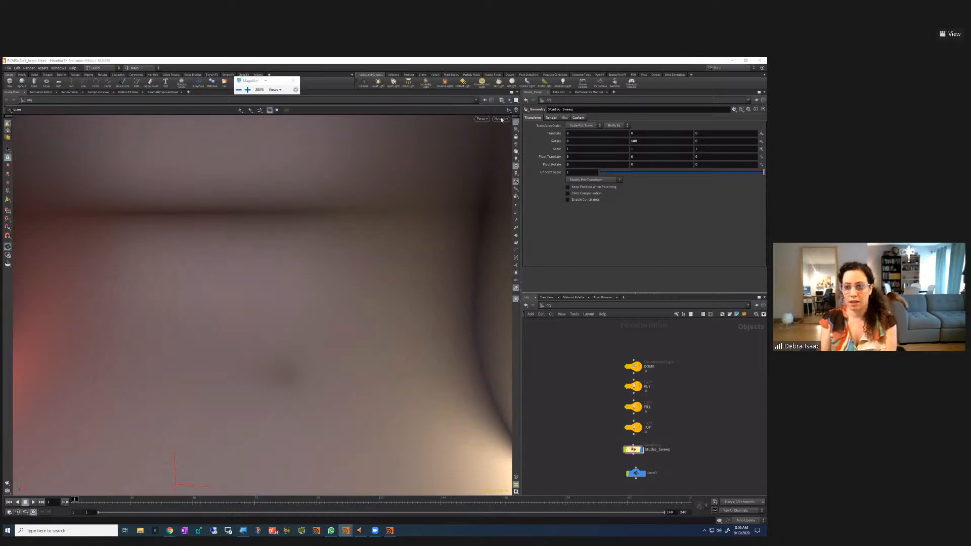
pyautogui.hotkey('ctrl', 'alt', 'l')
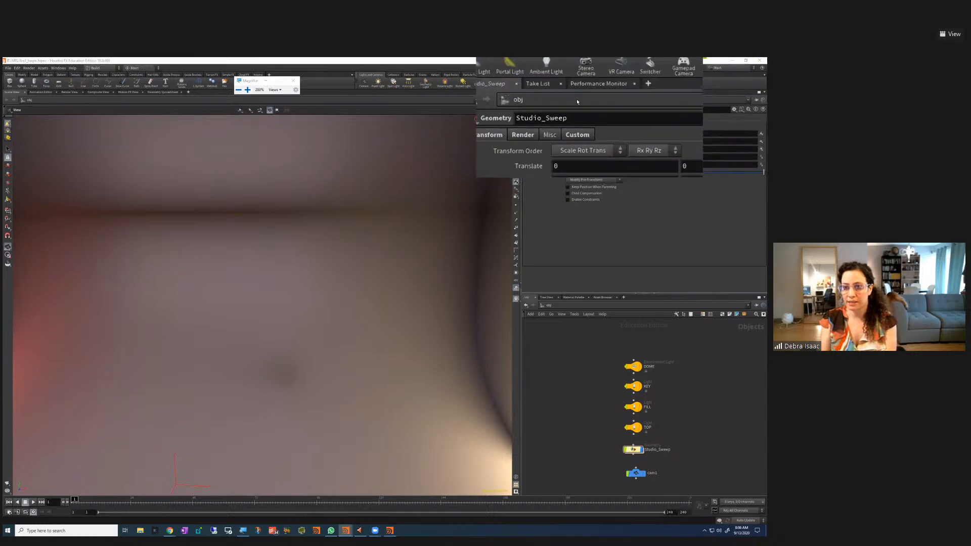
pyautogui.click(542, 95)
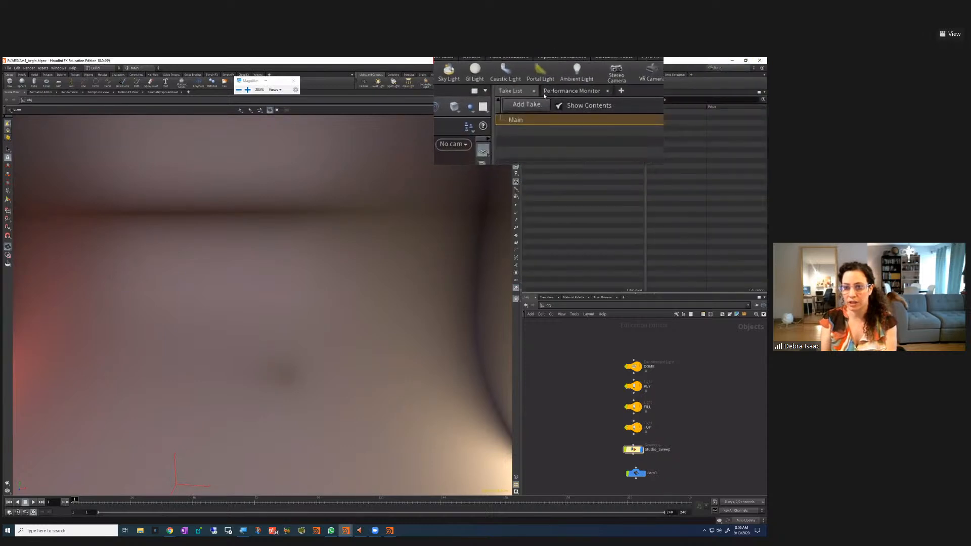
pyautogui.click(541, 95)
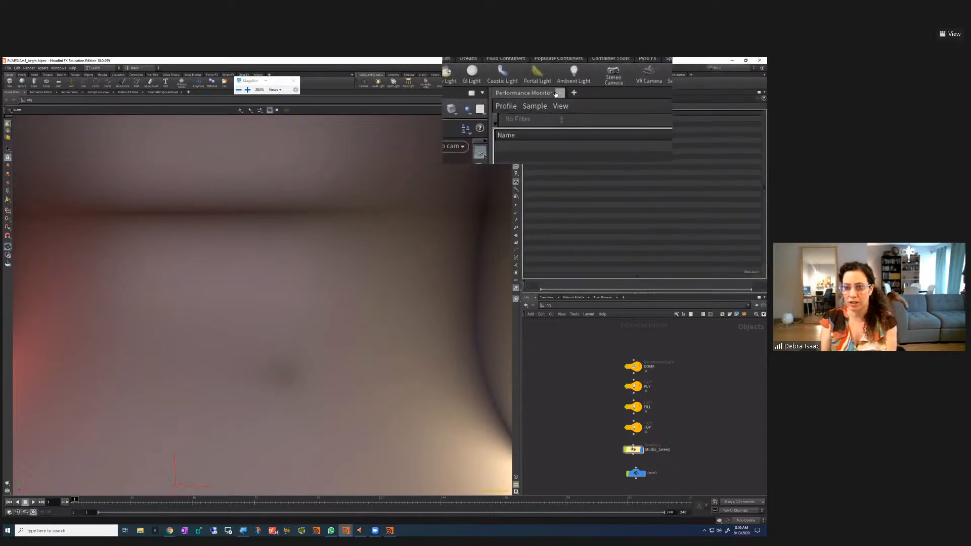
pyautogui.click(556, 91)
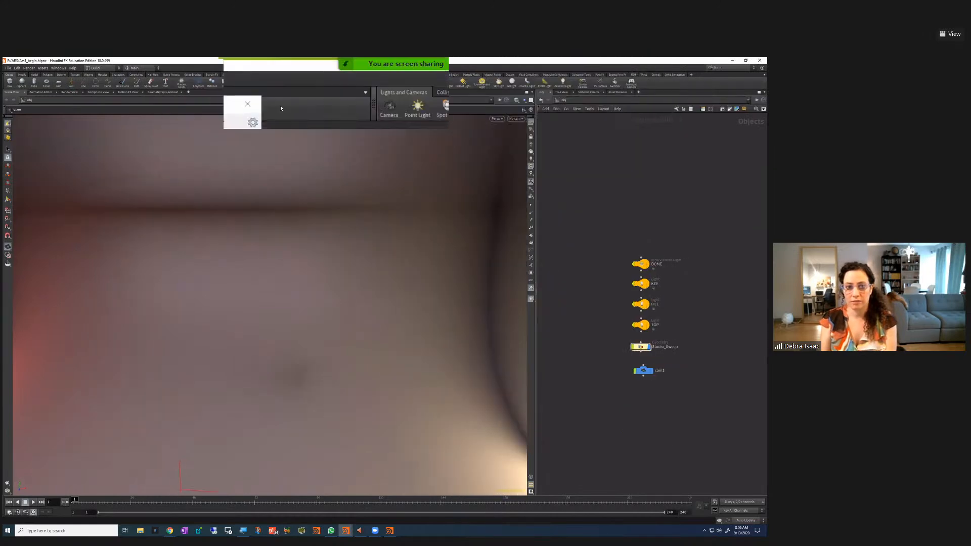
pyautogui.click(295, 84)
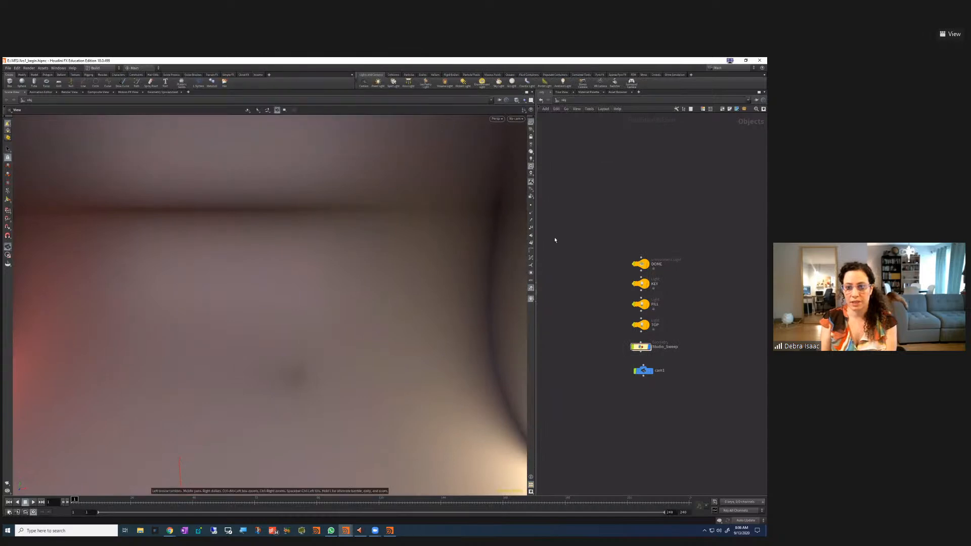
pyautogui.moveTo(614, 239); pyautogui.dragTo(681, 268)
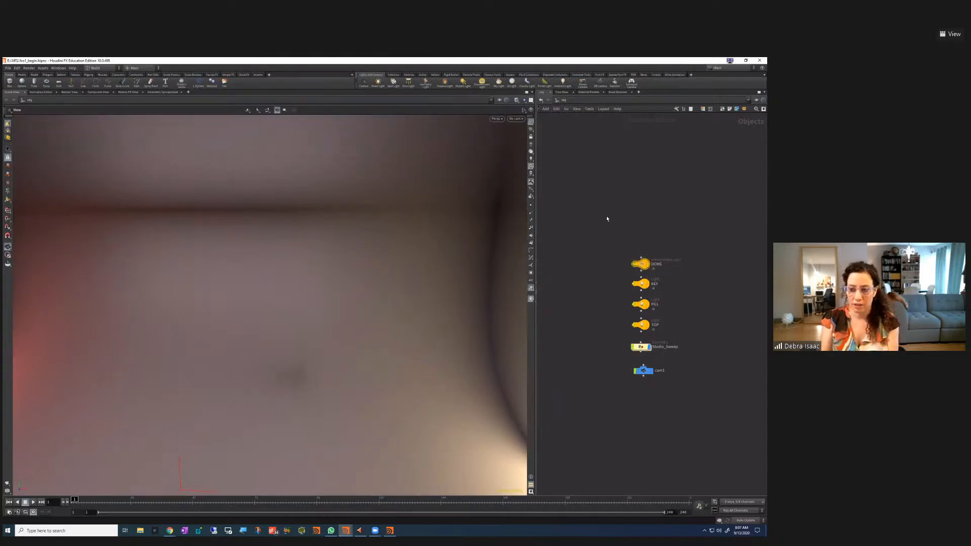
pyautogui.press('p')
pyautogui.press('p')
pyautogui.press('p')
pyautogui.press('p')
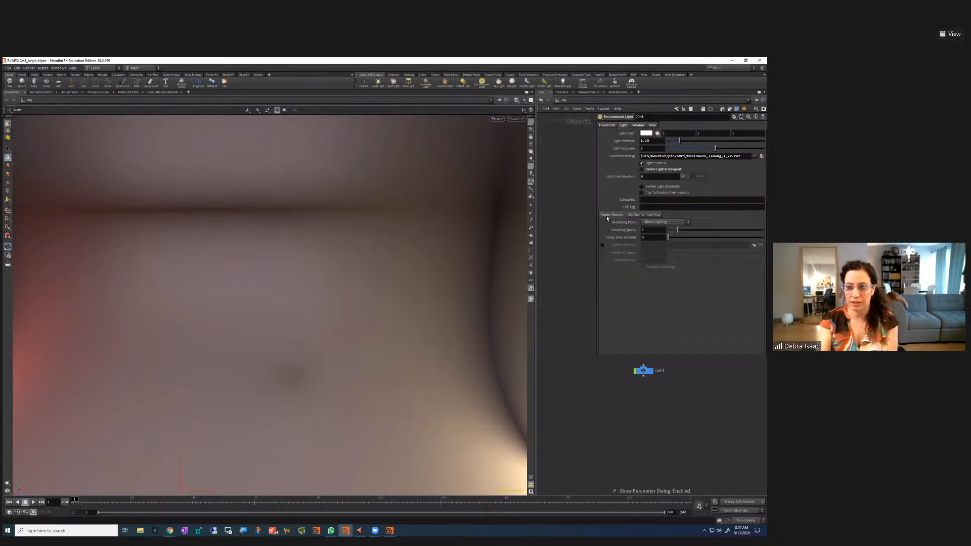
pyautogui.press('p')
pyautogui.press('p')
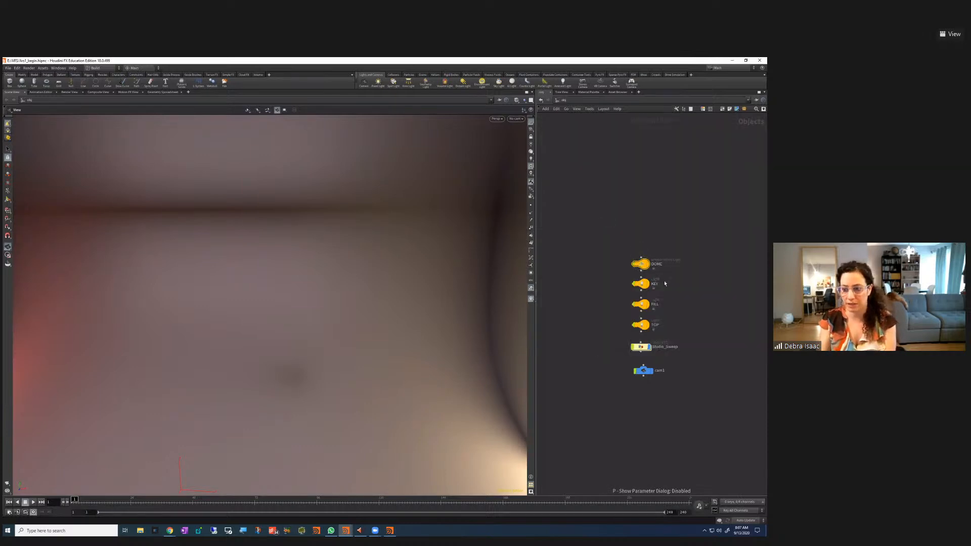
pyautogui.scroll(4, 664, 283)
pyautogui.moveTo(687, 266); pyautogui.dragTo(702, 232, button='middle')
pyautogui.scroll(-4, 702, 232)
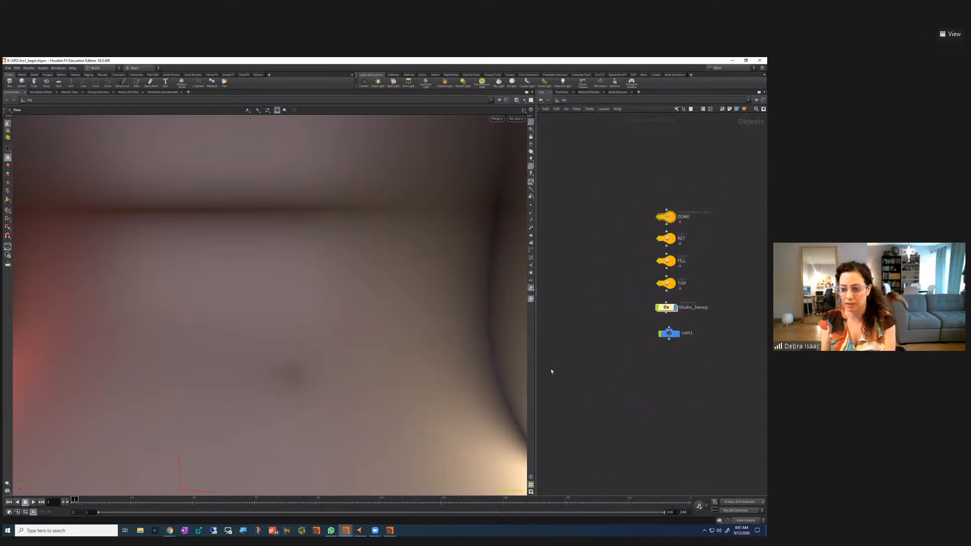
pyautogui.moveTo(587, 332); pyautogui.dragTo(578, 398, button='middle')
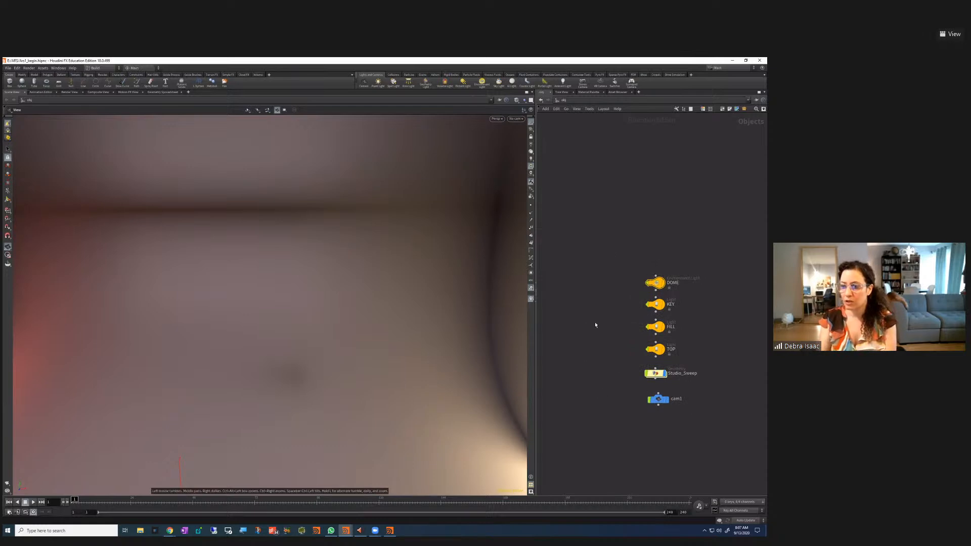
pyautogui.scroll(-5, 627, 370)
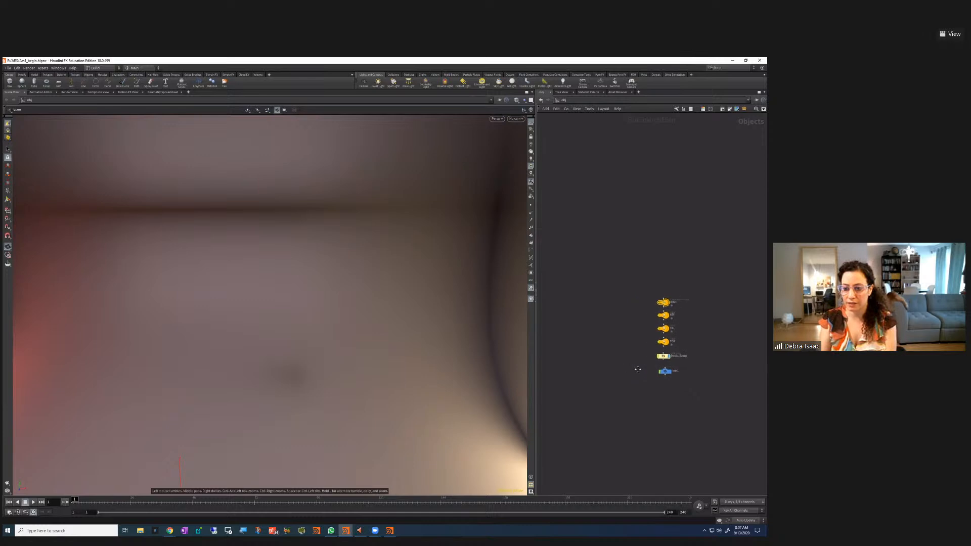
pyautogui.scroll(4, 623, 364)
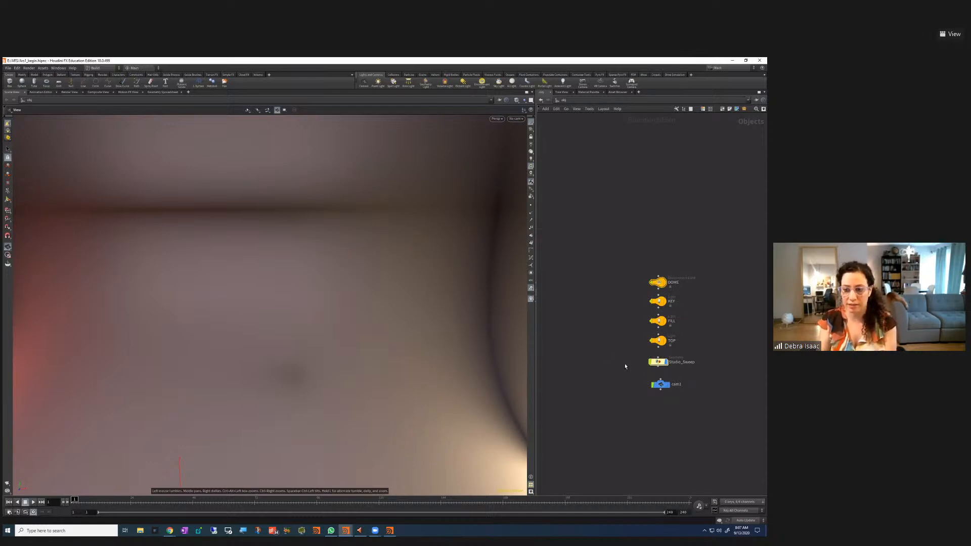
pyautogui.scroll(-3, 607, 363)
pyautogui.scroll(2, 599, 358)
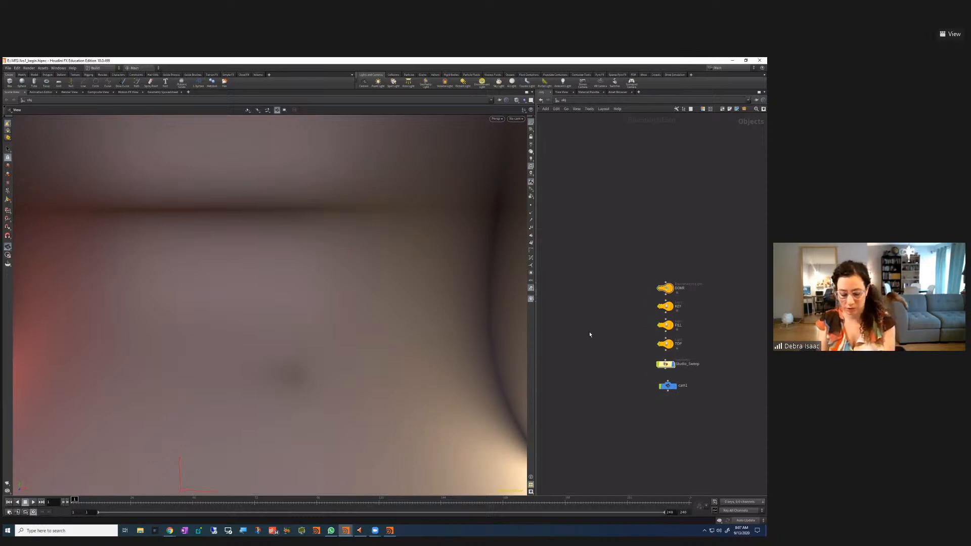
# Add a Geometry object node (geo1) to the object network
pyautogui.press('Tab')
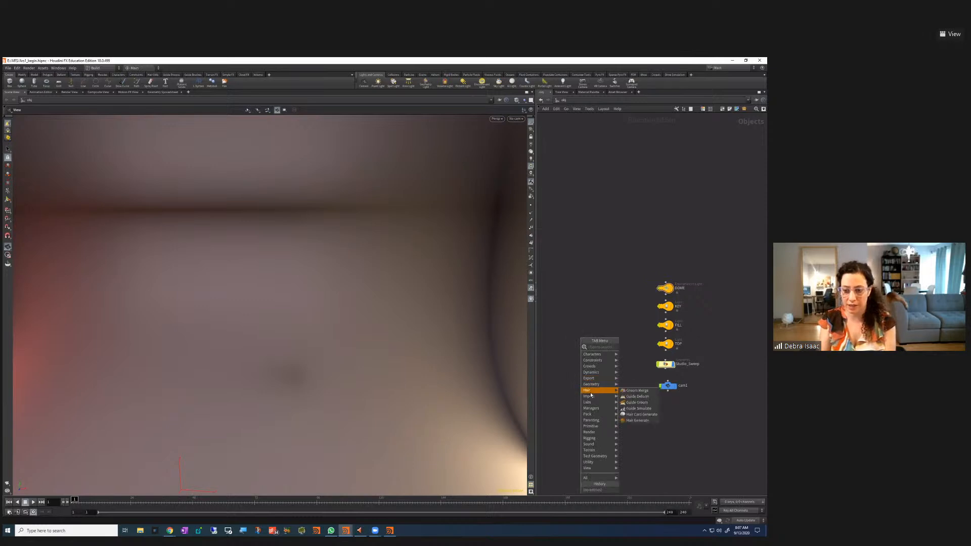
pyautogui.press('Tab')
pyautogui.moveTo(564, 357)
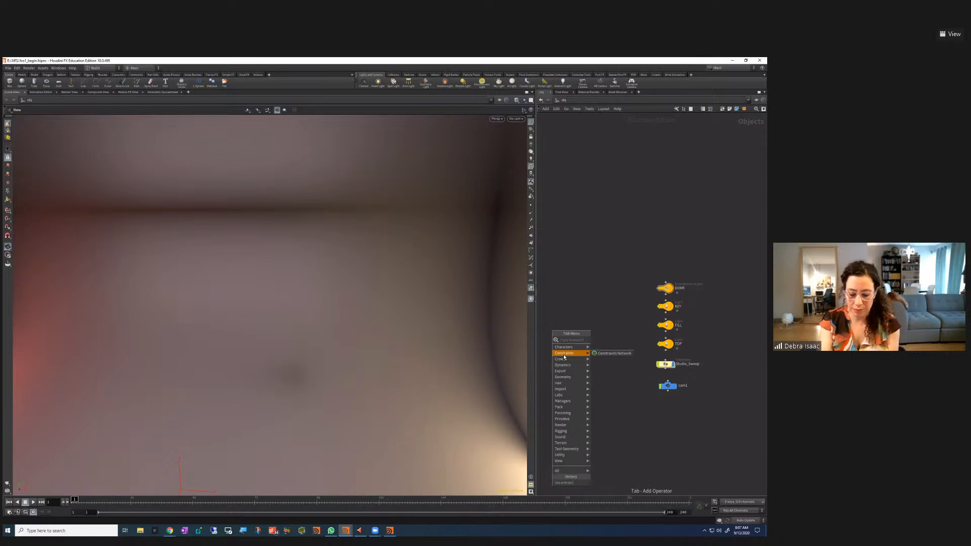
pyautogui.write('geo')
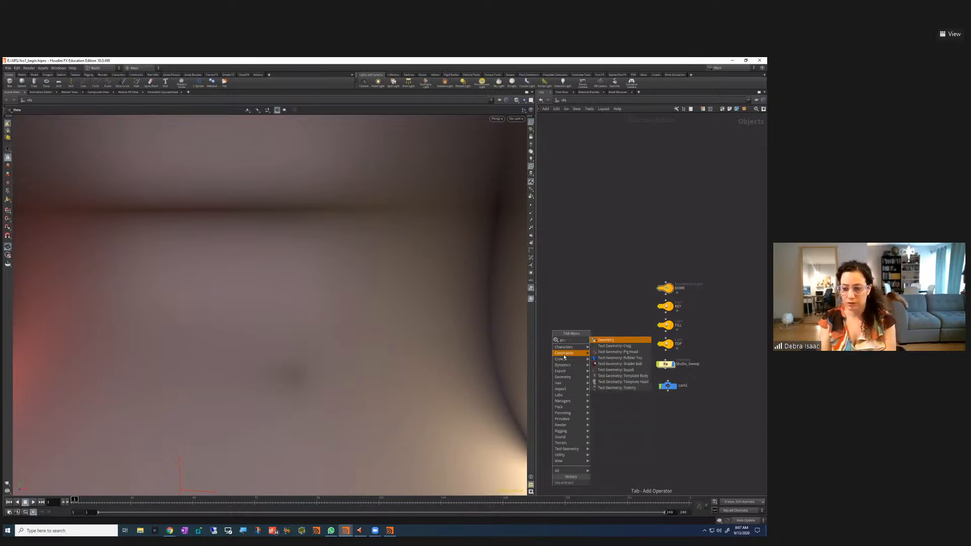
pyautogui.press('Return')
pyautogui.click(588, 335)
pyautogui.scroll(5, 583, 341)
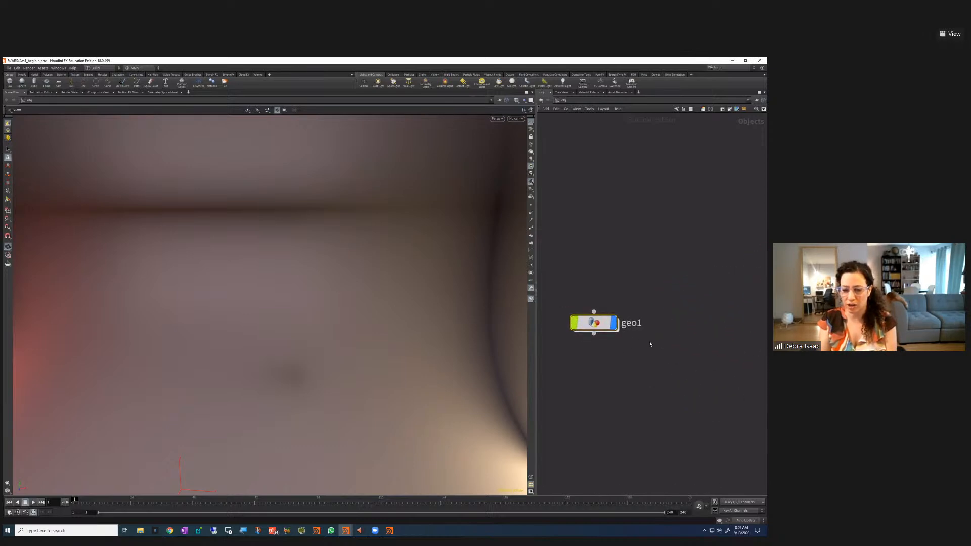
# Rename geo1 to 'octahedron'
pyautogui.doubleClick(647, 323)
pyautogui.moveTo(647, 324); pyautogui.dragTo(612, 329)
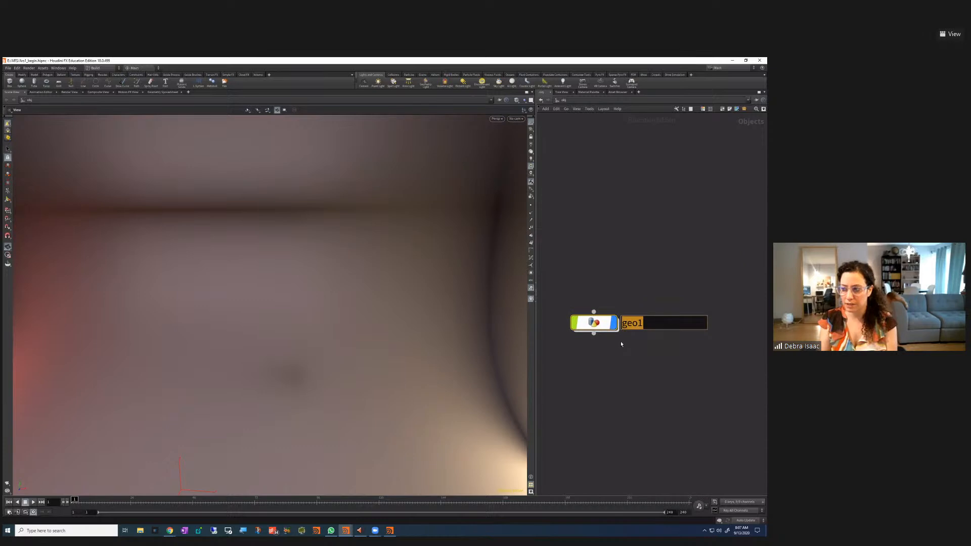
pyautogui.write('o')
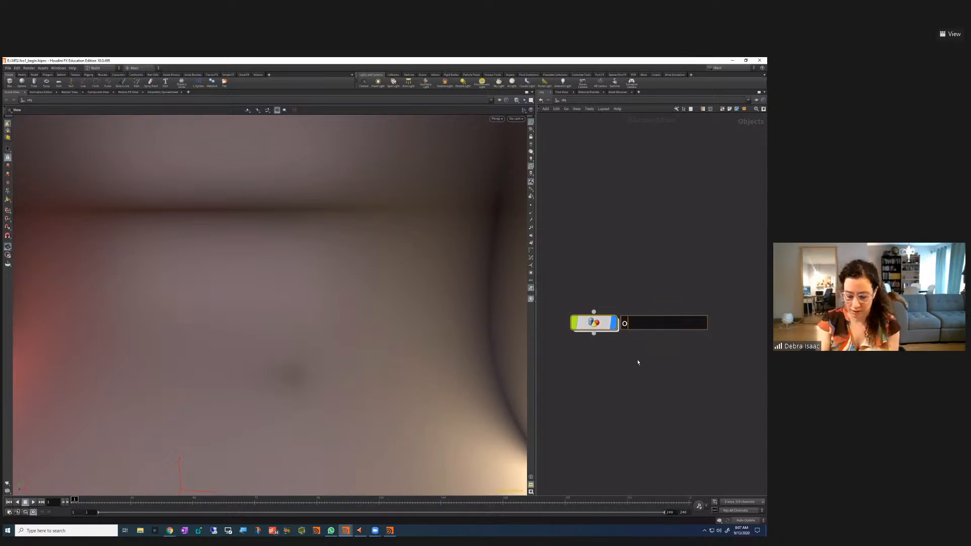
pyautogui.write('ctahedron')
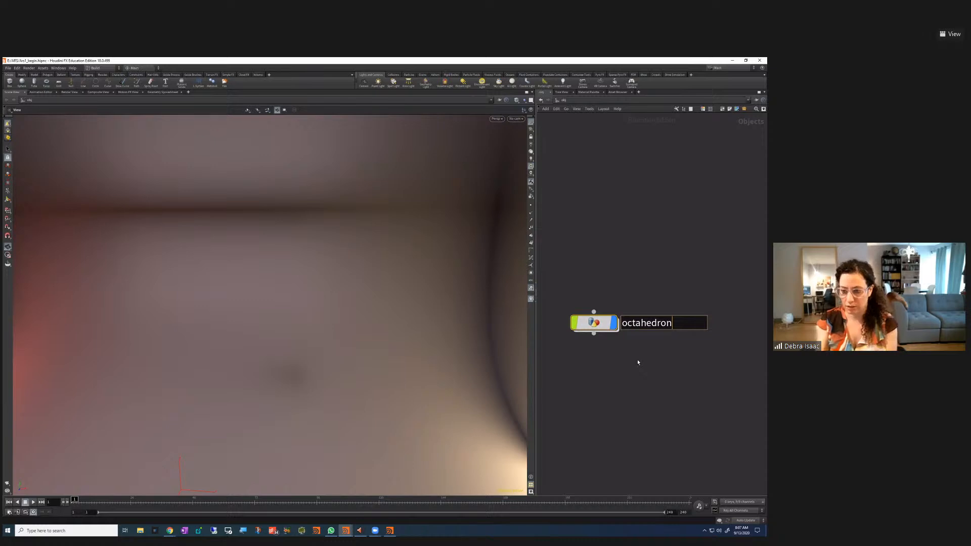
pyautogui.press('Return')
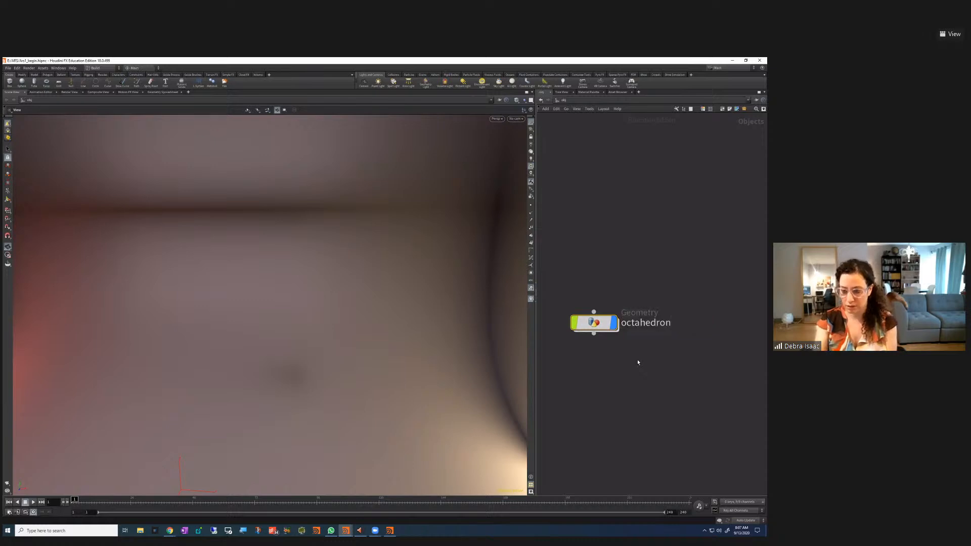
pyautogui.scroll(-3, 666, 368)
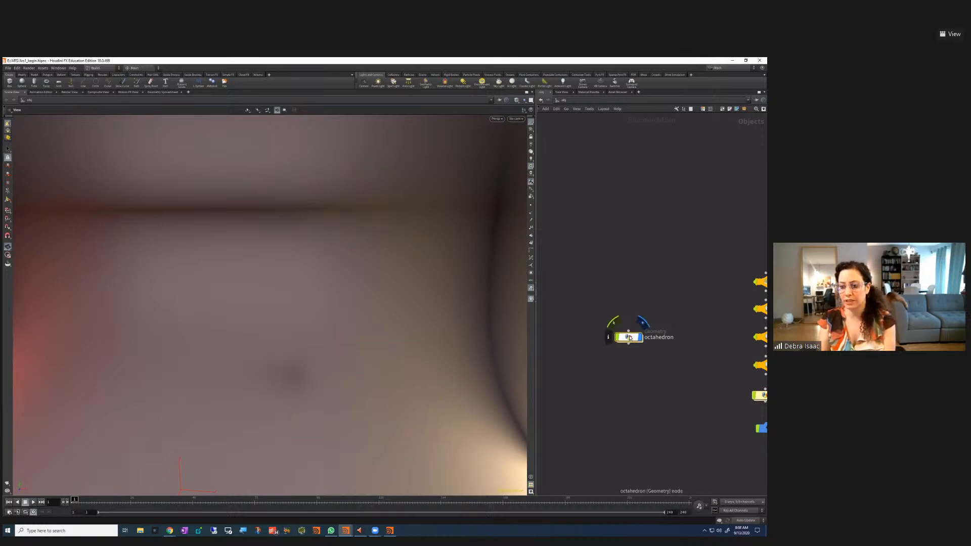
# Inside the octahedron object, add a Platonic Solids node and frame it in the viewport
pyautogui.press('Return')
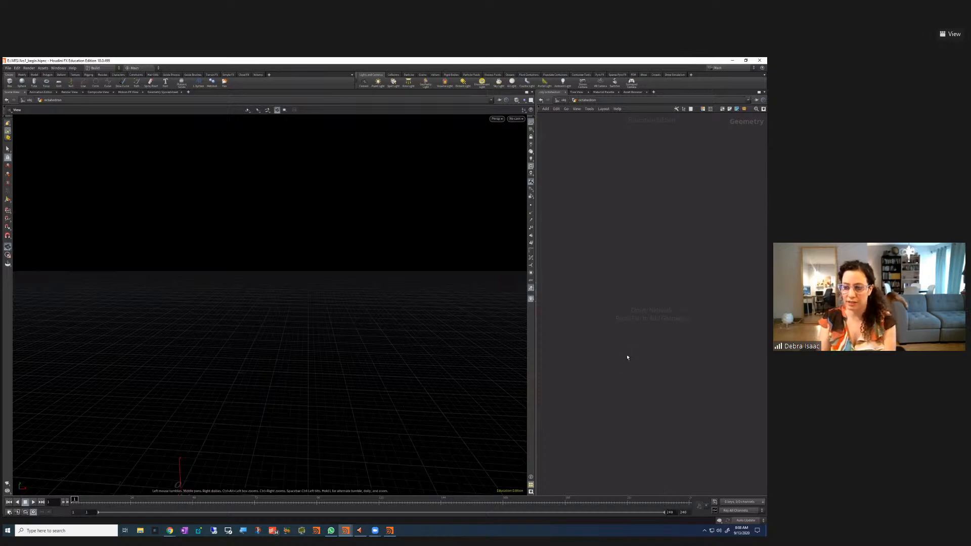
pyautogui.press('Tab')
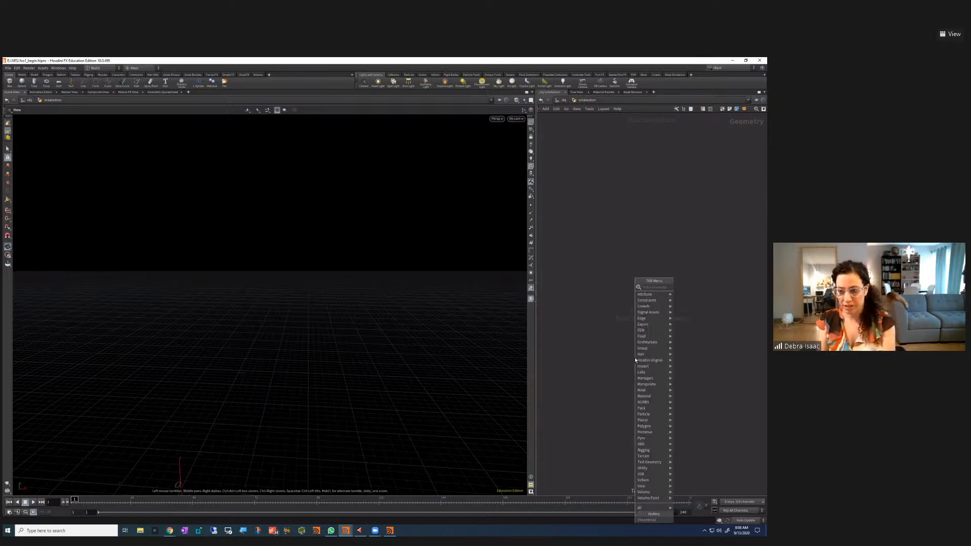
pyautogui.moveTo(646, 356)
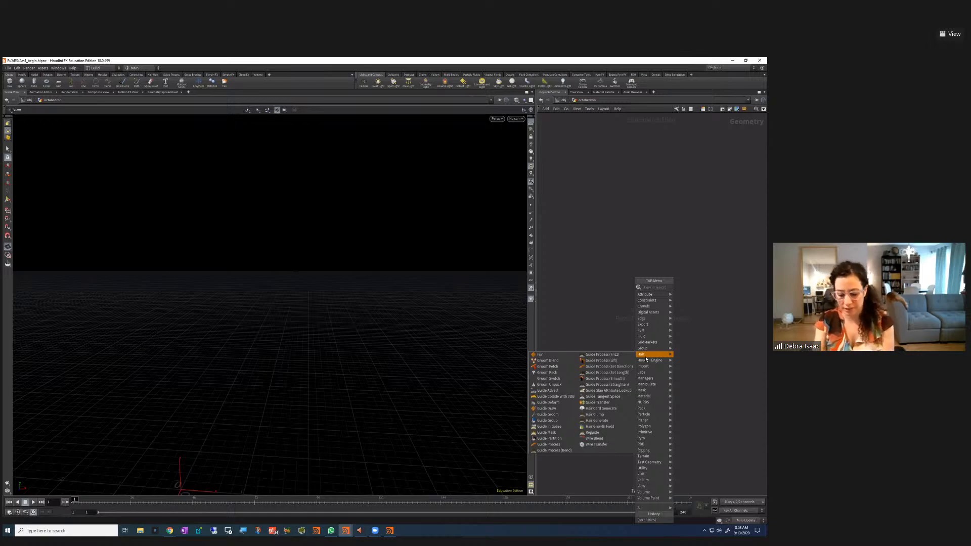
pyautogui.write('pl')
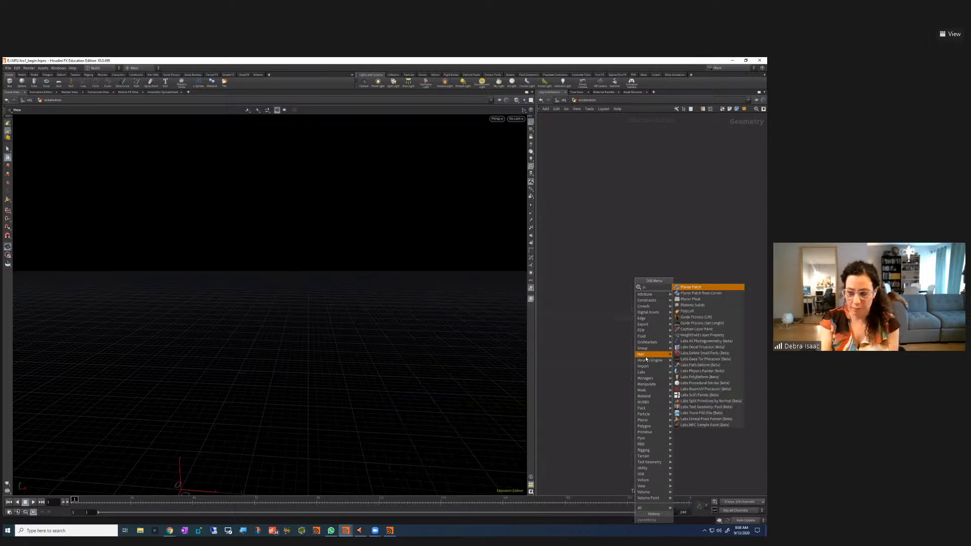
pyautogui.write('a')
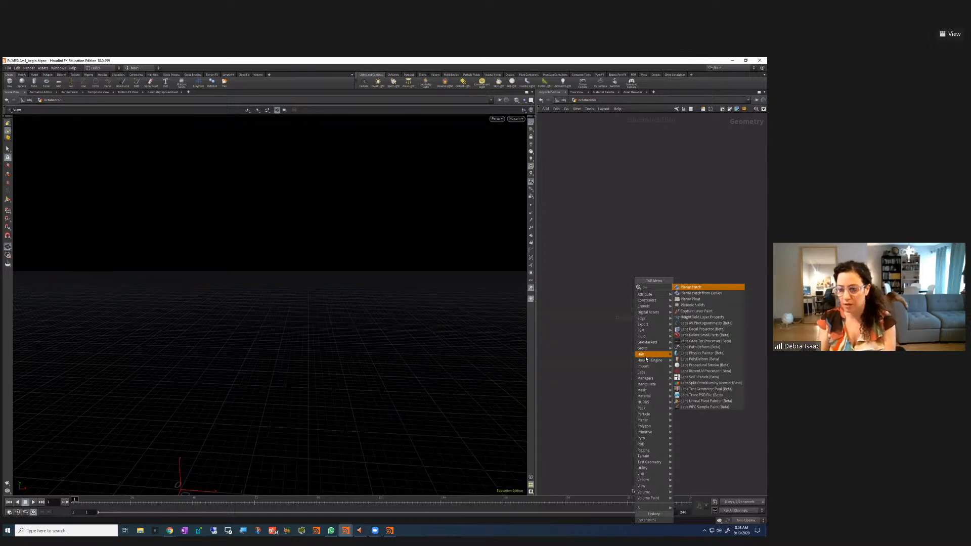
pyautogui.click(690, 305)
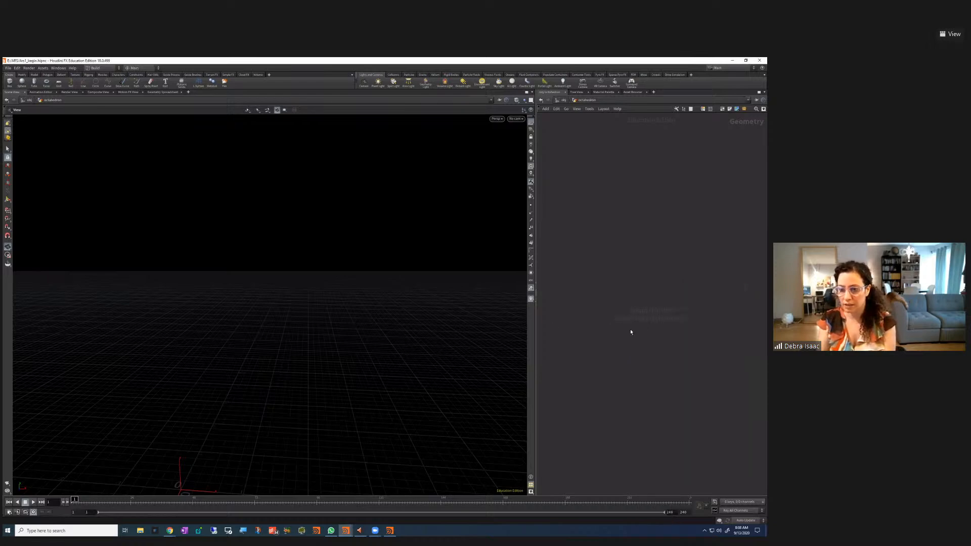
pyautogui.click(612, 306)
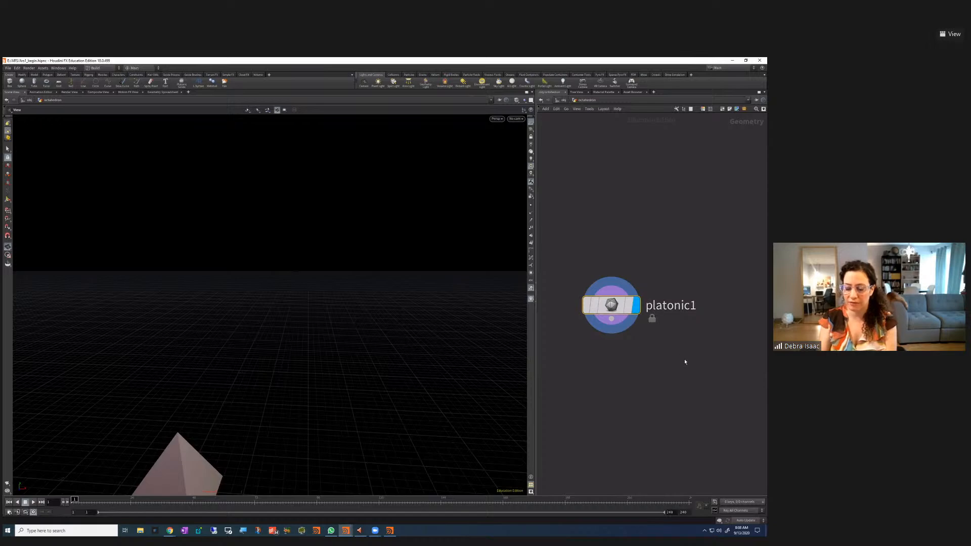
pyautogui.scroll(-1, 686, 357)
pyautogui.moveTo(685, 362); pyautogui.dragTo(676, 373, button='middle')
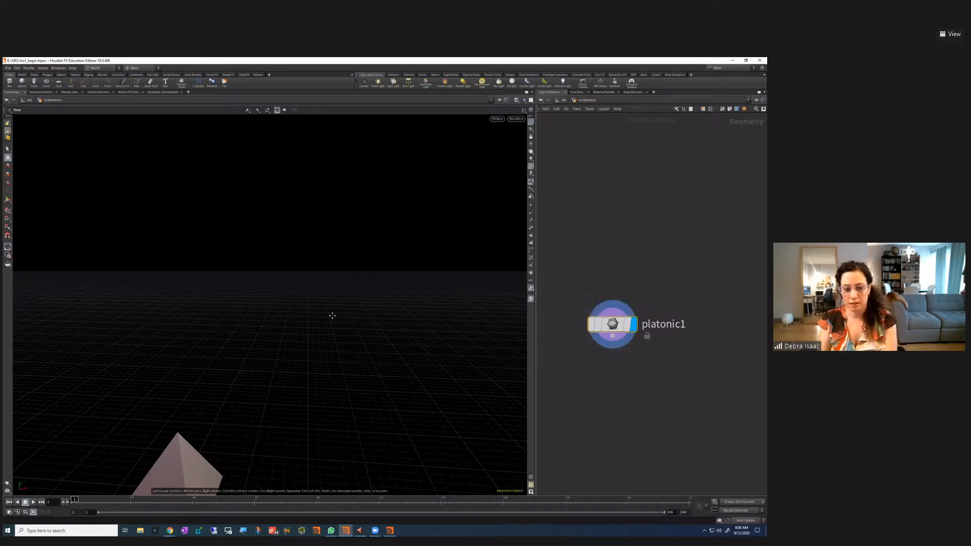
pyautogui.hotkey('space', 'h')
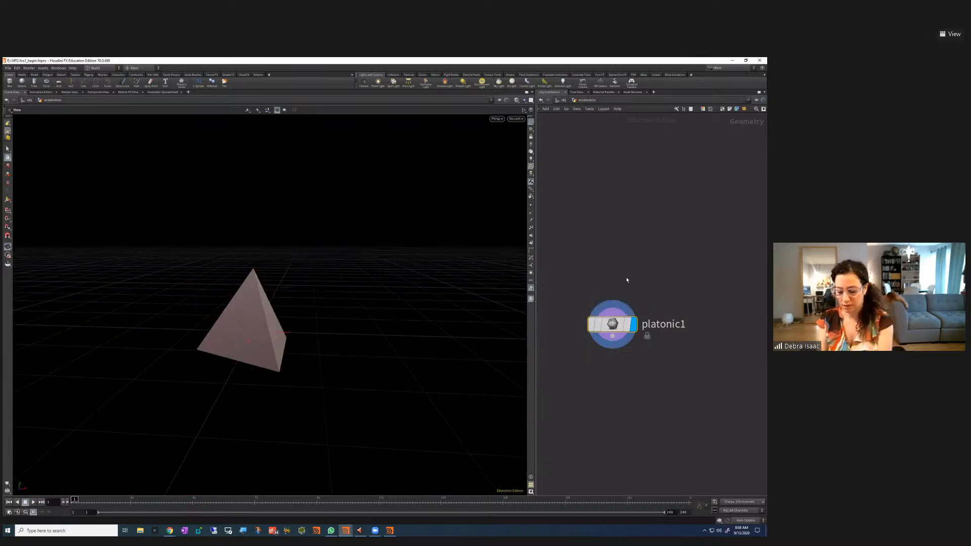
pyautogui.press('p')
# Set the solid type to Octahedron and raise its Y position to 1.8
pyautogui.click(650, 126)
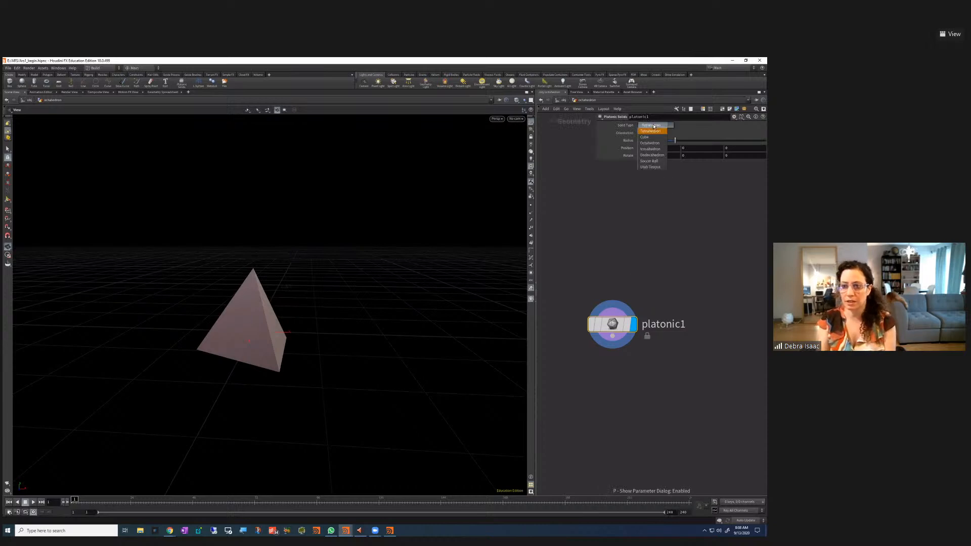
pyautogui.click(653, 156)
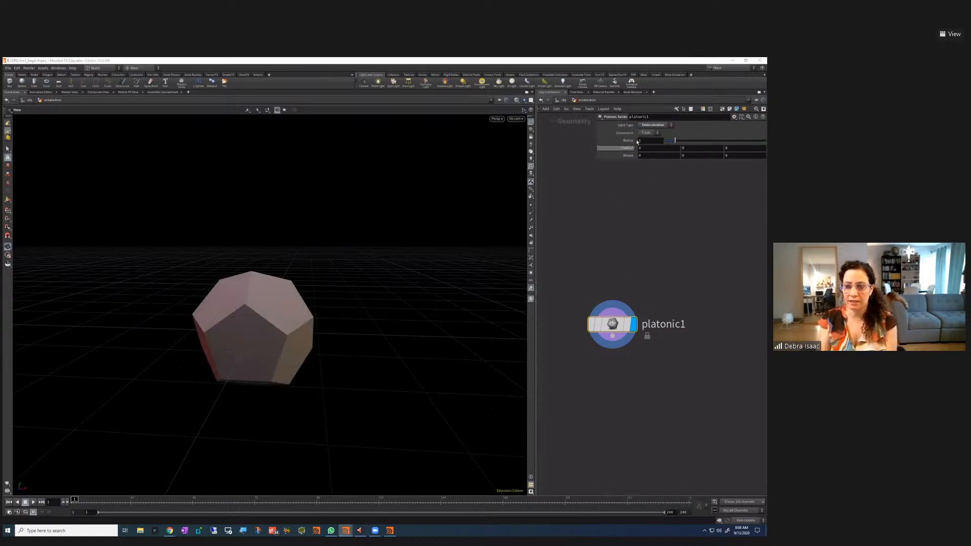
pyautogui.click(653, 125)
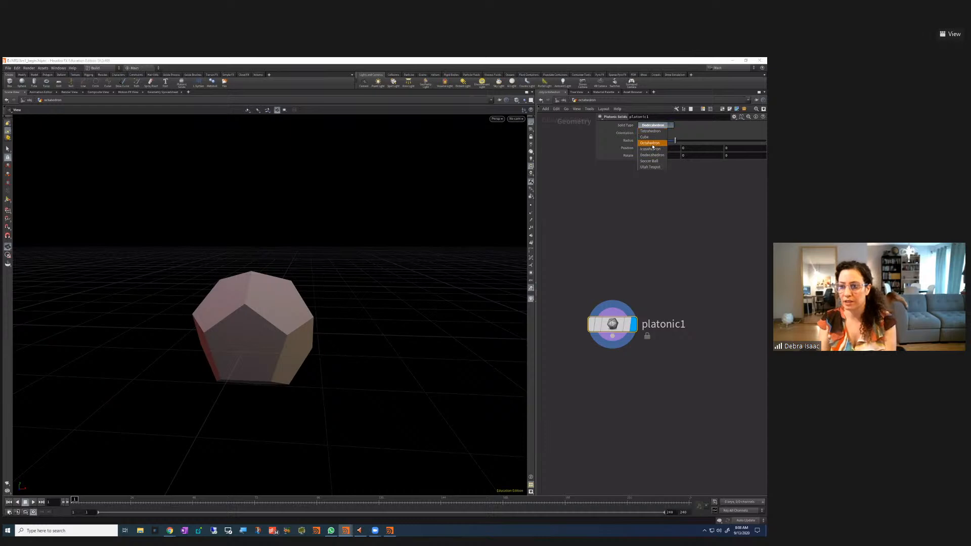
pyautogui.click(652, 140)
pyautogui.moveTo(319, 332); pyautogui.dragTo(320, 259)
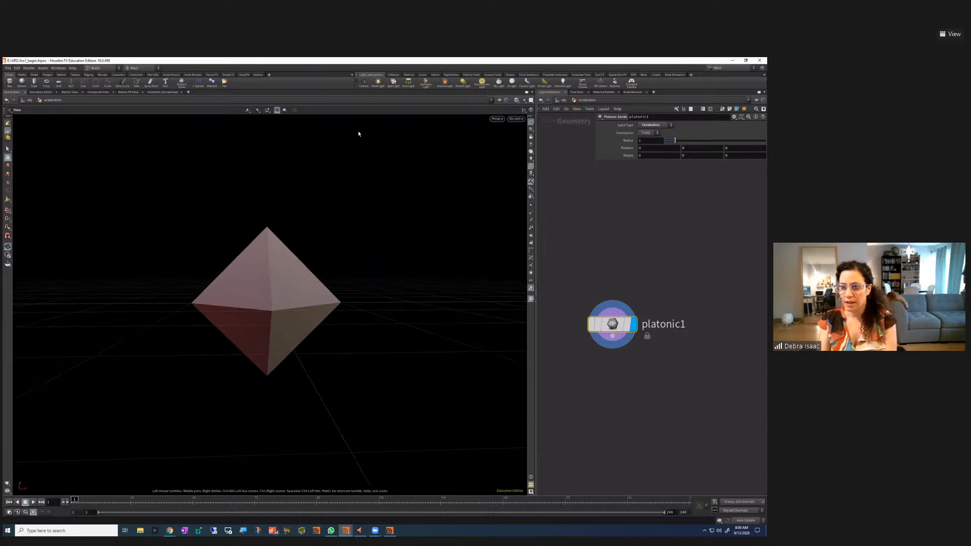
pyautogui.click(701, 148)
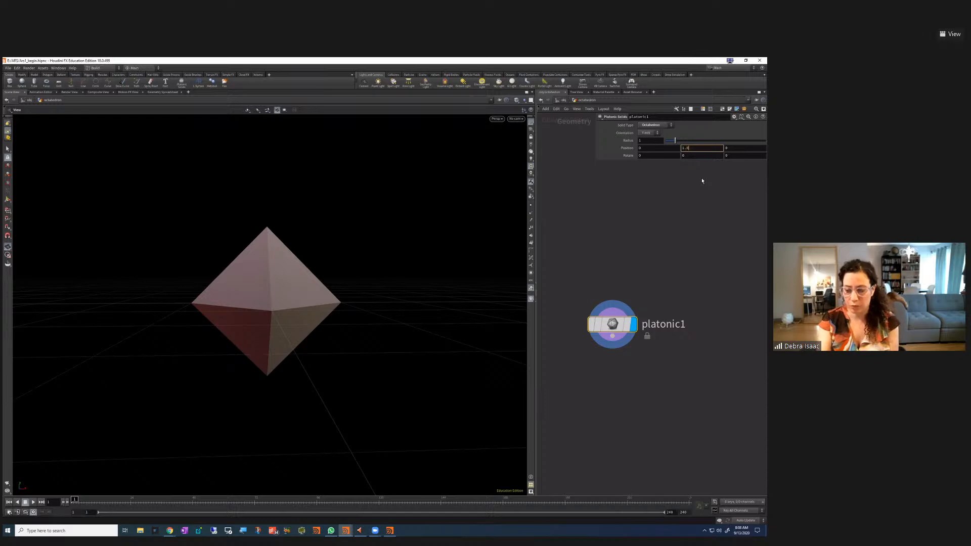
pyautogui.press('Return')
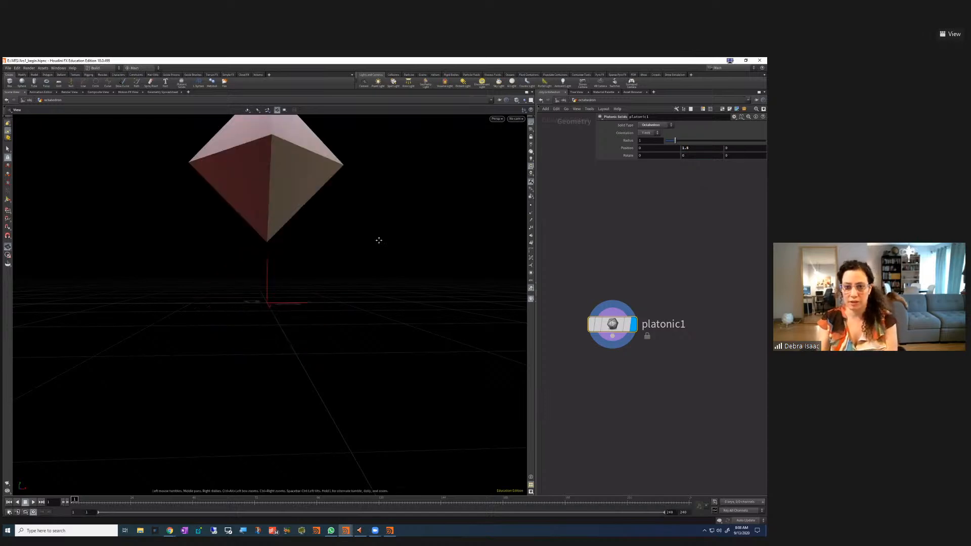
pyautogui.moveTo(368, 319); pyautogui.dragTo(349, 324)
pyautogui.moveTo(613, 325); pyautogui.dragTo(620, 290)
pyautogui.moveTo(536, 350); pyautogui.dragTo(488, 350)
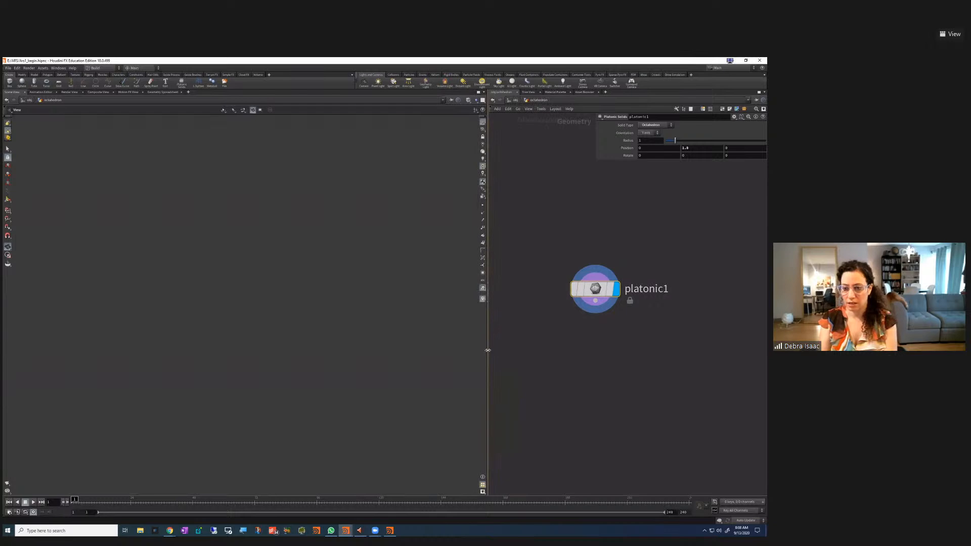
pyautogui.scroll(1, 607, 325)
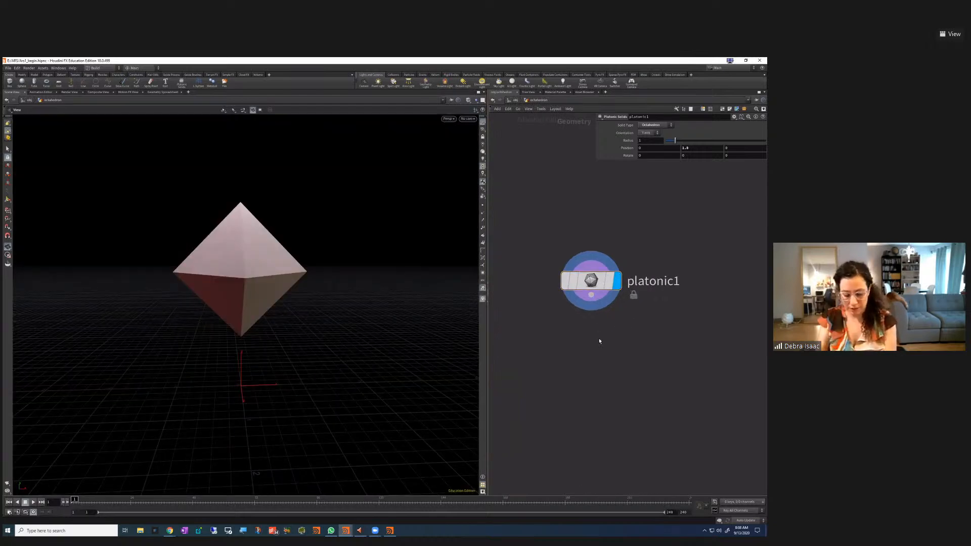
# Add an RBD Material Fracture node fed by platonic1 and display its result
pyautogui.press('Tab')
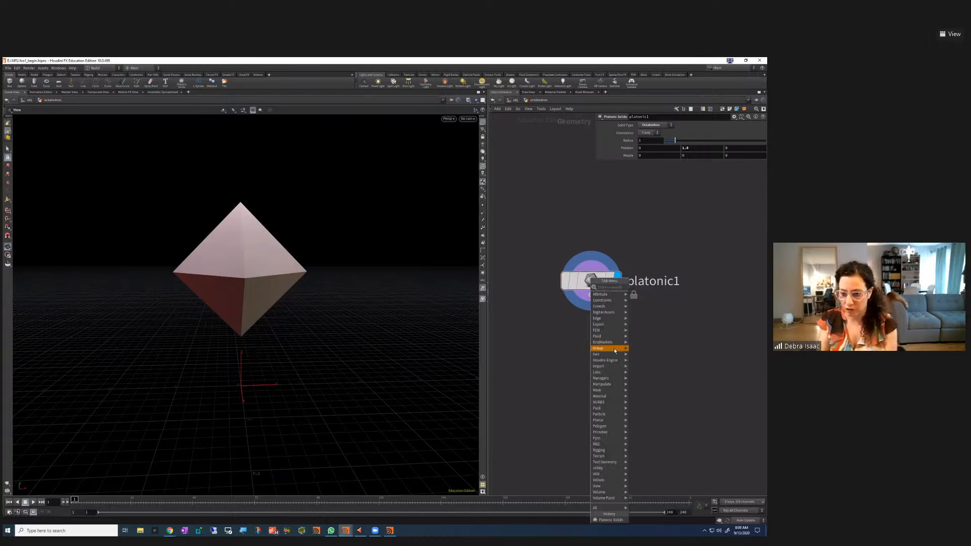
pyautogui.moveTo(615, 350)
pyautogui.write('rbd')
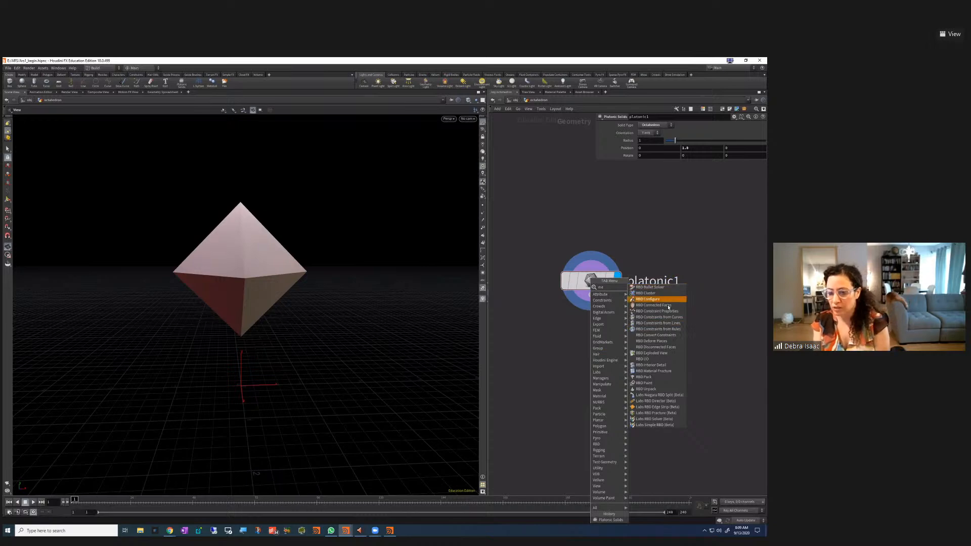
pyautogui.click(658, 372)
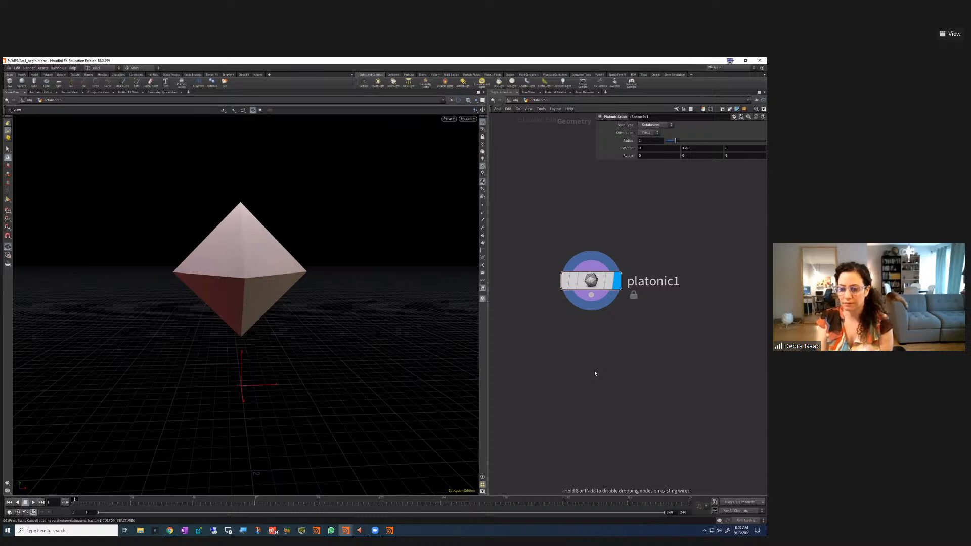
pyautogui.click(632, 353)
pyautogui.moveTo(567, 328); pyautogui.dragTo(550, 385)
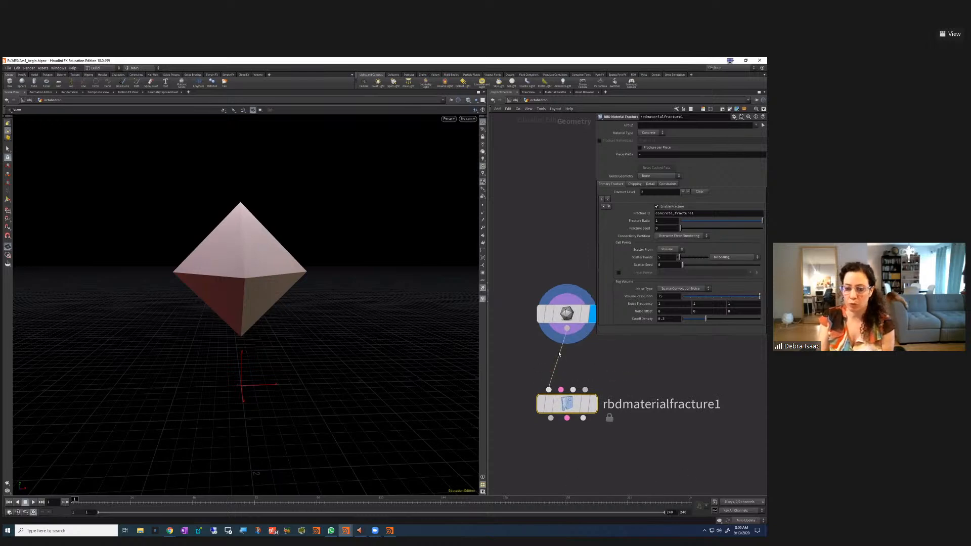
pyautogui.moveTo(669, 366); pyautogui.dragTo(660, 409, button='middle')
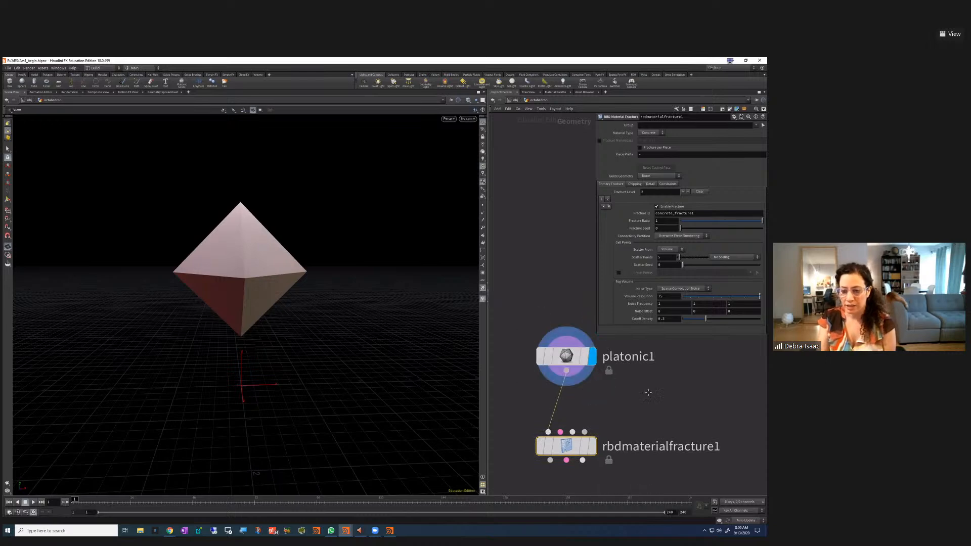
pyautogui.moveTo(598, 375); pyautogui.dragTo(599, 403, button='middle')
pyautogui.moveTo(580, 393)
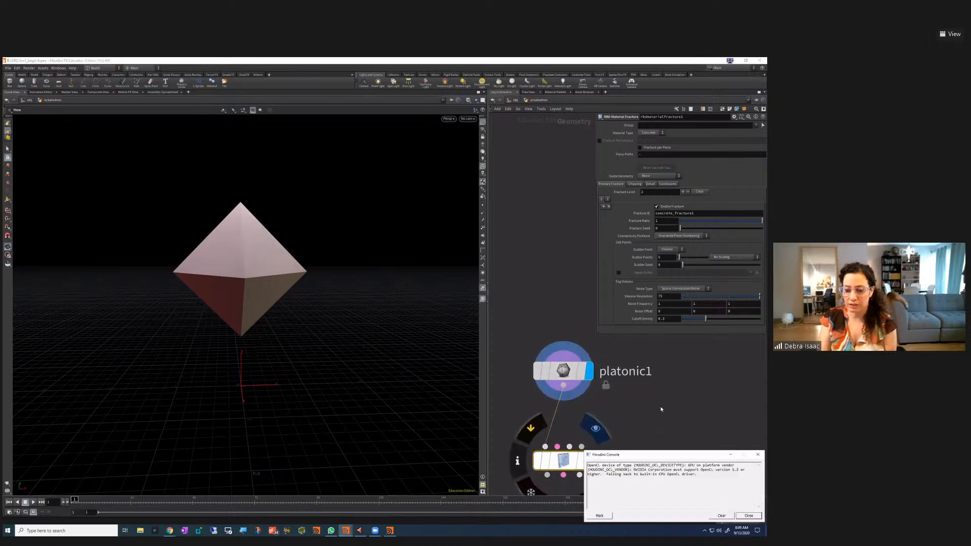
pyautogui.click(683, 450)
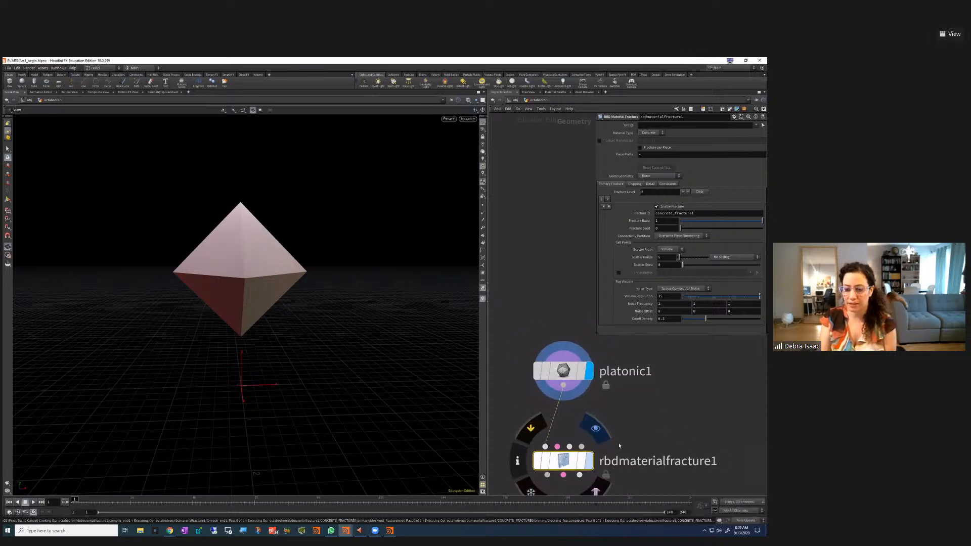
pyautogui.click(590, 461)
# Align platonic1 above the fracture node, orbit the octahedron, and bring up the node menu
pyautogui.moveTo(634, 438); pyautogui.dragTo(635, 400, button='middle')
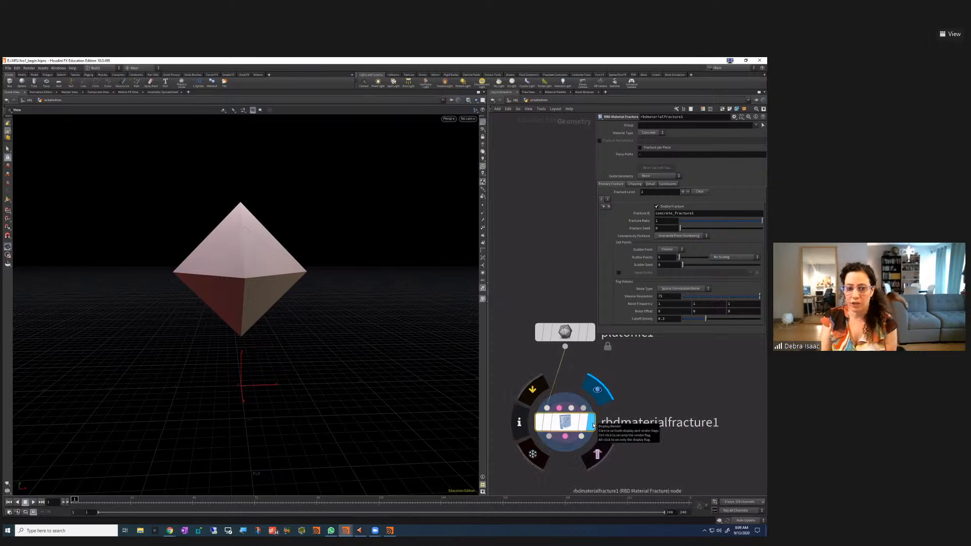
pyautogui.moveTo(570, 331); pyautogui.dragTo(552, 331)
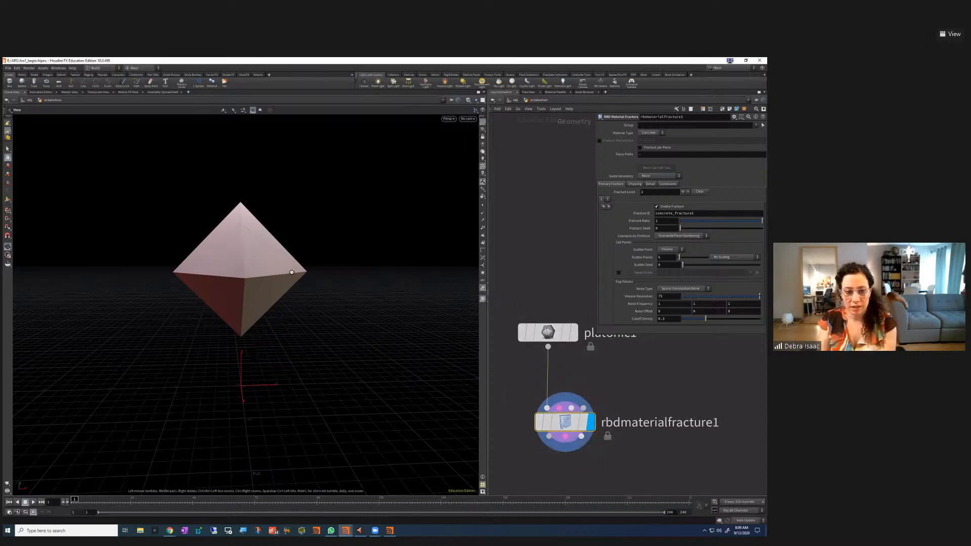
pyautogui.scroll(3, 305, 267)
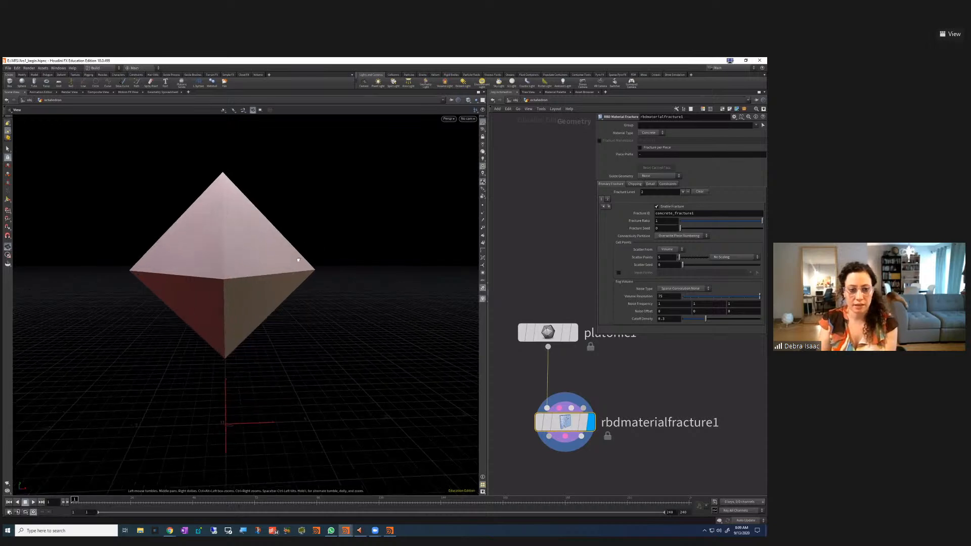
pyautogui.moveTo(285, 258); pyautogui.dragTo(335, 245)
pyautogui.moveTo(335, 245); pyautogui.dragTo(293, 278, button='right')
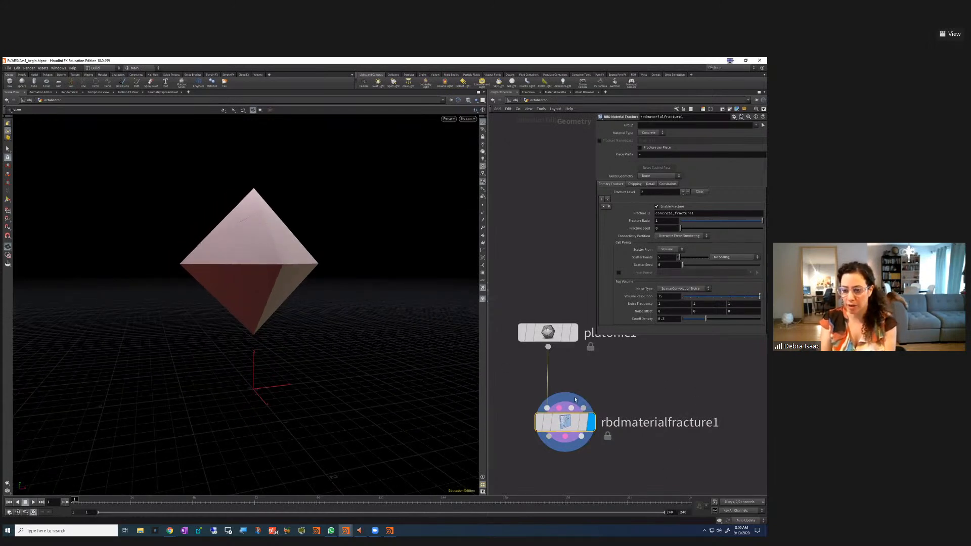
pyautogui.scroll(-3, 681, 460)
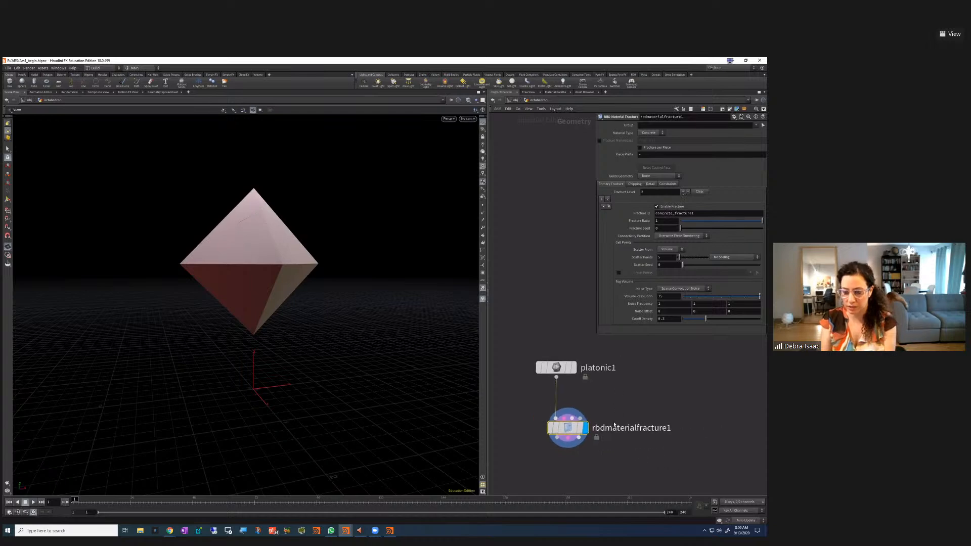
pyautogui.moveTo(602, 472); pyautogui.dragTo(566, 454, button='middle')
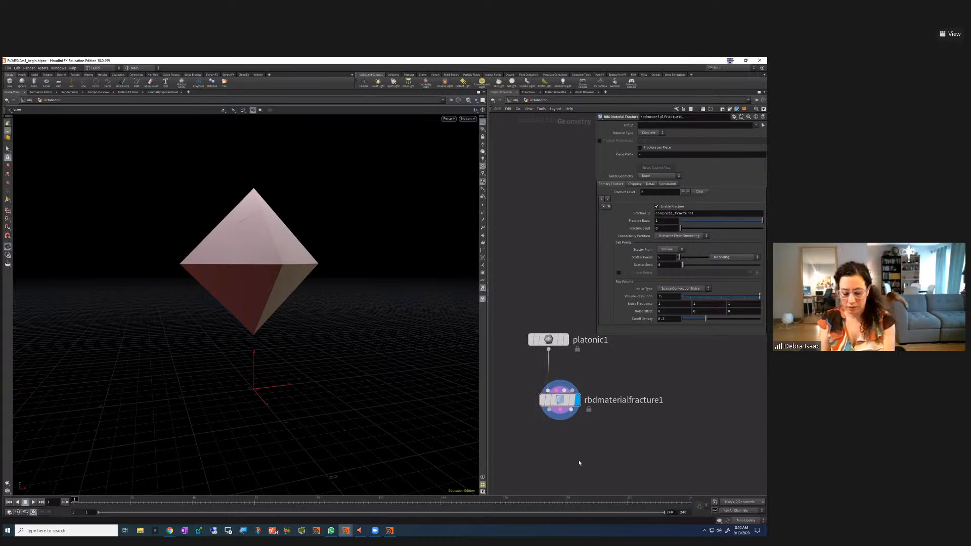
pyautogui.press('Tab')
pyautogui.moveTo(585, 462)
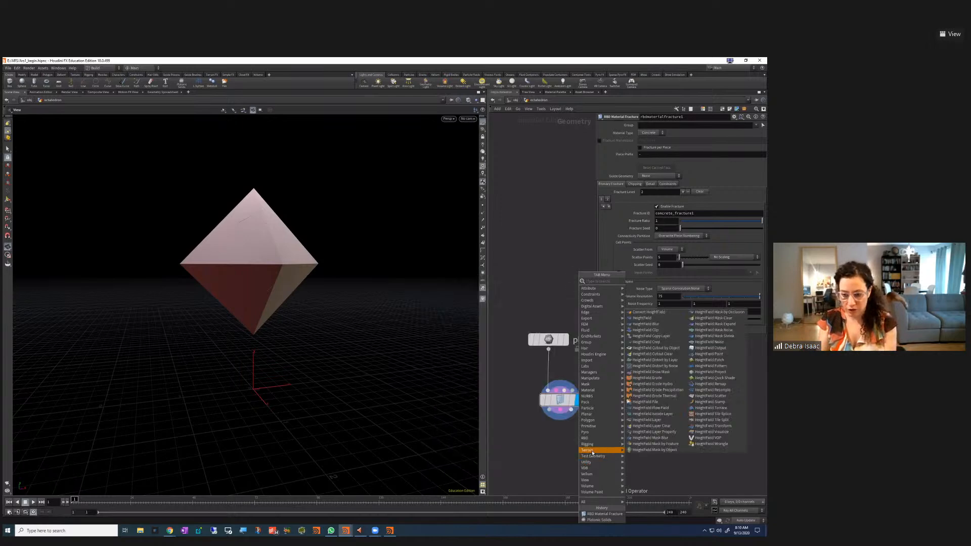
# Add an RBD Exploded View fed by rbdmaterialfracture1 and display it
pyautogui.write('ex')
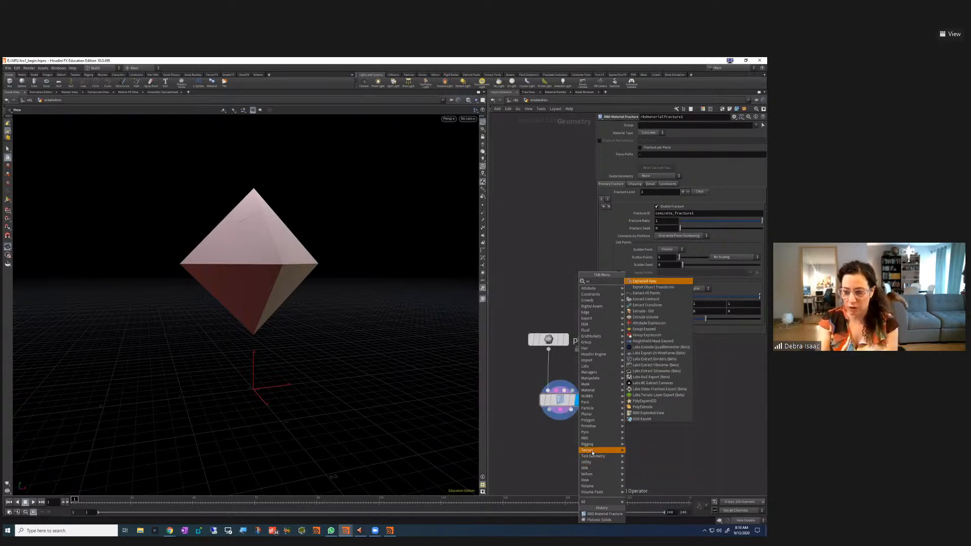
pyautogui.write('p')
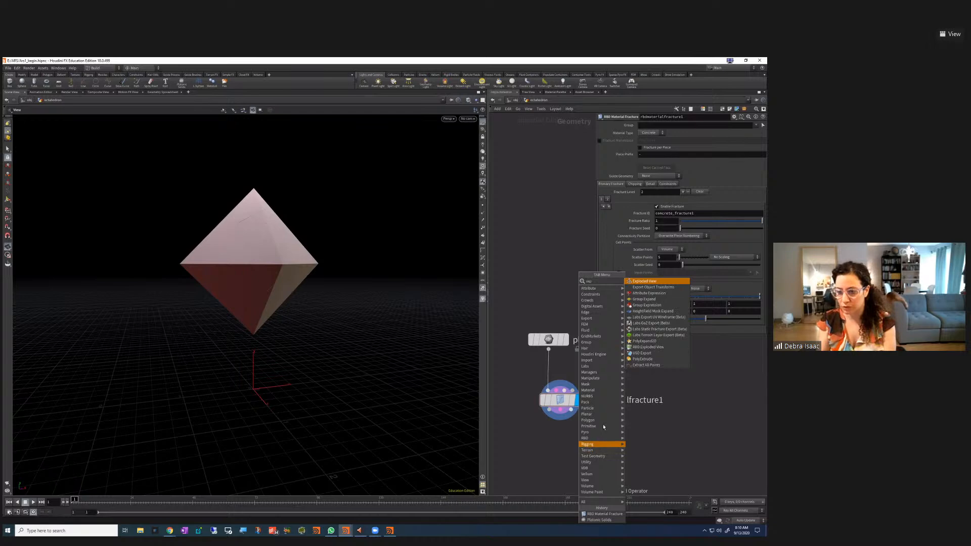
pyautogui.click(647, 348)
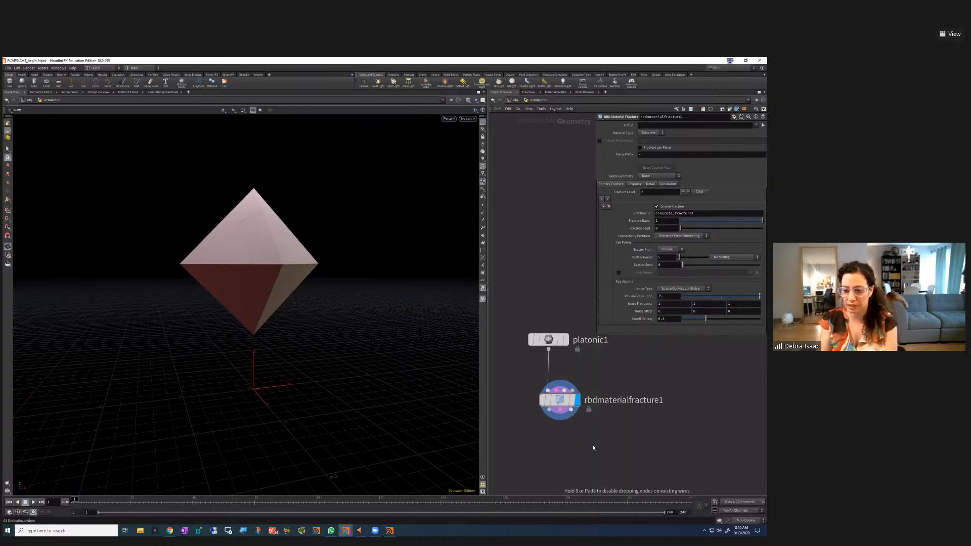
pyautogui.click(541, 463)
pyautogui.moveTo(529, 455); pyautogui.dragTo(549, 411)
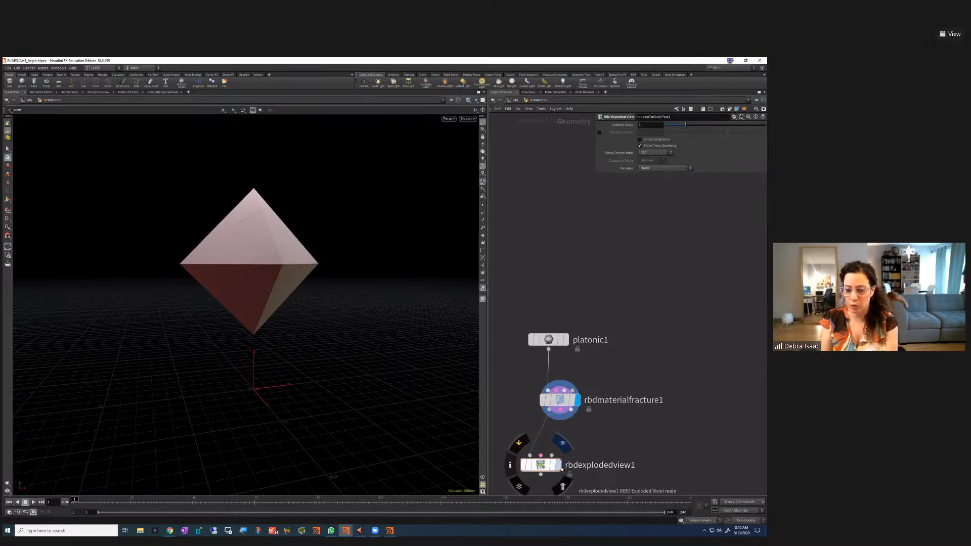
pyautogui.click(558, 466)
pyautogui.moveTo(547, 473); pyautogui.dragTo(561, 471)
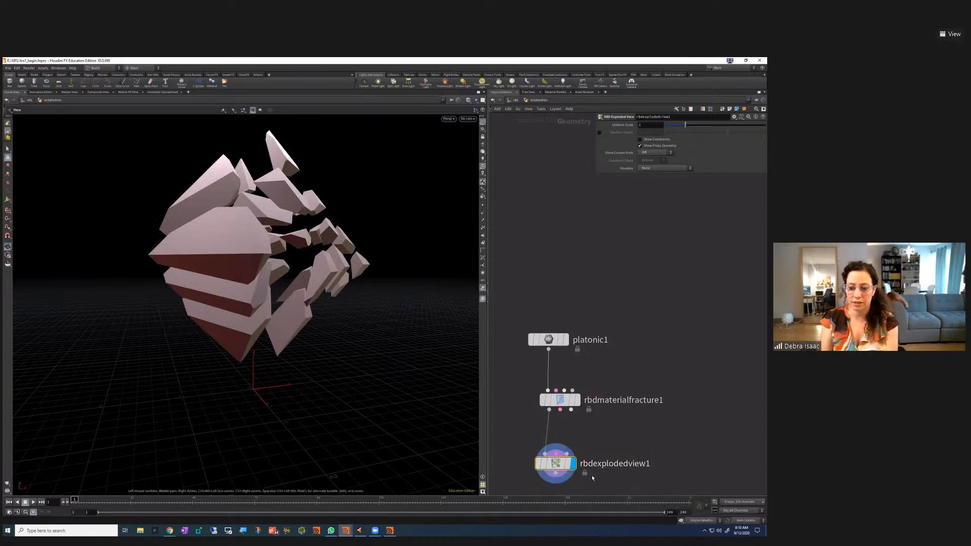
pyautogui.moveTo(331, 278); pyautogui.dragTo(368, 223)
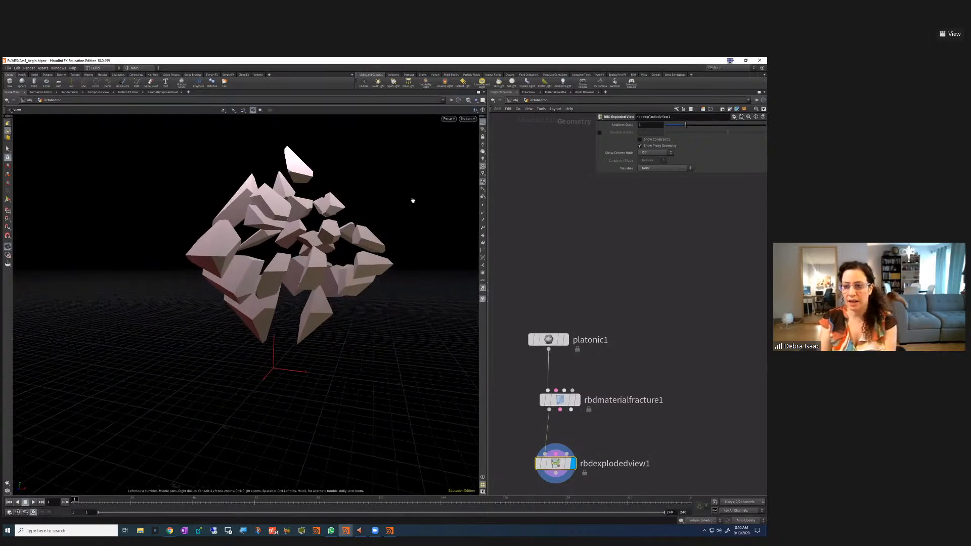
# Set Visualize to Pieces so each fragment gets its own colour
pyautogui.click(642, 168)
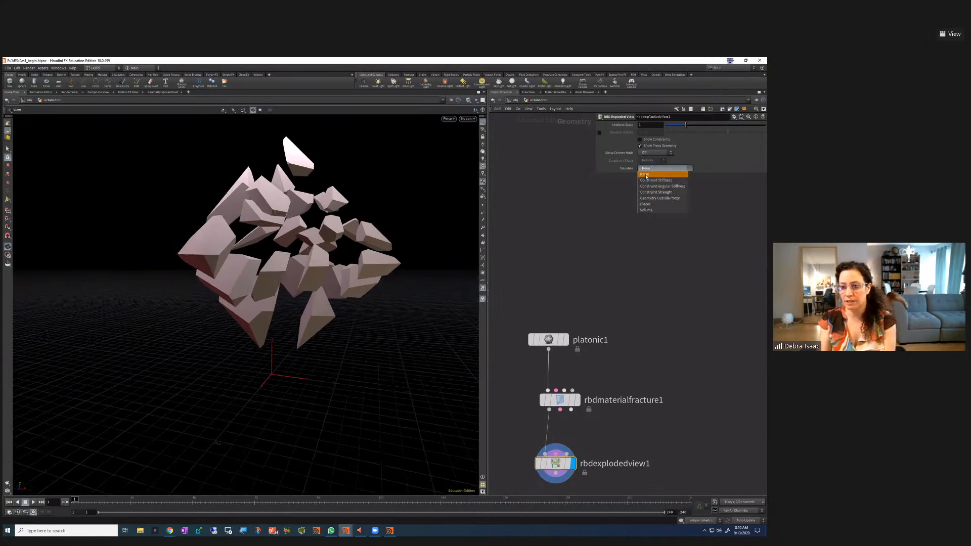
pyautogui.click(651, 205)
pyautogui.press('Escape')
pyautogui.moveTo(329, 267); pyautogui.dragTo(336, 306)
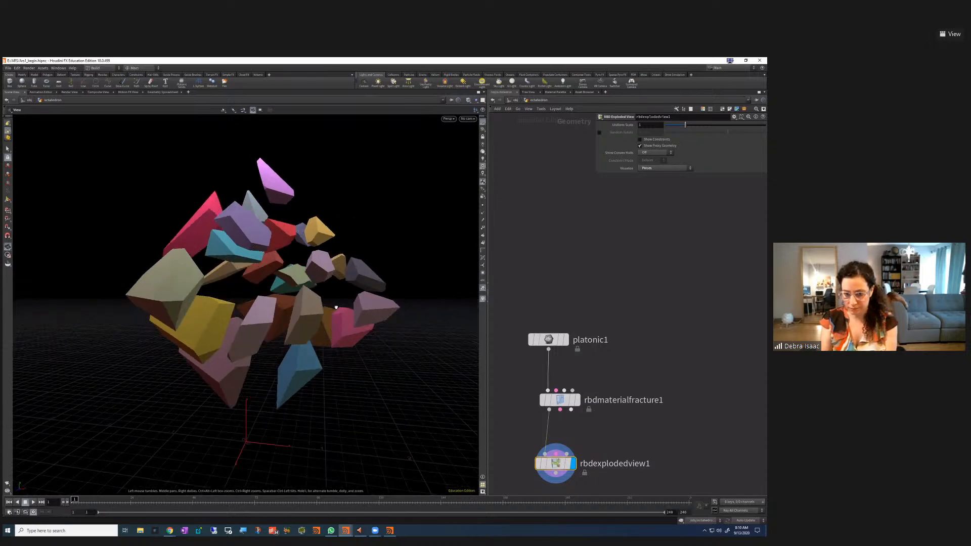
# Switch between rbdmaterialfracture1 and rbdexplodedview1 to compare their viewport results
pyautogui.moveTo(516, 377); pyautogui.dragTo(628, 417)
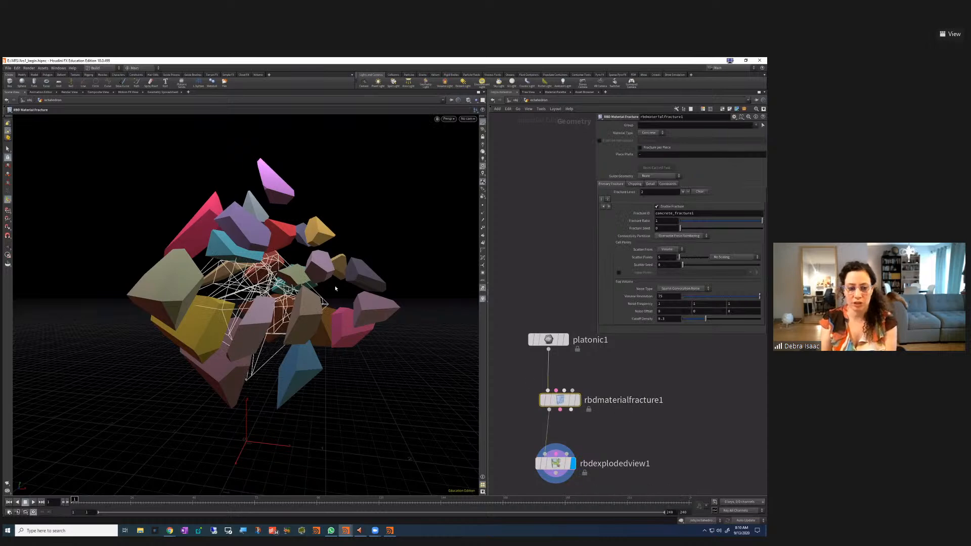
pyautogui.press('Escape')
pyautogui.moveTo(336, 308); pyautogui.dragTo(341, 302)
pyautogui.scroll(-1, 657, 468)
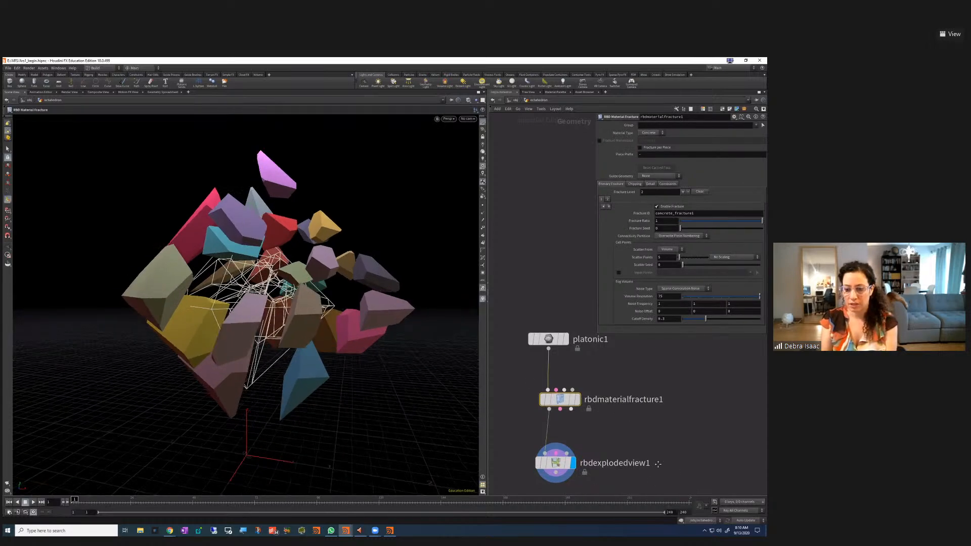
pyautogui.click(556, 441)
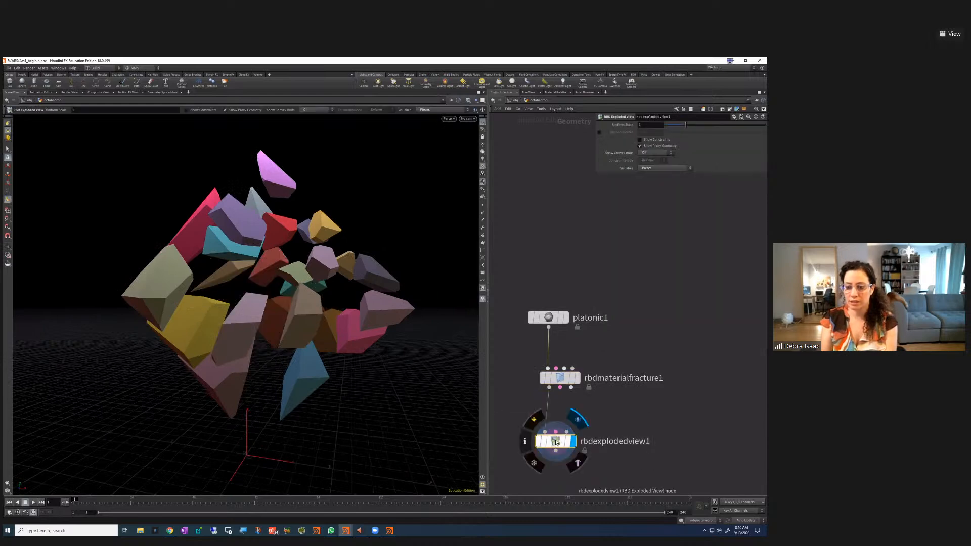
pyautogui.moveTo(526, 415); pyautogui.dragTo(680, 495)
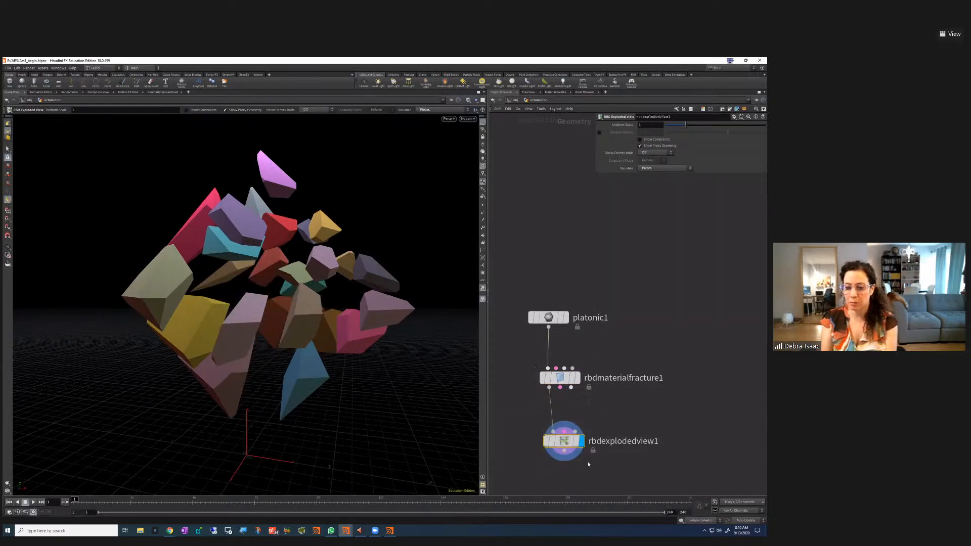
pyautogui.moveTo(521, 353); pyautogui.dragTo(640, 405)
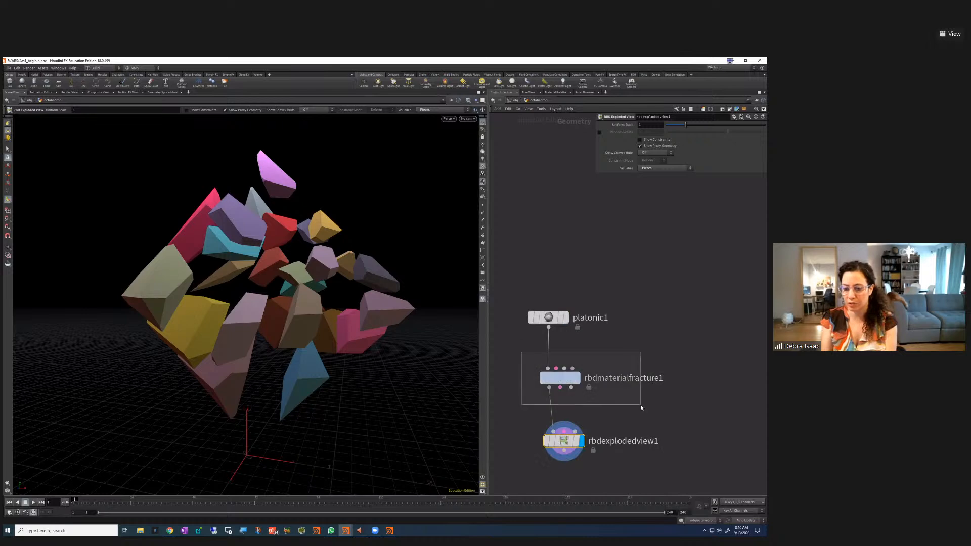
pyautogui.moveTo(529, 416); pyautogui.dragTo(631, 468)
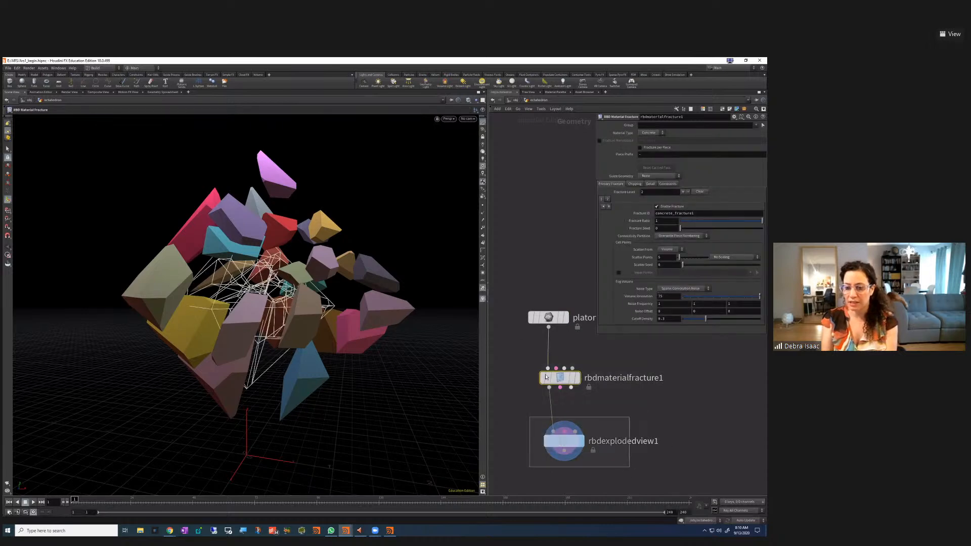
pyautogui.moveTo(523, 358); pyautogui.dragTo(560, 382)
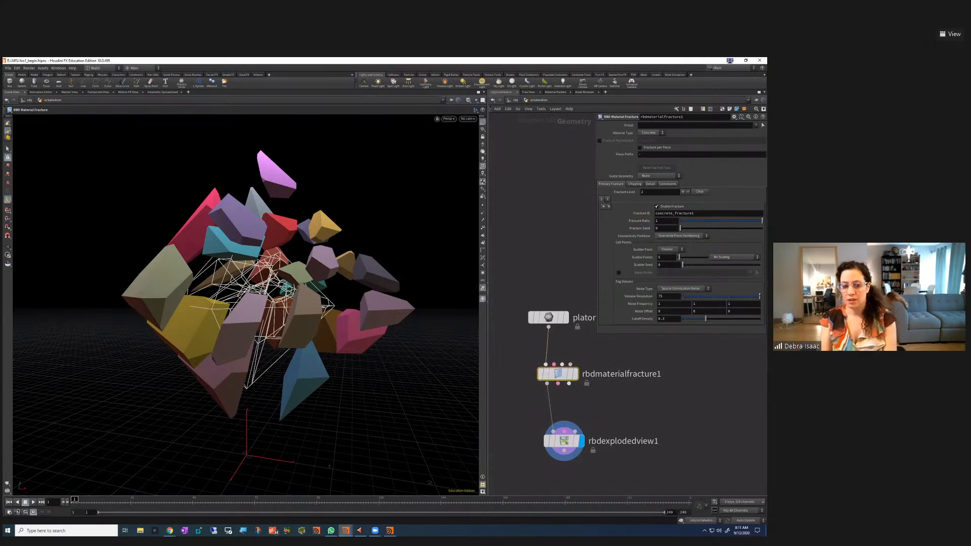
# Set rbdexplodedview1's Uniform Scale to about 2.16, then show rbdmaterialfracture1's parameters
pyautogui.moveTo(630, 472); pyautogui.dragTo(532, 421)
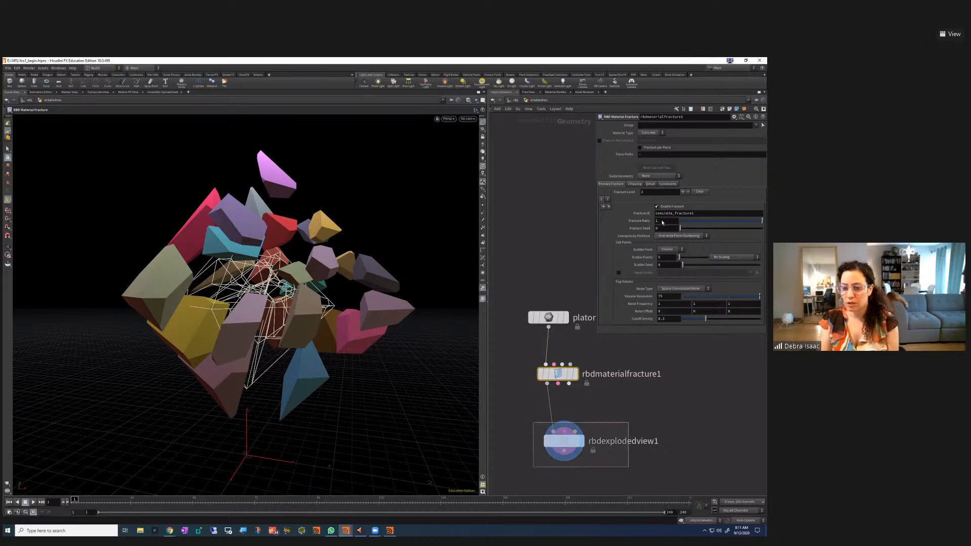
pyautogui.moveTo(710, 128)
pyautogui.mouseDown()
pyautogui.moveTo(723, 126)
pyautogui.moveTo(678, 128)
pyautogui.moveTo(722, 123)
pyautogui.mouseUp()
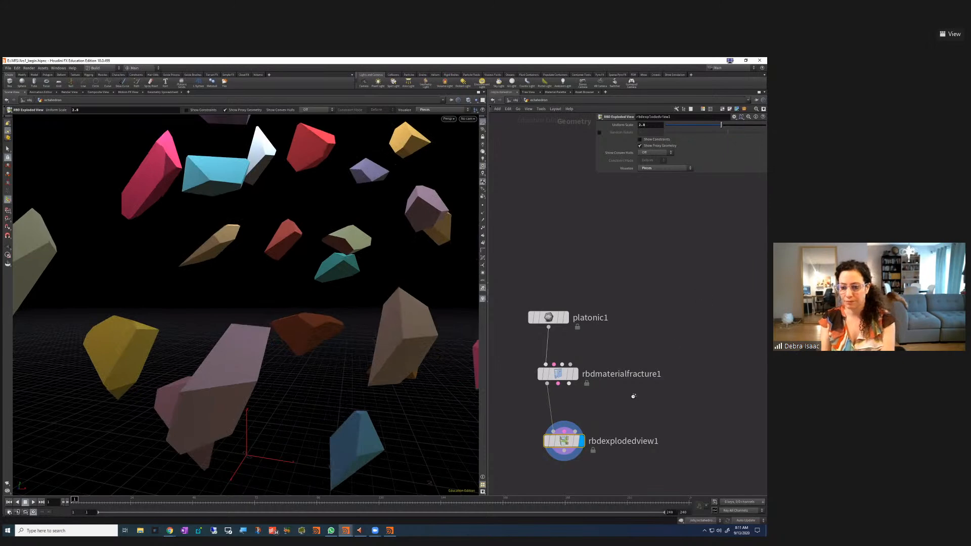
pyautogui.click(557, 374)
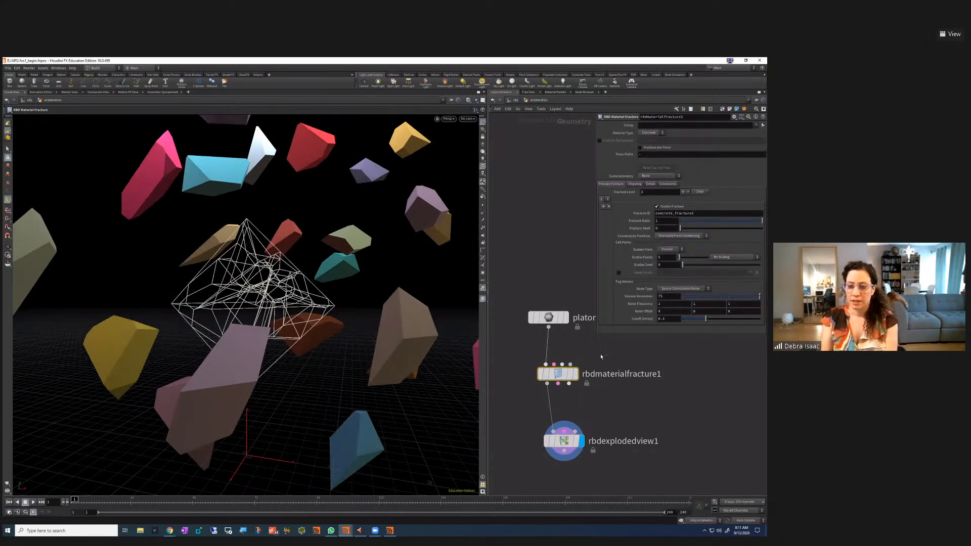
pyautogui.moveTo(598, 338); pyautogui.dragTo(593, 337)
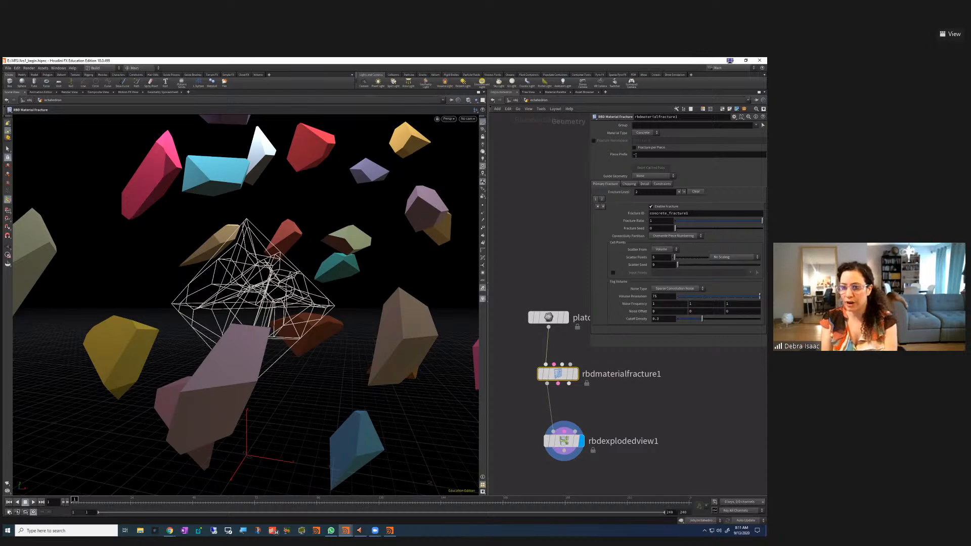
# Keep Concrete as the material type and review the chipping and detail fracture settings
pyautogui.click(650, 133)
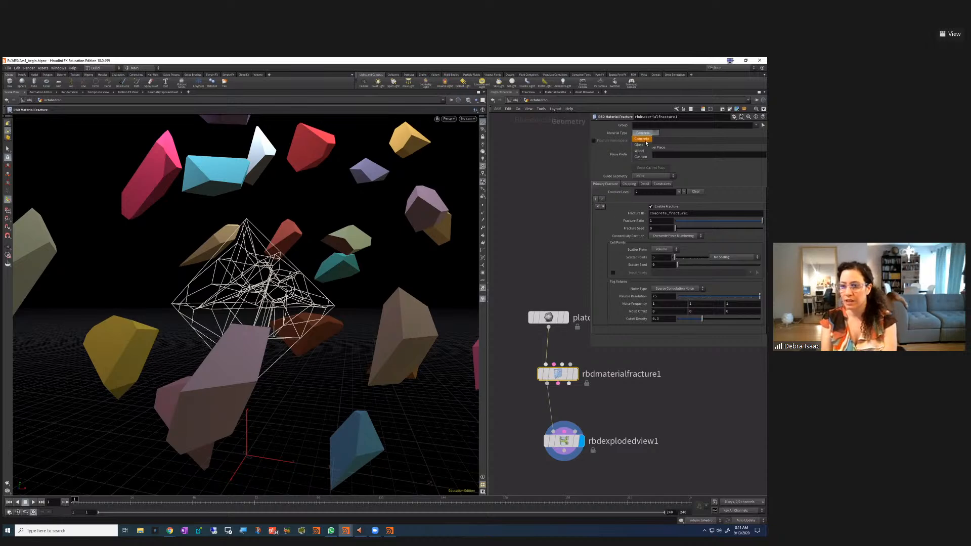
pyautogui.click(642, 138)
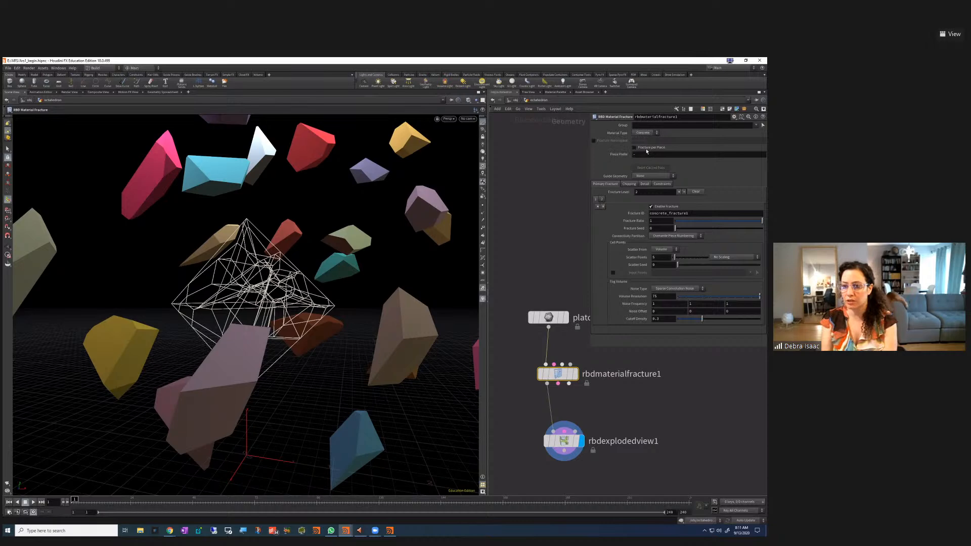
pyautogui.click(629, 185)
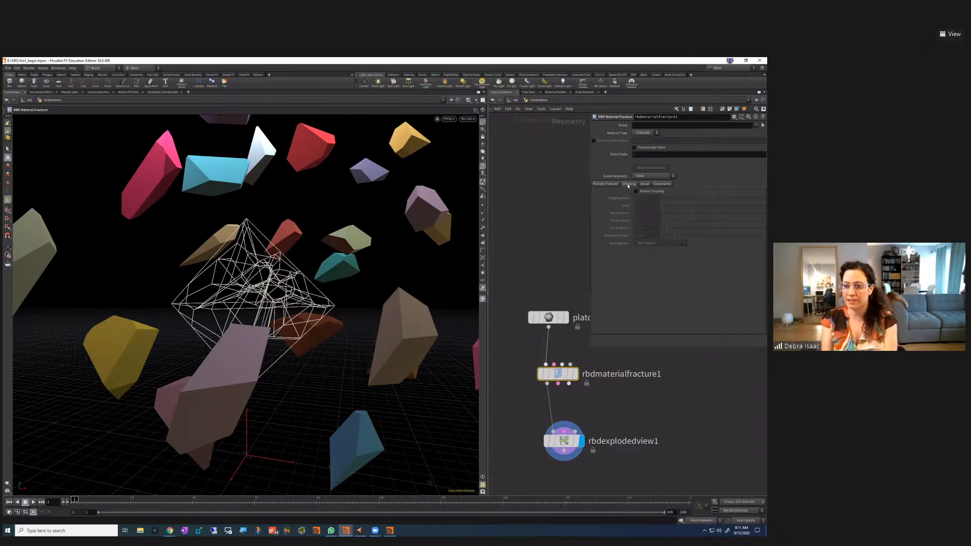
pyautogui.click(606, 184)
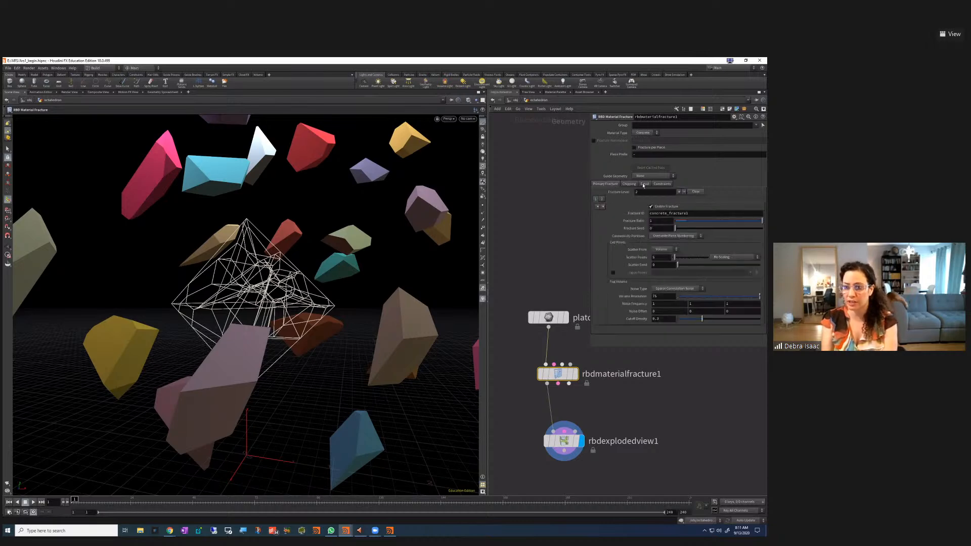
pyautogui.click(644, 185)
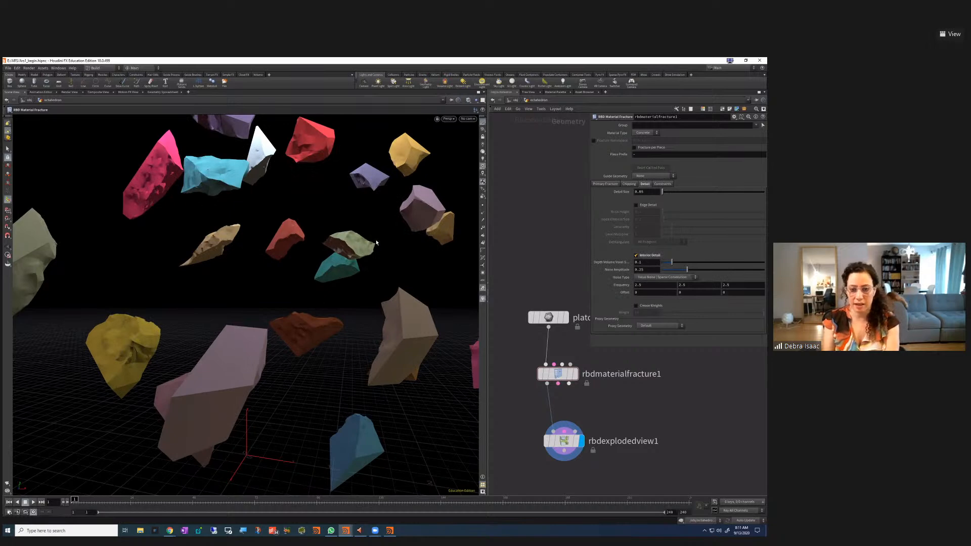
# Show wireframe edges over the smooth-shaded rocks and tumble the view around them
pyautogui.click(469, 100)
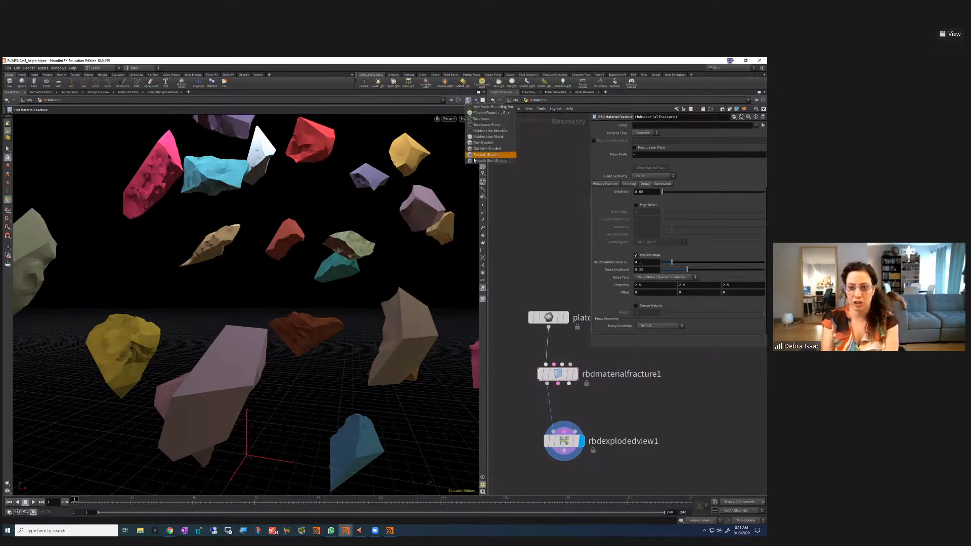
pyautogui.click(489, 160)
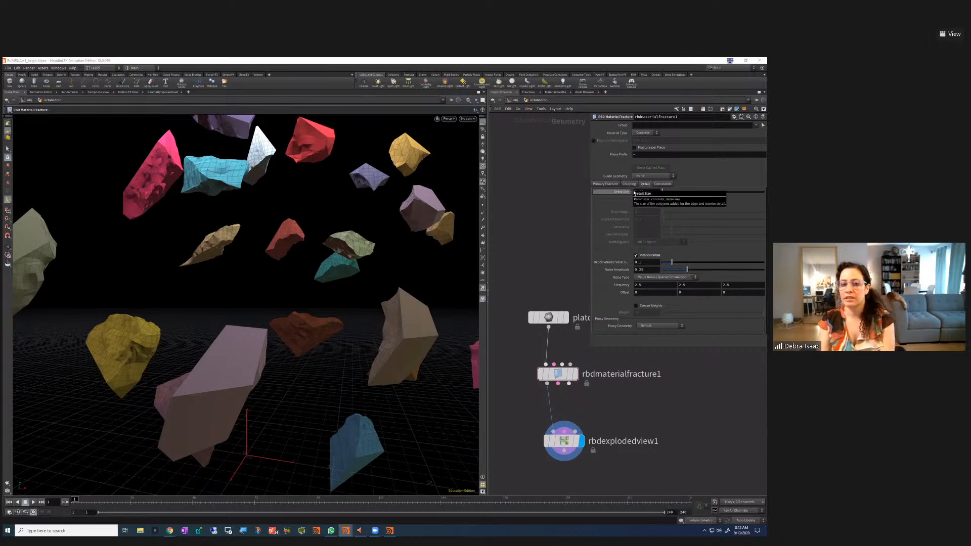
pyautogui.press('Escape')
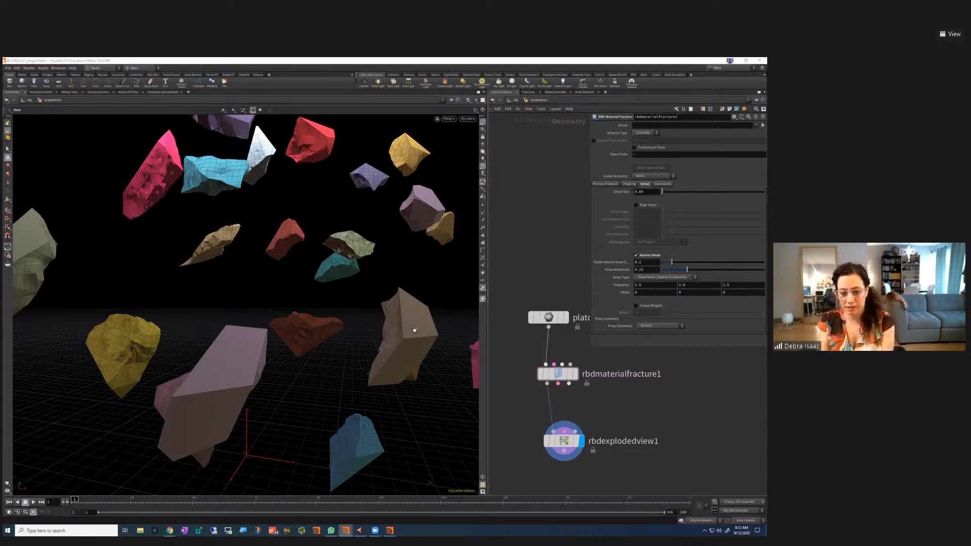
pyautogui.moveTo(410, 355); pyautogui.dragTo(406, 328)
pyautogui.press('Return')
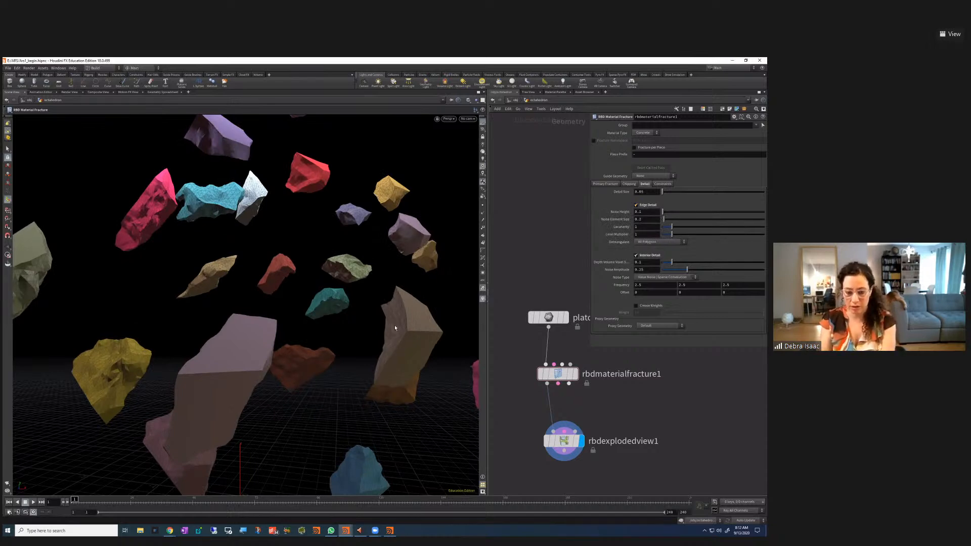
# Select rbdexplodedview1 and drag its Uniform Scale down to 0, reassembling the octahedron
pyautogui.press('Escape')
pyautogui.moveTo(399, 311); pyautogui.dragTo(329, 351)
pyautogui.moveTo(641, 473); pyautogui.dragTo(485, 413)
pyautogui.moveTo(675, 128); pyautogui.dragTo(615, 159)
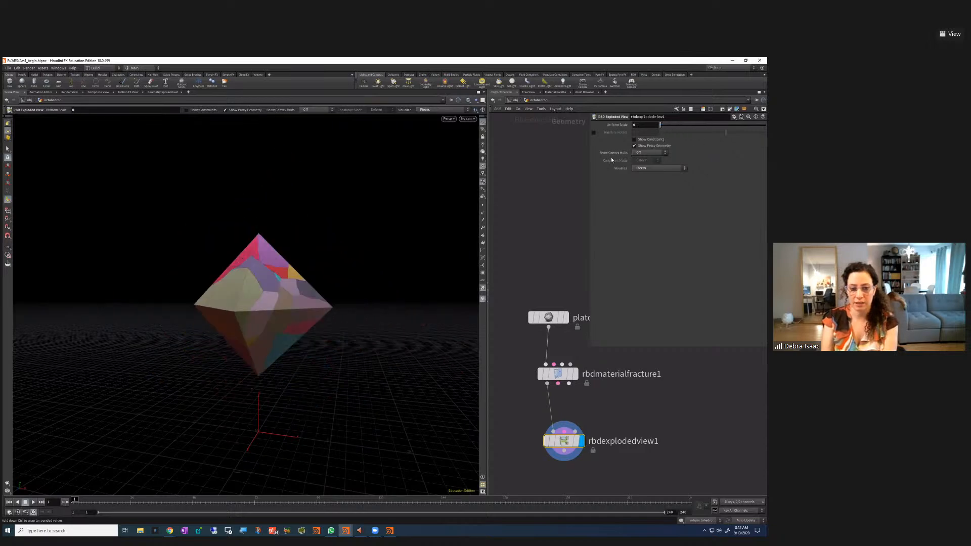
# Line up rbdexplodedview1 under its parent node and set Visualize from Pieces to None
pyautogui.moveTo(599, 460); pyautogui.dragTo(593, 460, button='middle')
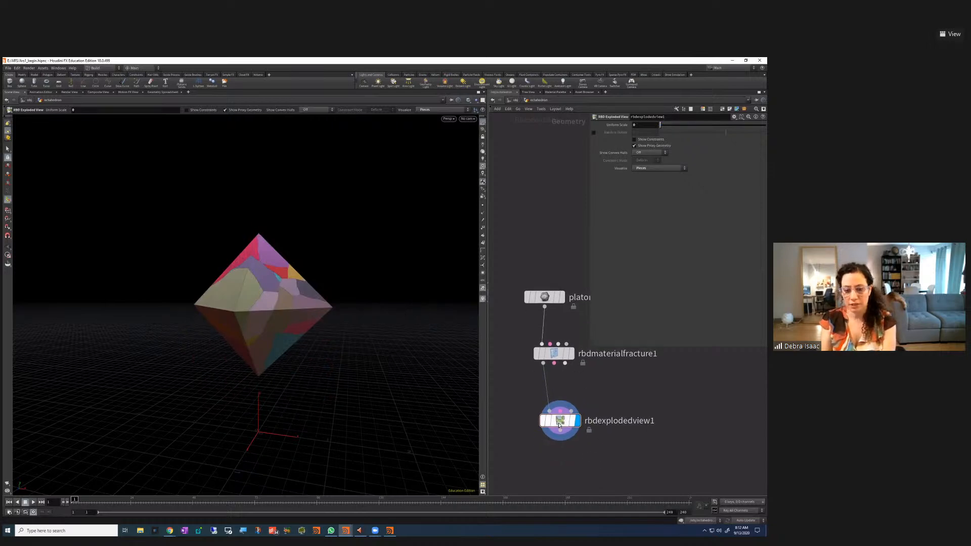
pyautogui.moveTo(574, 431); pyautogui.dragTo(567, 427)
pyautogui.moveTo(617, 449); pyautogui.dragTo(497, 394)
pyautogui.click(657, 168)
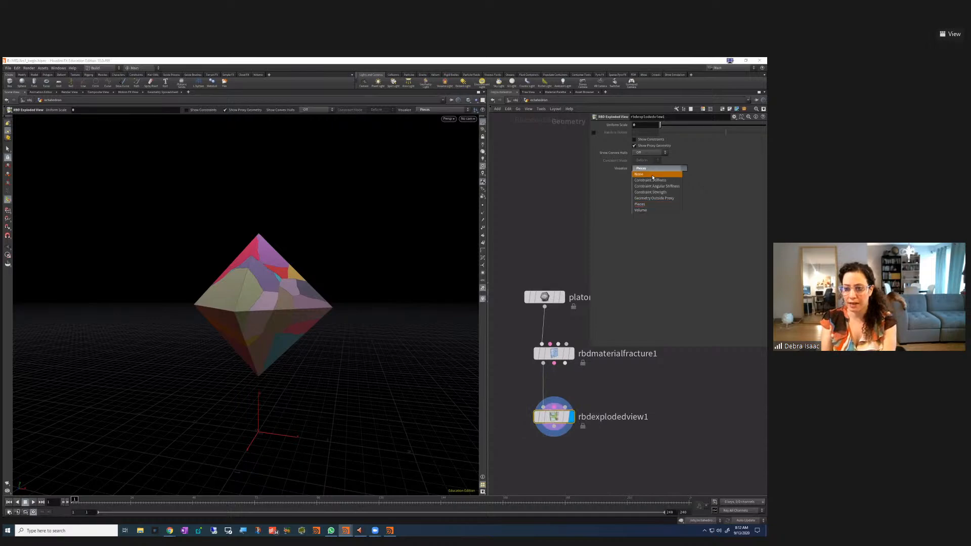
pyautogui.click(654, 175)
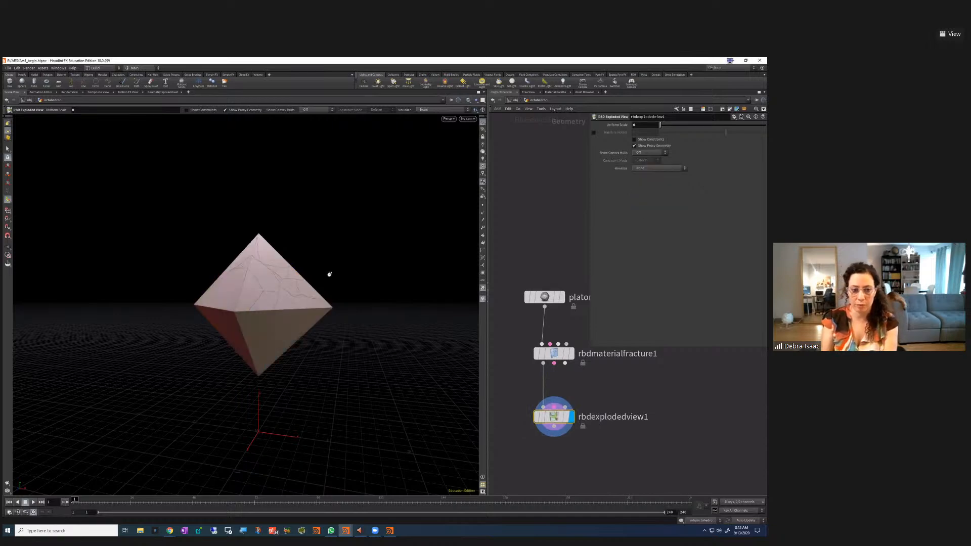
# Tumble the view to inspect the plain cracked octahedron, then switch to the browser
pyautogui.press('Escape')
pyautogui.moveTo(344, 290); pyautogui.dragTo(346, 292)
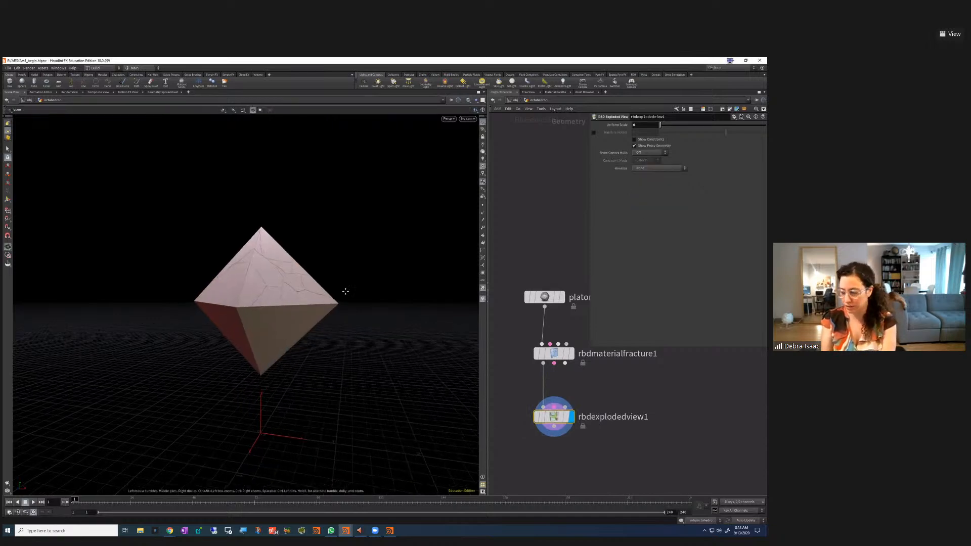
pyautogui.press('Return')
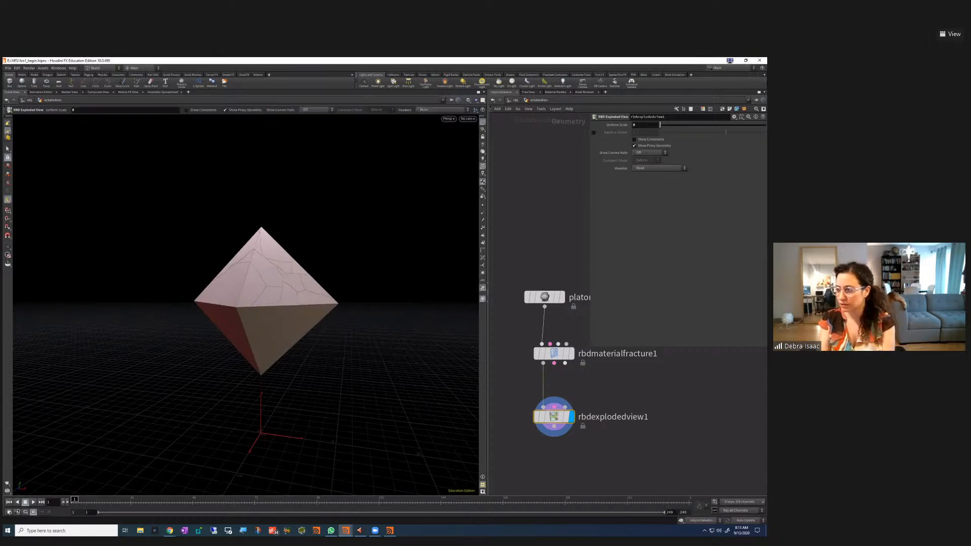
pyautogui.hotkey('alt', 'Tab')
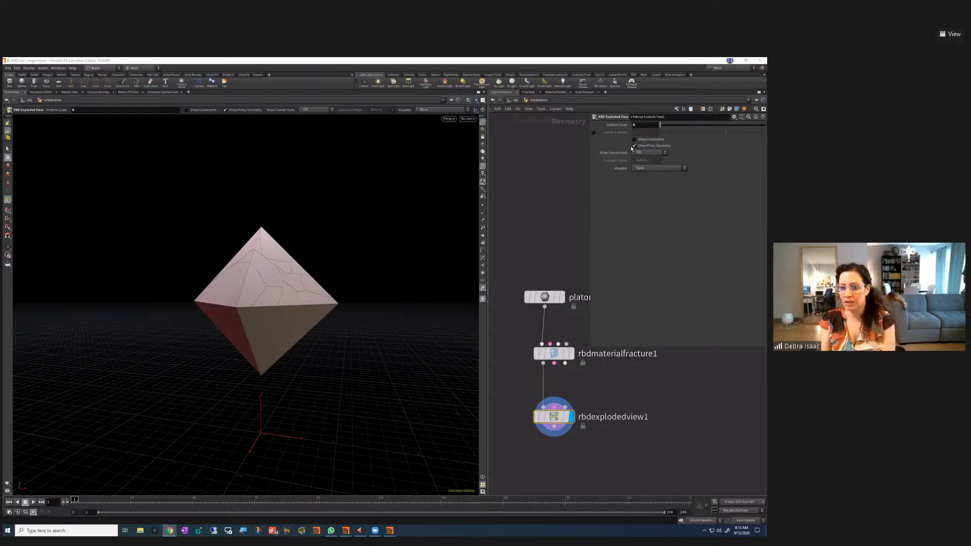
pyautogui.click(639, 126)
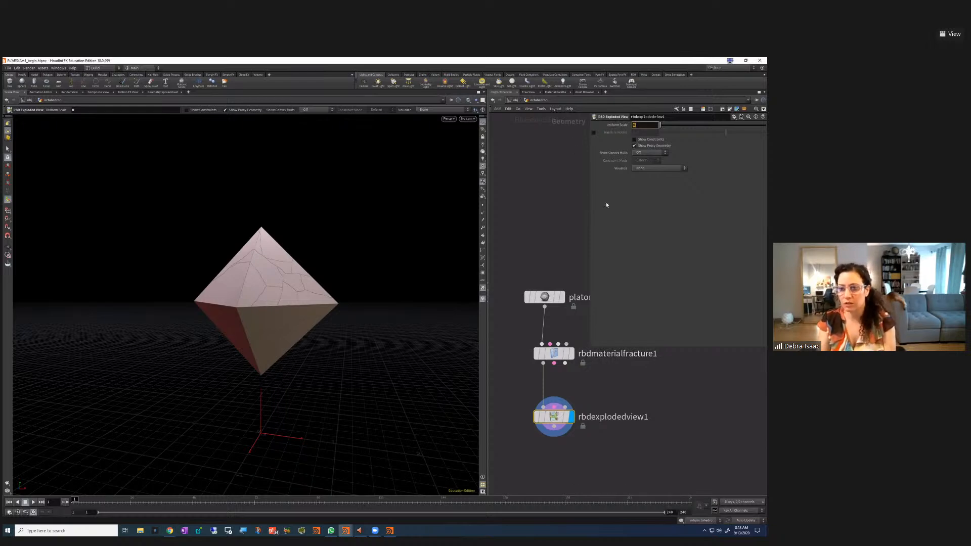
pyautogui.moveTo(623, 454); pyautogui.dragTo(516, 409)
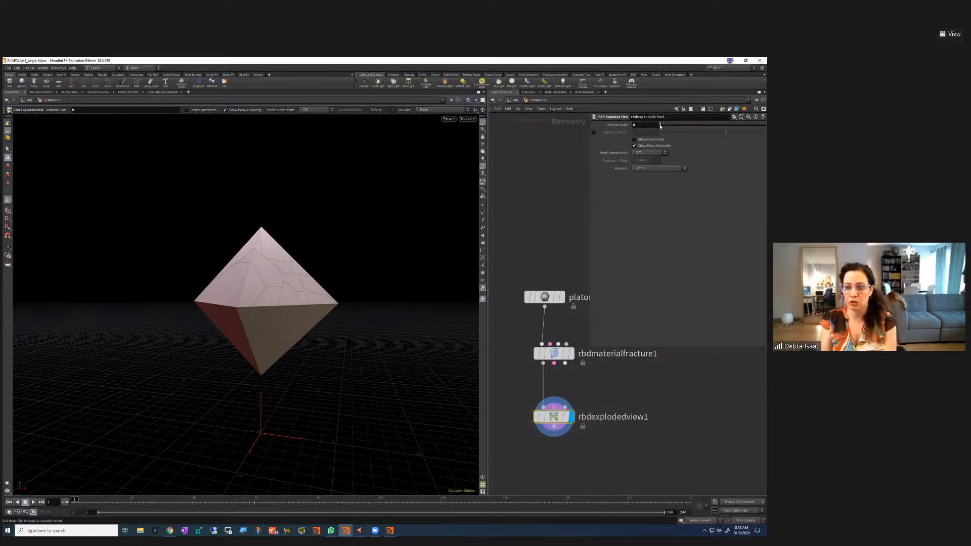
pyautogui.moveTo(660, 126)
pyautogui.mouseDown()
pyautogui.moveTo(753, 128)
pyautogui.moveTo(648, 133)
pyautogui.mouseUp()
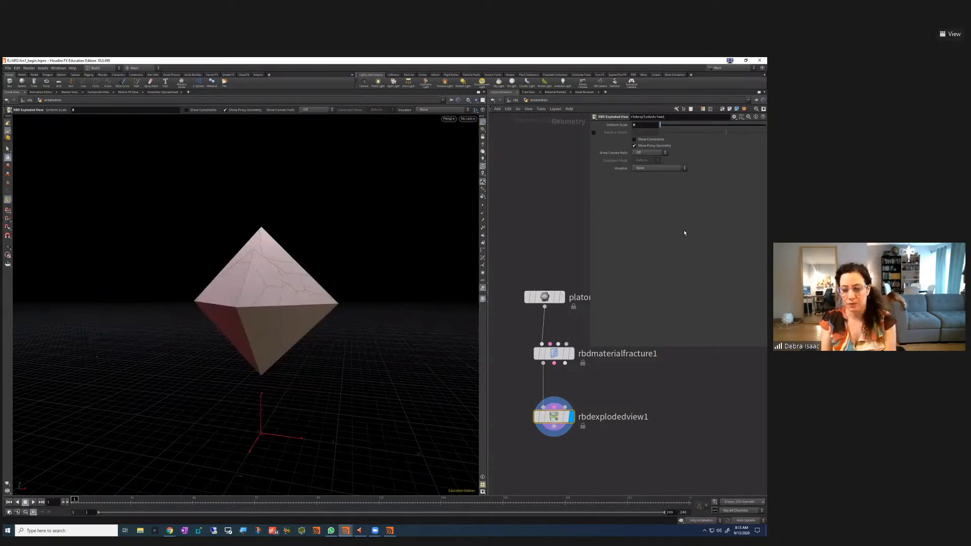
pyautogui.click(642, 125)
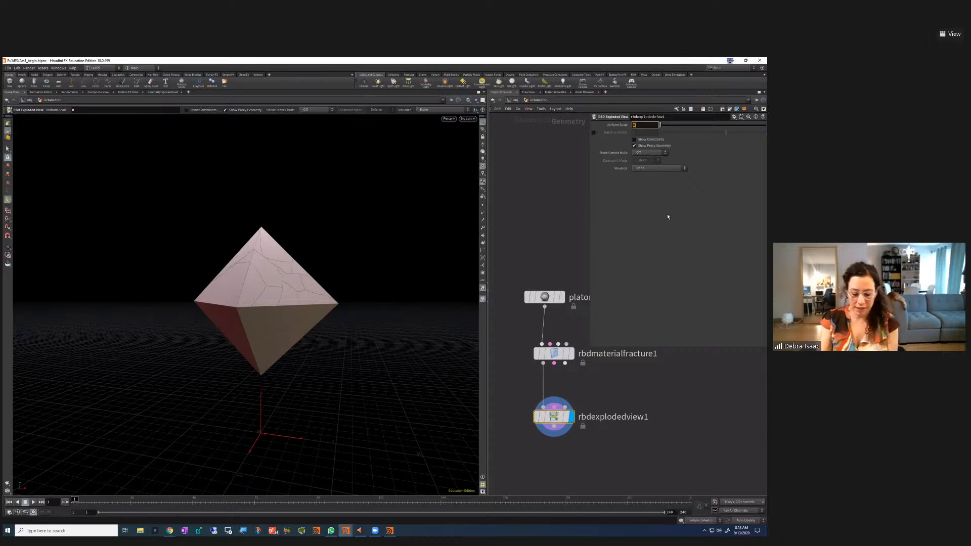
pyautogui.write('0')
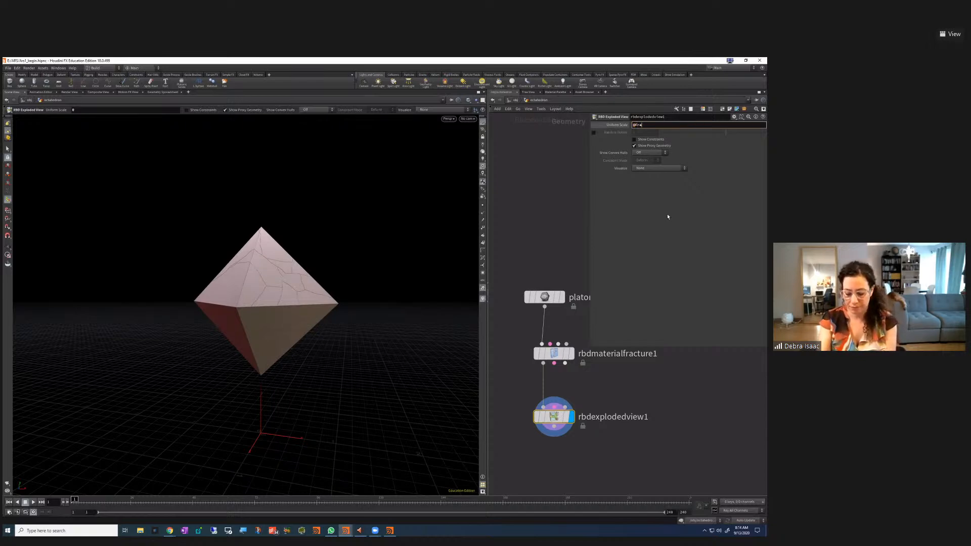
pyautogui.press('Return')
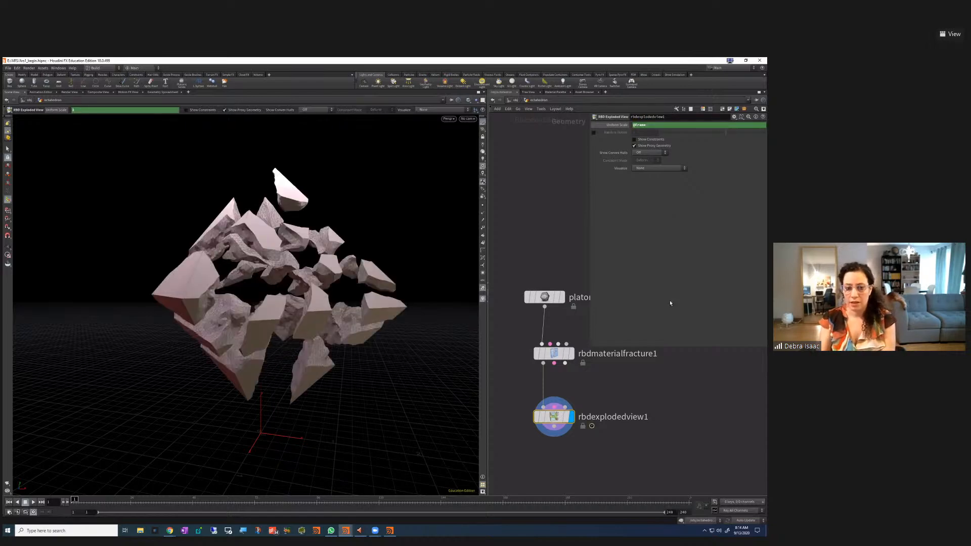
# Step through frames 2 to 4 and back to 1, toggling Uniform Scale between expression and value
pyautogui.click(618, 128)
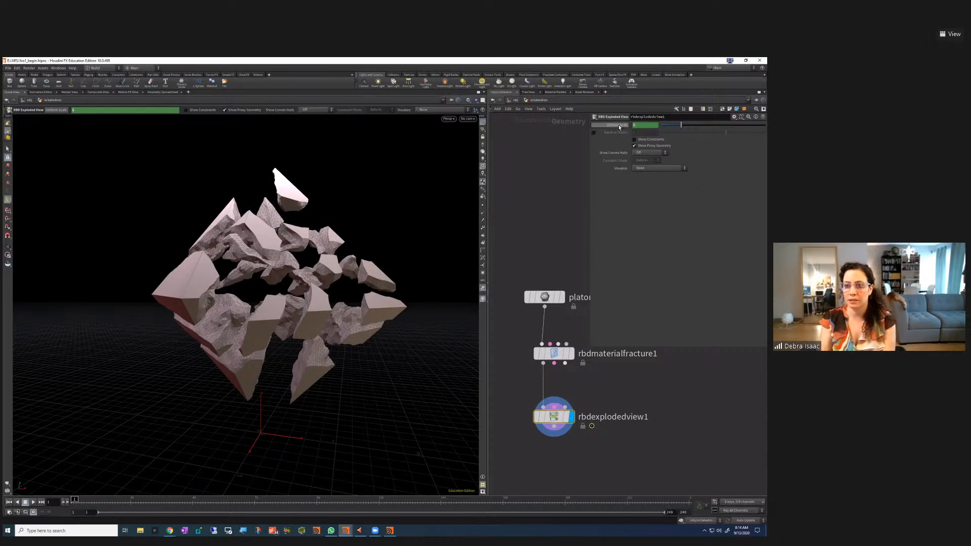
pyautogui.click(67, 503)
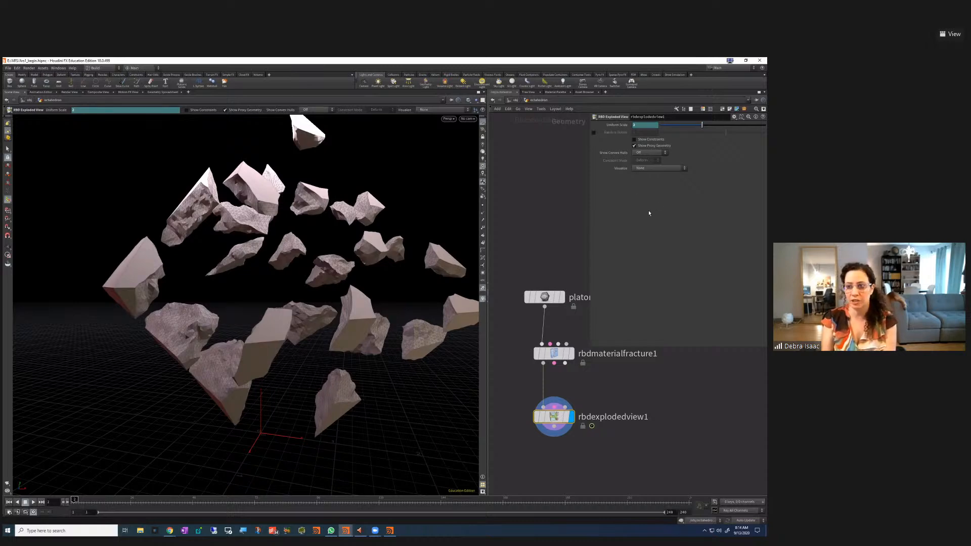
pyautogui.click(74, 500)
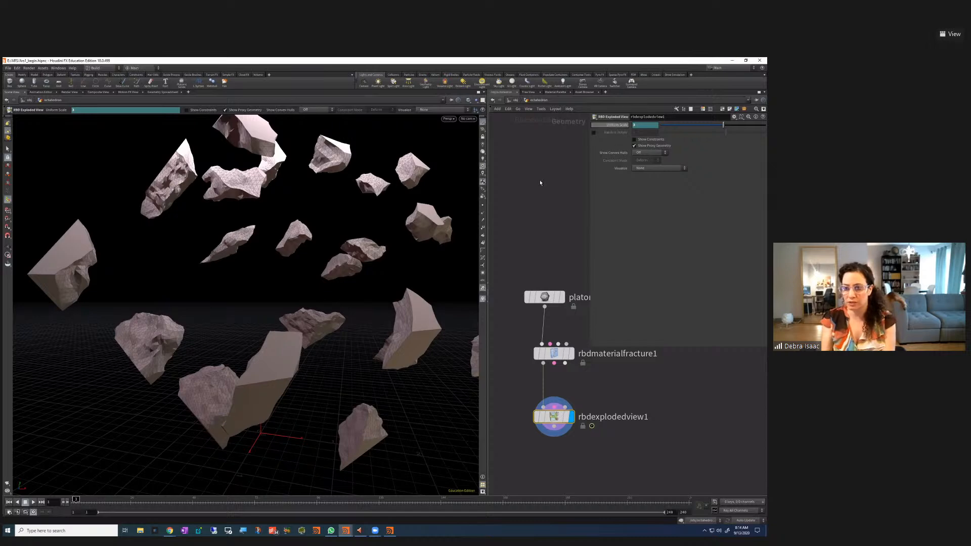
pyautogui.click(68, 502)
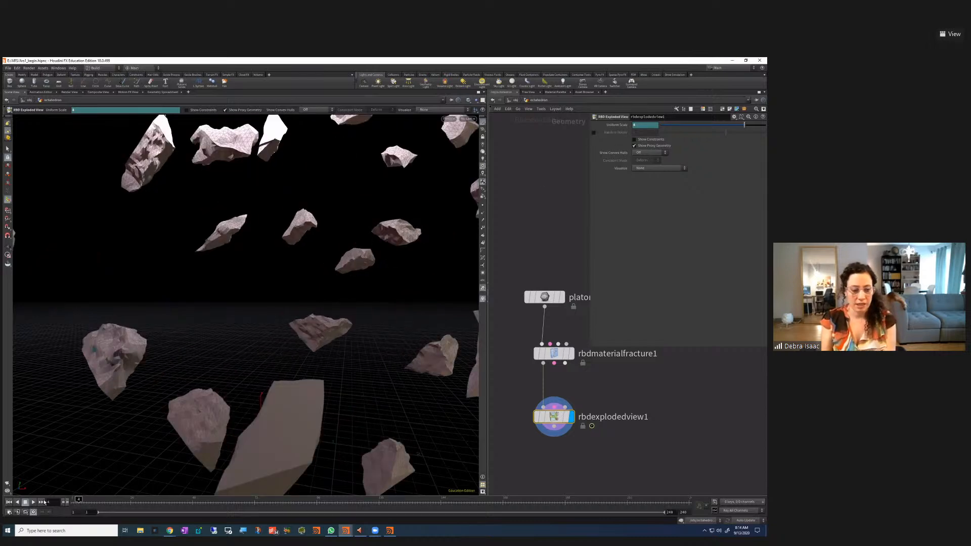
pyautogui.click(9, 502)
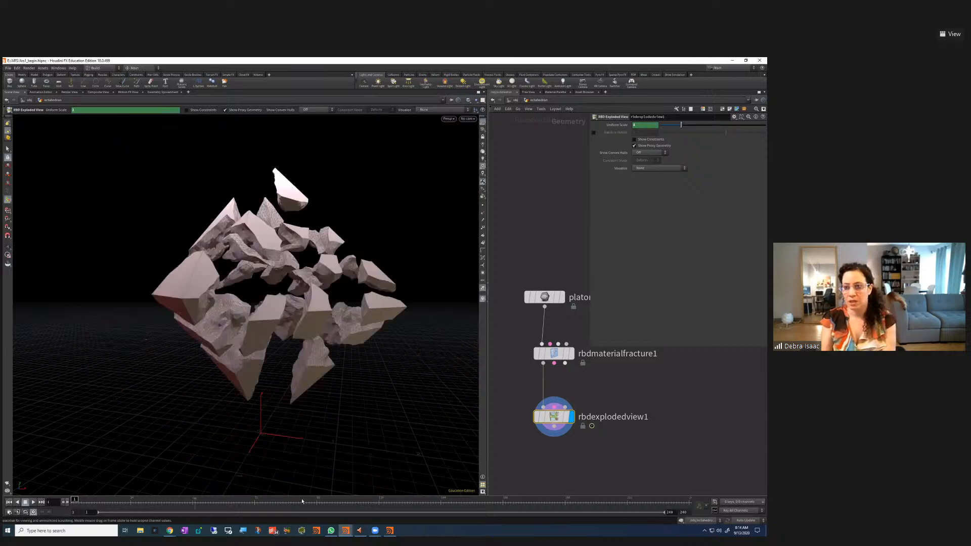
pyautogui.click(617, 125)
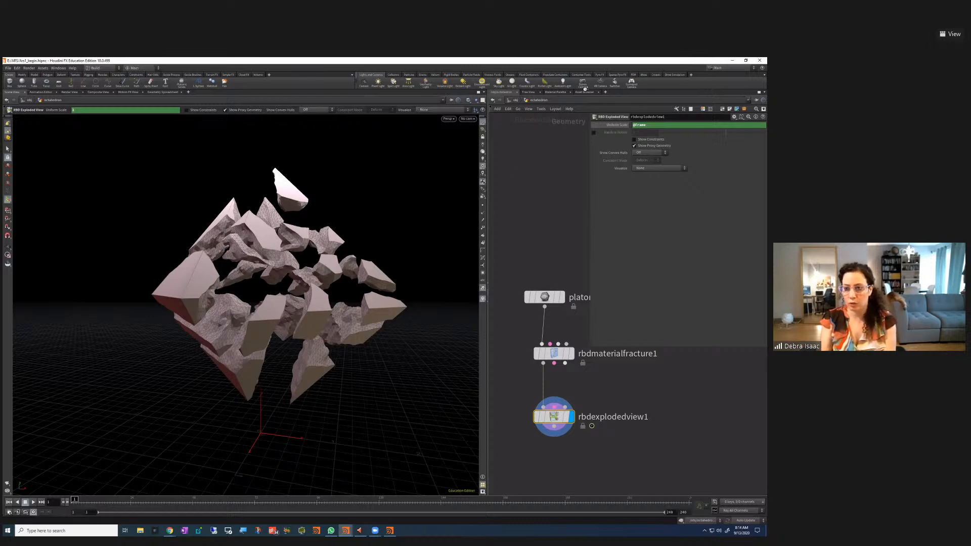
pyautogui.click(616, 126)
pyautogui.click(616, 125)
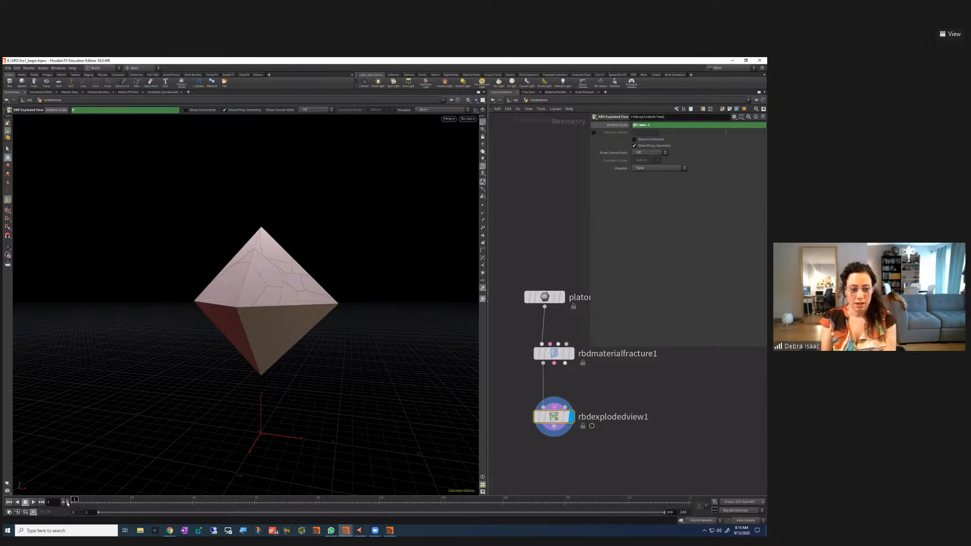
# Play the explosion animation from frame 1, stop it, and return to the first frame
pyautogui.click(33, 502)
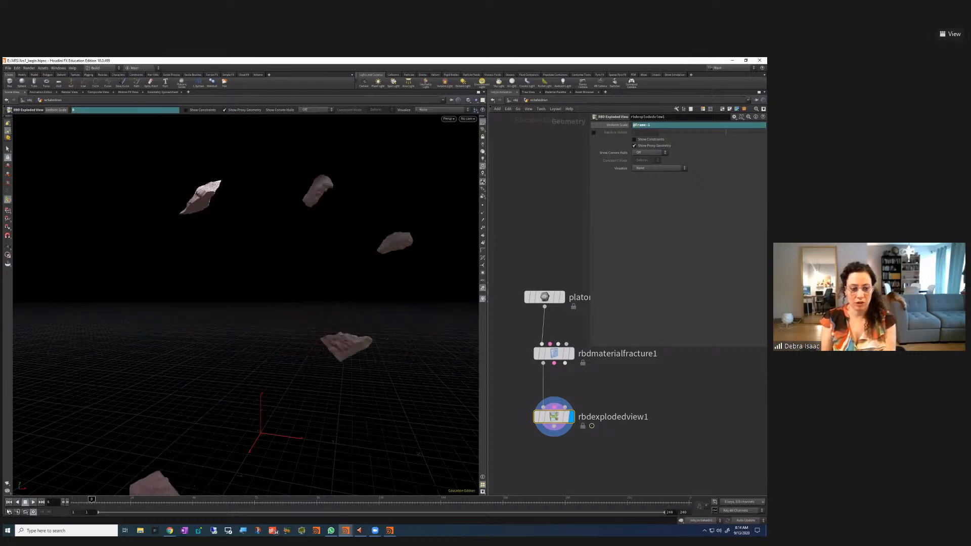
pyautogui.click(8, 502)
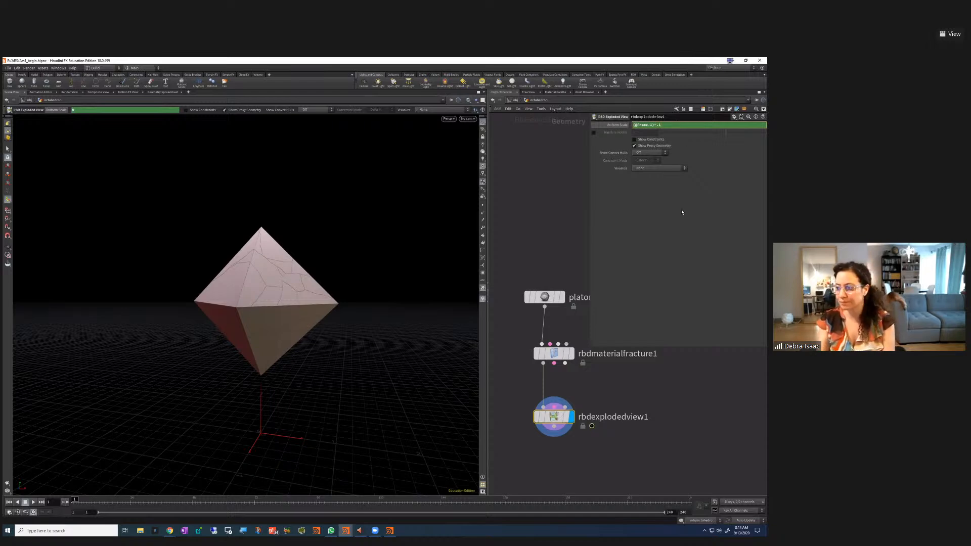
pyautogui.click(33, 502)
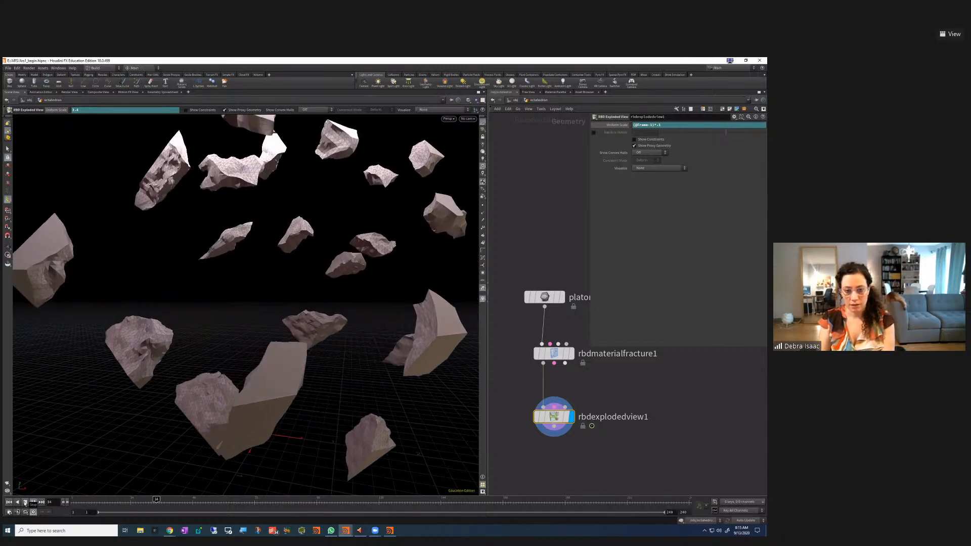
pyautogui.click(24, 503)
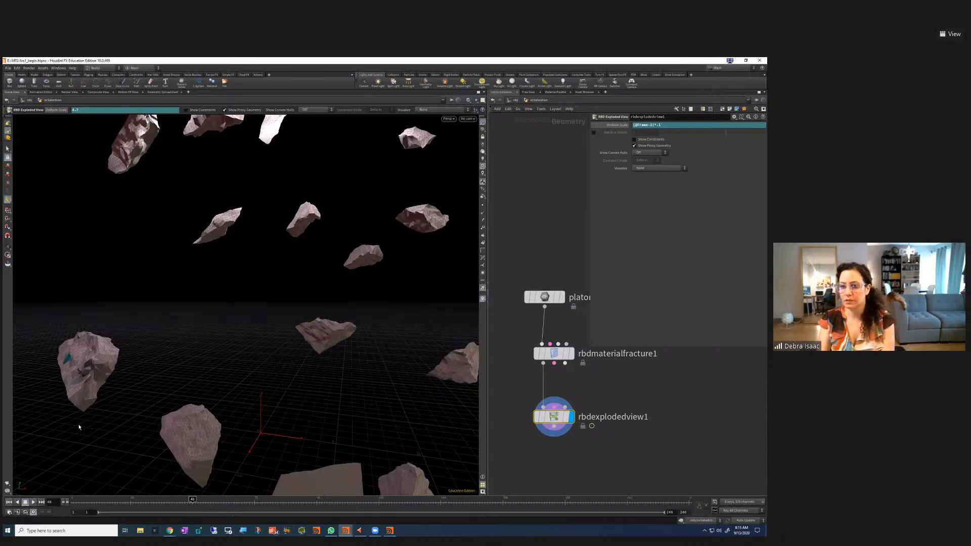
pyautogui.click(8, 503)
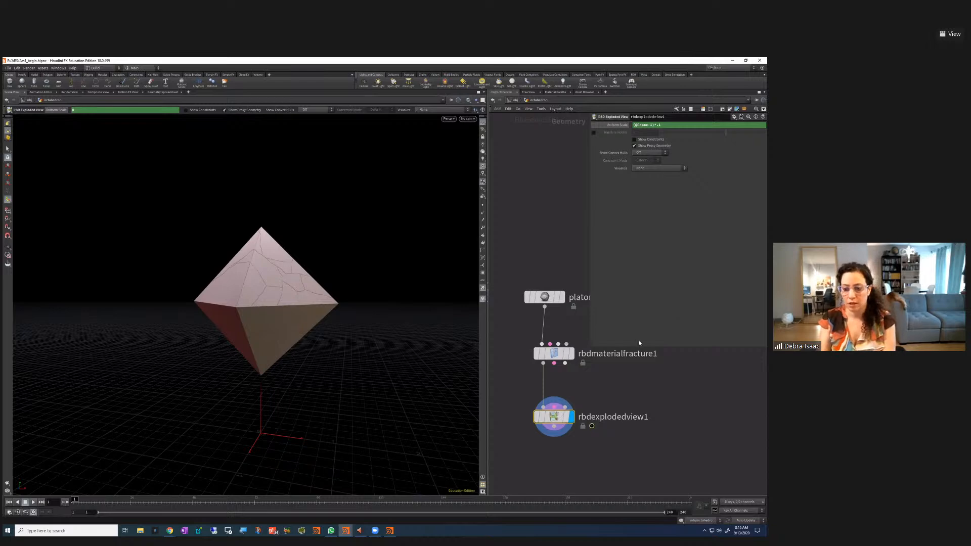
# Magnify the screen and show the Material Palette in the right pane
pyautogui.click(606, 93)
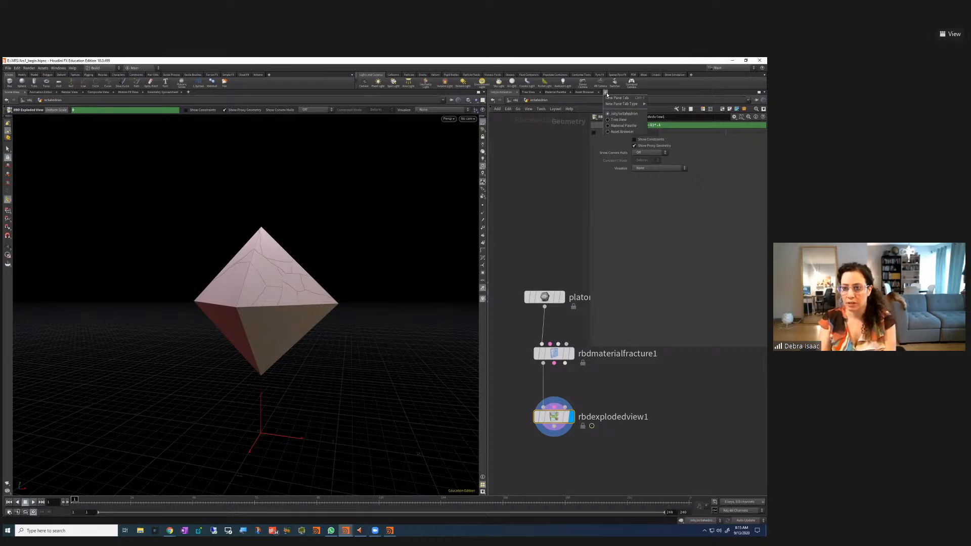
pyautogui.click(607, 95)
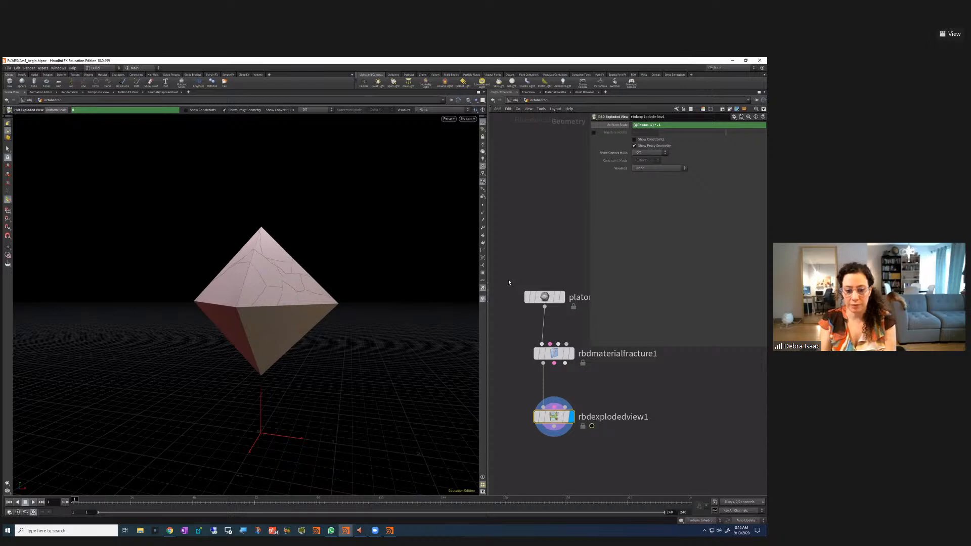
pyautogui.press('super+plus')
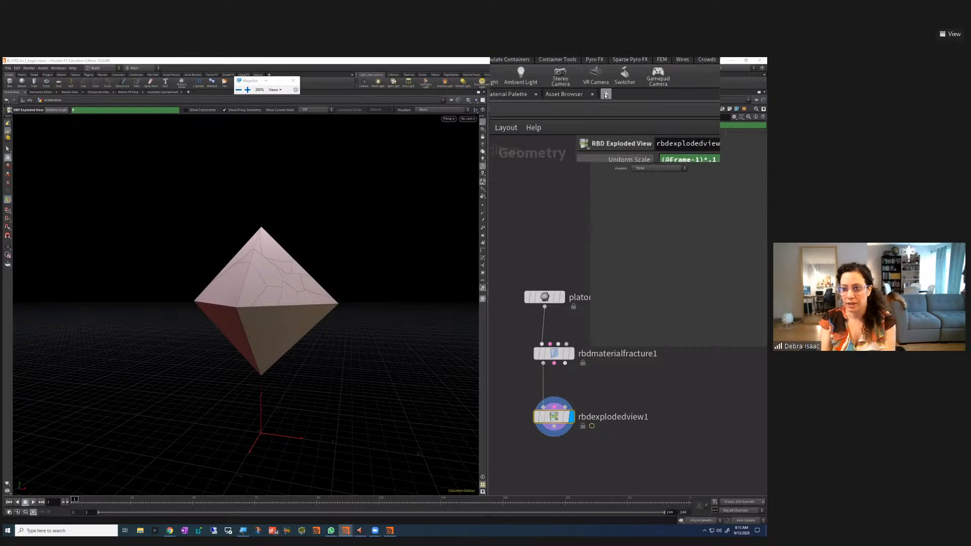
pyautogui.click(555, 92)
pyautogui.click(293, 75)
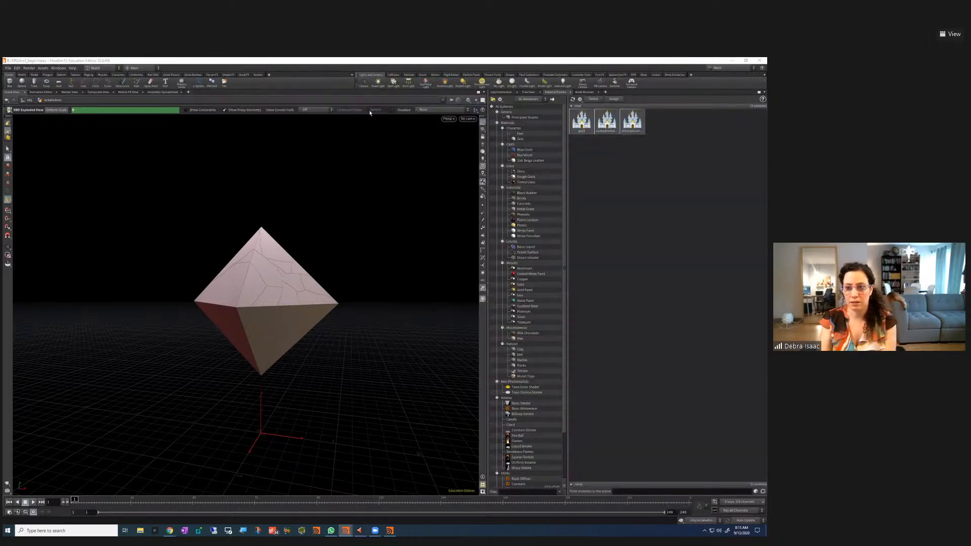
# Select the gold, coatedmetalpaint and principledshader materials in /mat and delete them
pyautogui.click(580, 125)
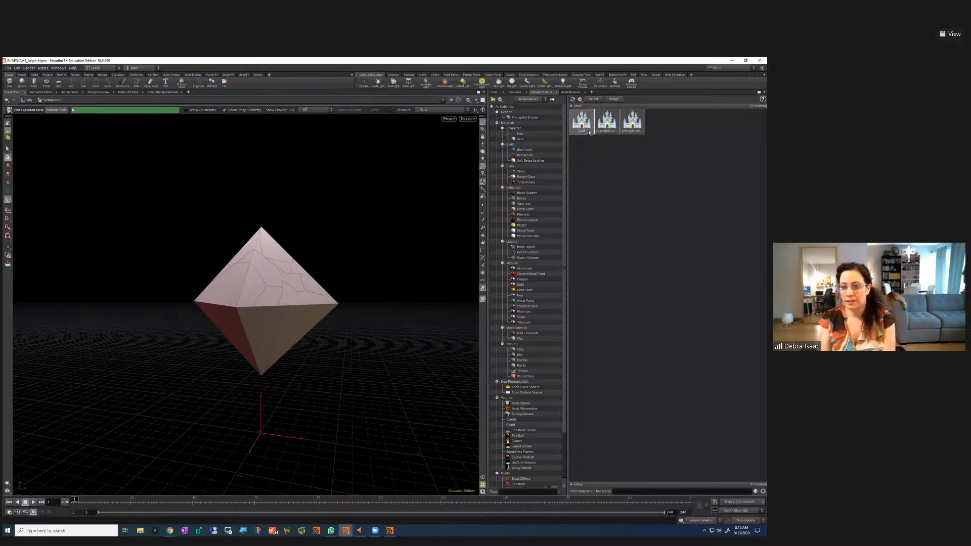
pyautogui.click(631, 130)
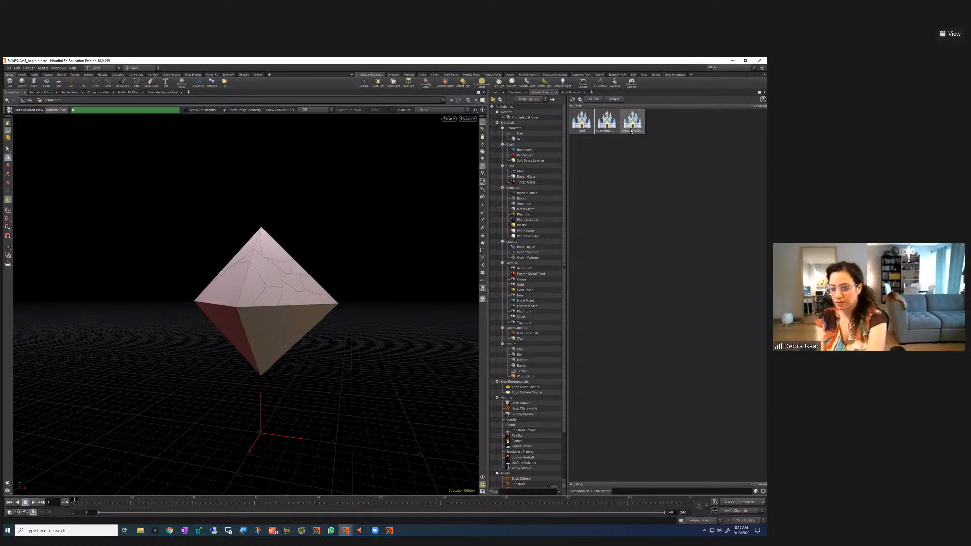
pyautogui.press('Delete')
pyautogui.press('Delete')
pyautogui.press('Delete')
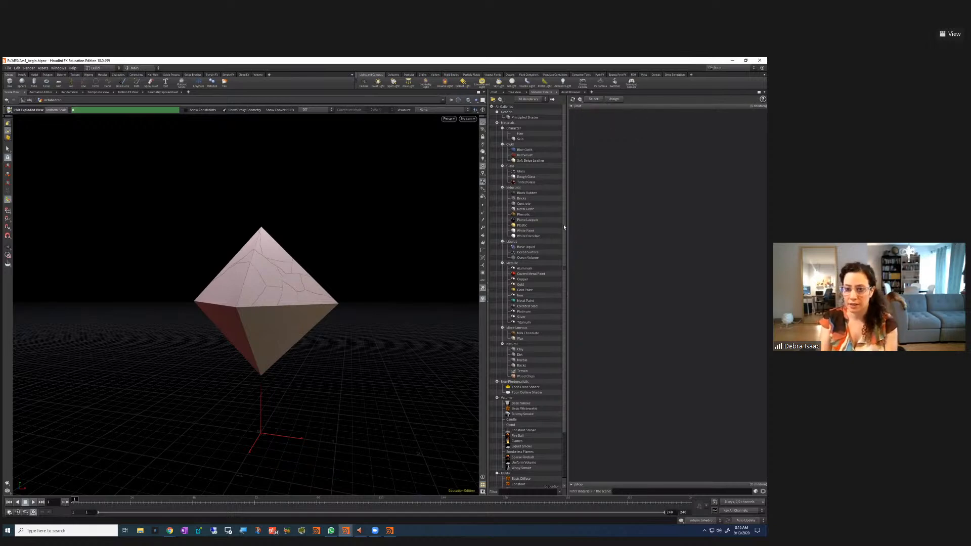
# Drag Gold, Coated Metal Paint and Principled Shader from the gallery into /mat, then view /mat as a node network
pyautogui.click(521, 286)
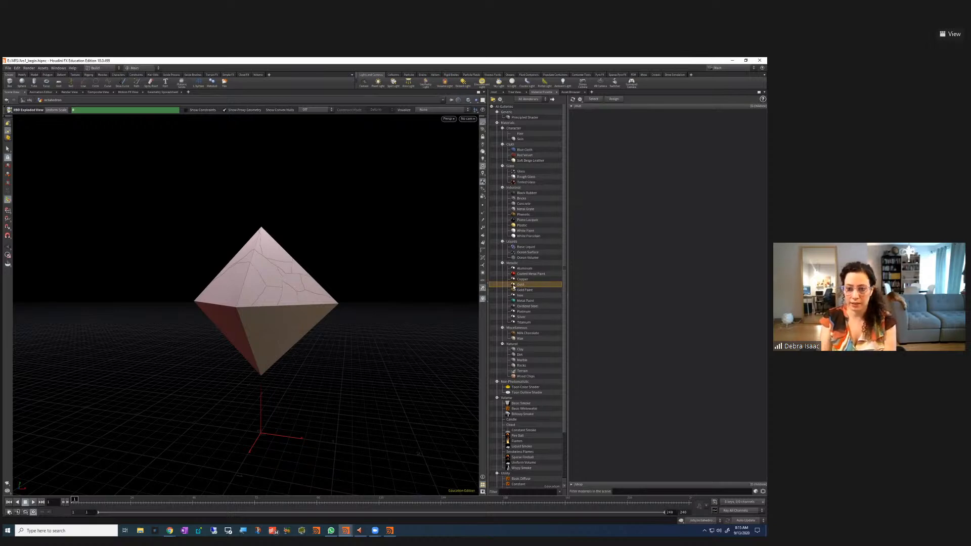
pyautogui.moveTo(647, 279); pyautogui.dragTo(660, 325)
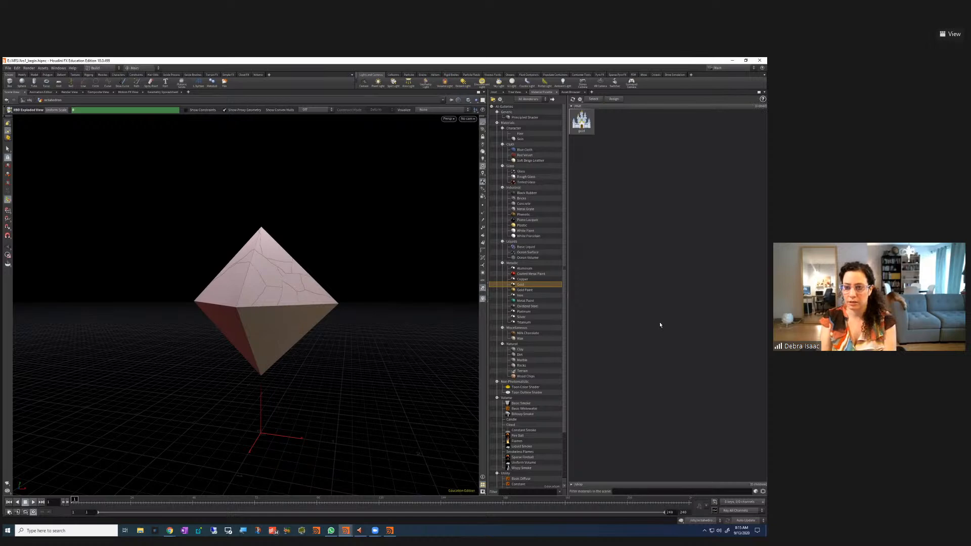
pyautogui.click(521, 274)
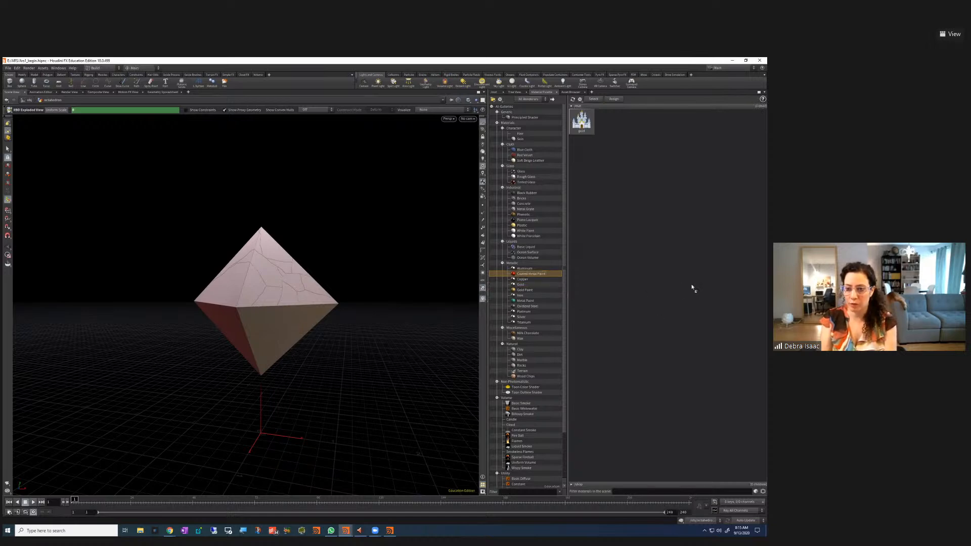
pyautogui.moveTo(693, 287); pyautogui.dragTo(684, 325)
pyautogui.click(515, 118)
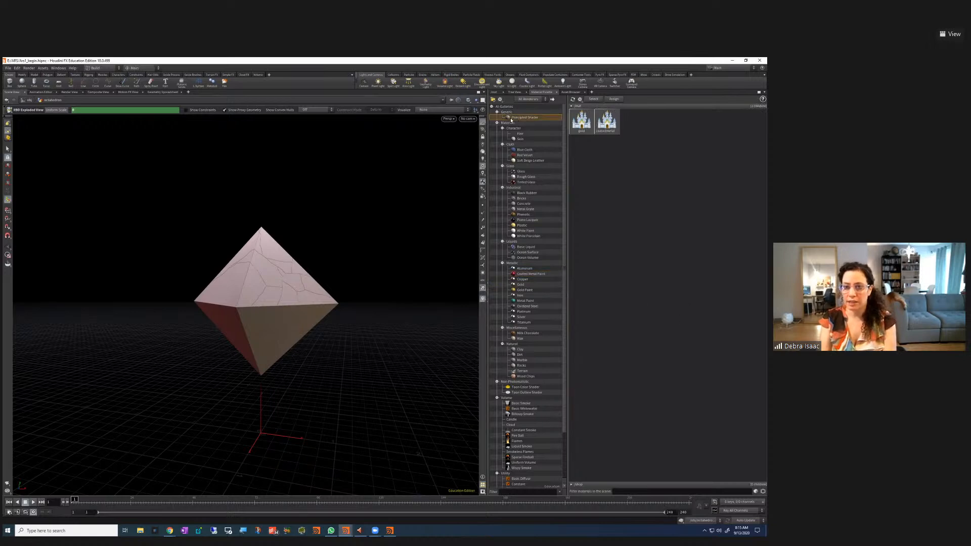
pyautogui.moveTo(509, 120); pyautogui.dragTo(699, 255)
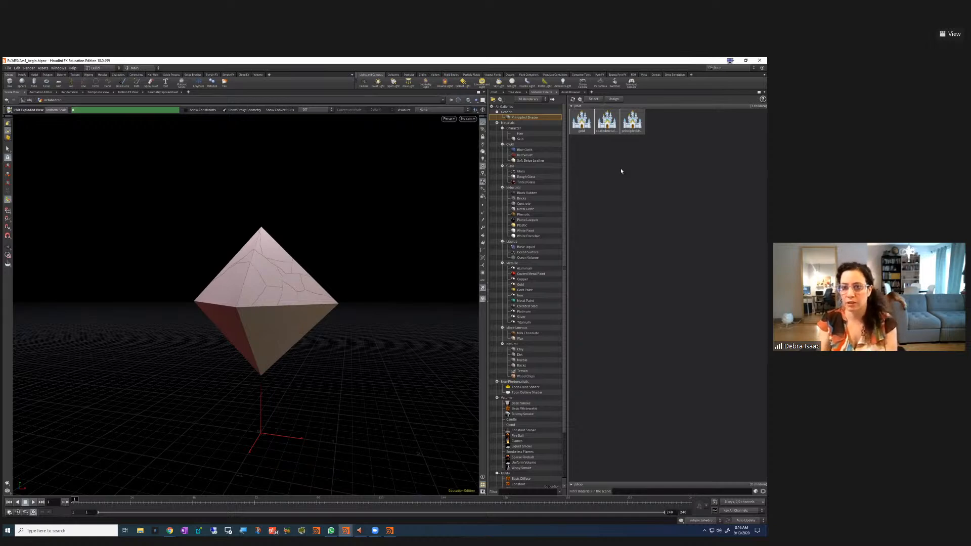
pyautogui.click(494, 92)
pyautogui.click(509, 101)
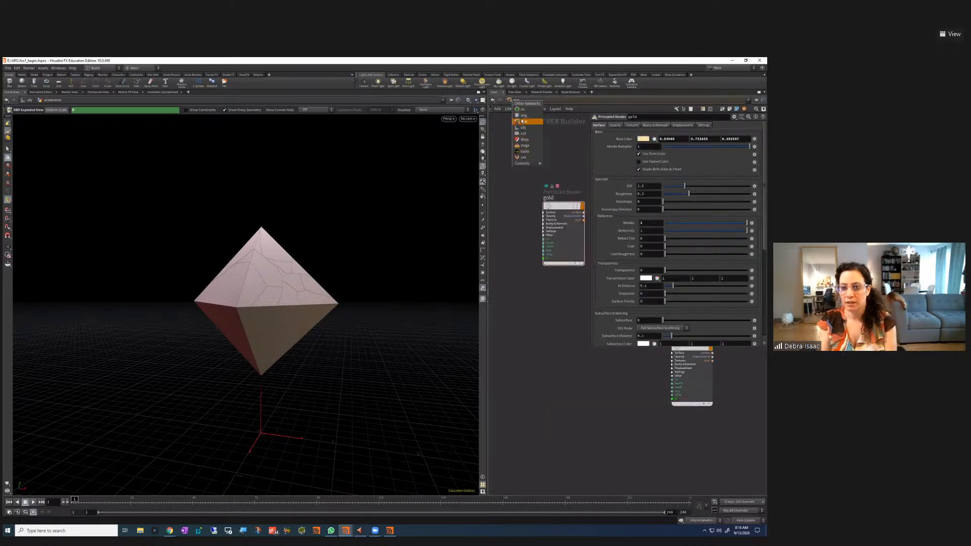
# Navigate the network view to /obj and back to the /mat shader network
pyautogui.click(501, 131)
pyautogui.click(514, 101)
pyautogui.click(526, 127)
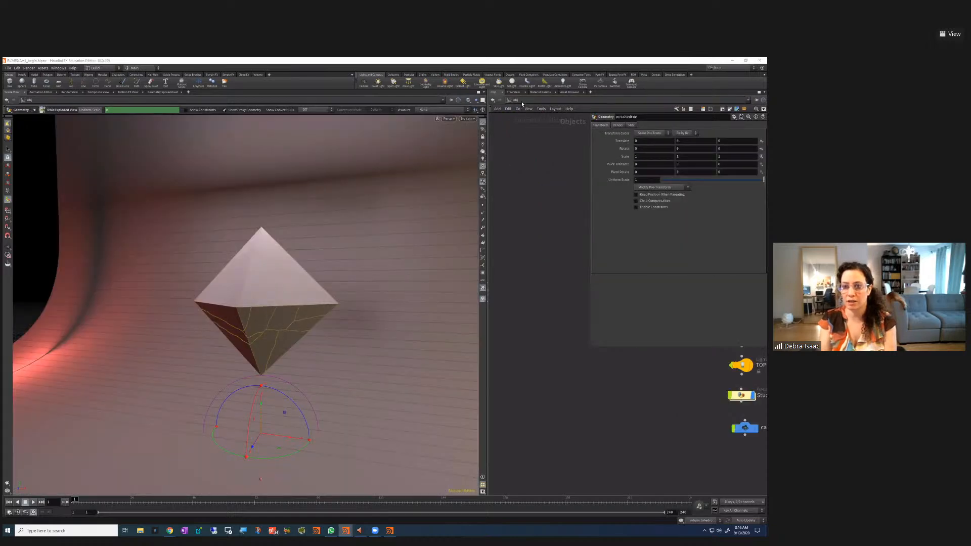
pyautogui.click(520, 101)
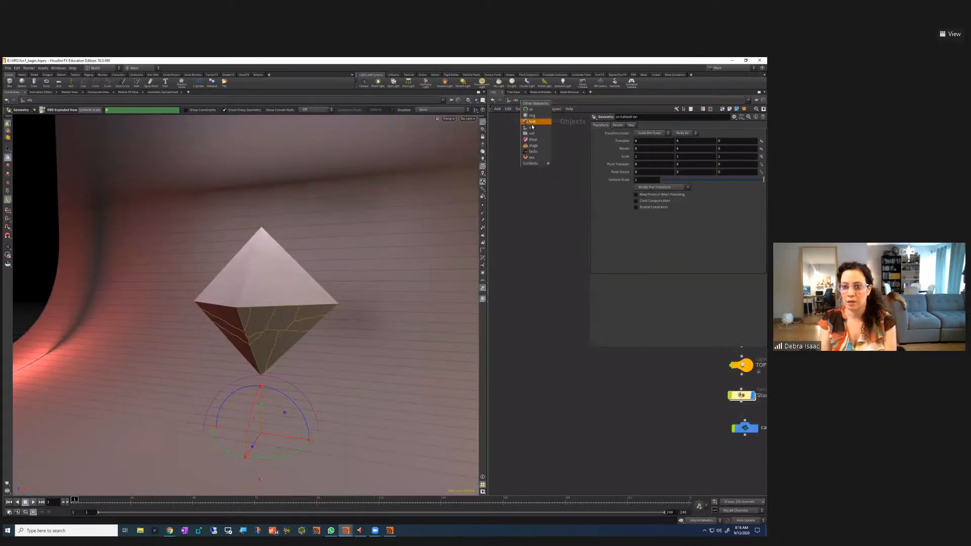
pyautogui.click(532, 121)
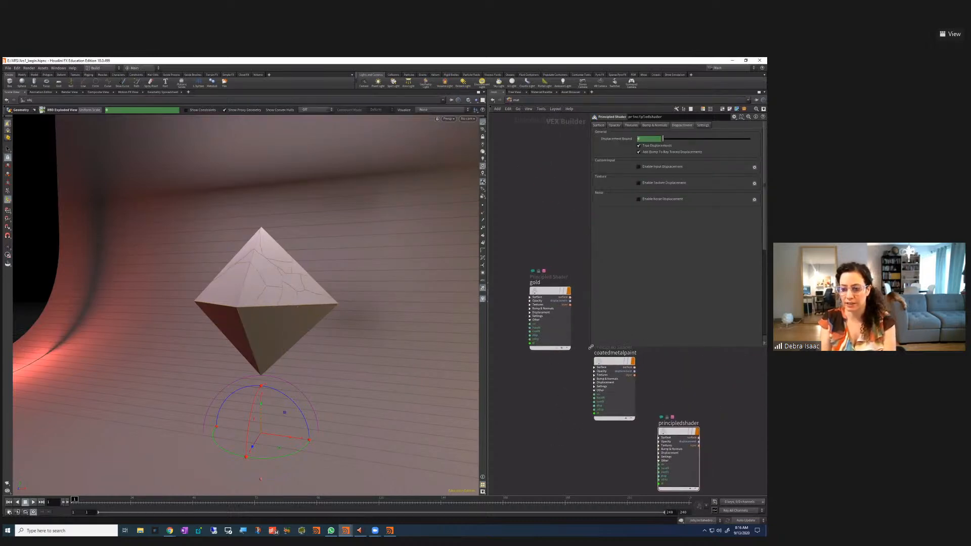
# Shrink the parameter pane and line up gold, coatedmetalpaint and principledshader in a row
pyautogui.moveTo(592, 348); pyautogui.dragTo(676, 286)
pyautogui.moveTo(610, 362); pyautogui.dragTo(617, 298)
pyautogui.moveTo(677, 432); pyautogui.dragTo(676, 302)
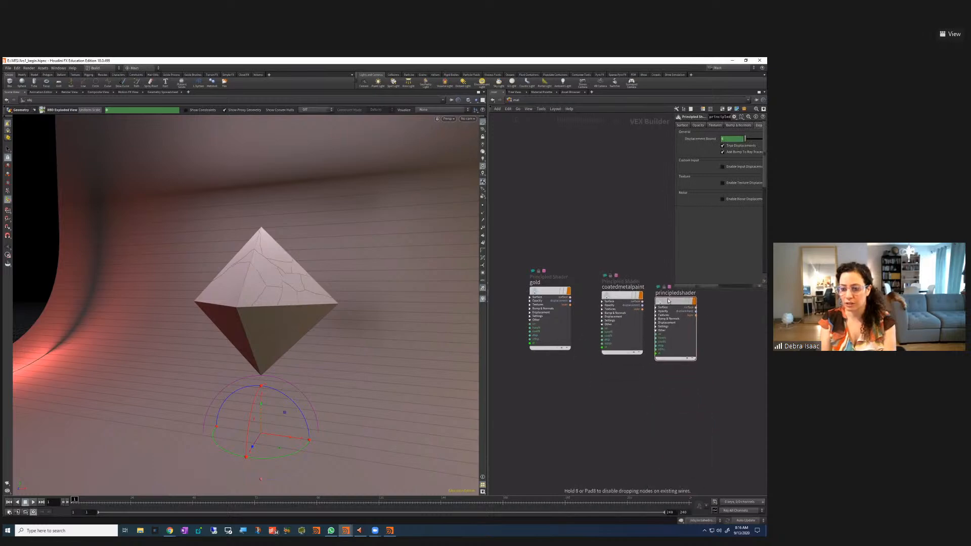
pyautogui.moveTo(632, 345); pyautogui.dragTo(639, 406, button='middle')
pyautogui.moveTo(513, 300); pyautogui.dragTo(587, 442)
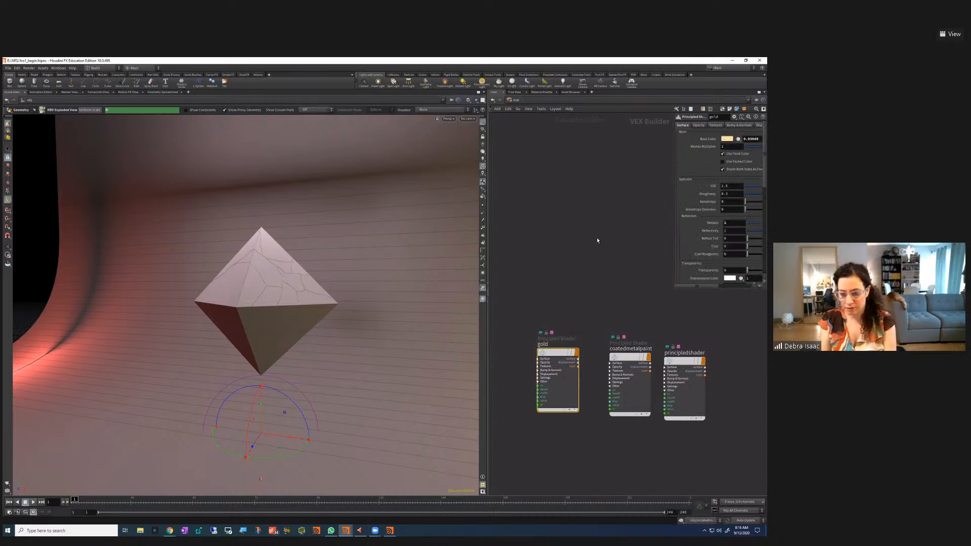
pyautogui.moveTo(598, 272); pyautogui.dragTo(551, 233, button='middle')
# Set coatedmetalpaint's base colour to black and principledshader's base colour to white
pyautogui.click(582, 333)
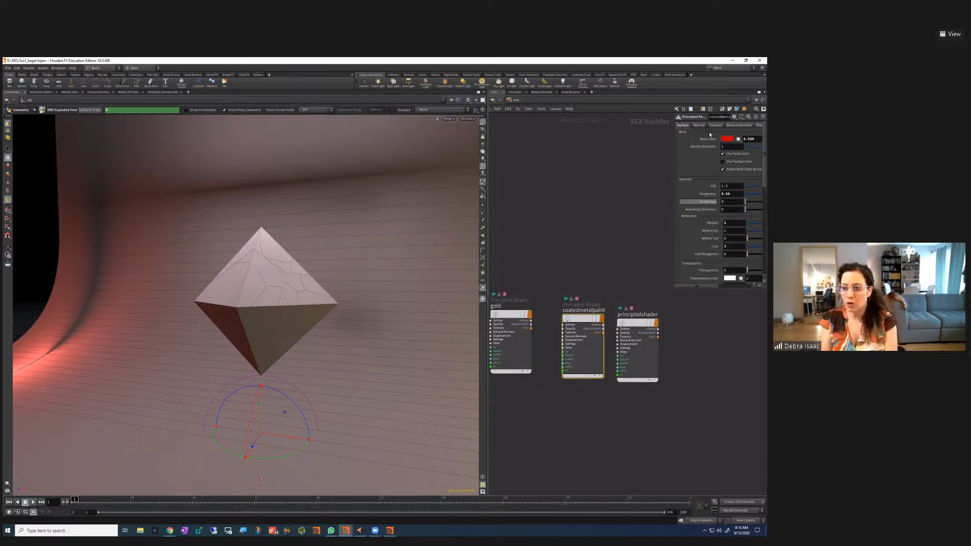
pyautogui.click(727, 139)
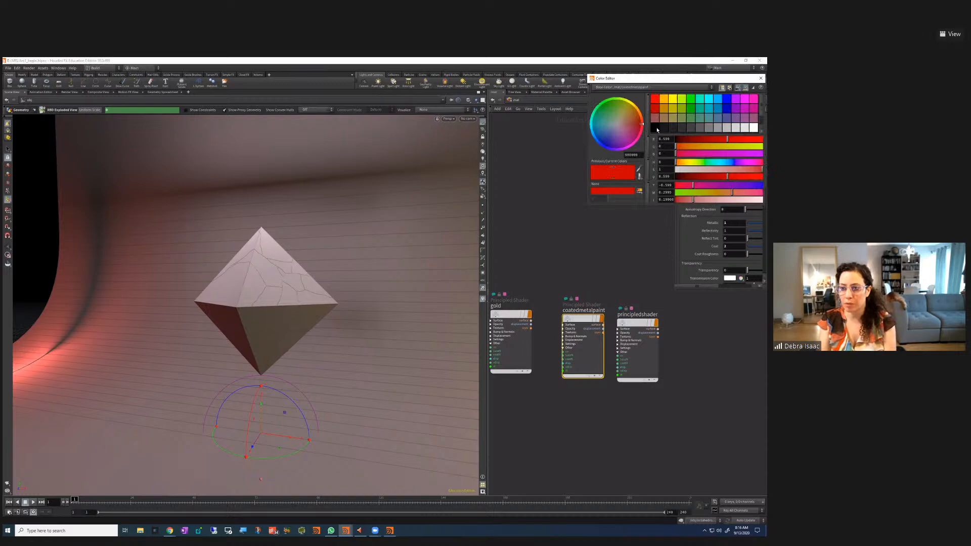
pyautogui.click(760, 78)
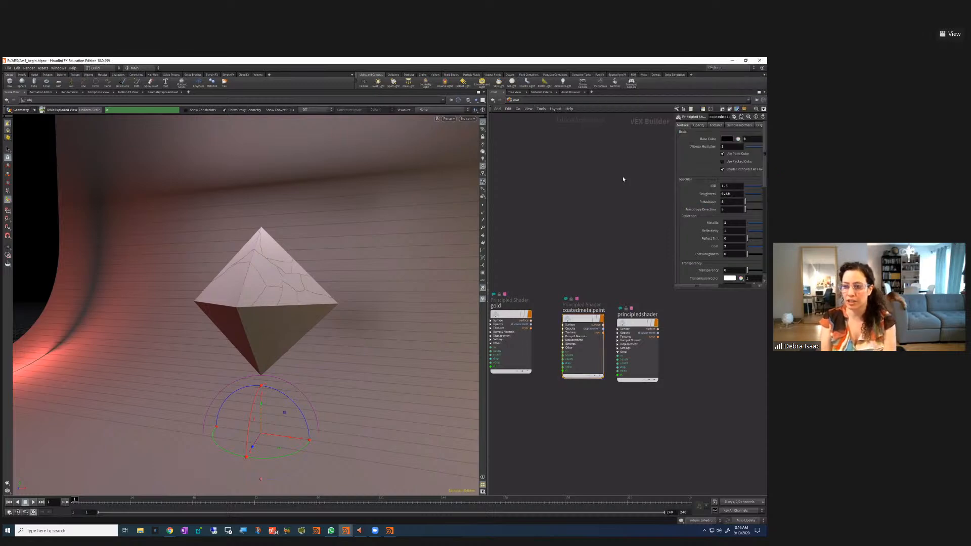
pyautogui.click(637, 326)
pyautogui.click(688, 125)
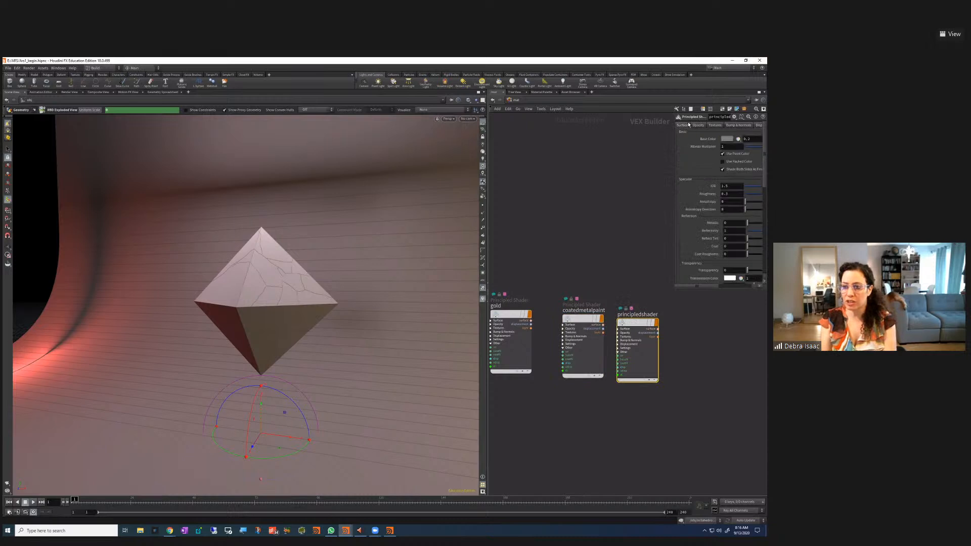
pyautogui.click(728, 140)
pyautogui.click(753, 128)
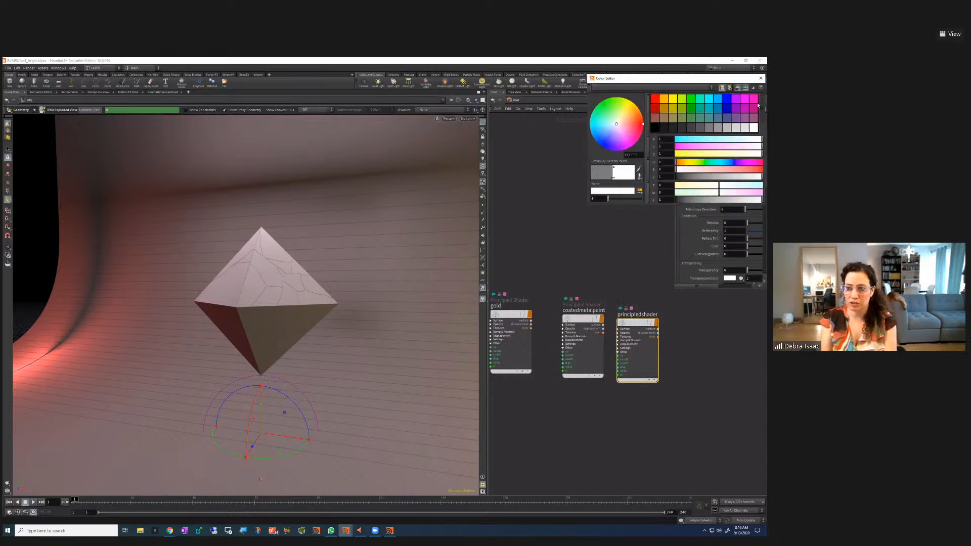
pyautogui.click(760, 81)
# Nudge principledshader right and recentre the three shader nodes in view
pyautogui.moveTo(633, 323)
pyautogui.mouseDown()
pyautogui.moveTo(648, 319)
pyautogui.moveTo(628, 317)
pyautogui.moveTo(651, 317)
pyautogui.mouseUp()
pyautogui.moveTo(646, 318)
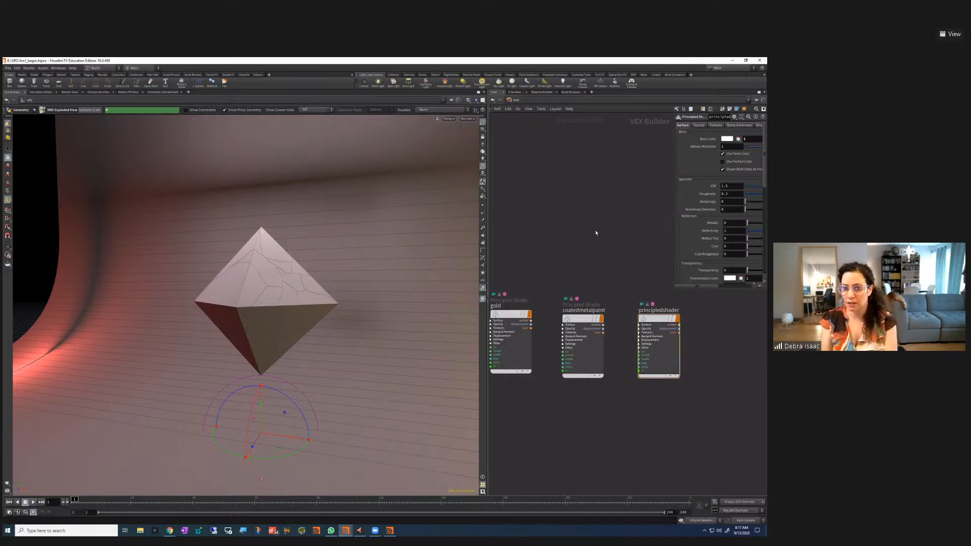
pyautogui.scroll(-1, 595, 233)
pyautogui.moveTo(595, 233); pyautogui.dragTo(607, 266, button='middle')
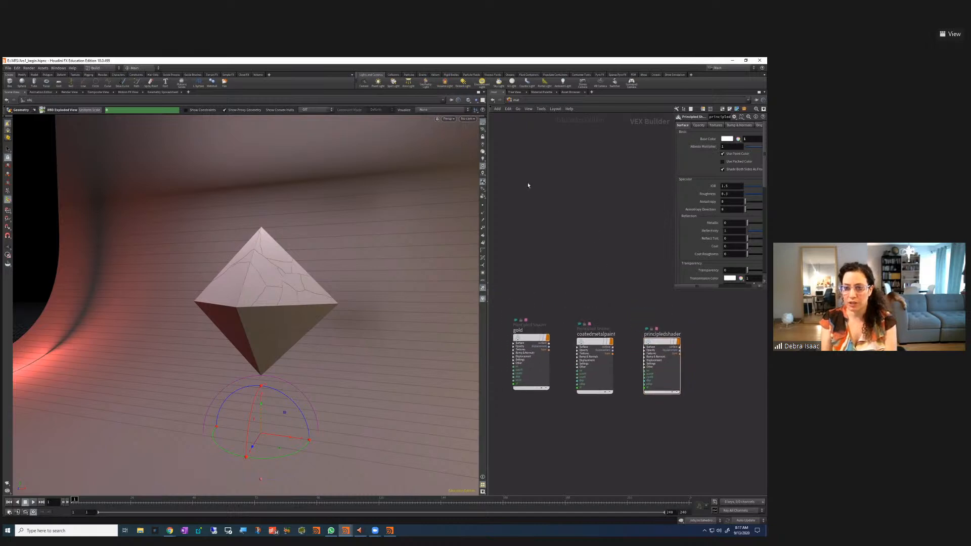
pyautogui.click(510, 100)
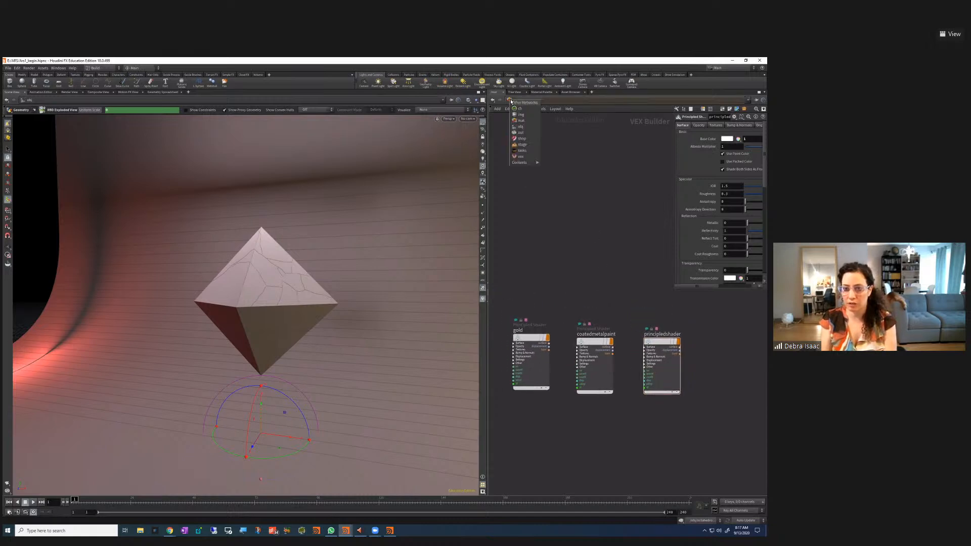
# Switch to /obj and dive into the octahedron's geometry network
pyautogui.click(528, 128)
pyautogui.moveTo(552, 294); pyautogui.dragTo(685, 384)
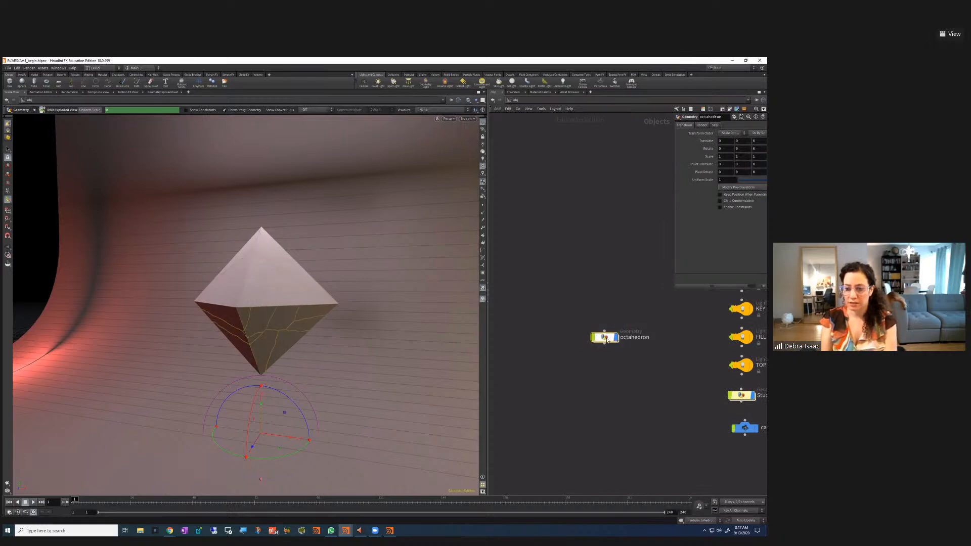
pyautogui.moveTo(564, 310); pyautogui.dragTo(629, 380)
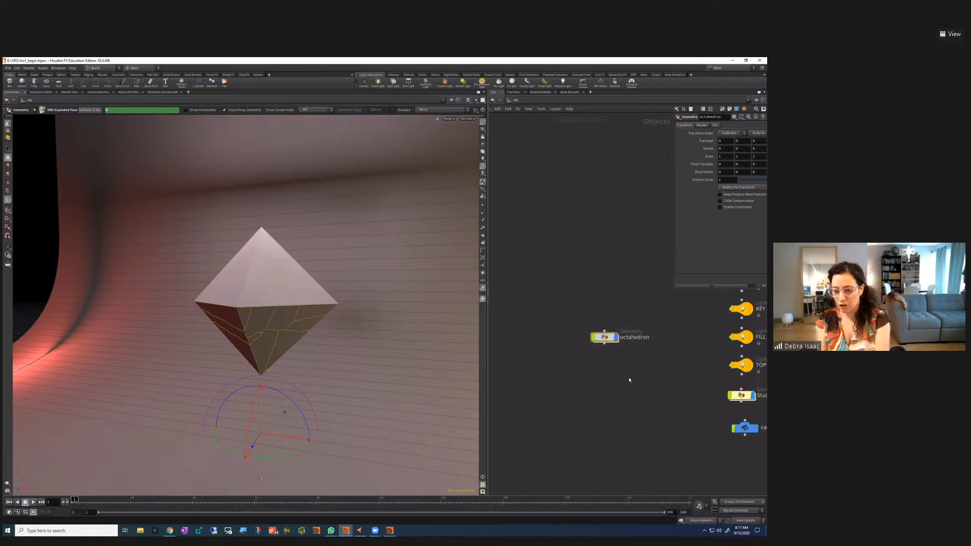
pyautogui.press('i')
pyautogui.moveTo(625, 468); pyautogui.dragTo(630, 424, button='middle')
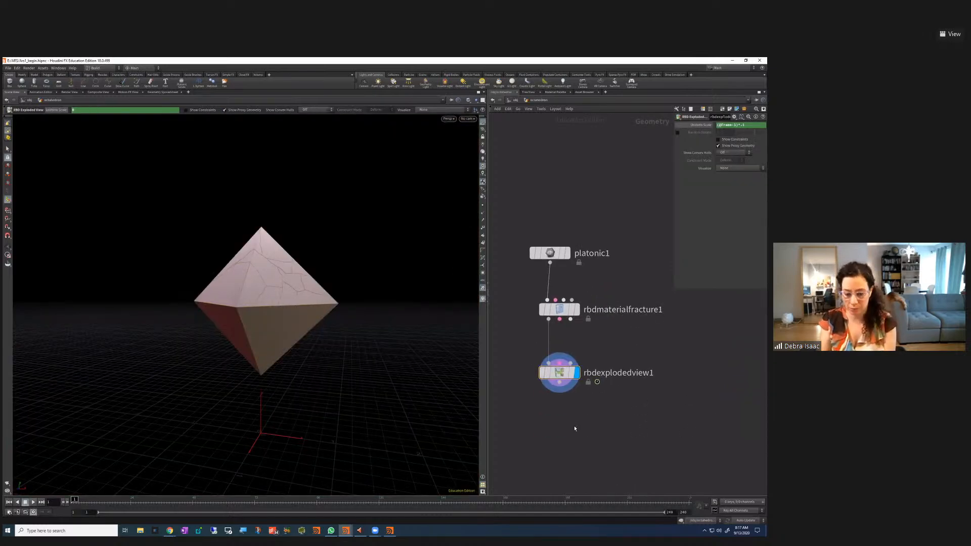
# Add a Material node below rbdexplodedview1, wire it in, and set its display flag
pyautogui.press('Tab')
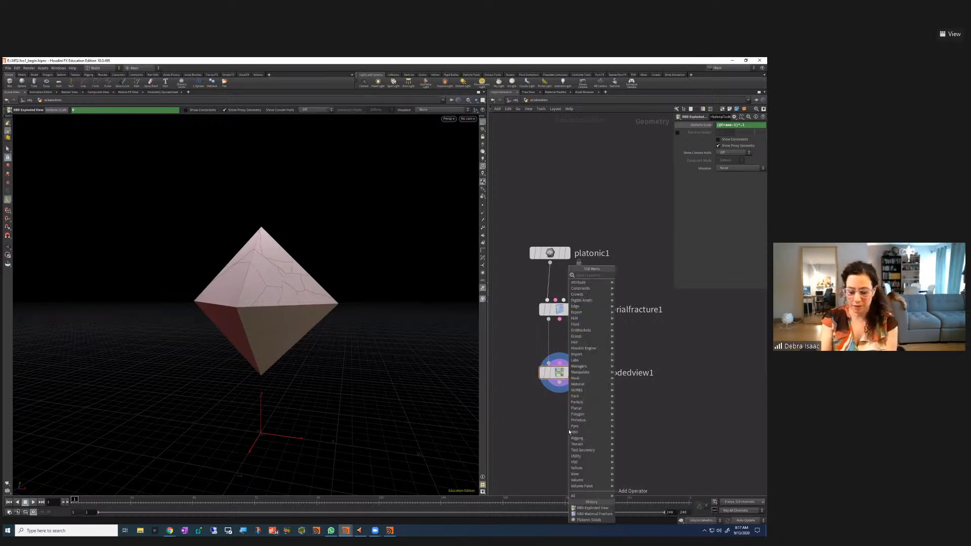
pyautogui.write('ma')
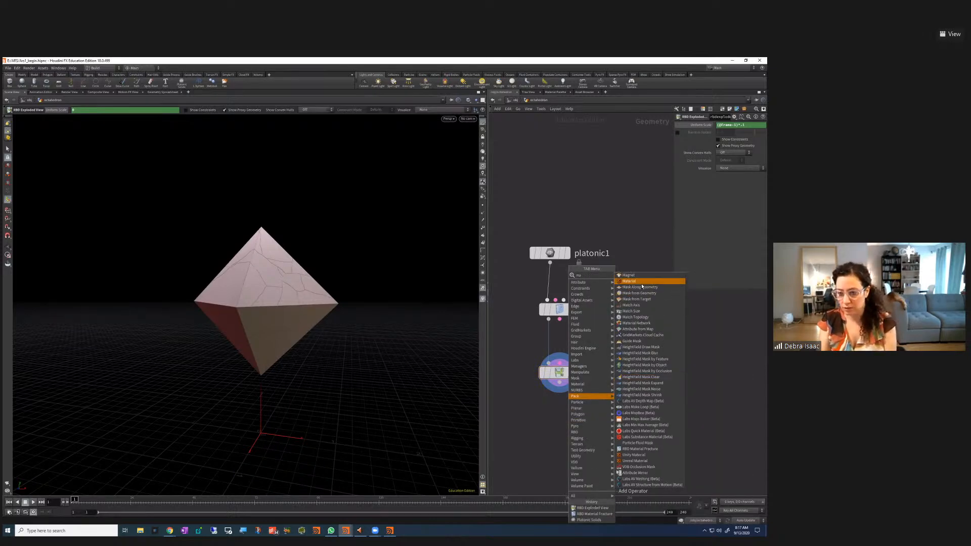
pyautogui.click(641, 282)
pyautogui.click(560, 457)
pyautogui.click(559, 383)
pyautogui.click(559, 448)
pyautogui.click(581, 436)
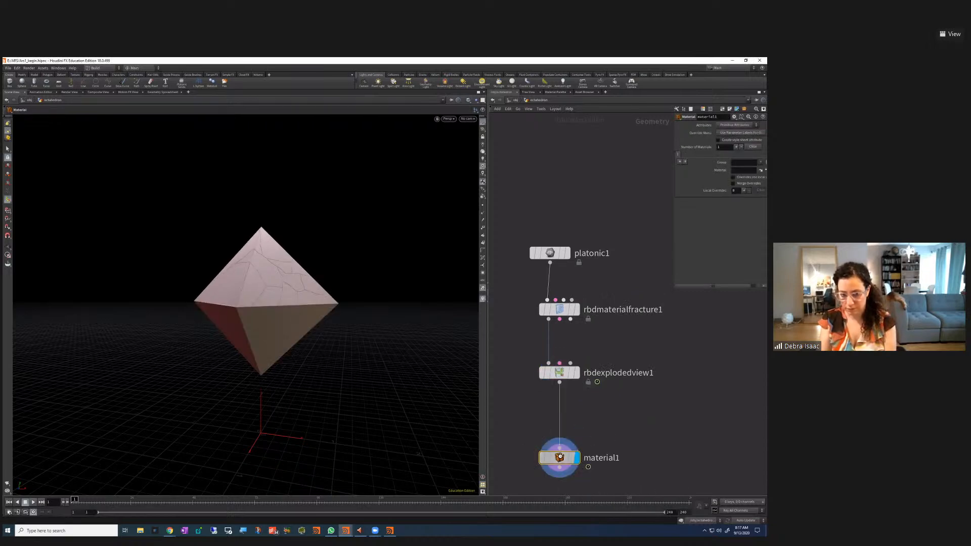
# On material1, assign /mat/gold to the outside group as the first material
pyautogui.moveTo(675, 287); pyautogui.dragTo(631, 326)
pyautogui.moveTo(652, 407); pyautogui.dragTo(635, 333, button='middle')
pyautogui.moveTo(527, 385)
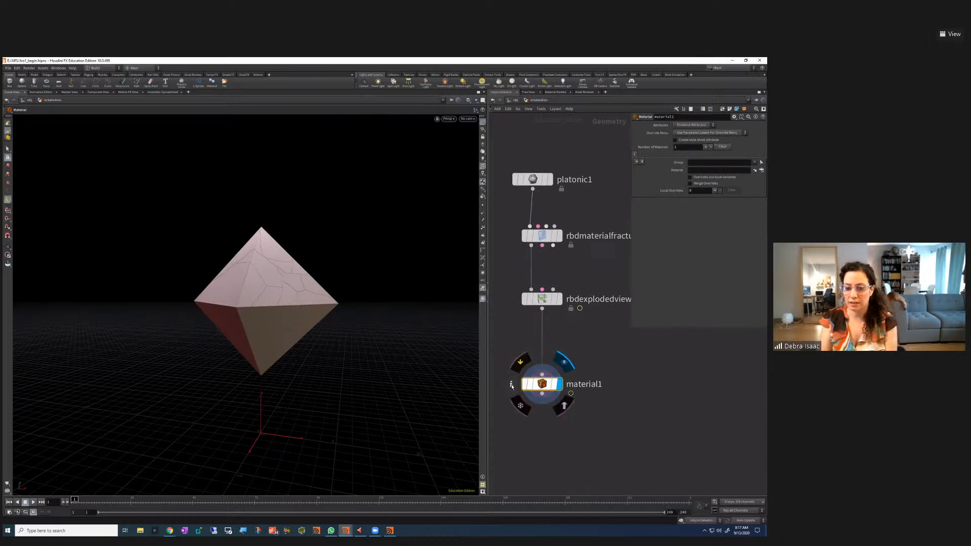
pyautogui.click(511, 386)
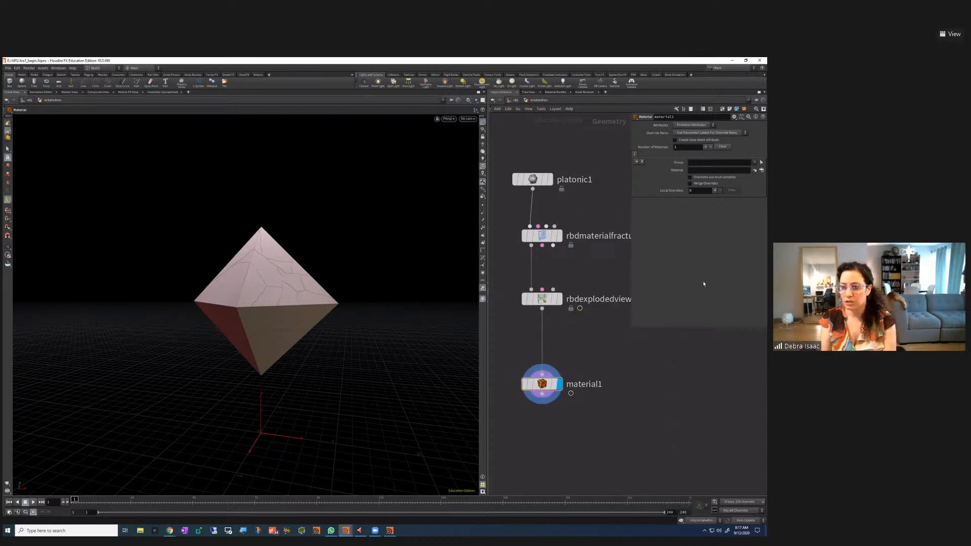
pyautogui.click(761, 171)
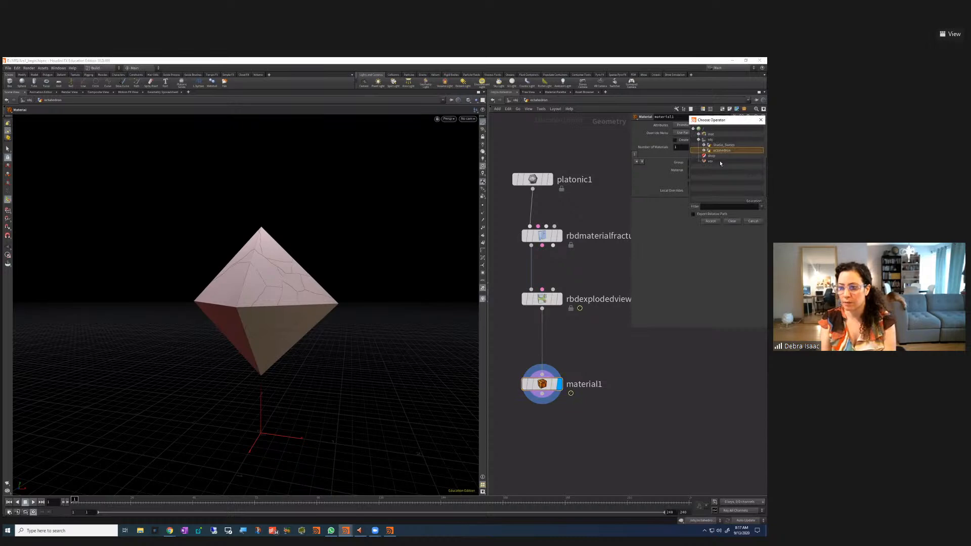
pyautogui.click(698, 134)
pyautogui.click(716, 145)
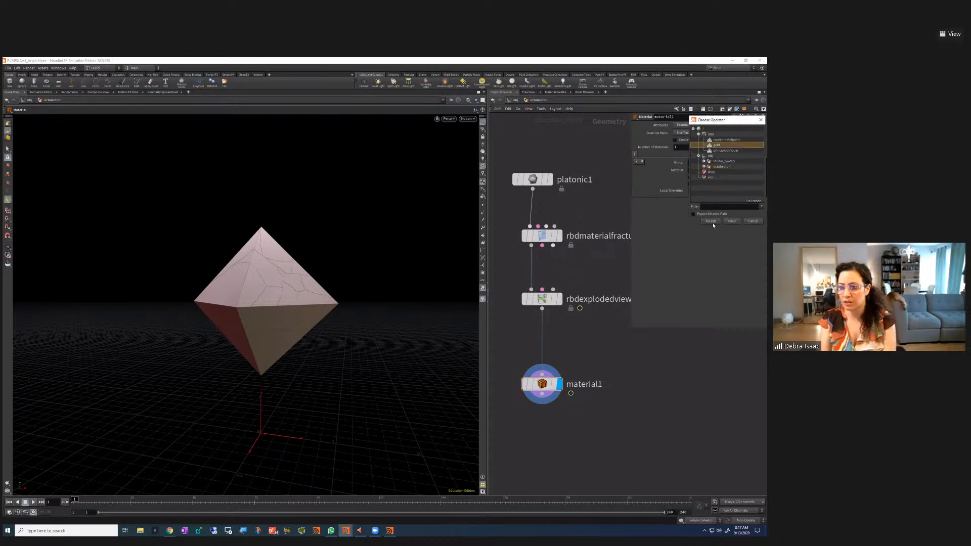
pyautogui.click(710, 221)
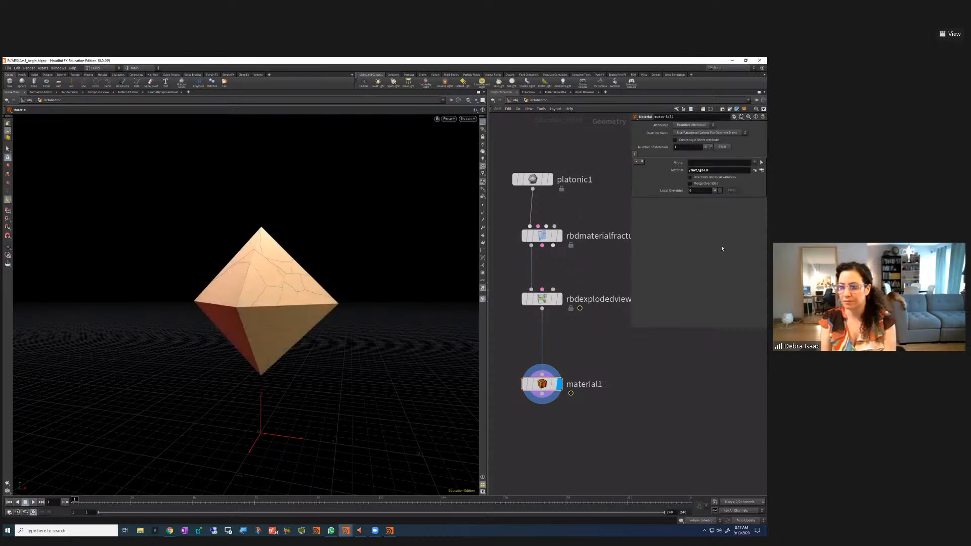
pyautogui.click(761, 164)
pyautogui.click(722, 211)
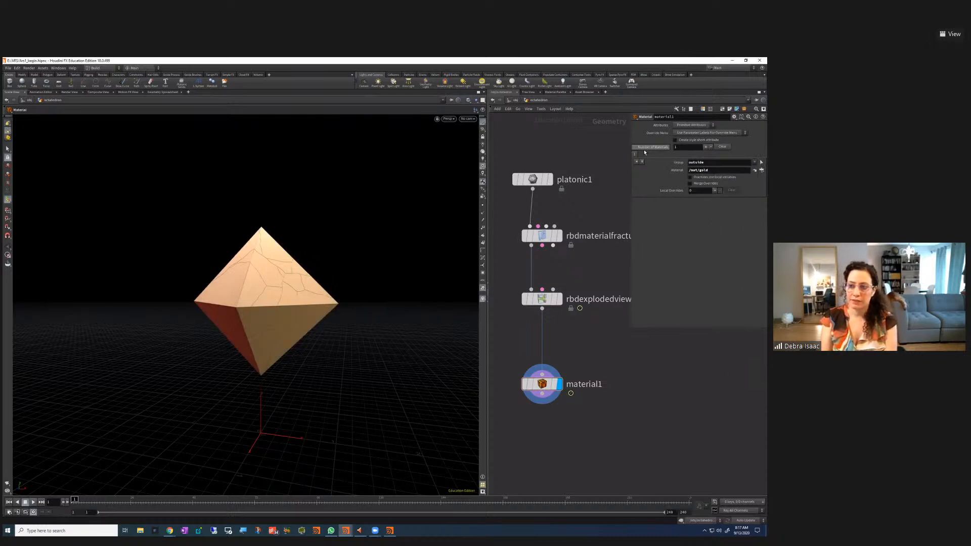
# Add a second material giving the inside group /mat/coatedmetalpaint, then advance the timeline to spread the pieces
pyautogui.click(705, 148)
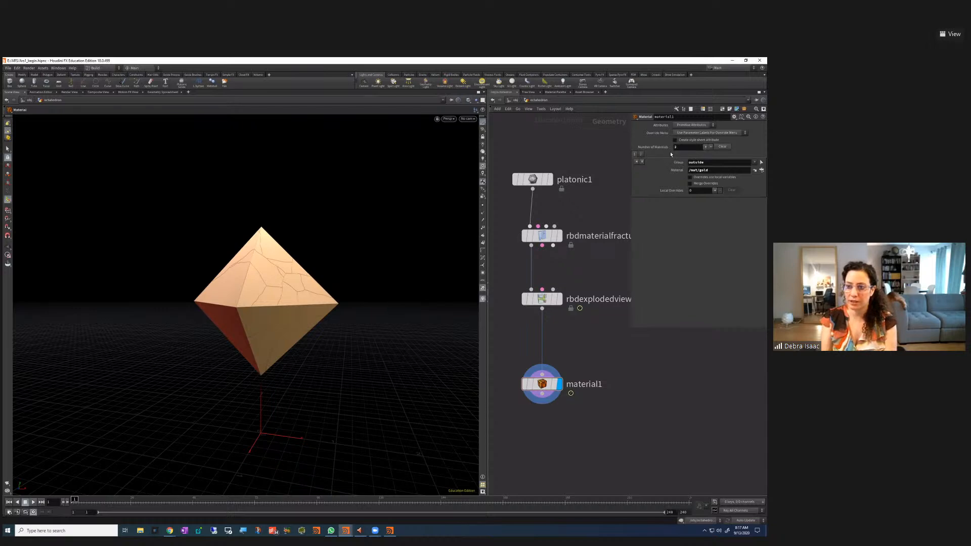
pyautogui.click(642, 154)
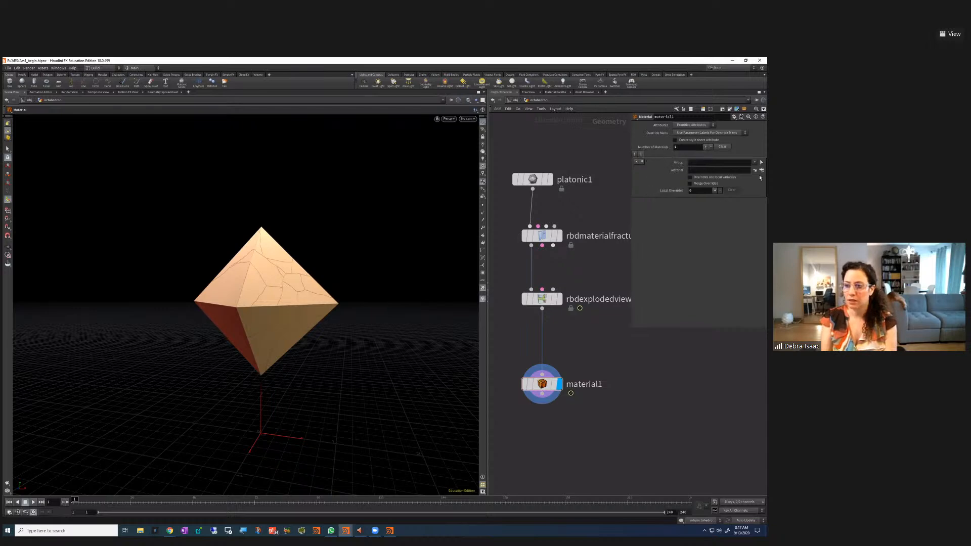
pyautogui.click(755, 163)
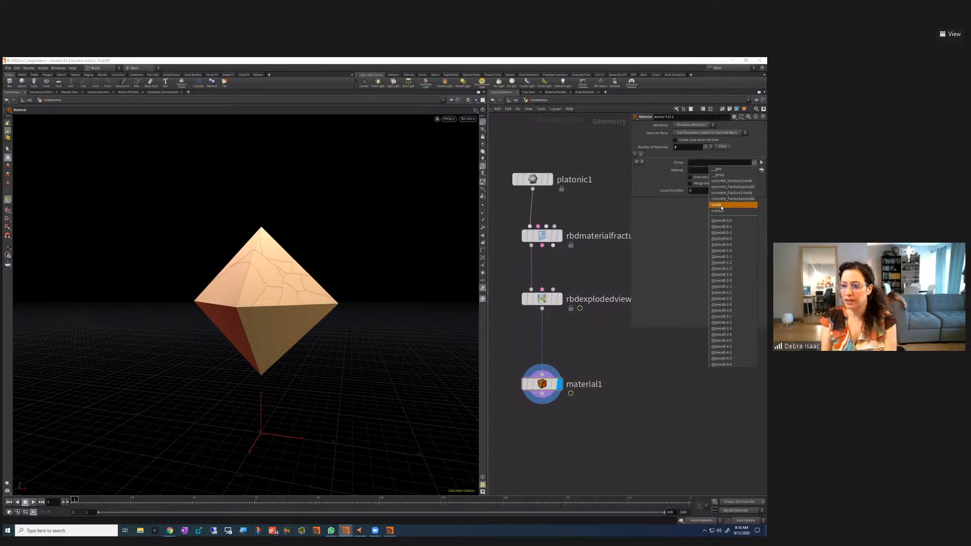
pyautogui.click(744, 206)
pyautogui.click(761, 171)
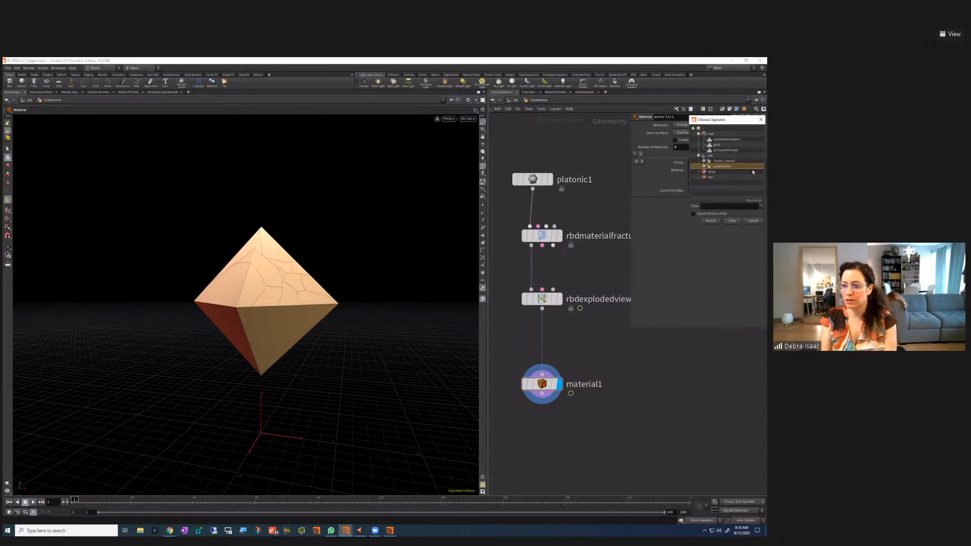
pyautogui.click(720, 140)
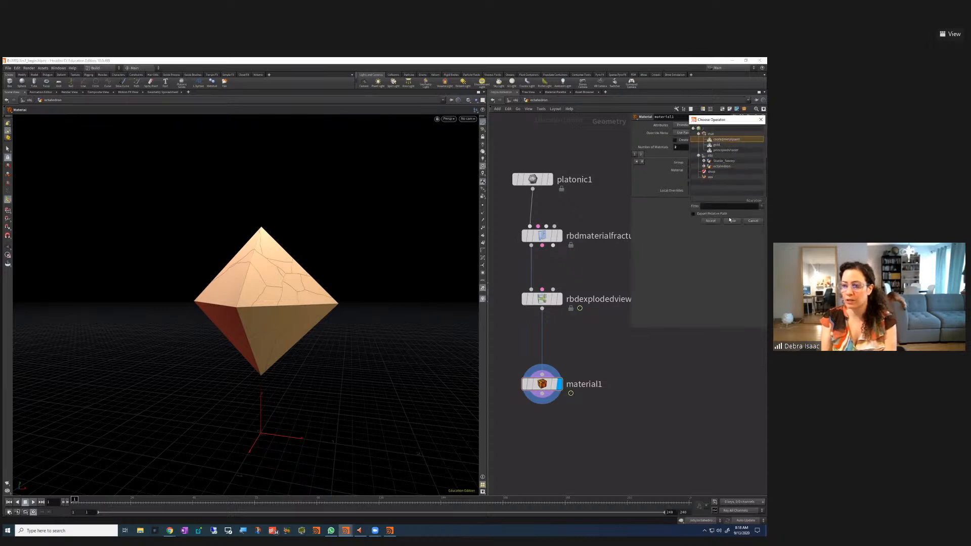
pyautogui.click(711, 221)
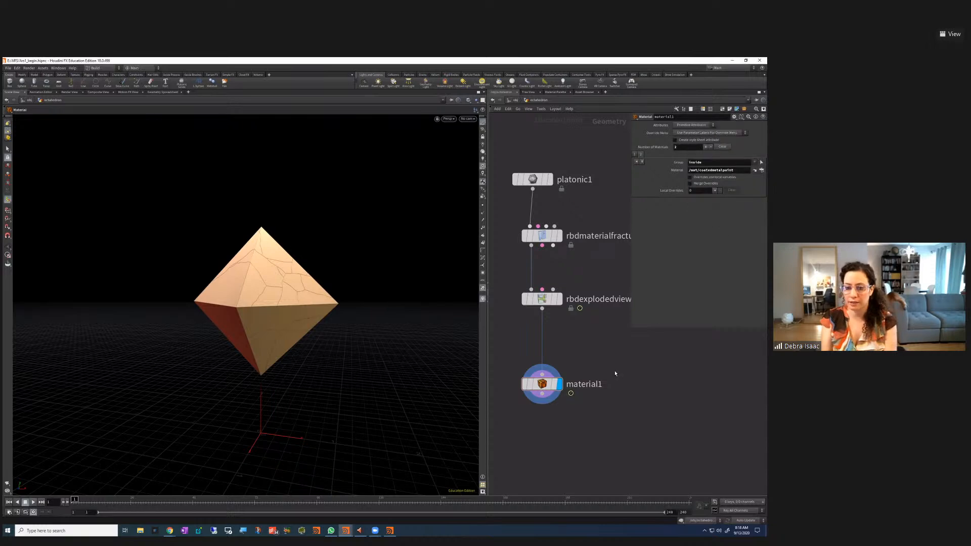
pyautogui.moveTo(539, 387)
pyautogui.moveTo(74, 500)
pyautogui.mouseDown()
pyautogui.moveTo(121, 498)
pyautogui.moveTo(96, 499)
pyautogui.moveTo(114, 500)
pyautogui.mouseUp()
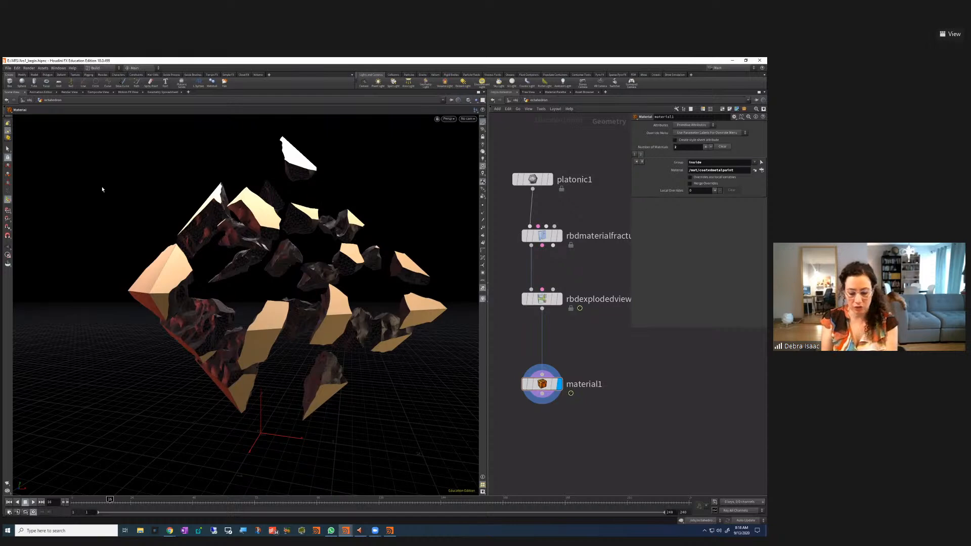
pyautogui.press('d')
pyautogui.click(159, 127)
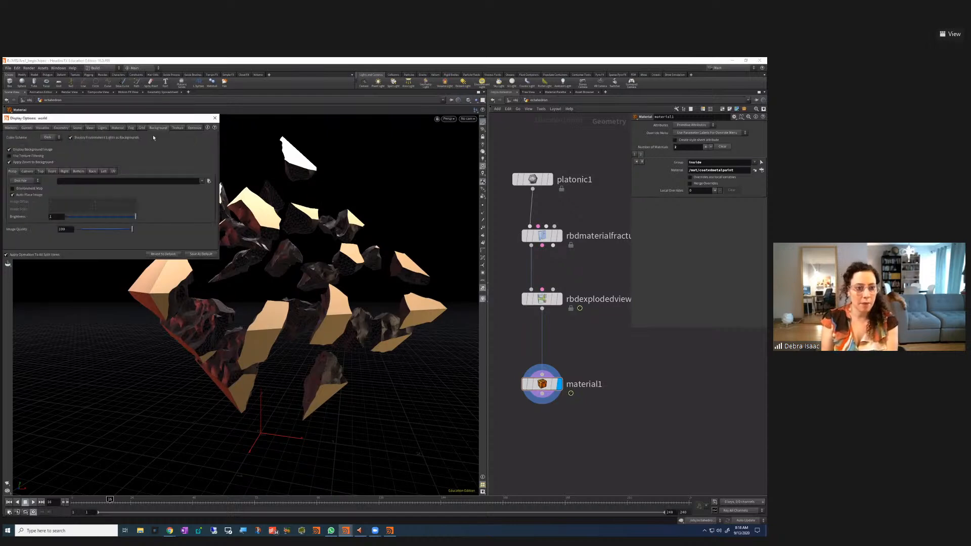
pyautogui.click(51, 138)
pyautogui.click(52, 145)
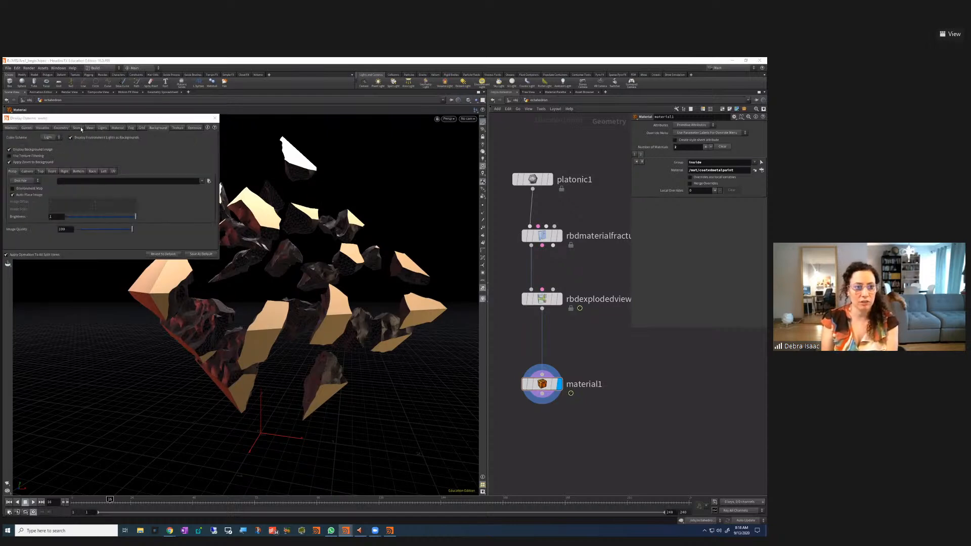
pyautogui.moveTo(85, 118); pyautogui.dragTo(99, 164)
pyautogui.click(65, 179)
pyautogui.click(60, 186)
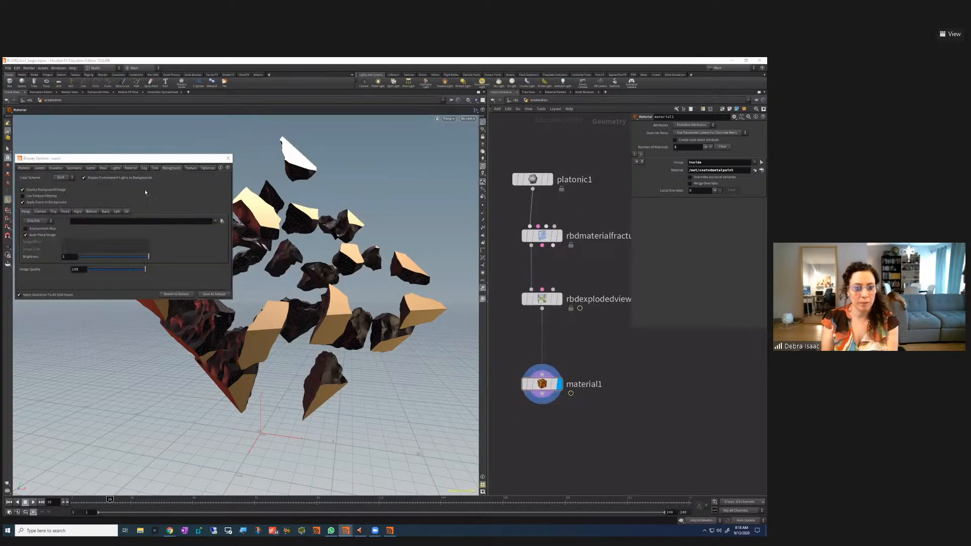
pyautogui.click(228, 158)
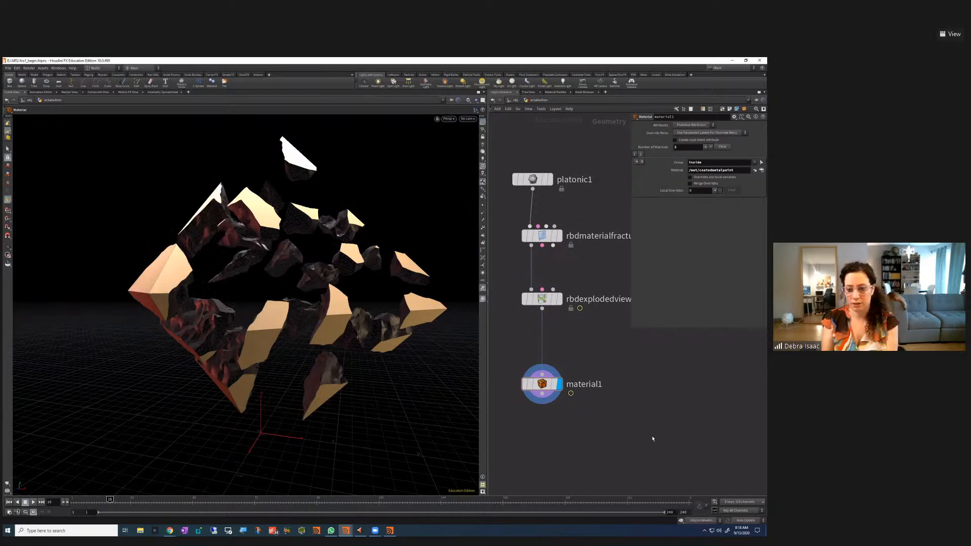
pyautogui.moveTo(661, 422); pyautogui.dragTo(630, 453, button='middle')
pyautogui.moveTo(94, 501); pyautogui.dragTo(65, 518)
# Select rbdmaterialfracture1, zoom out, and go up to /obj showing the octahedron, lights, Studio_Sweep and cam1
pyautogui.click(561, 225)
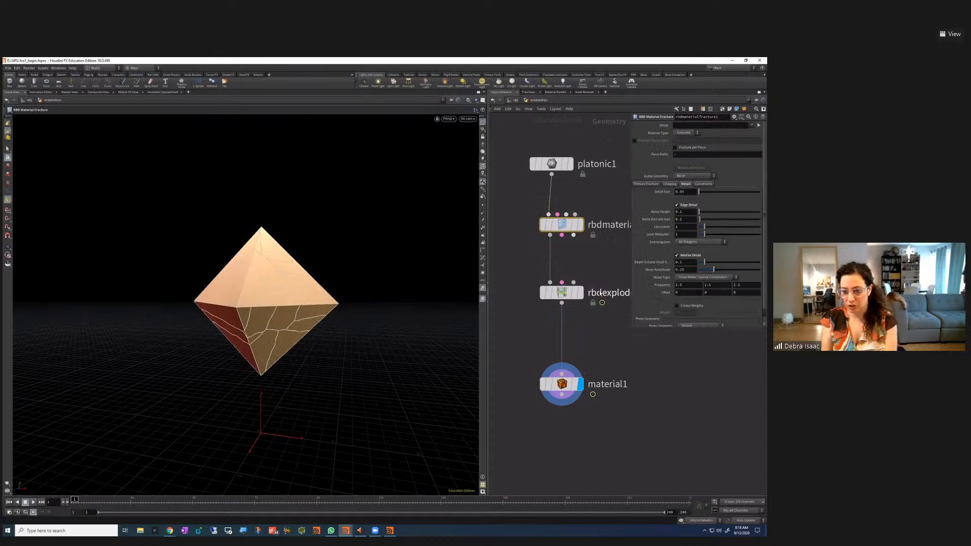
pyautogui.scroll(-2, 694, 368)
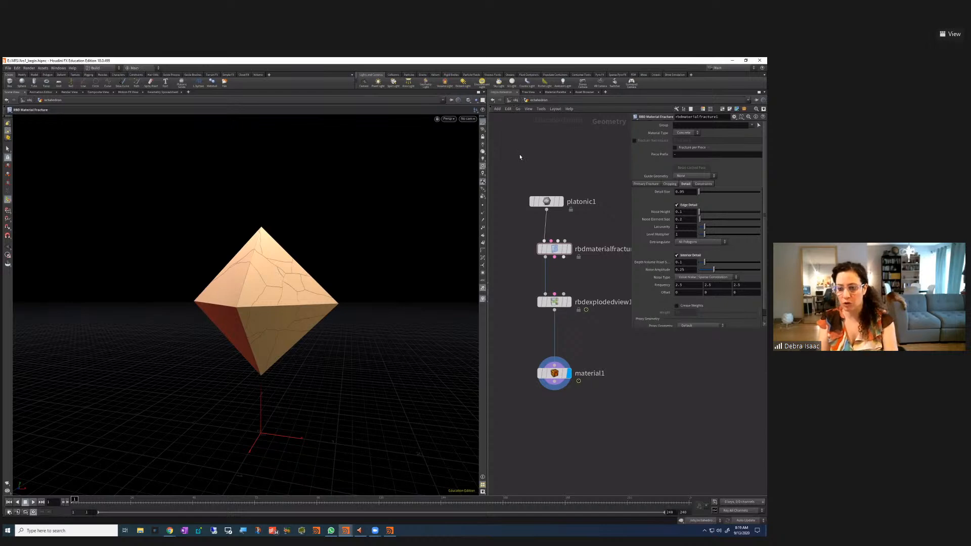
pyautogui.press('u')
pyautogui.scroll(-2, 601, 425)
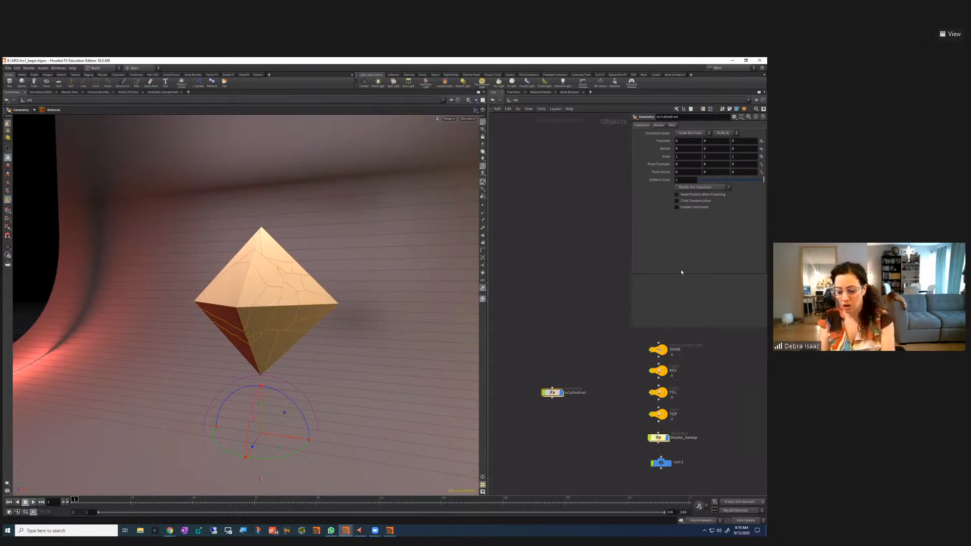
# Close the octahedron panel, look inside it, return to /obj, orbit the view, and open the Tab node menu
pyautogui.press('p')
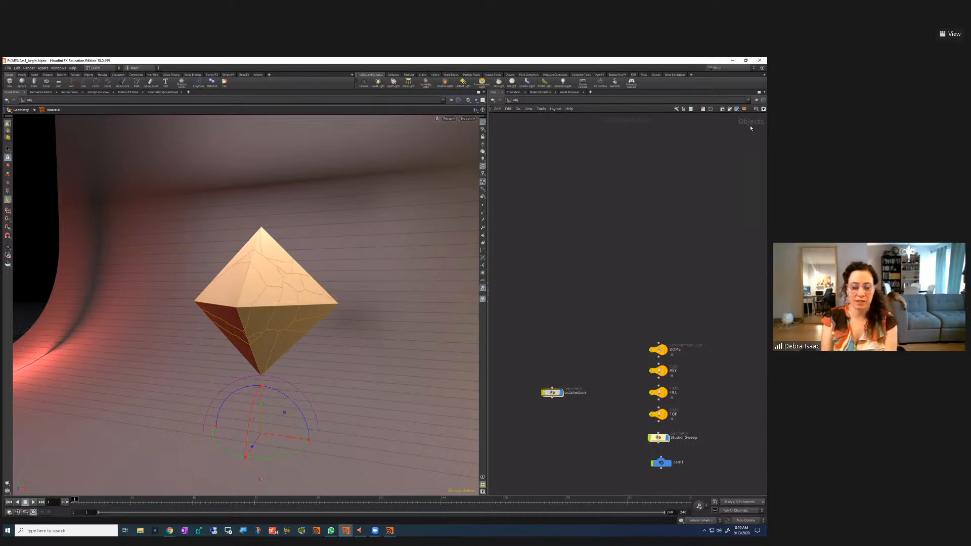
pyautogui.doubleClick(553, 393)
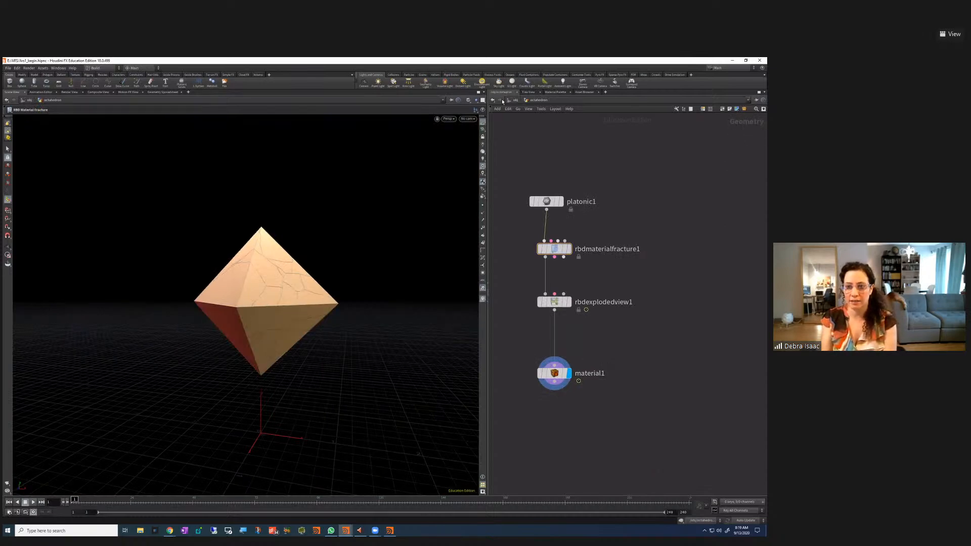
pyautogui.press('u')
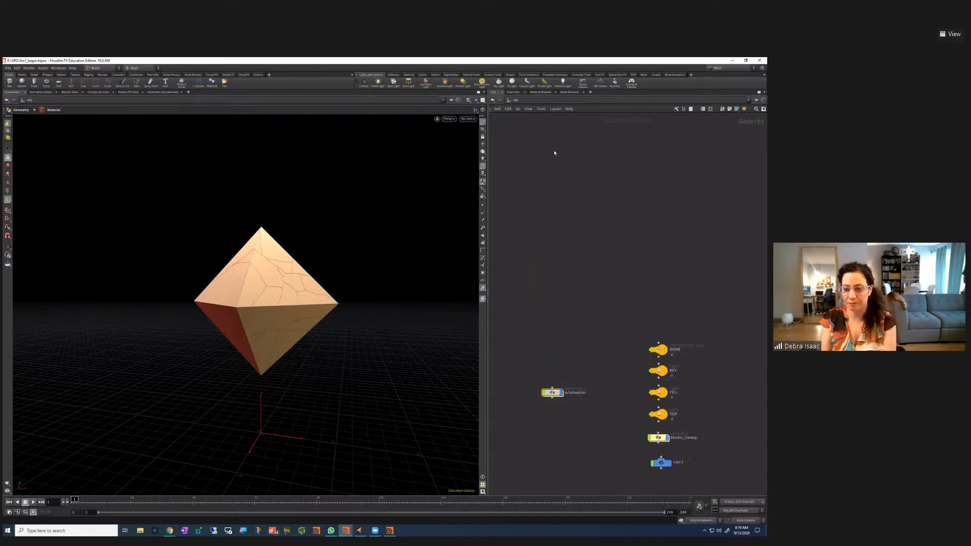
pyautogui.press('Escape')
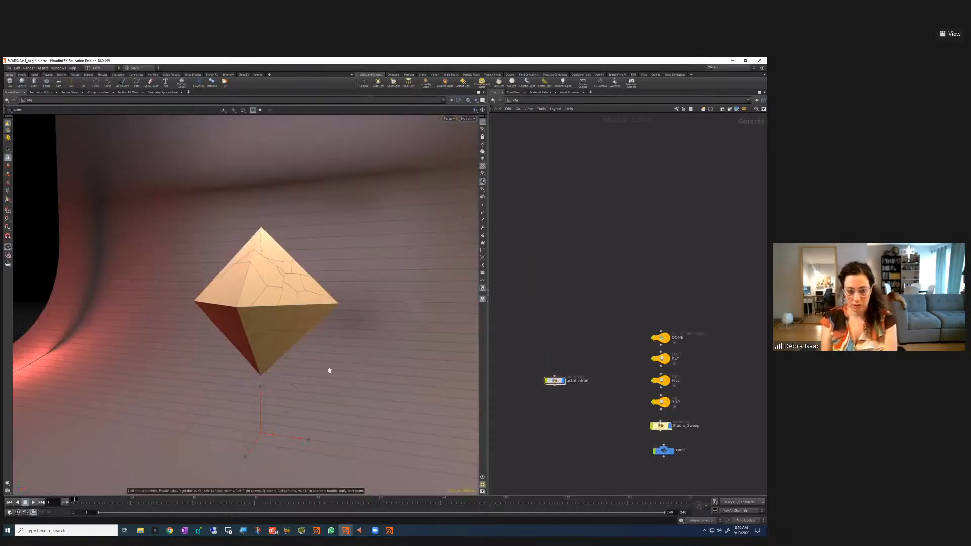
pyautogui.moveTo(358, 369); pyautogui.dragTo(271, 377)
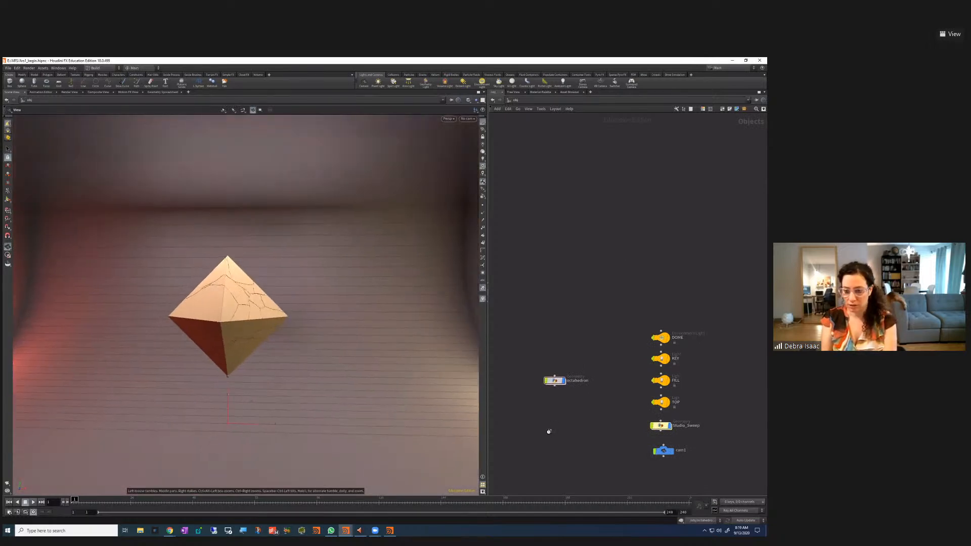
pyautogui.press('Return')
pyautogui.press('Tab')
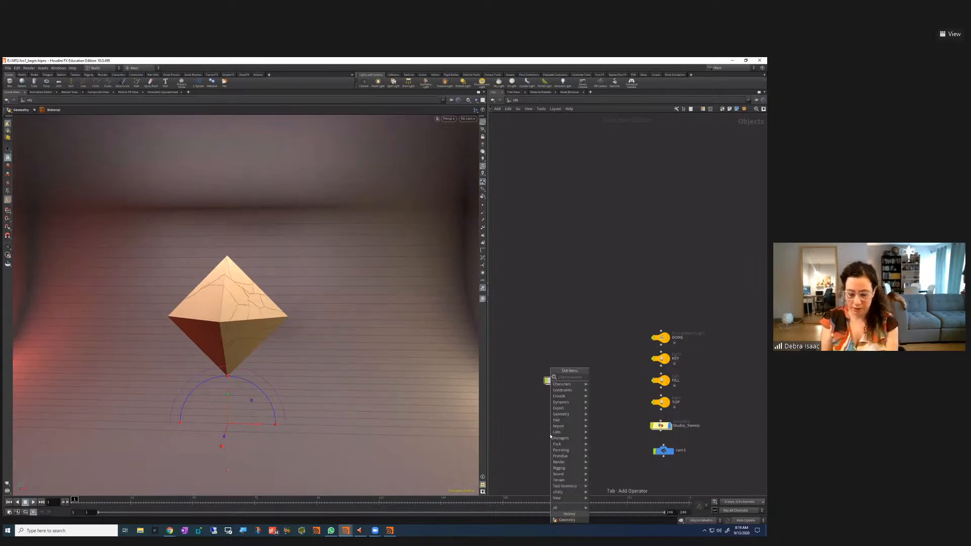
# Add a Geometry node named 'particles' and line it up with the octahedron
pyautogui.write('geo')
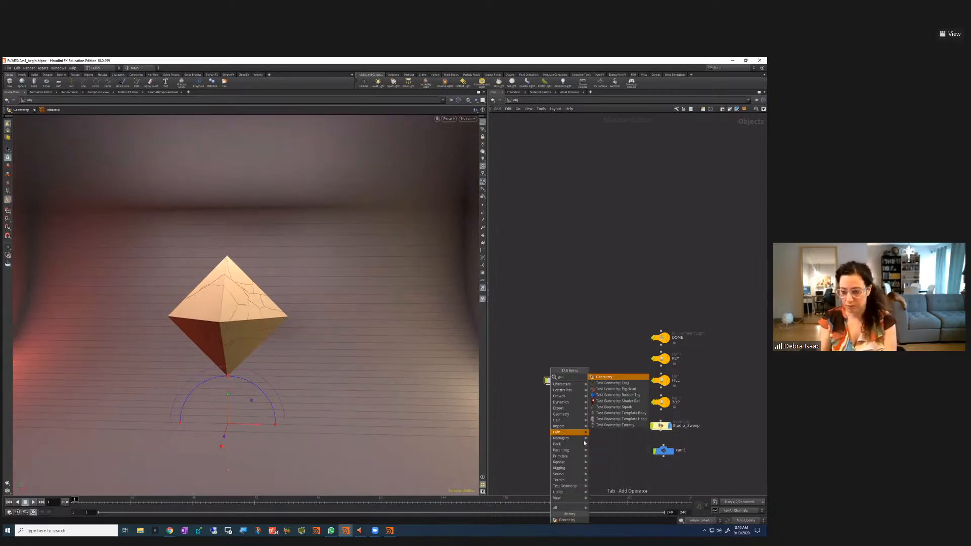
pyautogui.click(603, 378)
pyautogui.click(544, 425)
pyautogui.write('particles')
pyautogui.moveTo(514, 408); pyautogui.dragTo(557, 405)
# Colour the particles node red from the colour palette
pyautogui.click(702, 108)
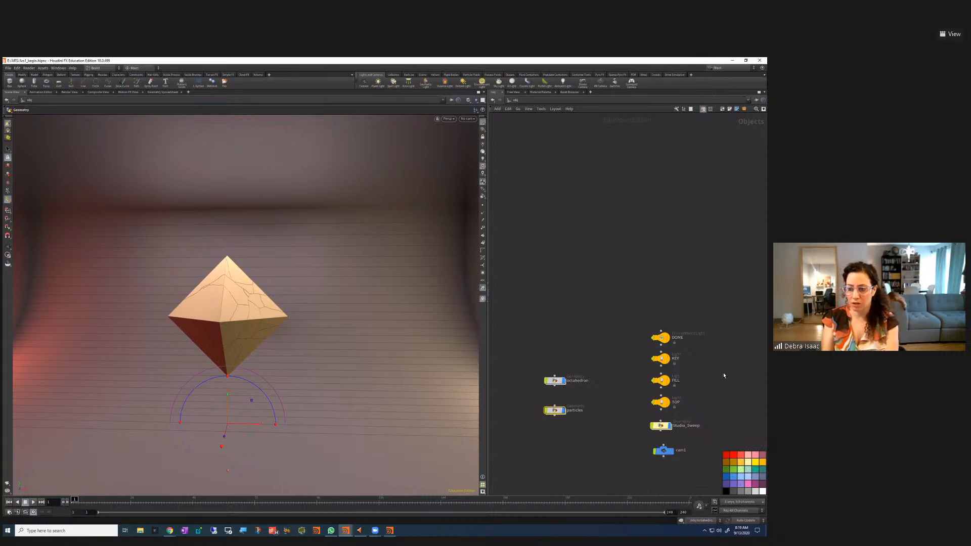
pyautogui.press('c')
pyautogui.press('c')
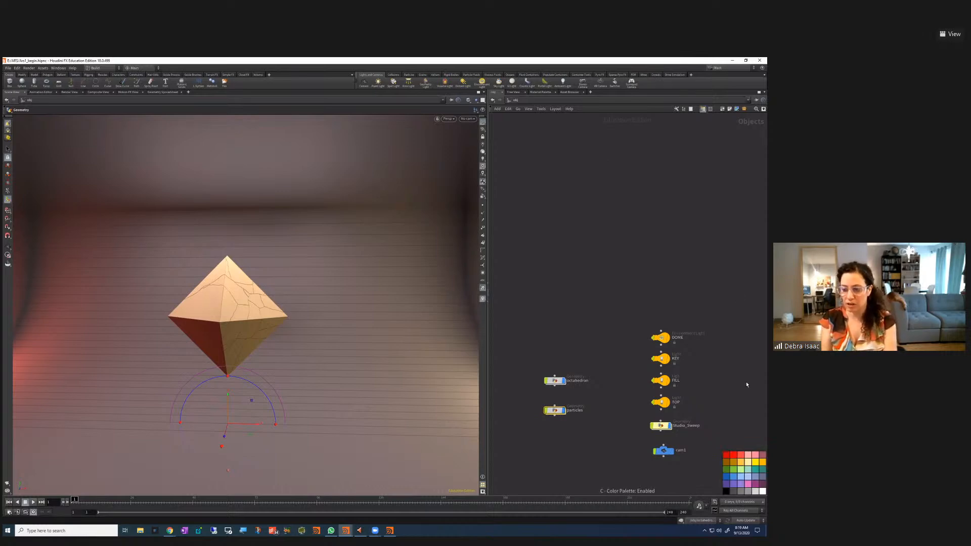
pyautogui.moveTo(604, 435); pyautogui.dragTo(522, 398)
pyautogui.click(740, 455)
pyautogui.moveTo(523, 359); pyautogui.dragTo(606, 406)
pyautogui.moveTo(528, 367); pyautogui.dragTo(578, 392)
pyautogui.click(733, 462)
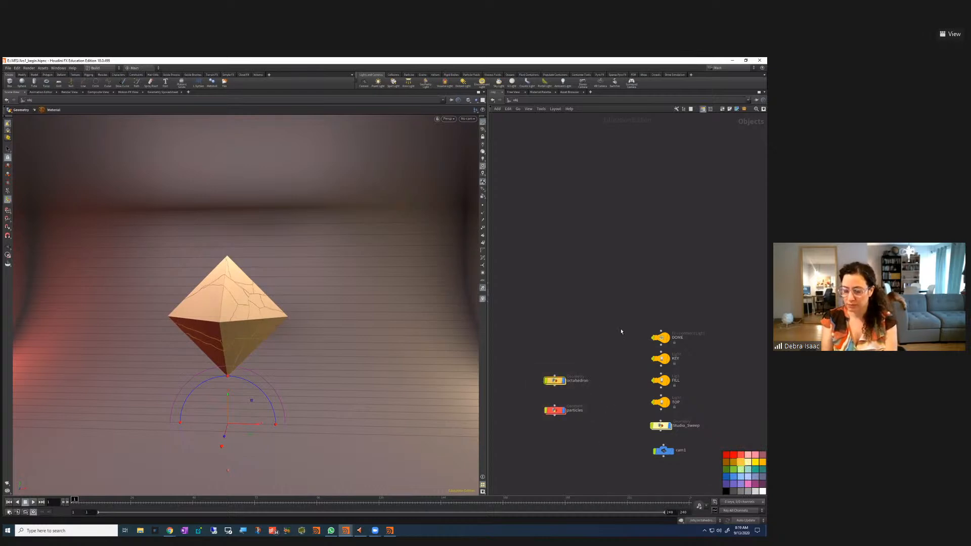
# Add a red sticky note beside the nodes and collapse it
pyautogui.click(730, 111)
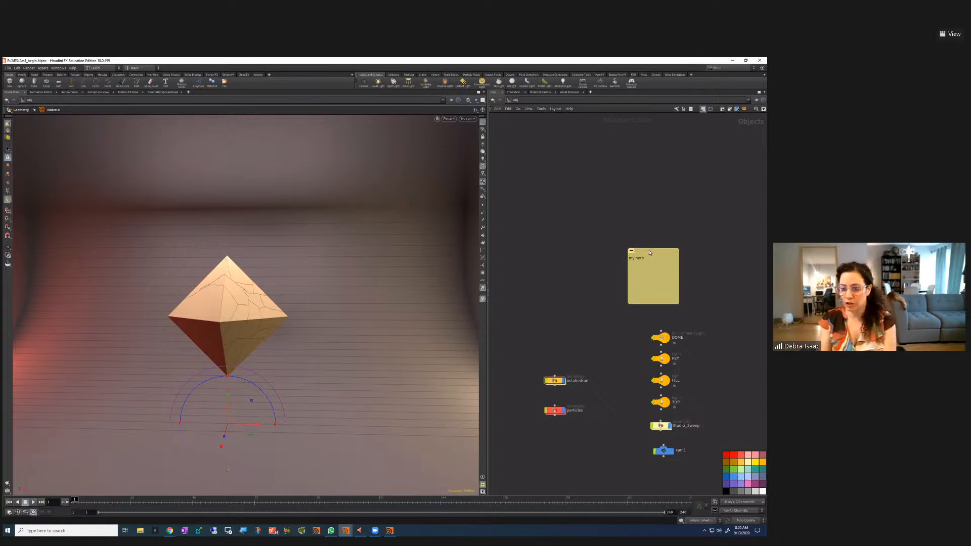
pyautogui.moveTo(653, 251); pyautogui.dragTo(646, 240)
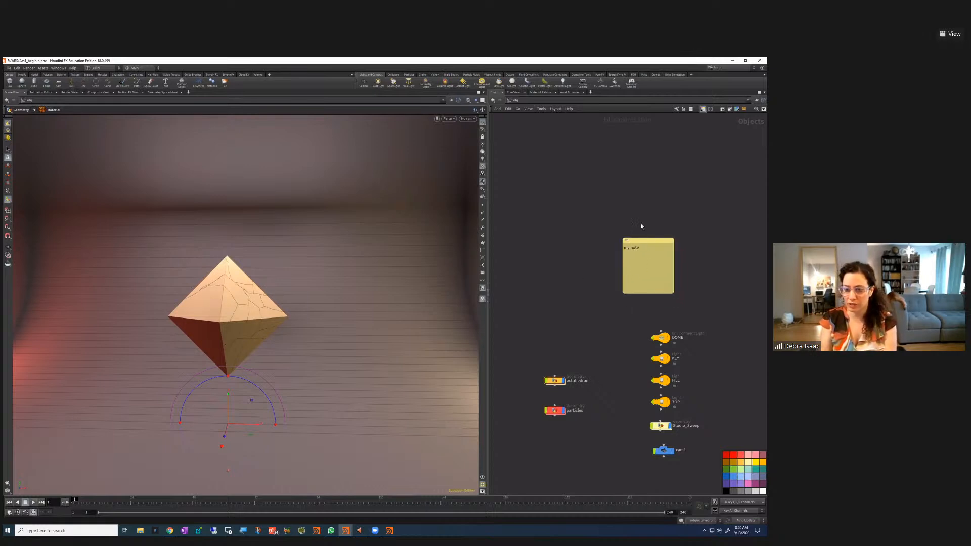
pyautogui.click(726, 455)
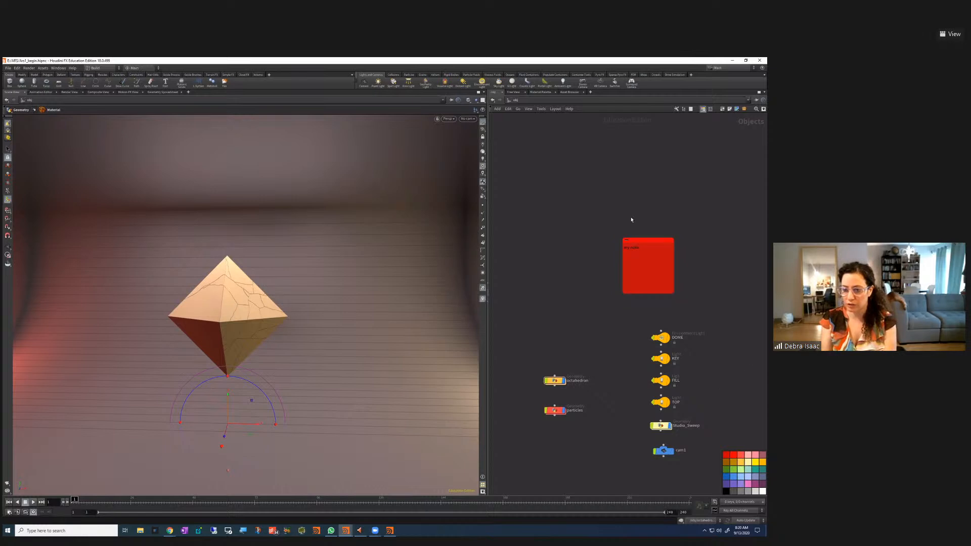
pyautogui.moveTo(591, 435); pyautogui.dragTo(519, 403)
pyautogui.moveTo(639, 238); pyautogui.dragTo(610, 246)
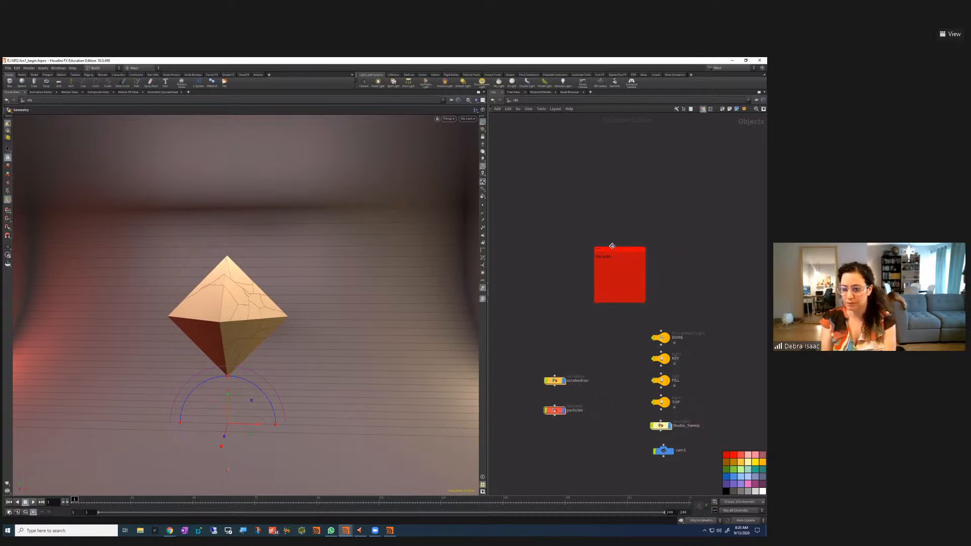
pyautogui.click(597, 249)
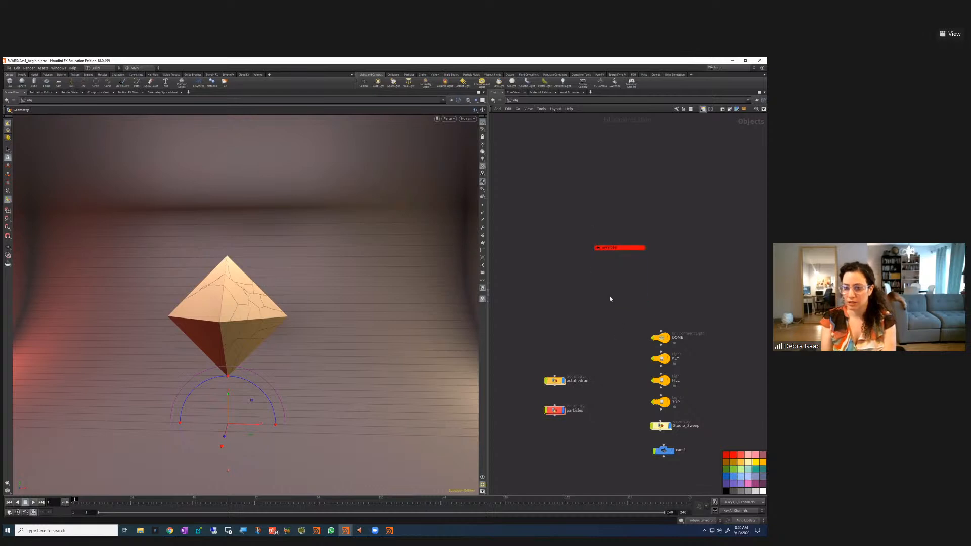
pyautogui.click(598, 248)
# Recentre the network, close the palette, and dive into the particles node
pyautogui.moveTo(610, 346); pyautogui.dragTo(637, 295, button='middle')
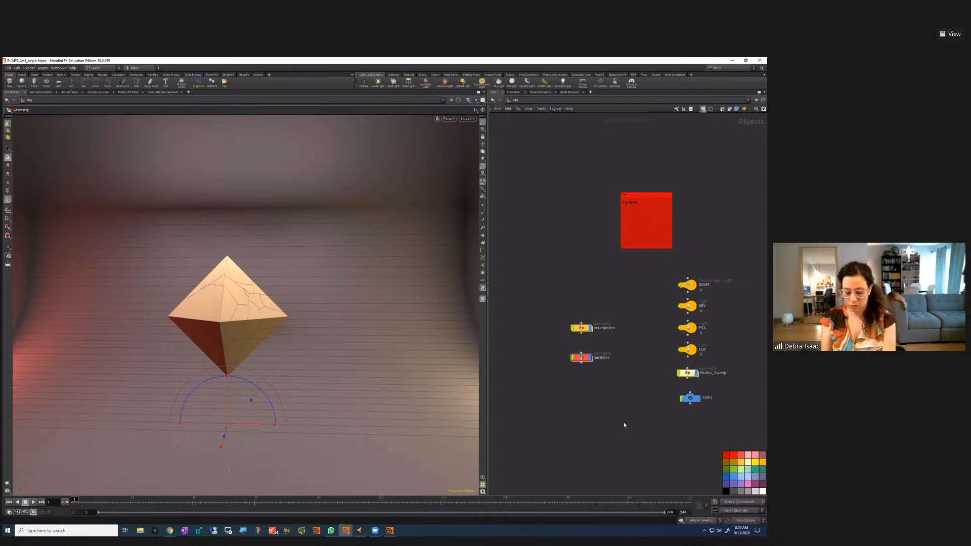
pyautogui.press('c')
pyautogui.moveTo(622, 407); pyautogui.dragTo(545, 335)
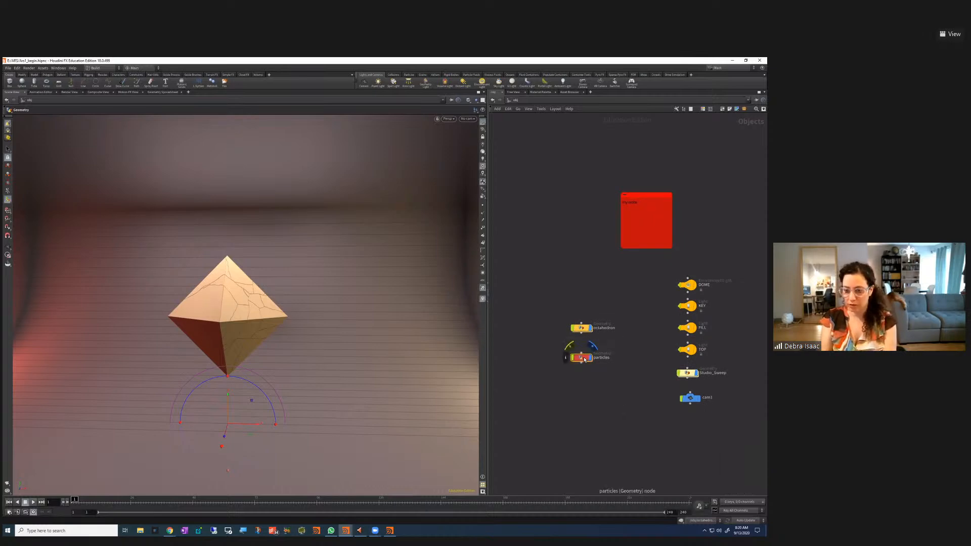
pyautogui.press('i')
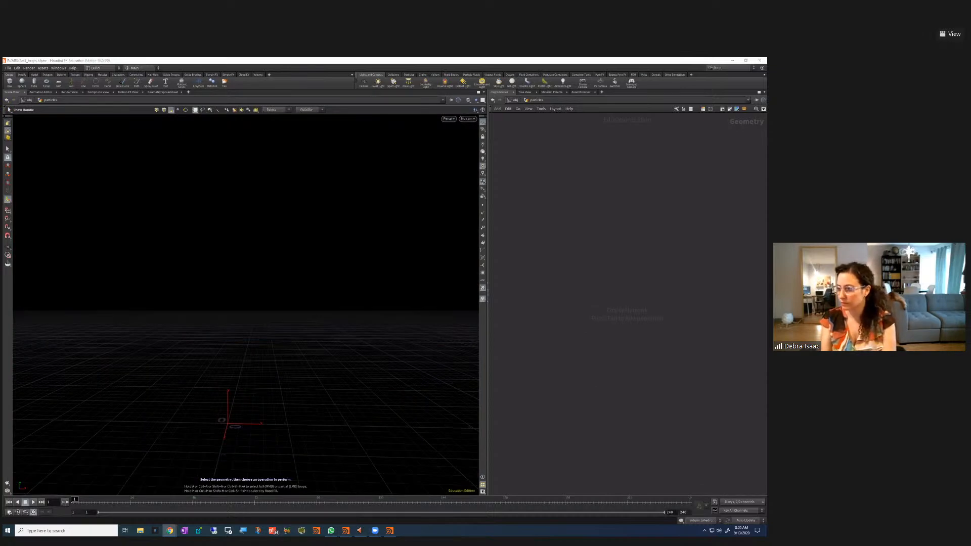
# Search 'gri' in the Tab menu and place a Grid node in the empty particles network
pyautogui.click(662, 338)
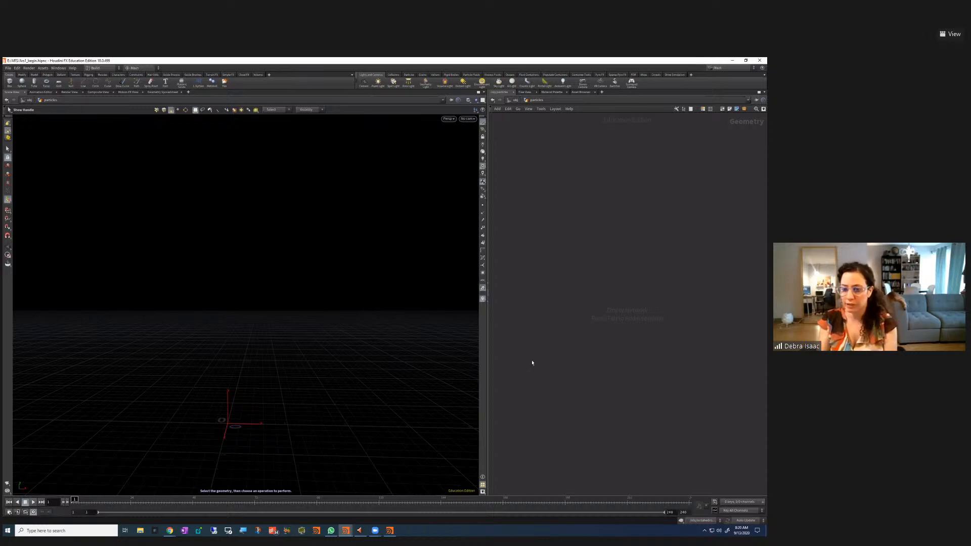
pyautogui.press('Tab')
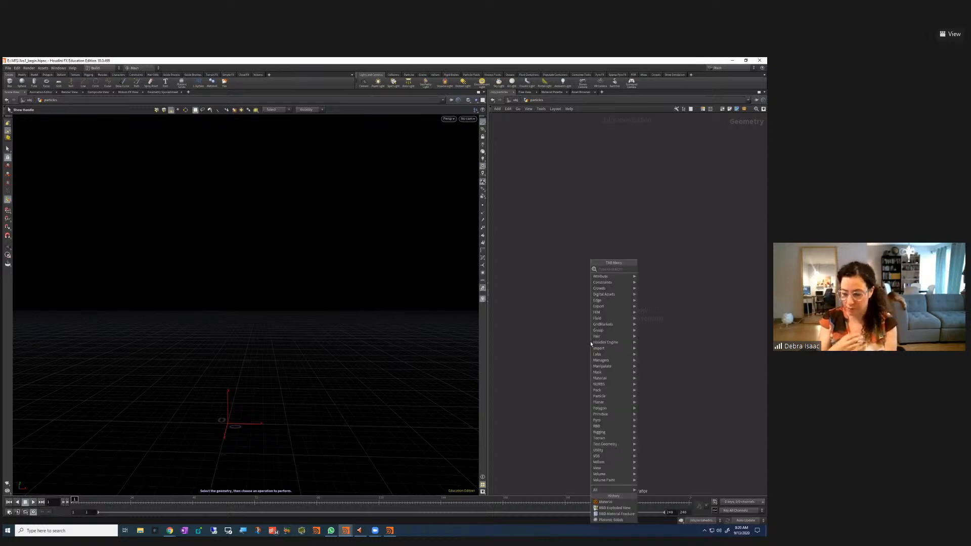
pyautogui.click(530, 355)
pyautogui.press('Tab')
pyautogui.write('gri')
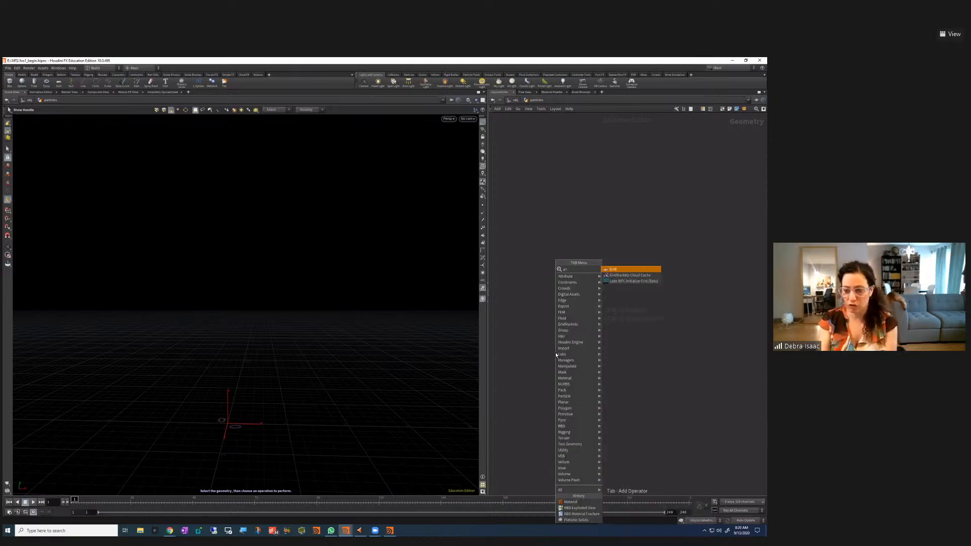
pyautogui.click(621, 271)
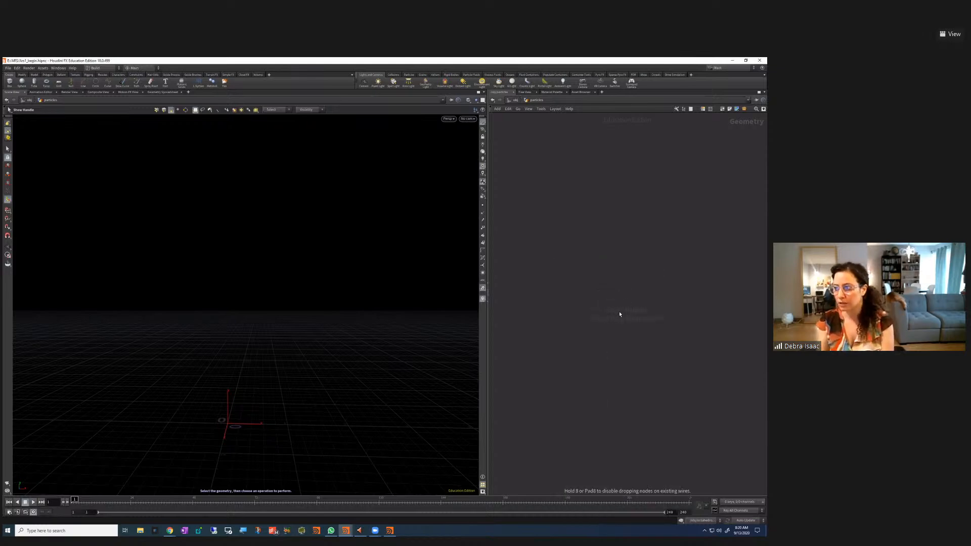
pyautogui.click(617, 312)
# Set grid1's Size to 0.9 by 0.9 in its parameters
pyautogui.moveTo(581, 271); pyautogui.dragTo(630, 313)
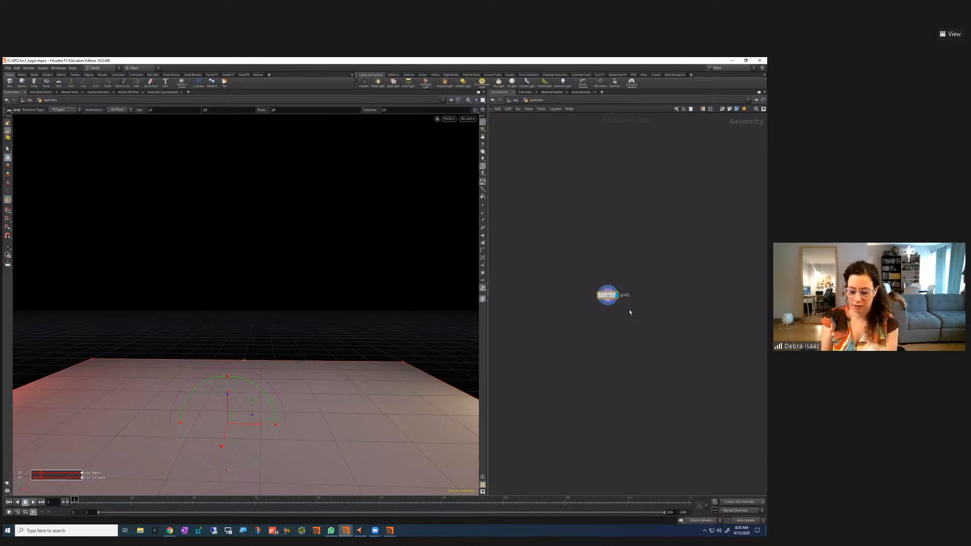
pyautogui.press('p')
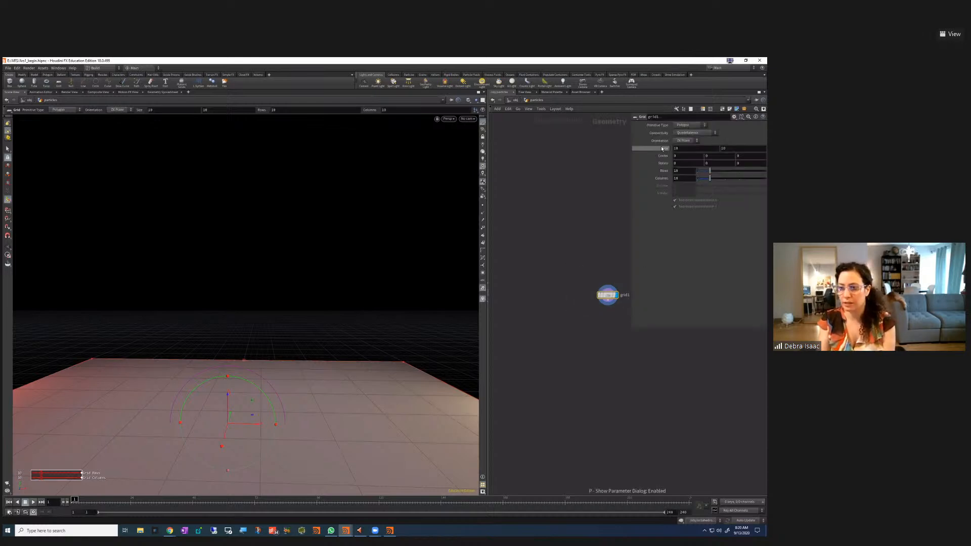
pyautogui.moveTo(665, 151); pyautogui.dragTo(672, 147, button='middle')
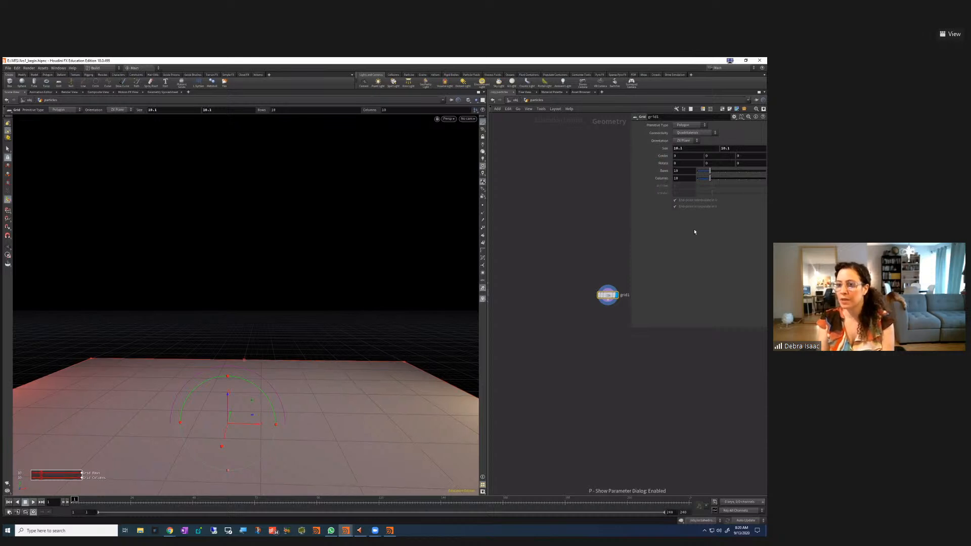
pyautogui.moveTo(688, 149); pyautogui.dragTo(634, 149)
pyautogui.write('.8')
pyautogui.press('Tab')
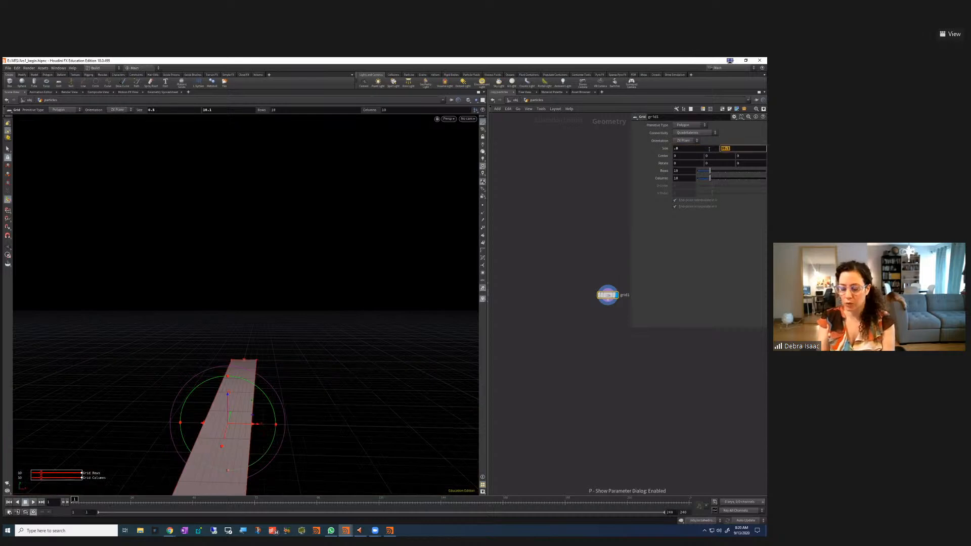
pyautogui.write('.8')
pyautogui.press('Return')
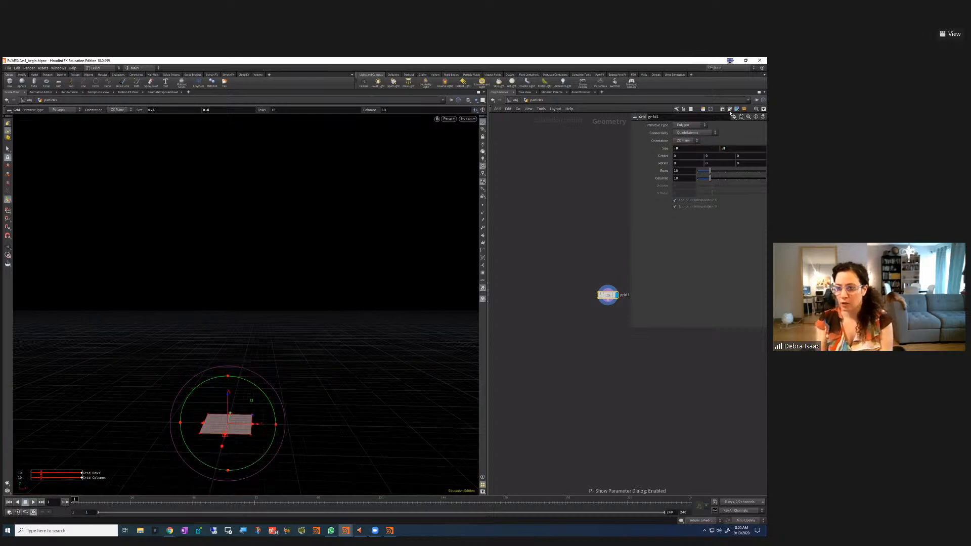
pyautogui.moveTo(665, 148)
pyautogui.mouseDown(button='middle')
pyautogui.moveTo(698, 149)
pyautogui.moveTo(676, 152)
pyautogui.mouseUp(button='middle')
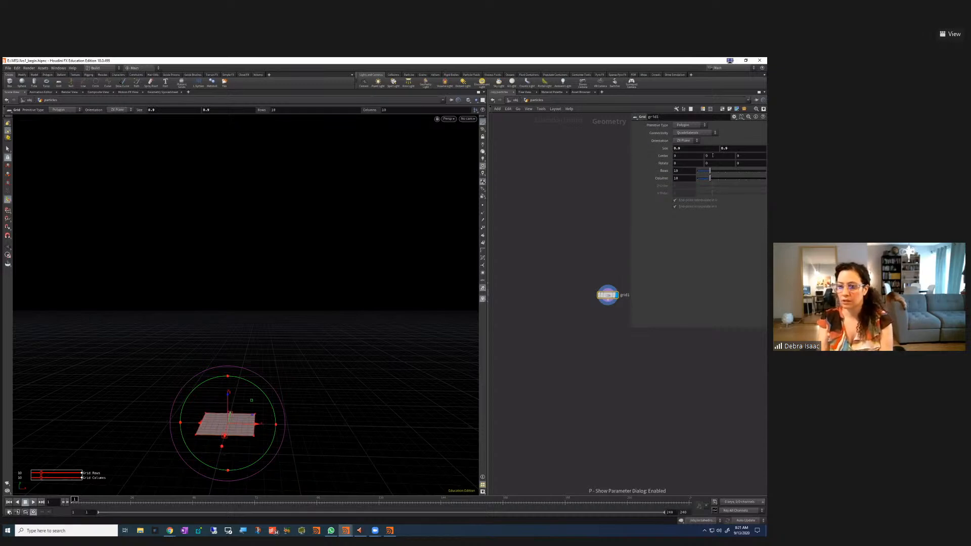
# Lift the grid upward along Y with the viewport handle
pyautogui.moveTo(231, 398); pyautogui.dragTo(232, 280)
pyautogui.press('r')
pyautogui.press('t')
pyautogui.press('r')
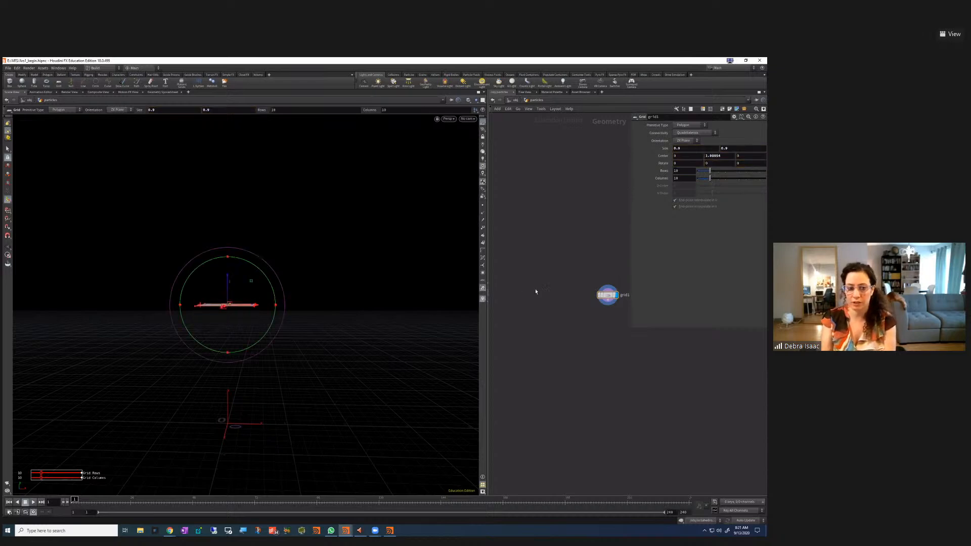
# Increase grid1's Rows and Columns to 50
pyautogui.moveTo(608, 295); pyautogui.dragTo(567, 266)
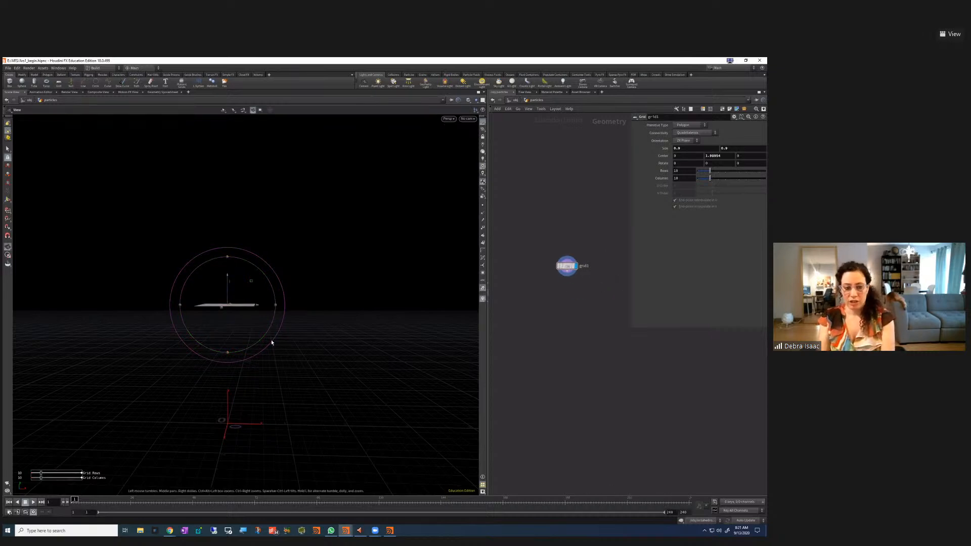
pyautogui.press('Escape')
pyautogui.moveTo(262, 338); pyautogui.dragTo(258, 402)
pyautogui.moveTo(665, 178); pyautogui.dragTo(712, 179)
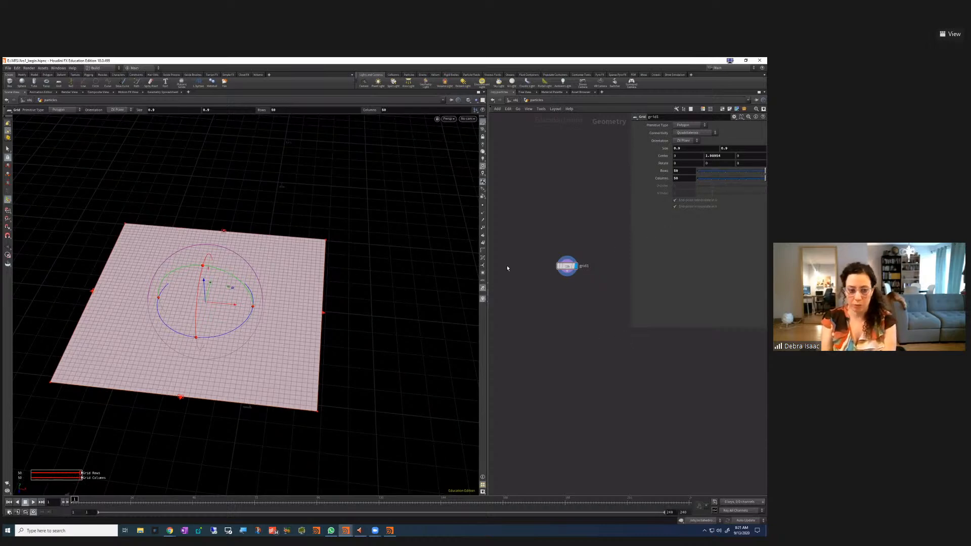
# Add a Mountain node below grid1, wire grid1 into it, and set its display flag
pyautogui.press('h')
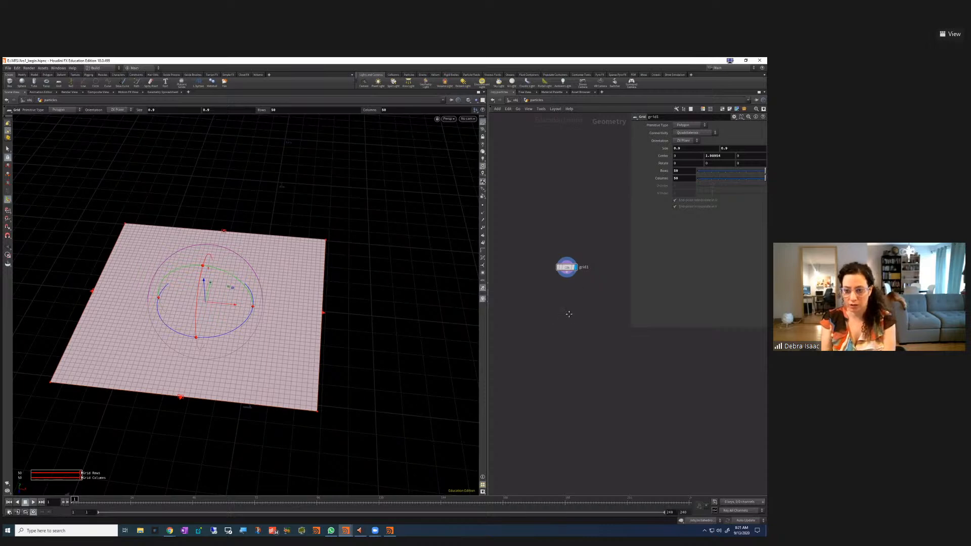
pyautogui.press('Tab')
pyautogui.write('mou')
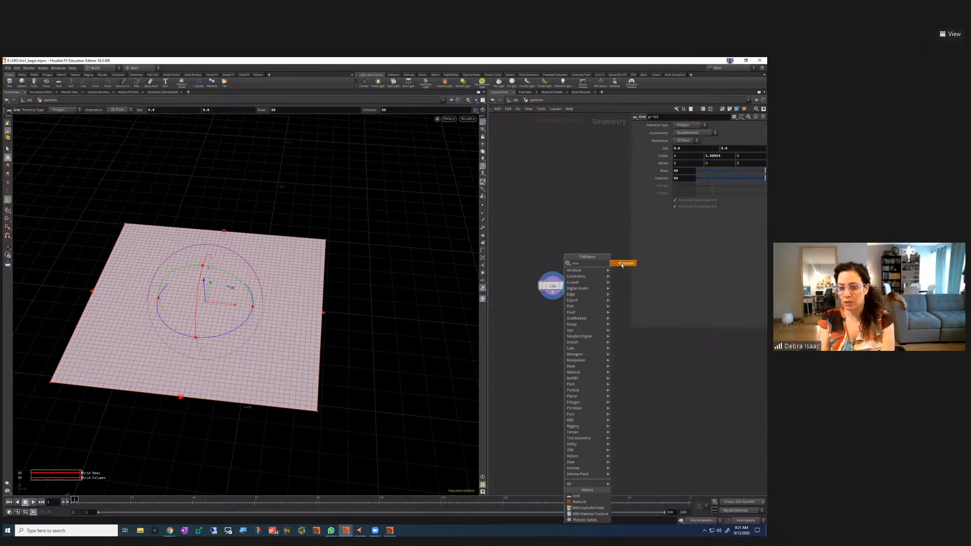
pyautogui.press('Return')
pyautogui.click(552, 331)
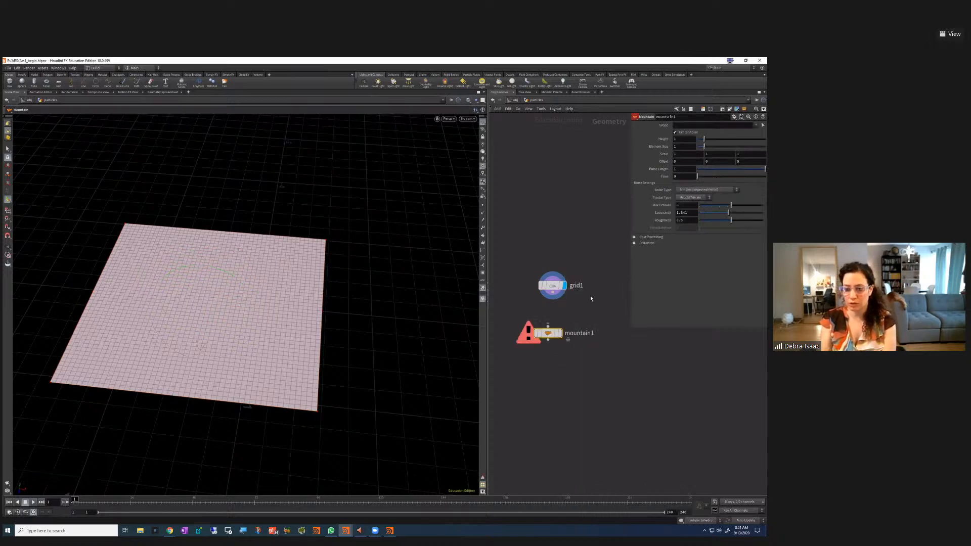
pyautogui.moveTo(553, 294); pyautogui.dragTo(565, 332)
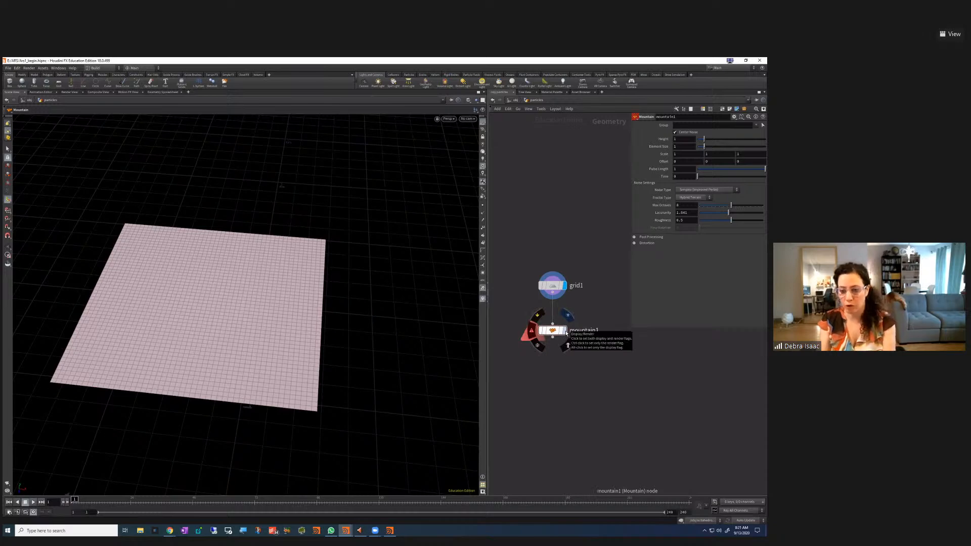
pyautogui.click(565, 331)
# Orbit close to the terrain and scrub the mountain's Time, leaving it at 0
pyautogui.press('Escape')
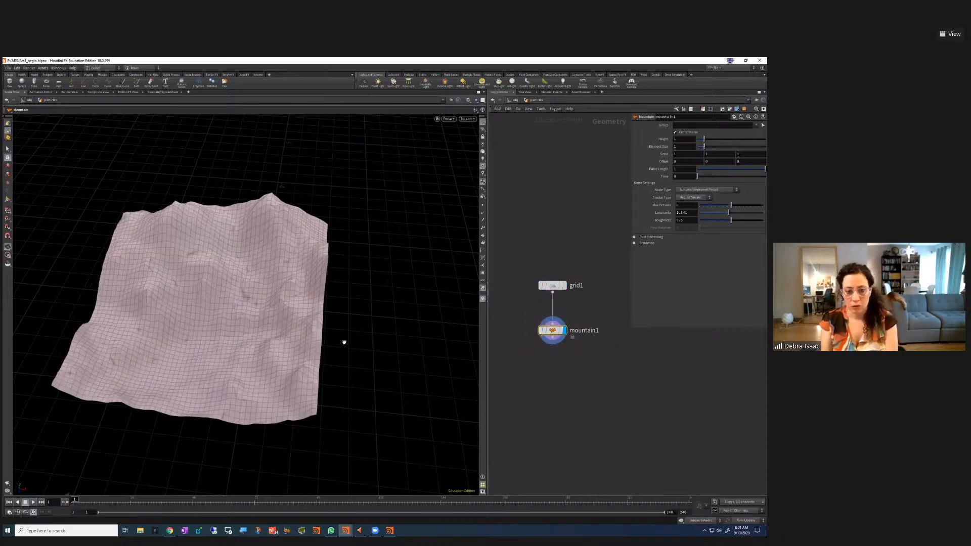
pyautogui.moveTo(347, 314); pyautogui.dragTo(326, 326)
pyautogui.press('Return')
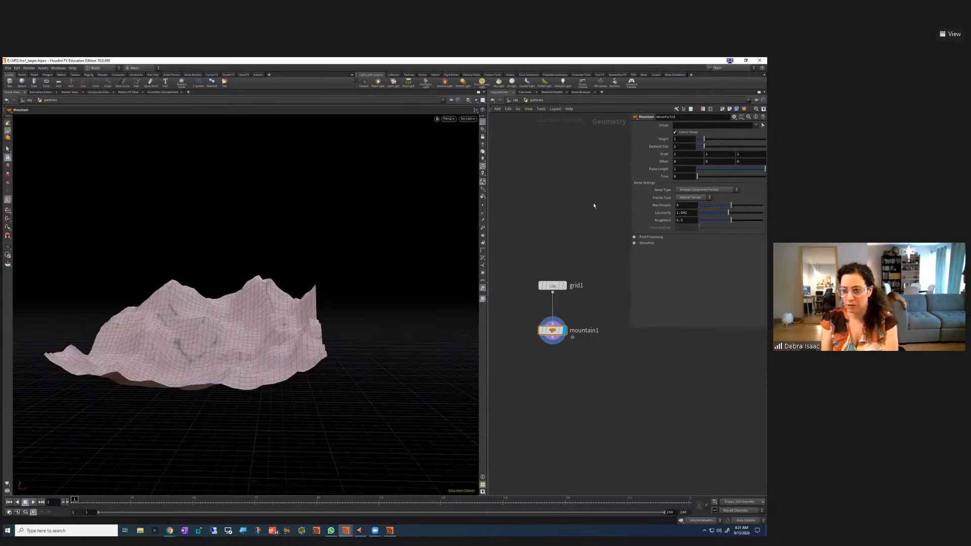
pyautogui.moveTo(560, 324); pyautogui.dragTo(560, 318)
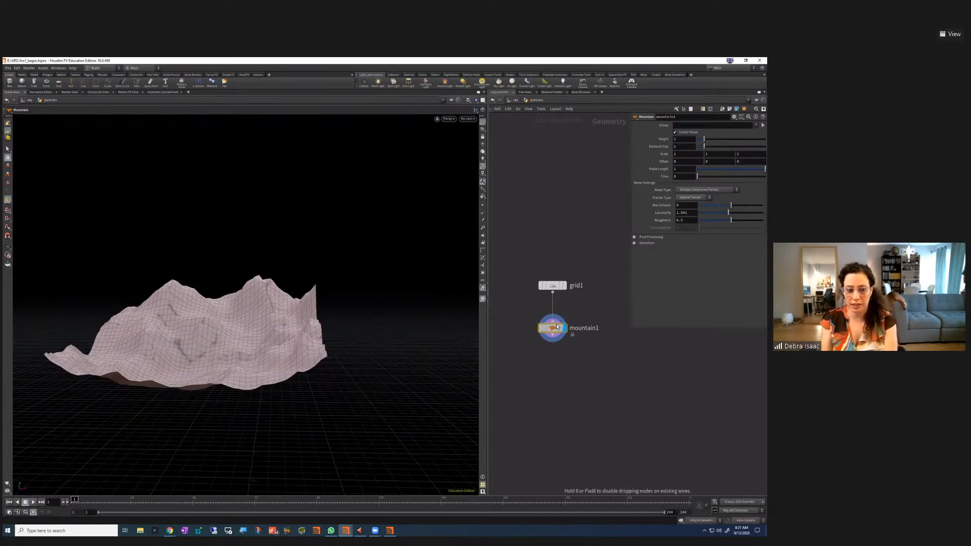
pyautogui.press('Escape')
pyautogui.moveTo(268, 332); pyautogui.dragTo(283, 332)
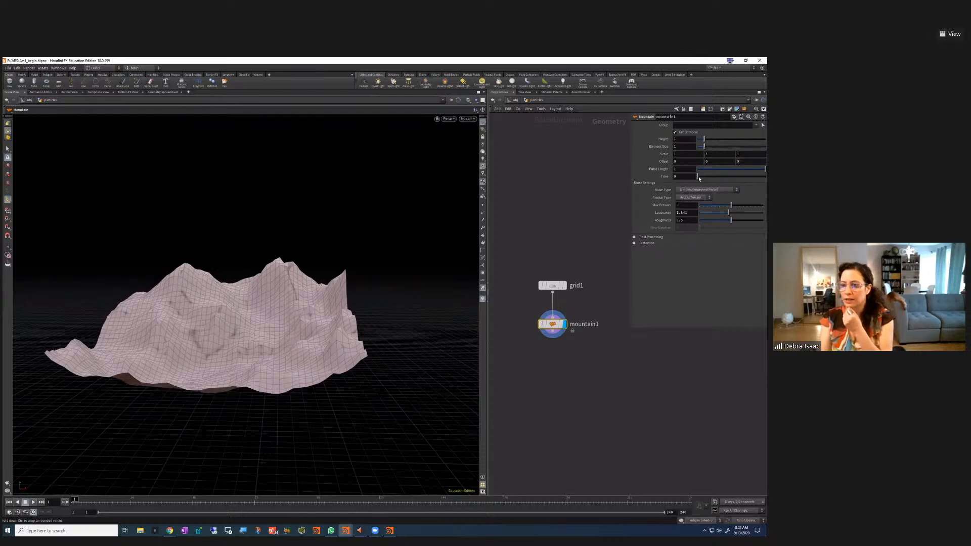
pyautogui.moveTo(697, 176)
pyautogui.mouseDown()
pyautogui.moveTo(720, 179)
pyautogui.moveTo(680, 184)
pyautogui.mouseUp()
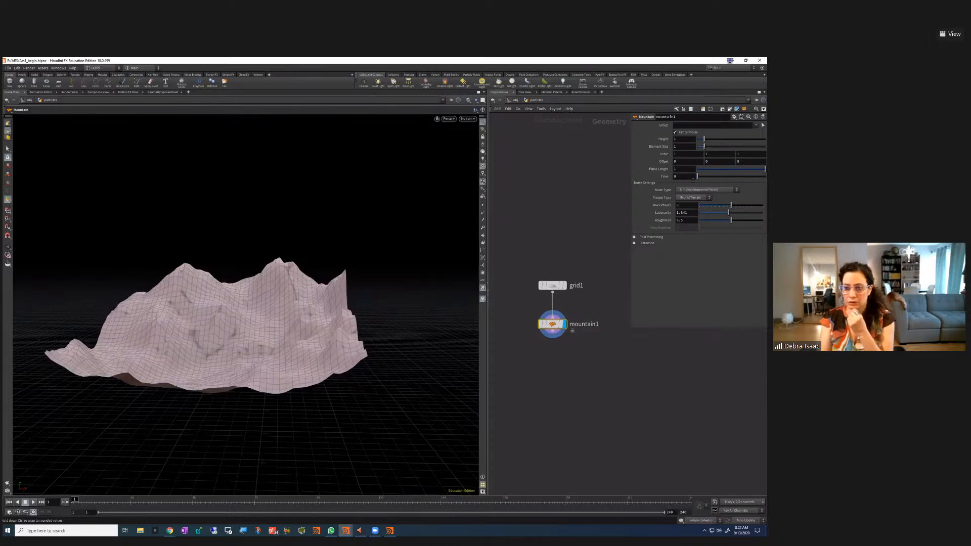
pyautogui.click(685, 271)
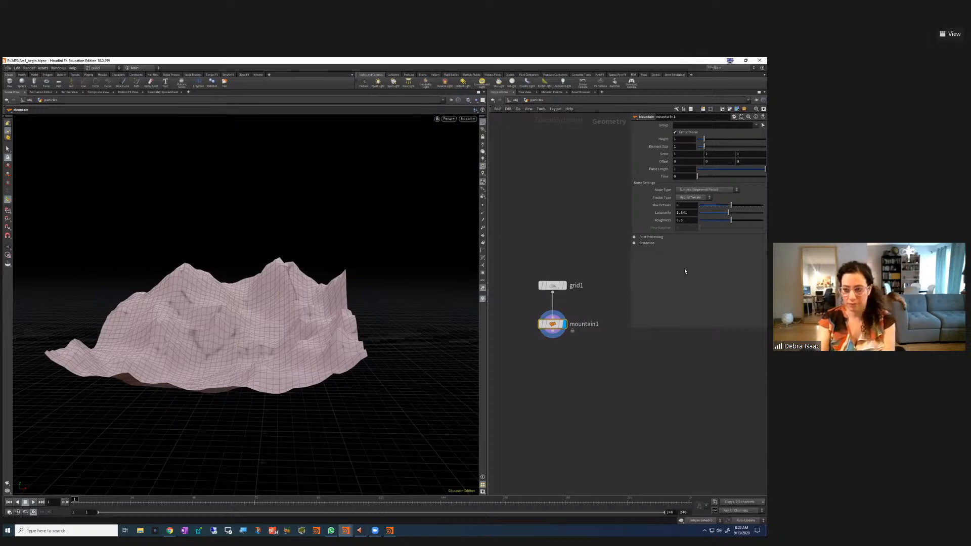
pyautogui.press('i')
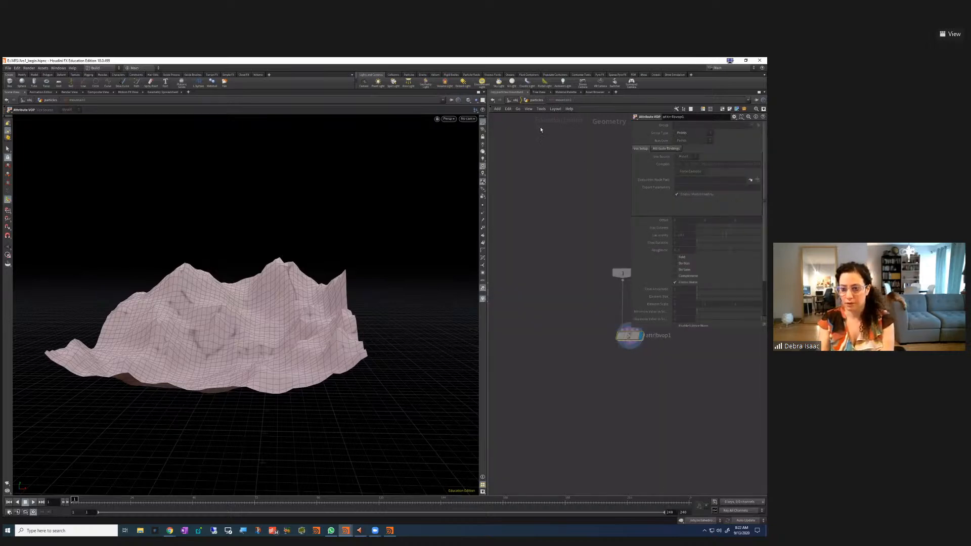
pyautogui.press('u')
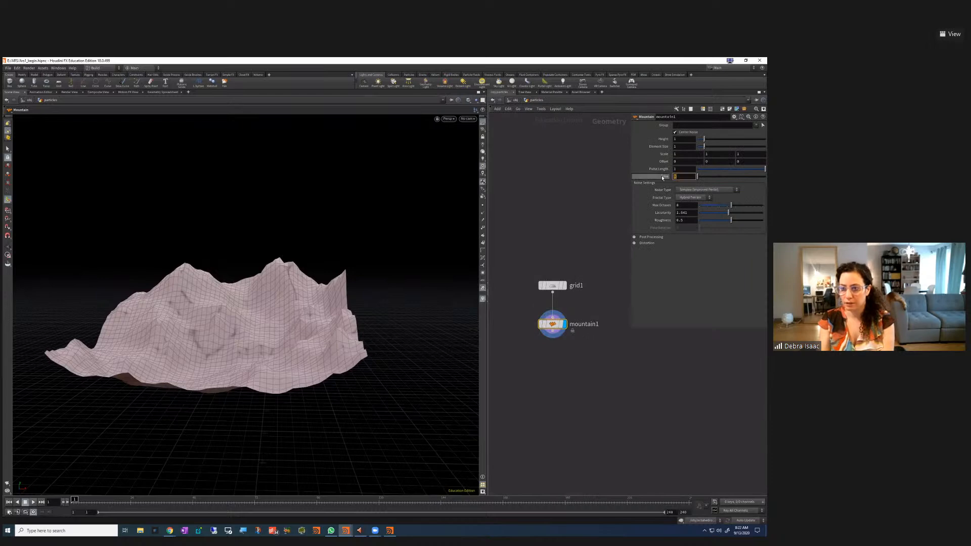
pyautogui.click(664, 176)
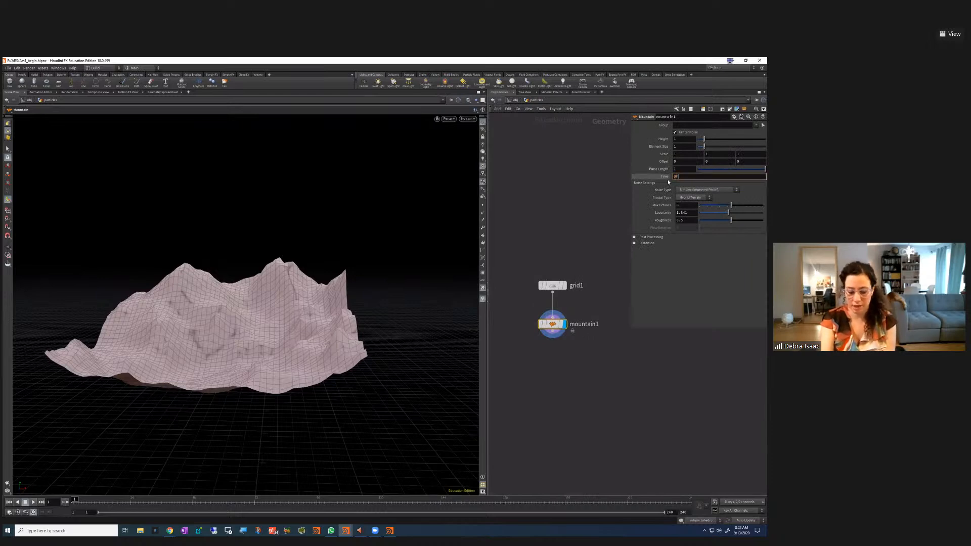
pyautogui.press('Return')
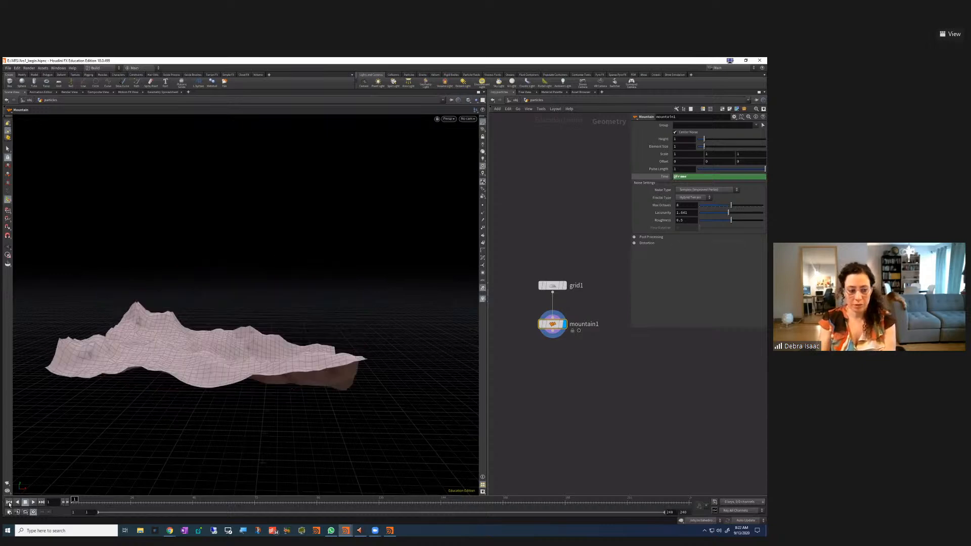
pyautogui.click(32, 502)
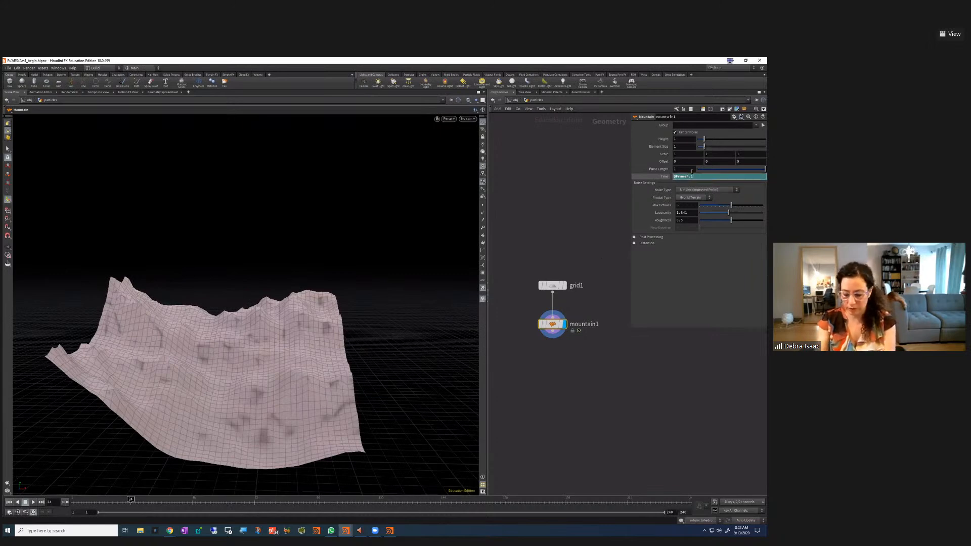
pyautogui.press('Return')
pyautogui.click(10, 501)
pyautogui.click(33, 502)
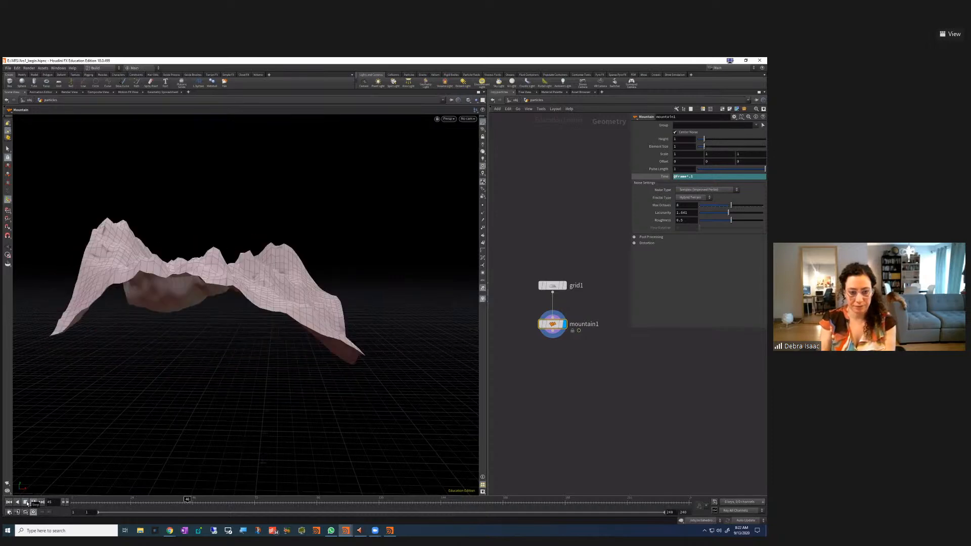
pyautogui.click(27, 502)
pyautogui.click(691, 176)
pyautogui.press('Return')
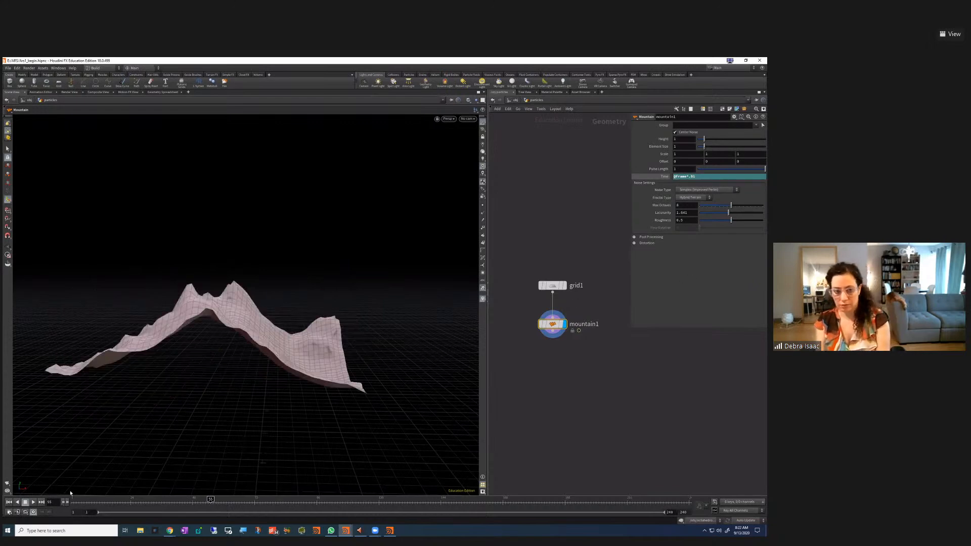
pyautogui.click(9, 503)
pyautogui.click(32, 502)
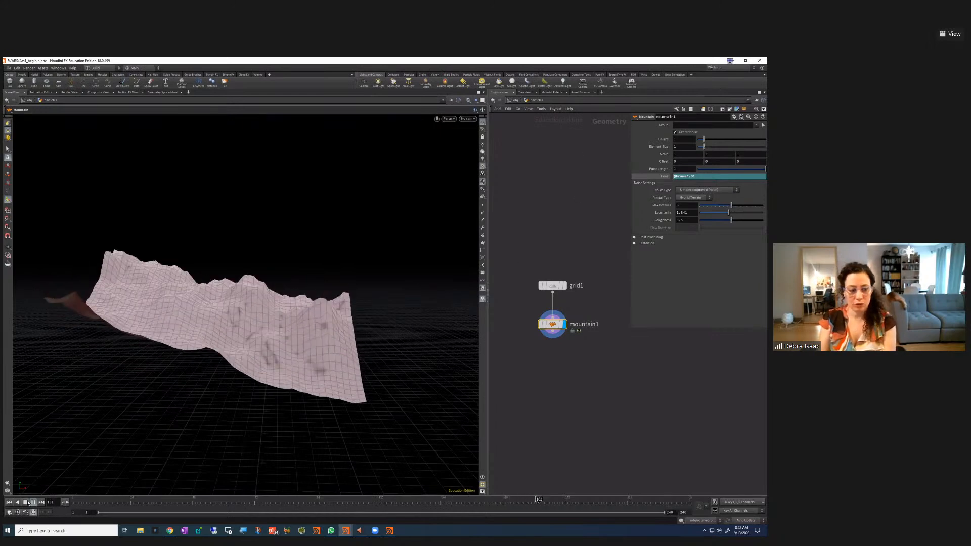
pyautogui.press('Escape')
pyautogui.moveTo(319, 353); pyautogui.dragTo(344, 291)
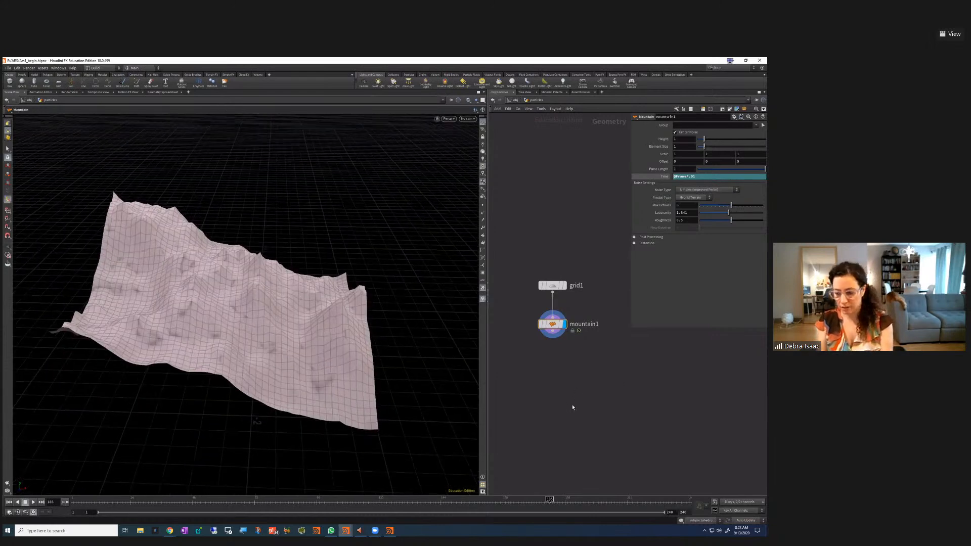
pyautogui.press('Tab')
# Add a Scatter node fed by mountain1 and set scatter1's display flag
pyautogui.write('sca')
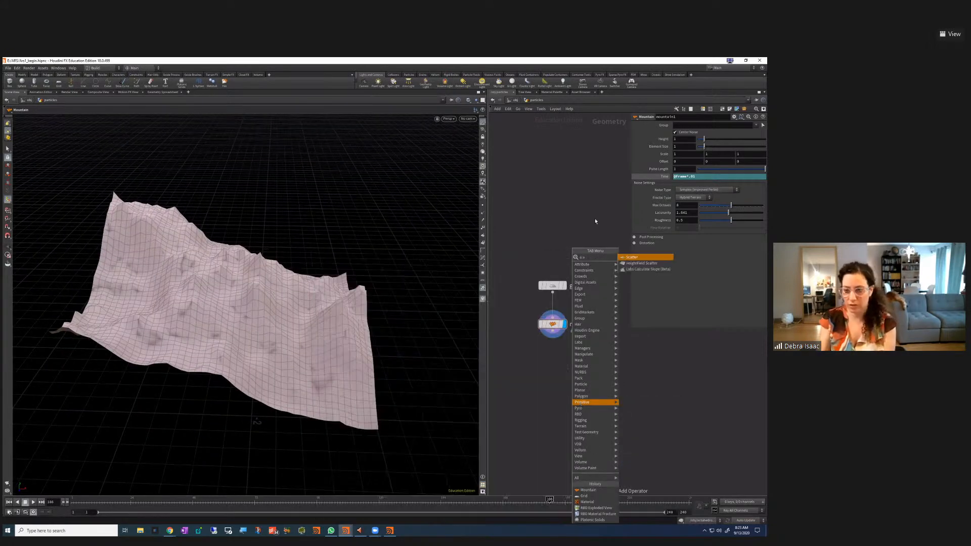
pyautogui.press('Return')
pyautogui.click(559, 402)
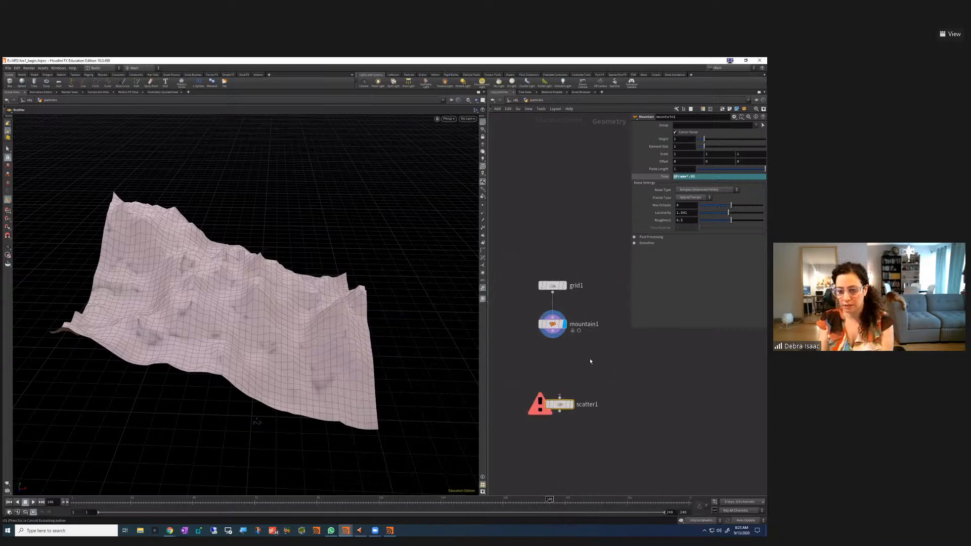
pyautogui.moveTo(553, 331); pyautogui.dragTo(554, 385)
pyautogui.click(571, 405)
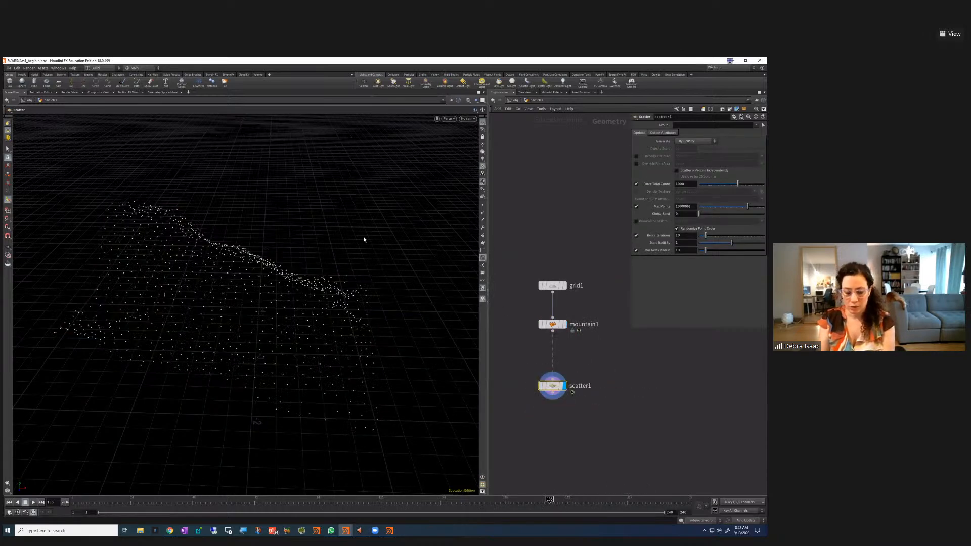
# Play the animation to view the scattered points against the horizon, nudging scatter1 lower
pyautogui.press('Escape')
pyautogui.scroll(2, 307, 357)
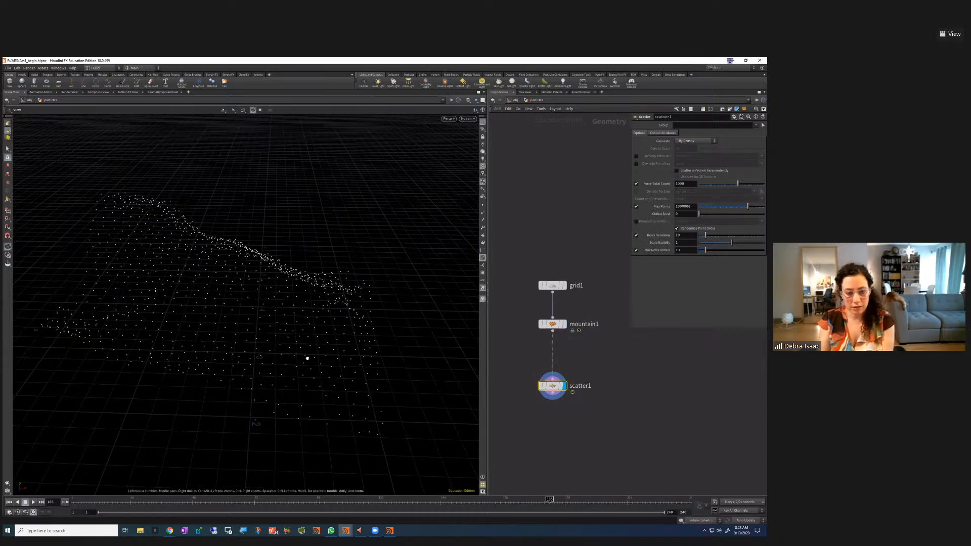
pyautogui.moveTo(307, 357); pyautogui.dragTo(334, 381, button='middle')
pyautogui.moveTo(334, 381); pyautogui.dragTo(332, 375)
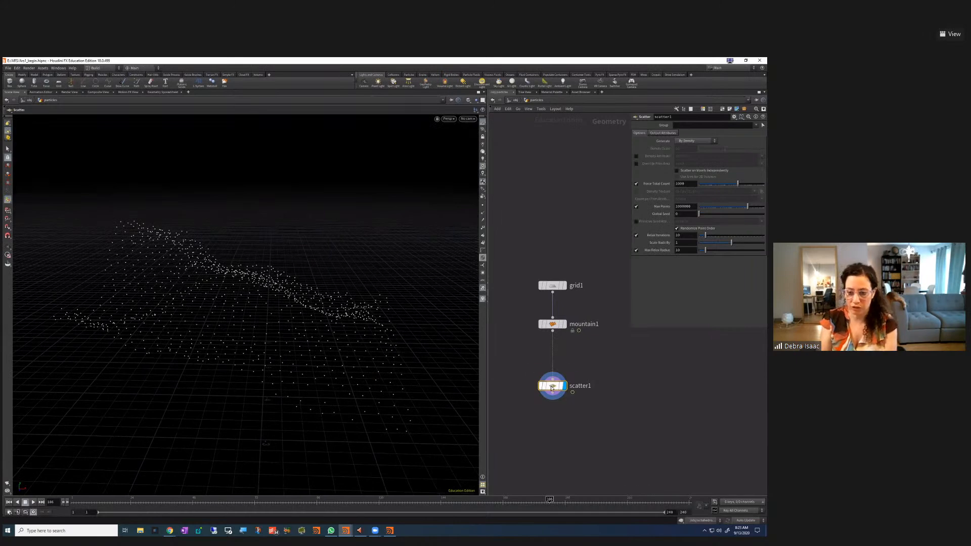
pyautogui.moveTo(553, 388); pyautogui.dragTo(554, 394)
pyautogui.click(34, 502)
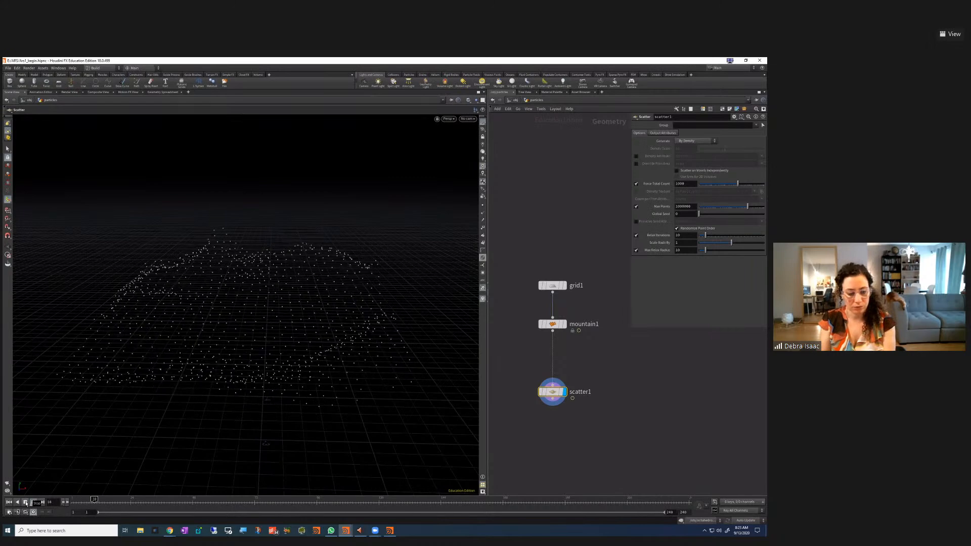
pyautogui.keyDown('alt'); pyautogui.moveTo(271, 296); pyautogui.dragTo(327, 375); pyautogui.keyUp('alt')
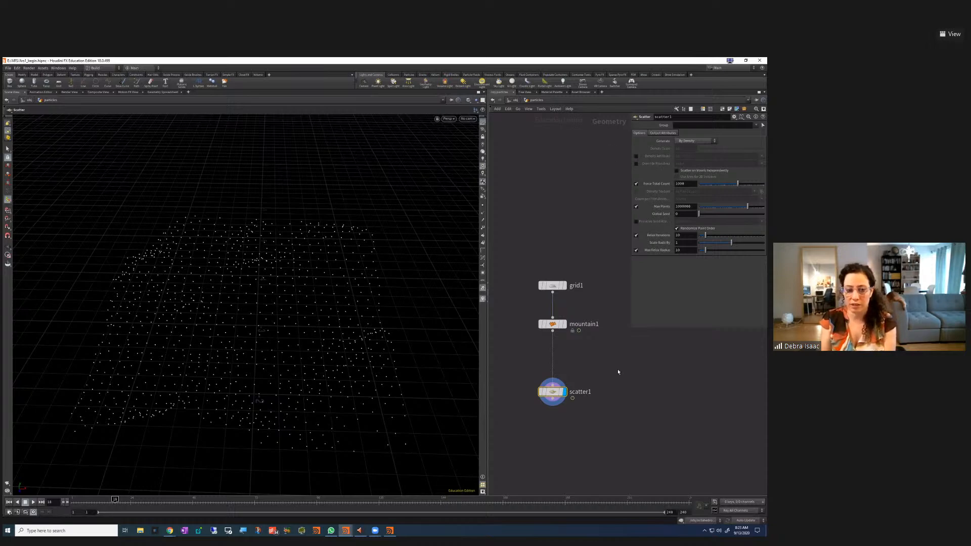
pyautogui.moveTo(554, 401); pyautogui.dragTo(554, 405)
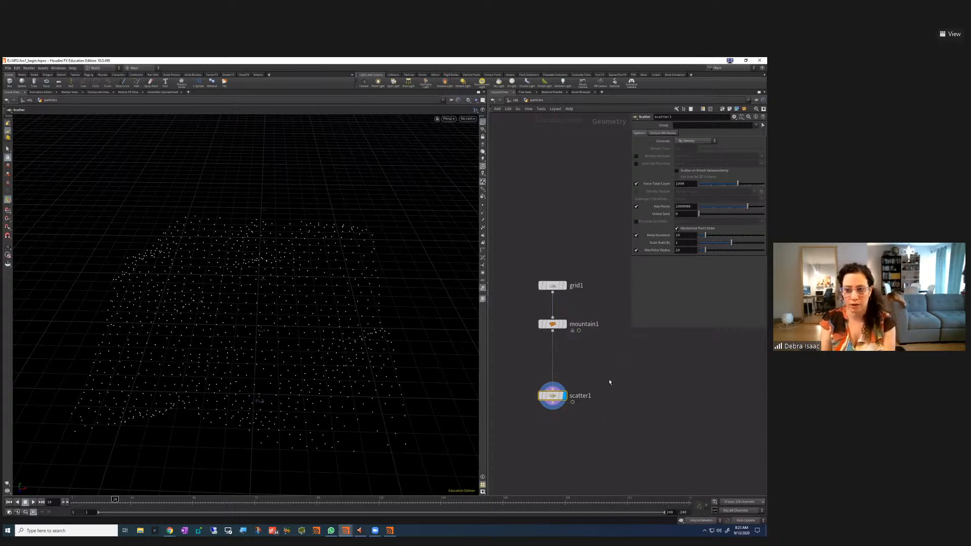
pyautogui.moveTo(555, 395); pyautogui.dragTo(555, 403)
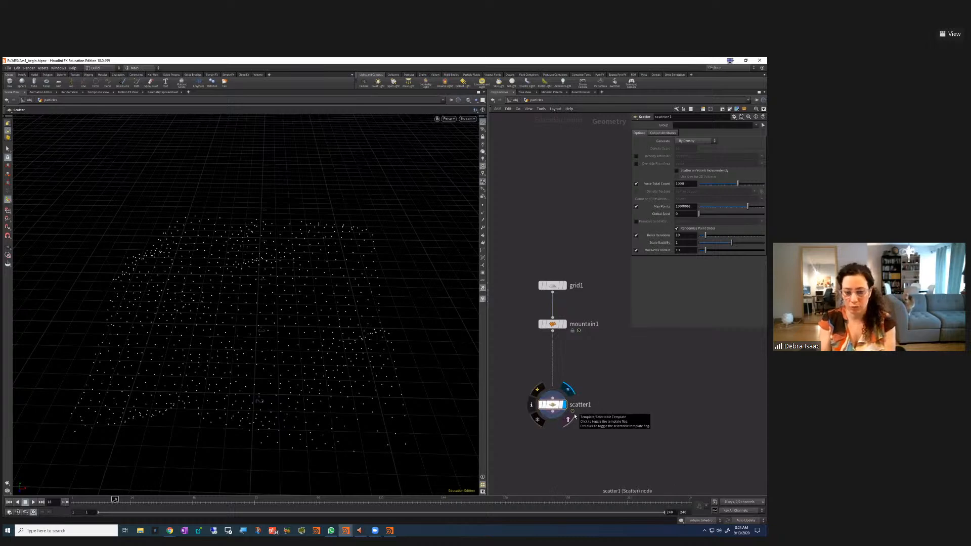
# Select scatter1 and search the Tab menu for 'at'
pyautogui.moveTo(591, 451); pyautogui.dragTo(520, 390)
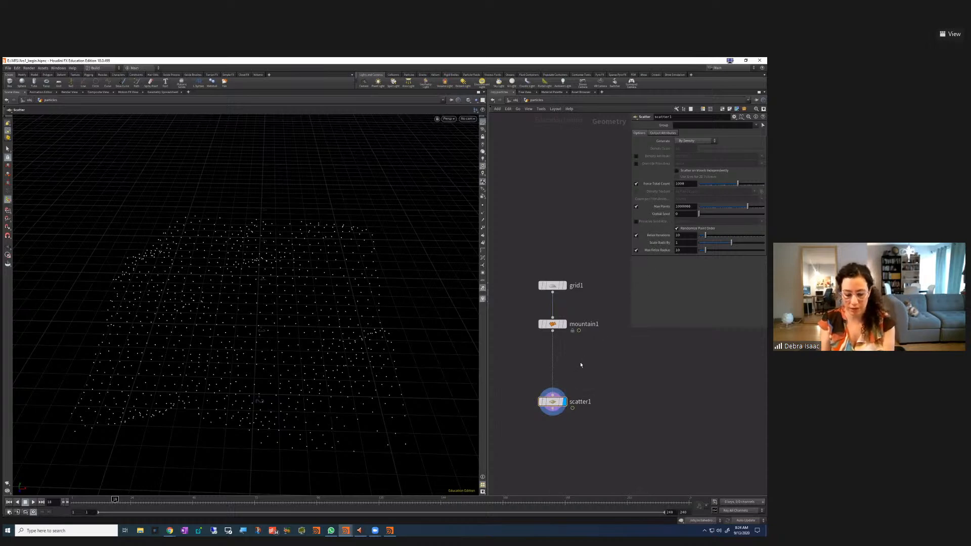
pyautogui.press('Tab')
pyautogui.write('at')
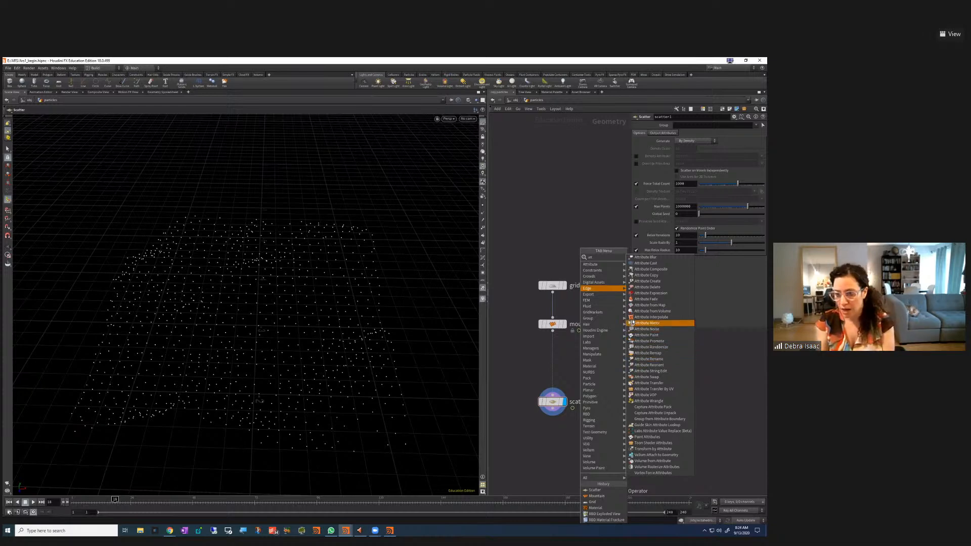
# Drop attribnoise1 onto the mountain1–scatter1 wire, display it, and choose the 1D signature
pyautogui.click(649, 329)
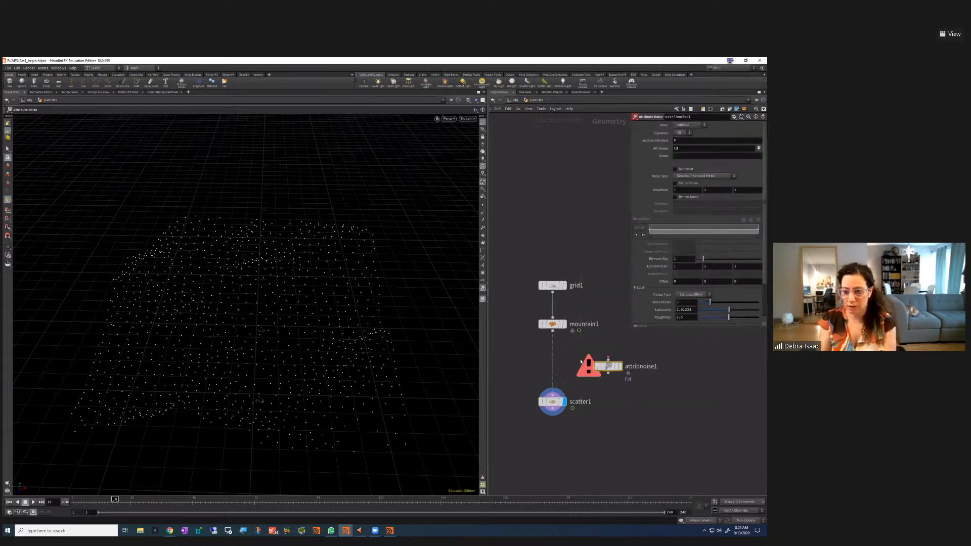
pyautogui.moveTo(608, 366); pyautogui.dragTo(557, 362)
pyautogui.click(566, 360)
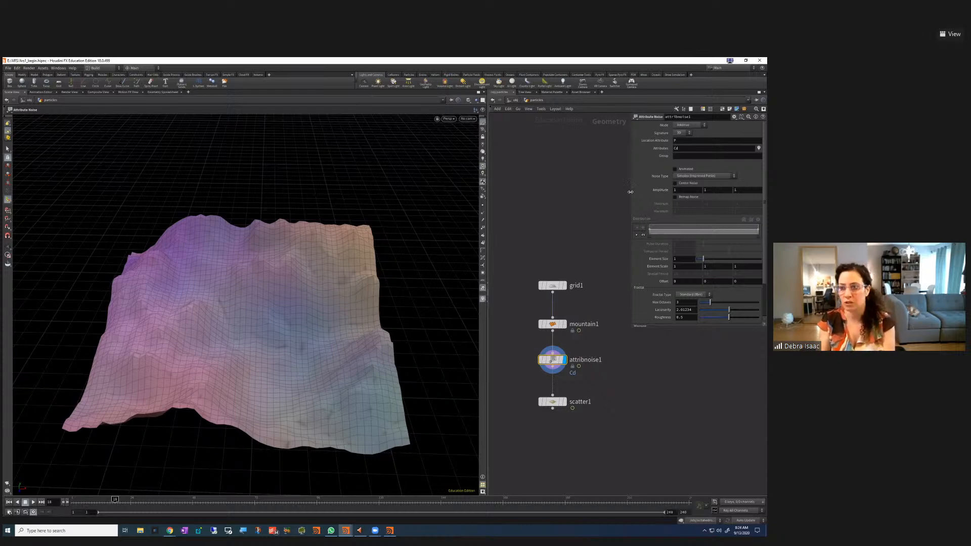
pyautogui.click(681, 133)
pyautogui.click(681, 140)
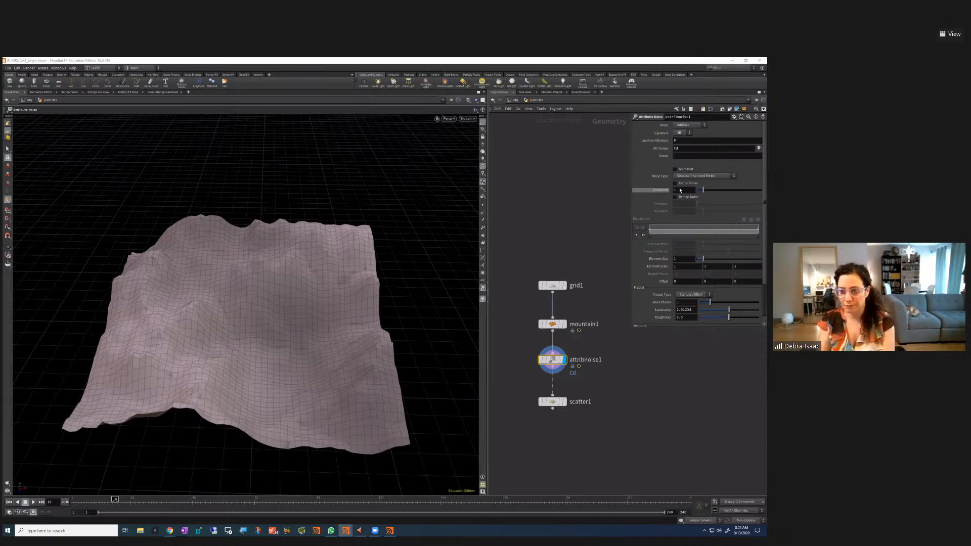
# Set Noise Type to Alligator, enable Remap Noise, and raise the ramp's left key while pulling the right to black
pyautogui.click(704, 176)
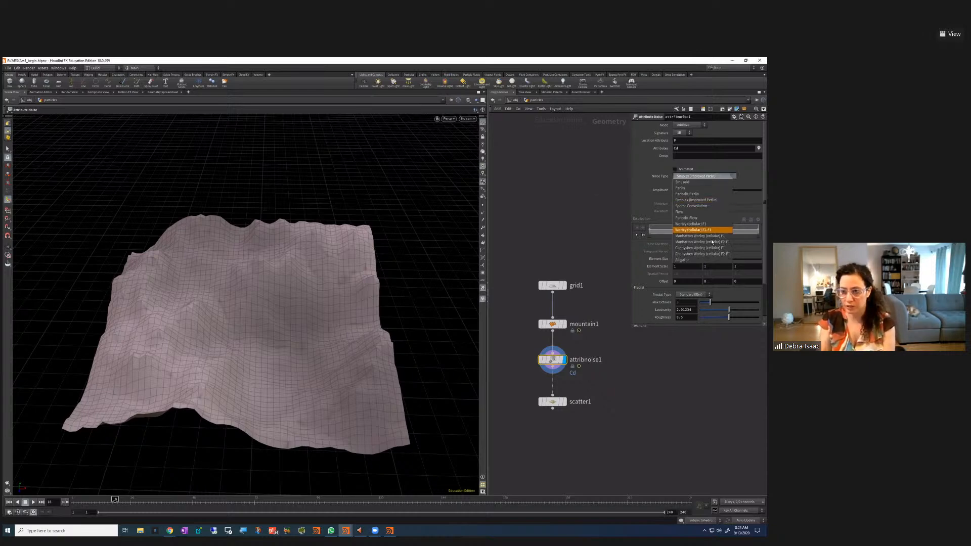
pyautogui.click(707, 259)
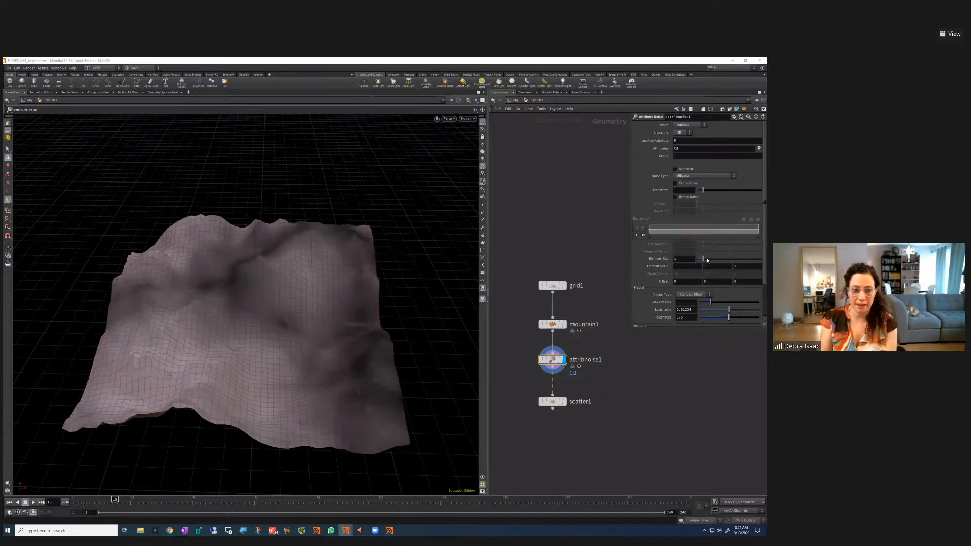
pyautogui.click(691, 199)
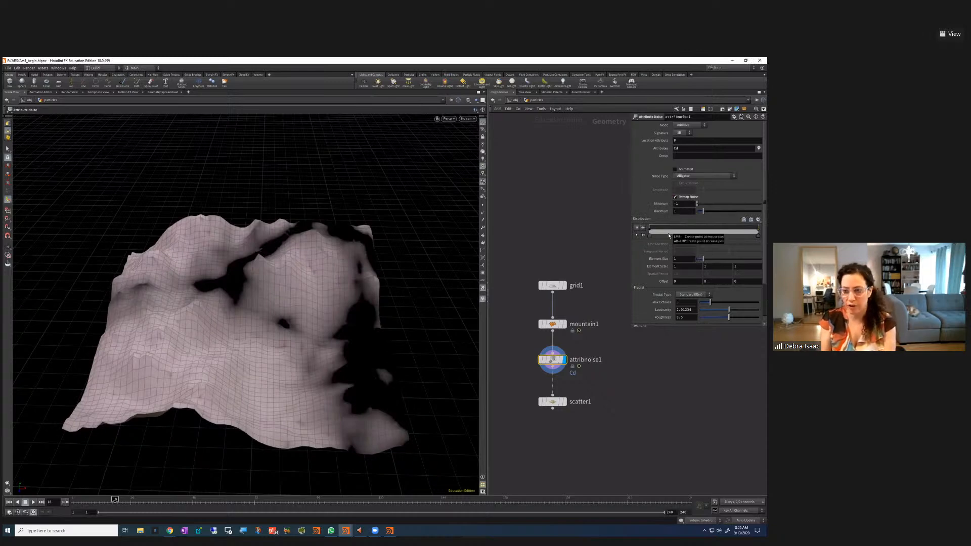
pyautogui.moveTo(650, 231); pyautogui.dragTo(650, 225)
pyautogui.click(752, 238)
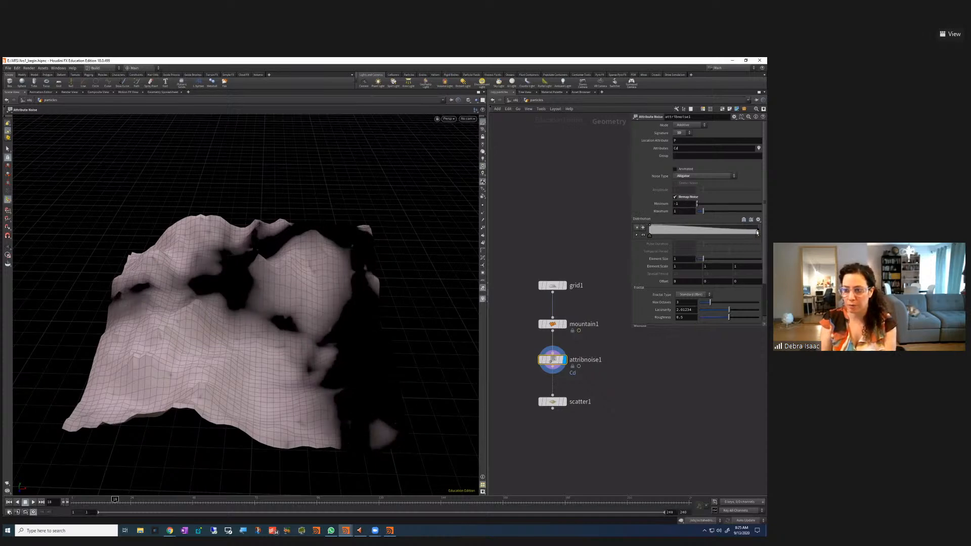
pyautogui.moveTo(757, 232); pyautogui.dragTo(758, 235)
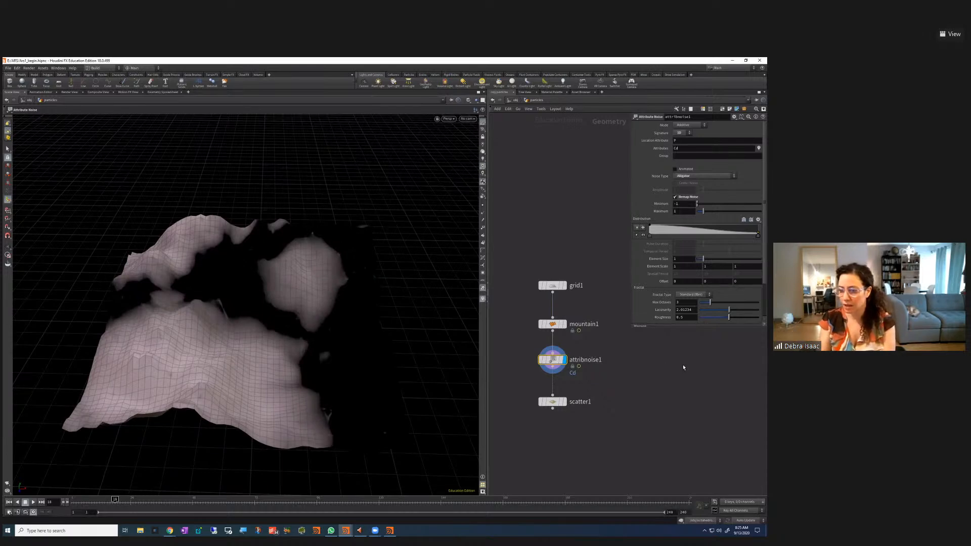
pyautogui.scroll(-3, 661, 276)
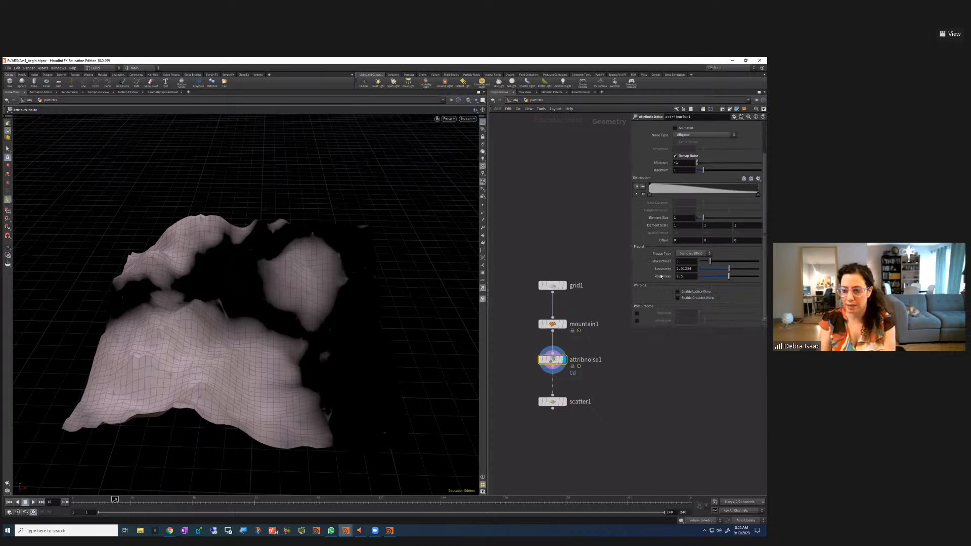
pyautogui.scroll(1, 675, 289)
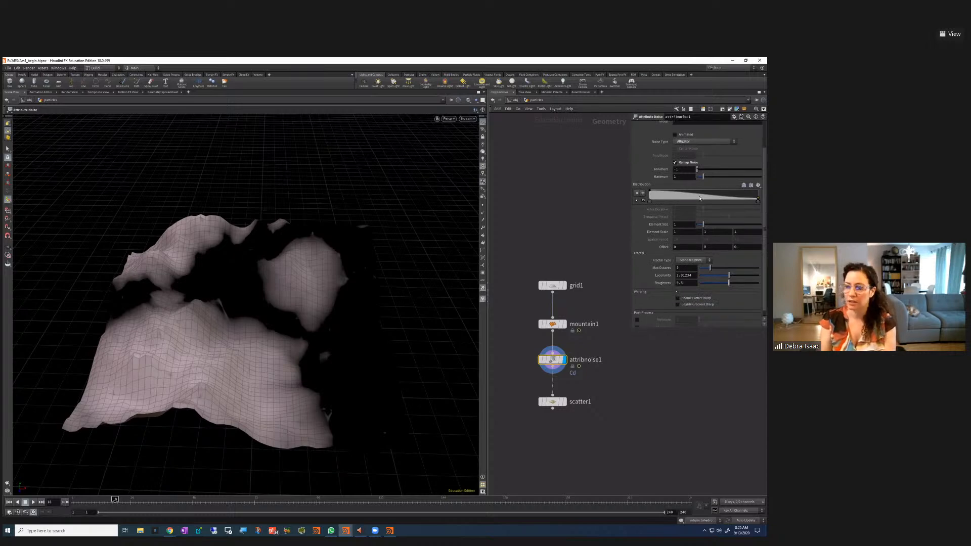
pyautogui.click(708, 247)
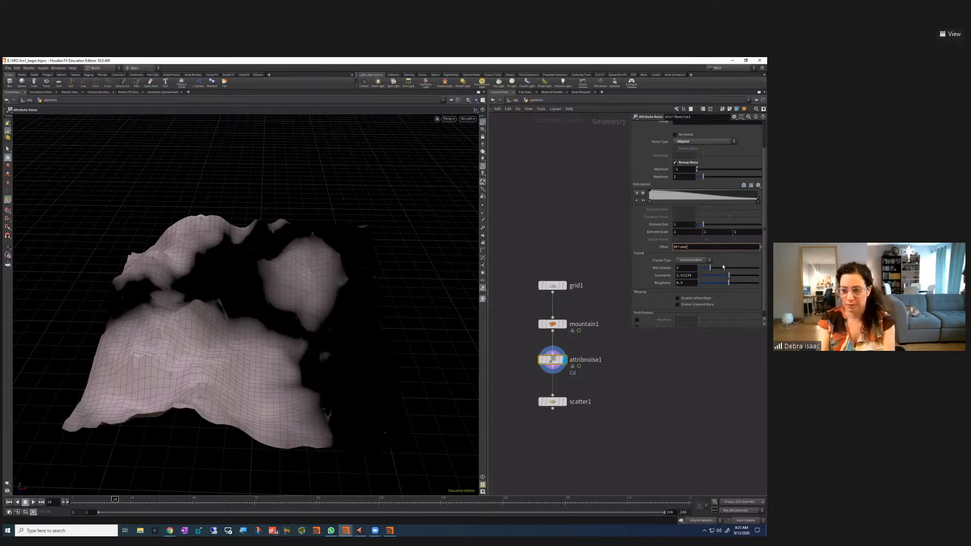
pyautogui.press('Return')
pyautogui.click(9, 502)
pyautogui.click(31, 502)
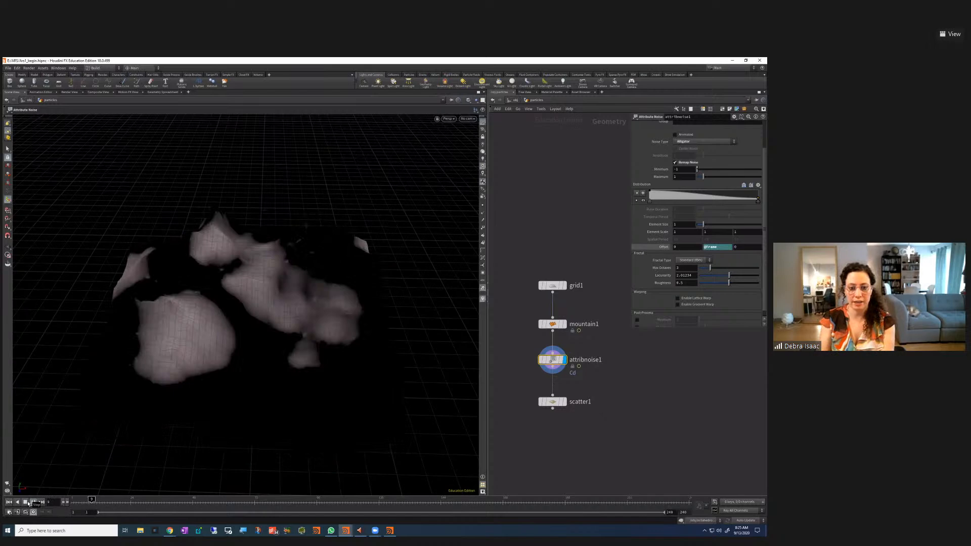
pyautogui.click(25, 502)
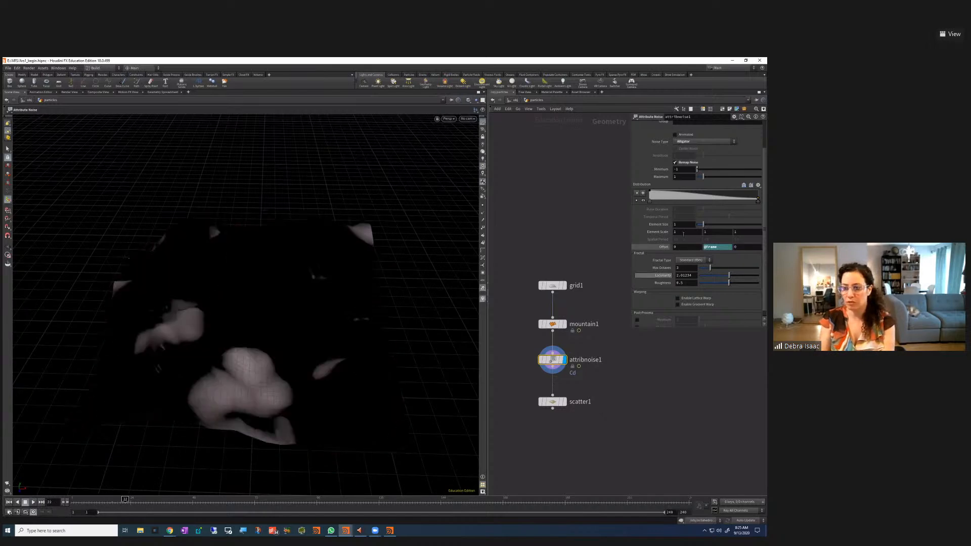
pyautogui.click(727, 247)
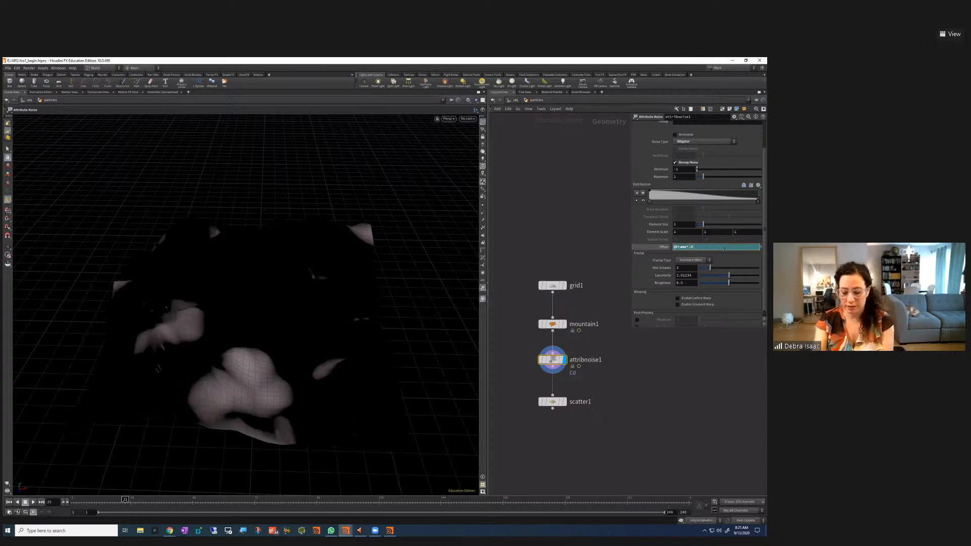
pyautogui.press('Return')
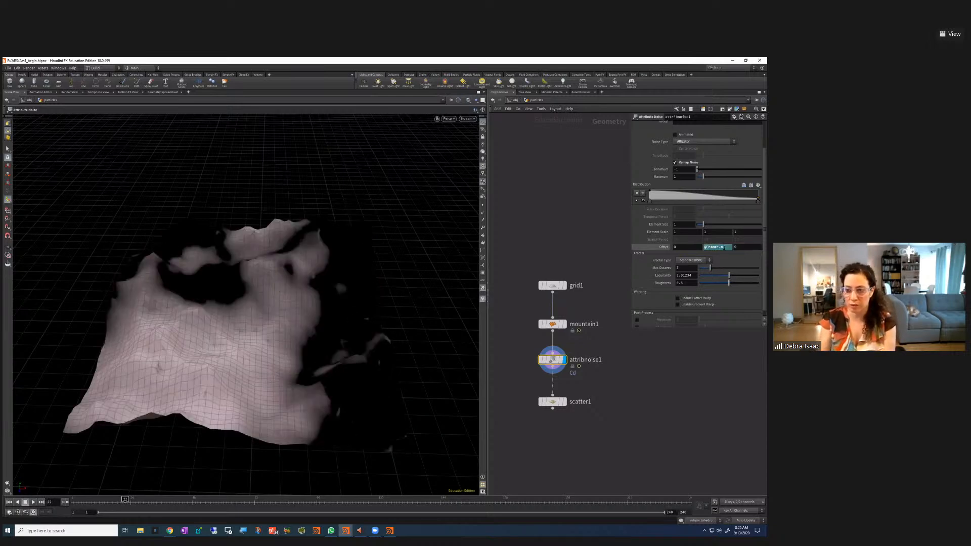
pyautogui.click(728, 247)
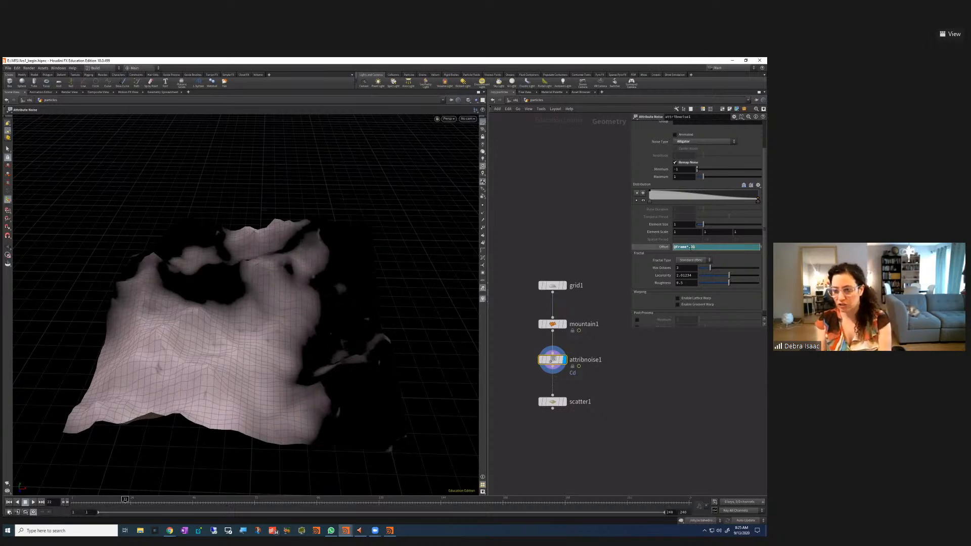
pyautogui.press('BackSpace')
pyautogui.write('2')
pyautogui.press('Return')
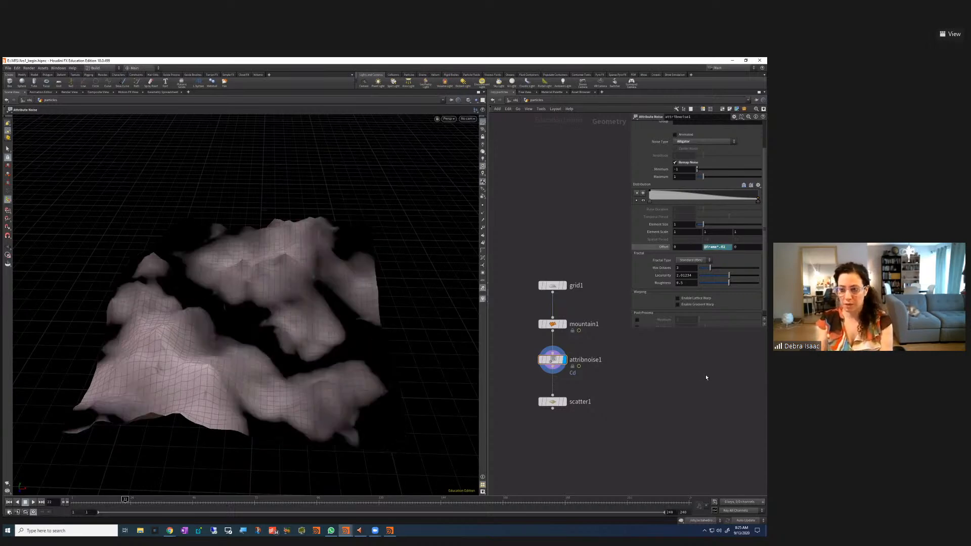
pyautogui.click(33, 502)
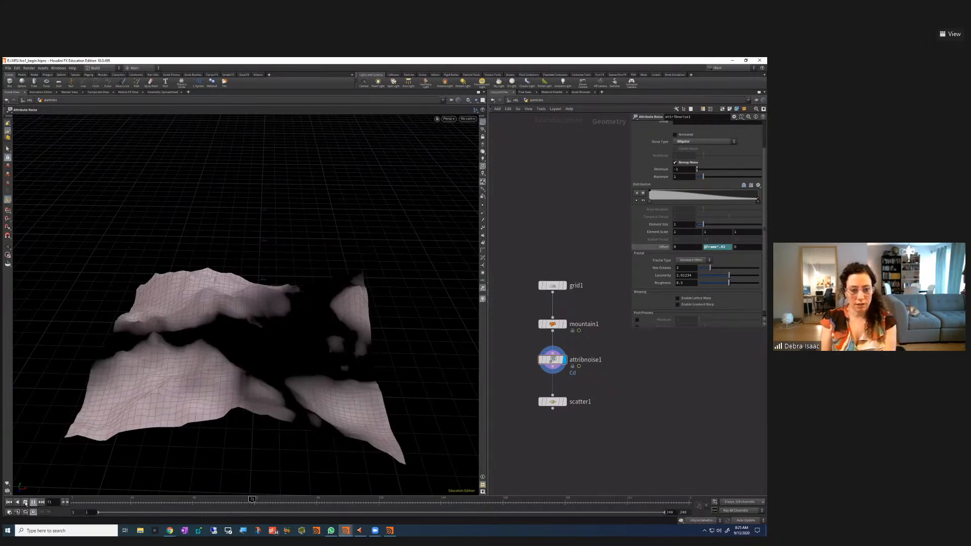
pyautogui.click(25, 503)
pyautogui.moveTo(496, 347); pyautogui.dragTo(606, 377)
pyautogui.scroll(2, 715, 183)
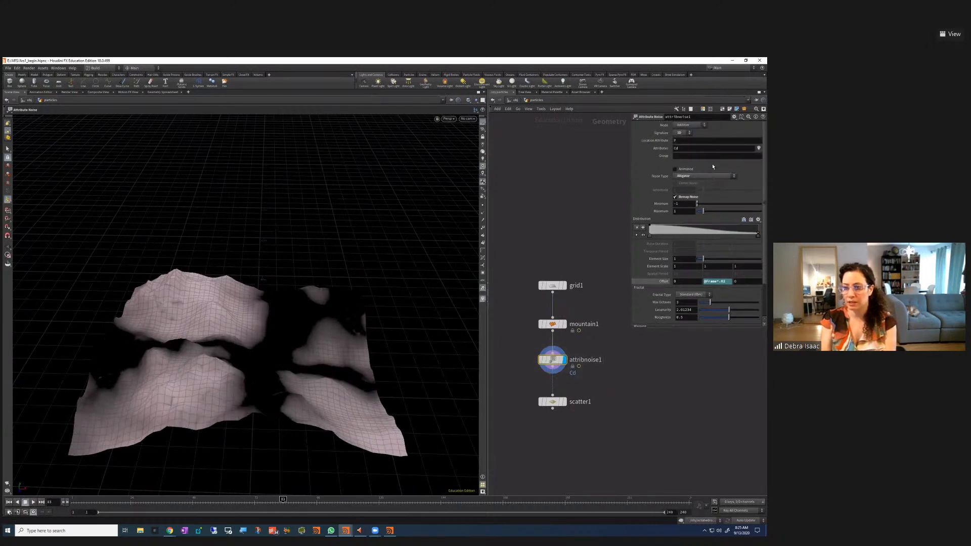
# Make attribnoise1 write a density attribute and enable scatter1's Density Attribute
pyautogui.write('den')
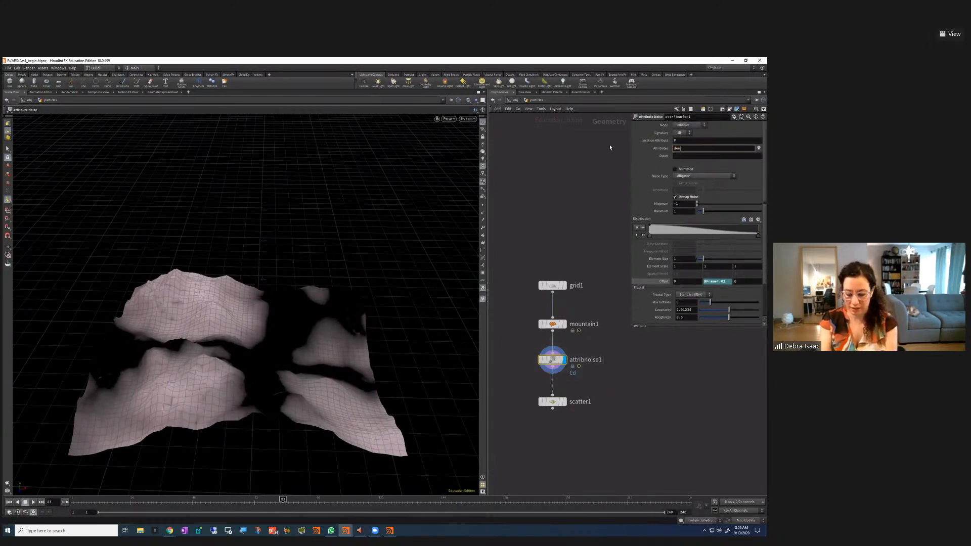
pyautogui.write('sity')
pyautogui.press('Return')
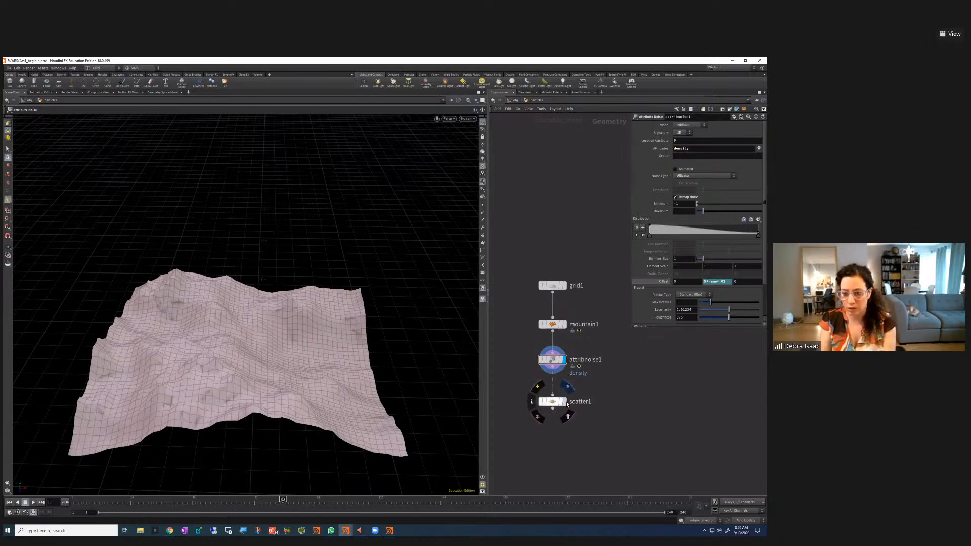
pyautogui.click(563, 401)
pyautogui.click(552, 402)
pyautogui.click(636, 156)
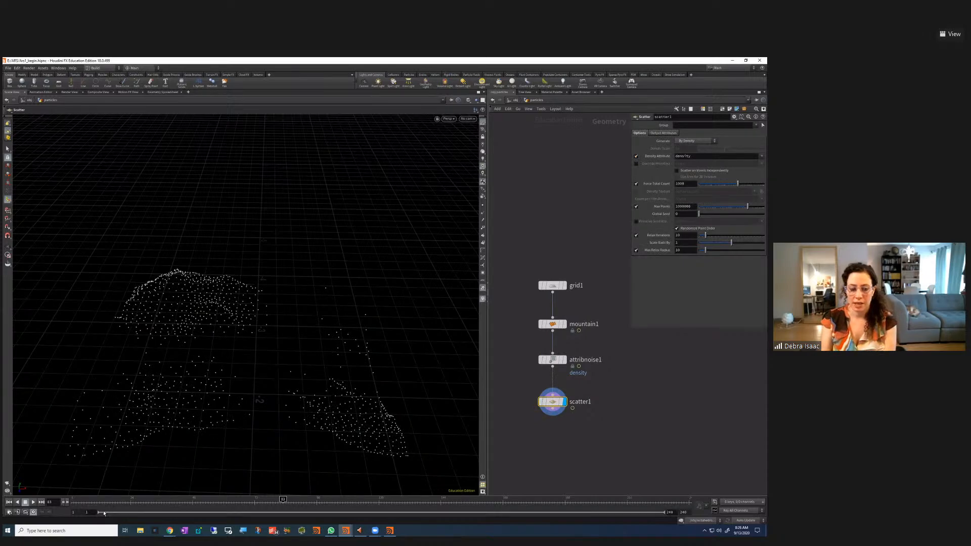
# Rewind to frame 1 and play to watch the density-driven points drift
pyautogui.click(9, 502)
pyautogui.click(32, 502)
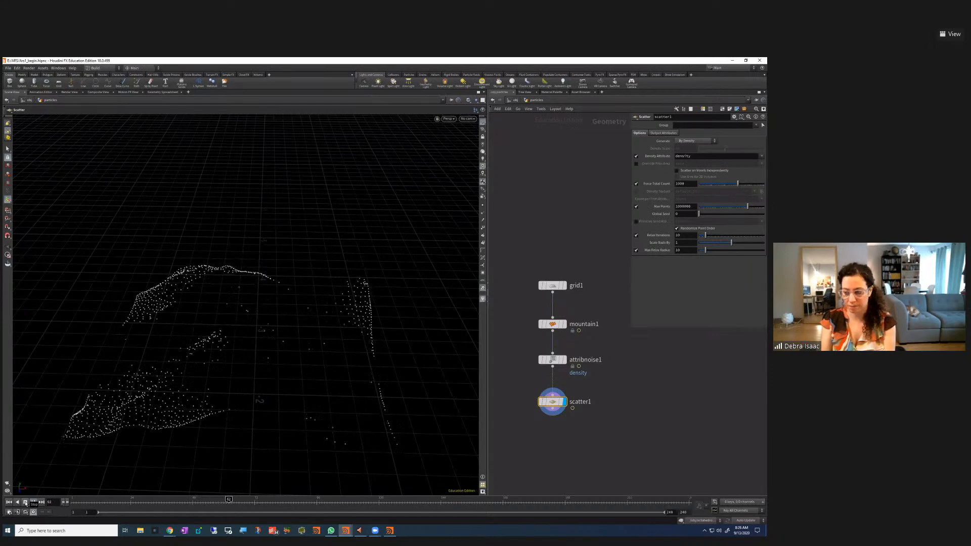
pyautogui.moveTo(584, 455); pyautogui.dragTo(586, 413, button='middle')
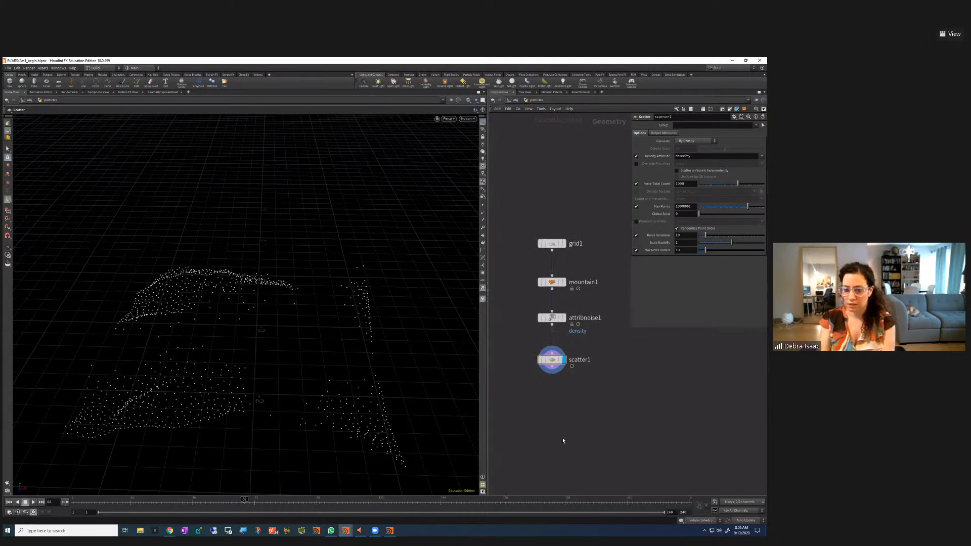
# Add a POP Network below scatter1 and wire scatter1's points into popnet
pyautogui.press('Tab')
pyautogui.write('pop')
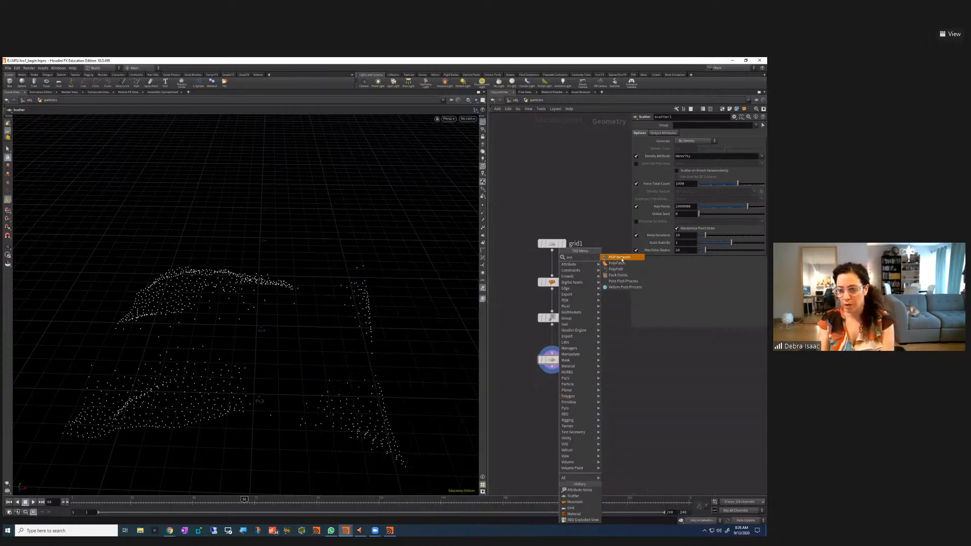
pyautogui.click(621, 257)
pyautogui.click(549, 416)
pyautogui.moveTo(551, 415); pyautogui.dragTo(558, 414)
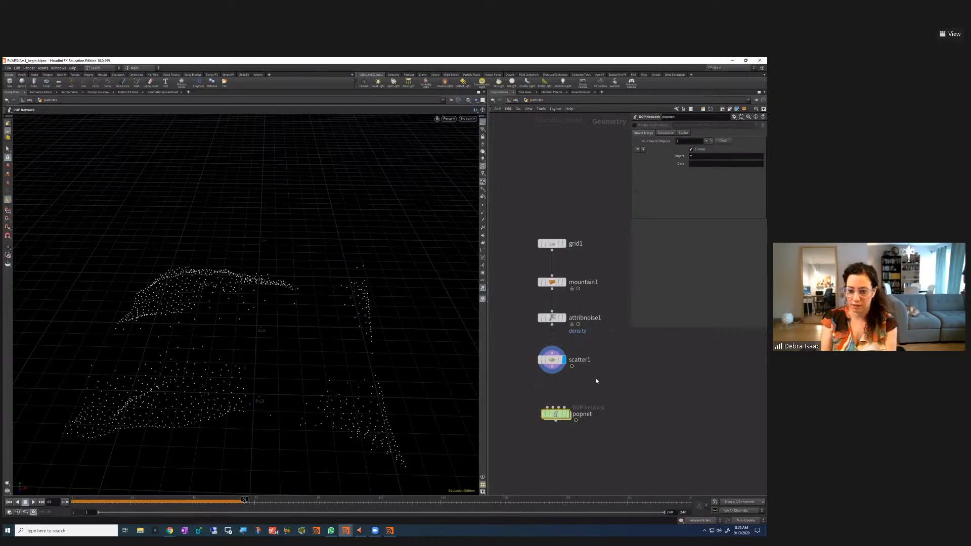
pyautogui.moveTo(554, 371); pyautogui.dragTo(555, 415)
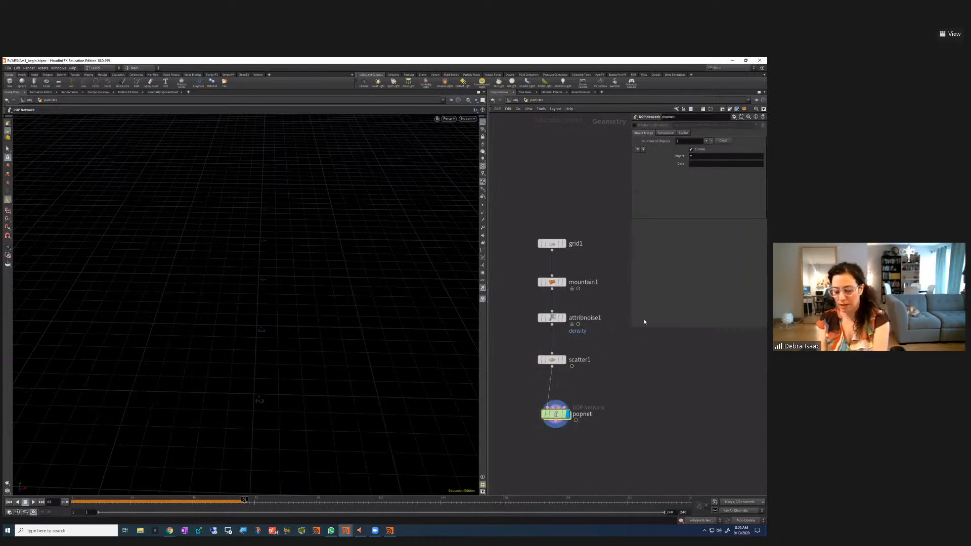
pyautogui.press('p')
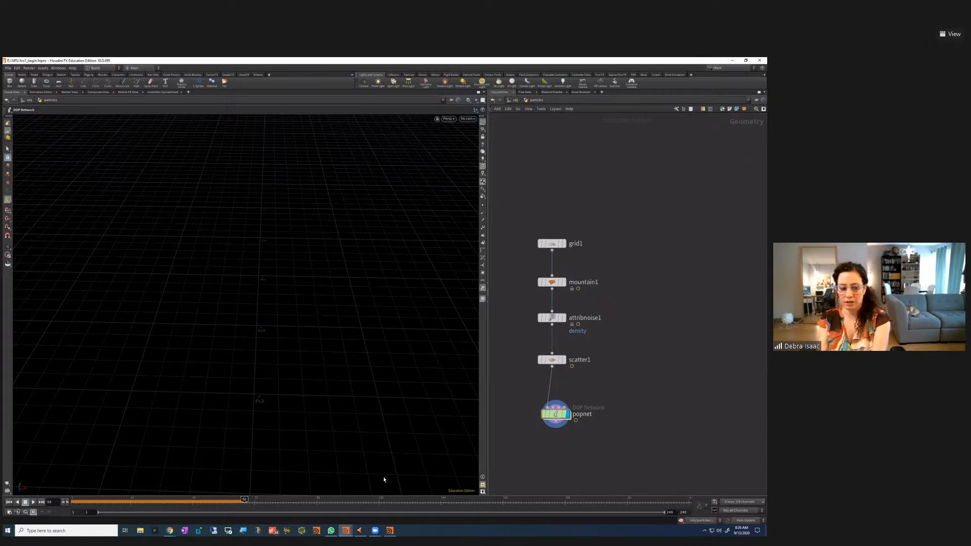
# Inside popnet, test-play the simulation, then show the source_first_input emitter's parameters
pyautogui.click(9, 502)
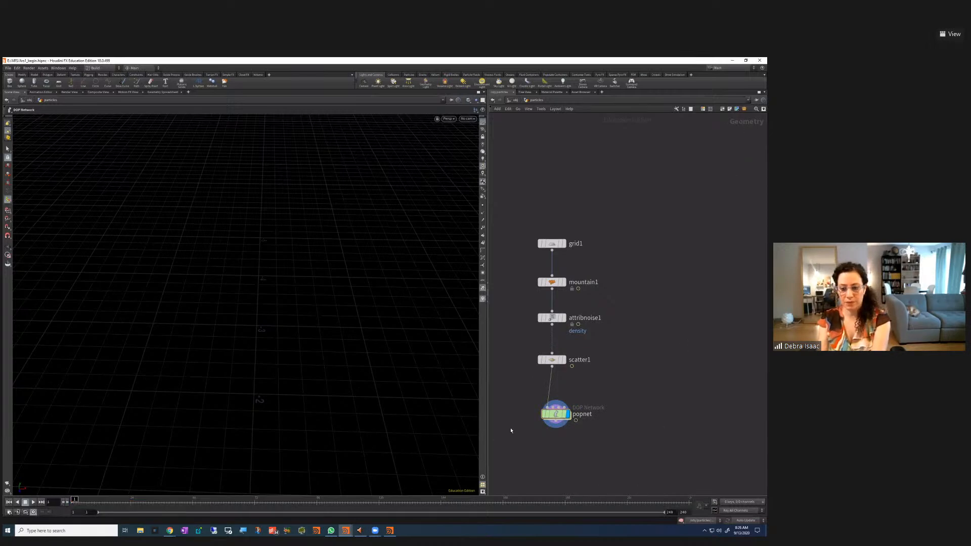
pyautogui.doubleClick(558, 415)
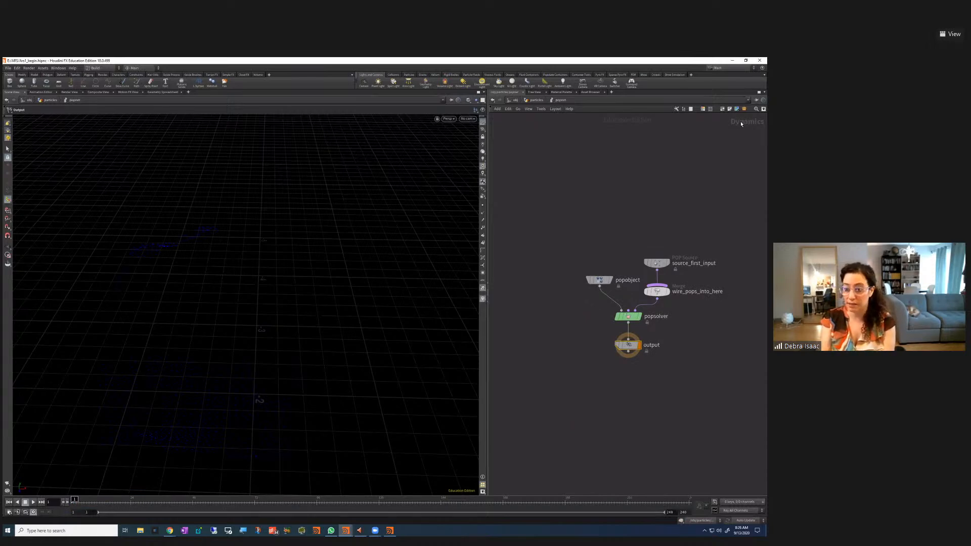
pyautogui.scroll(3, 696, 409)
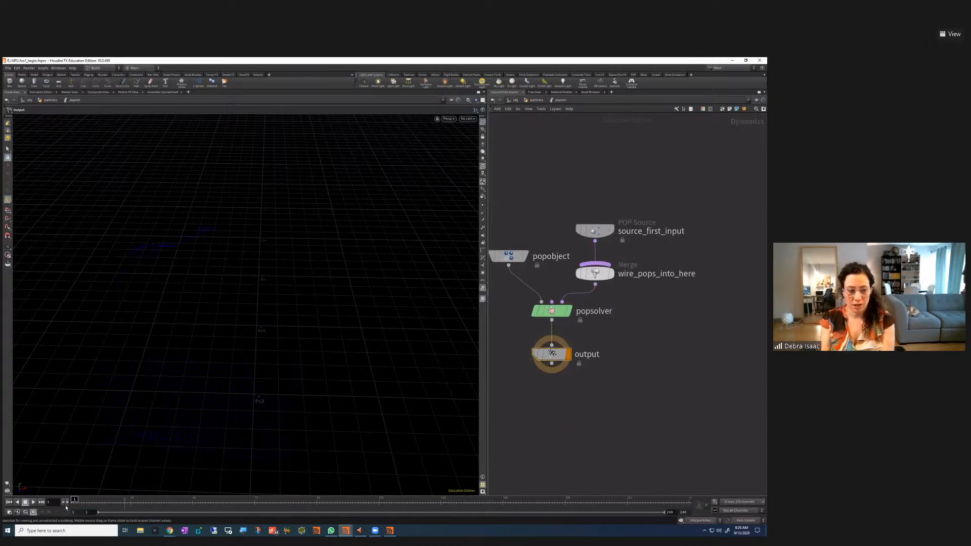
pyautogui.click(32, 502)
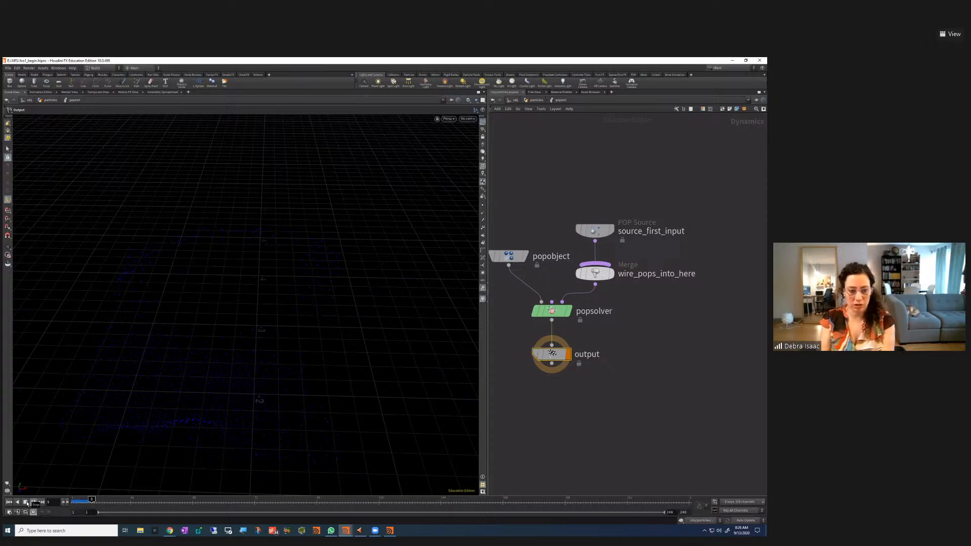
pyautogui.click(9, 502)
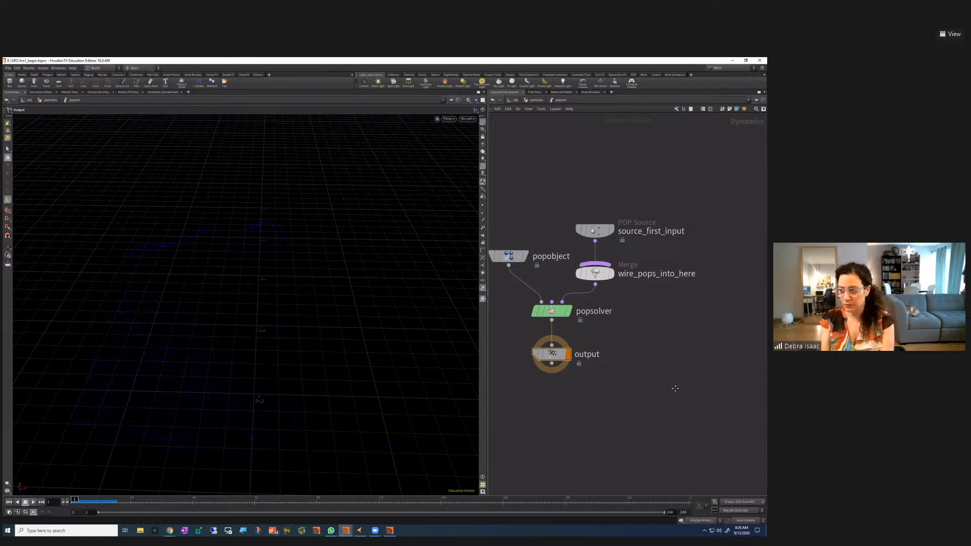
pyautogui.moveTo(671, 391); pyautogui.dragTo(683, 389, button='middle')
pyautogui.moveTo(575, 202); pyautogui.dragTo(654, 241)
pyautogui.press('p')
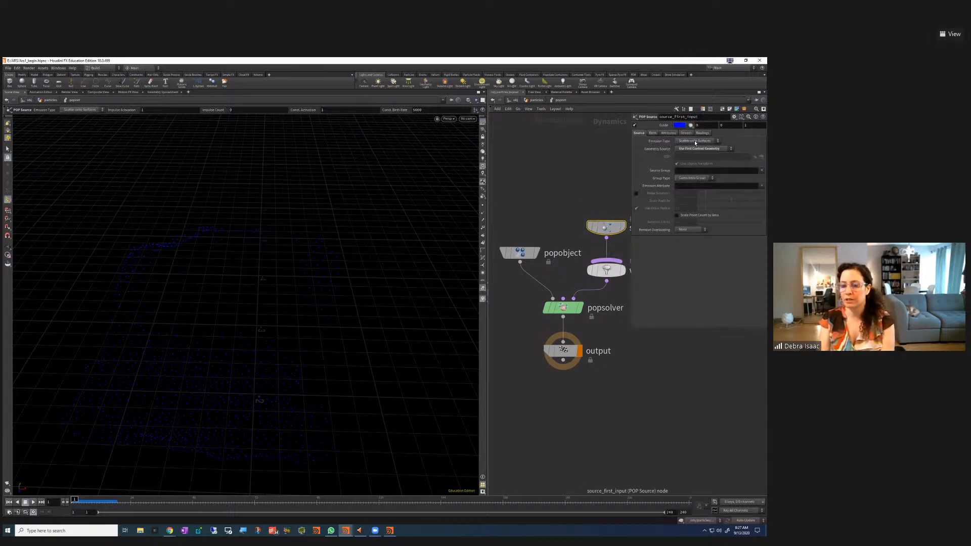
# Set the POP Source Emission Type to Points, test-play, rewind, and show its Birth settings
pyautogui.click(695, 142)
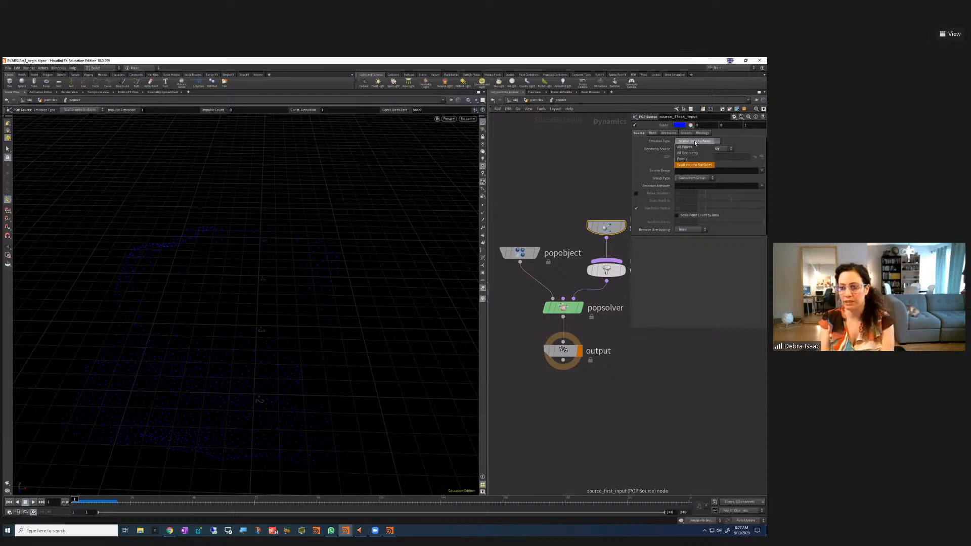
pyautogui.click(686, 159)
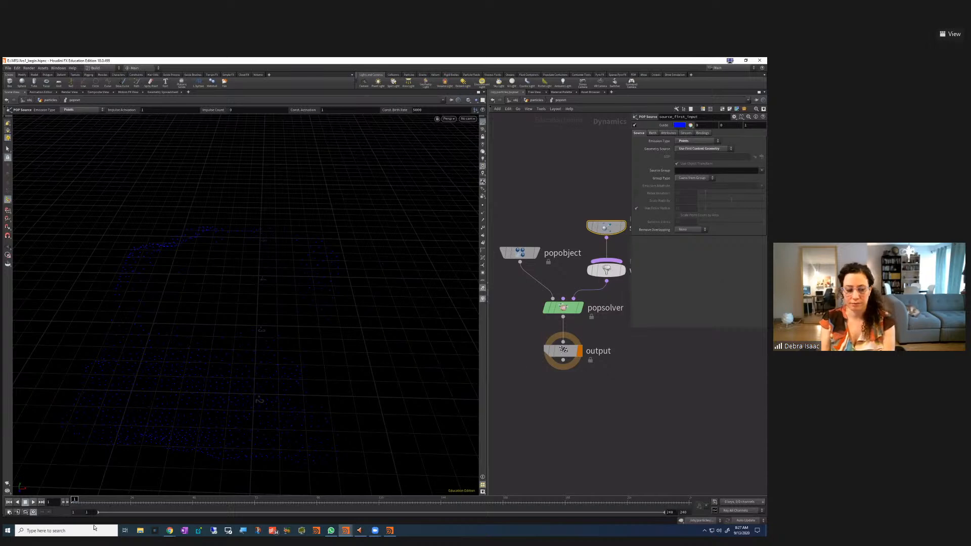
pyautogui.click(32, 502)
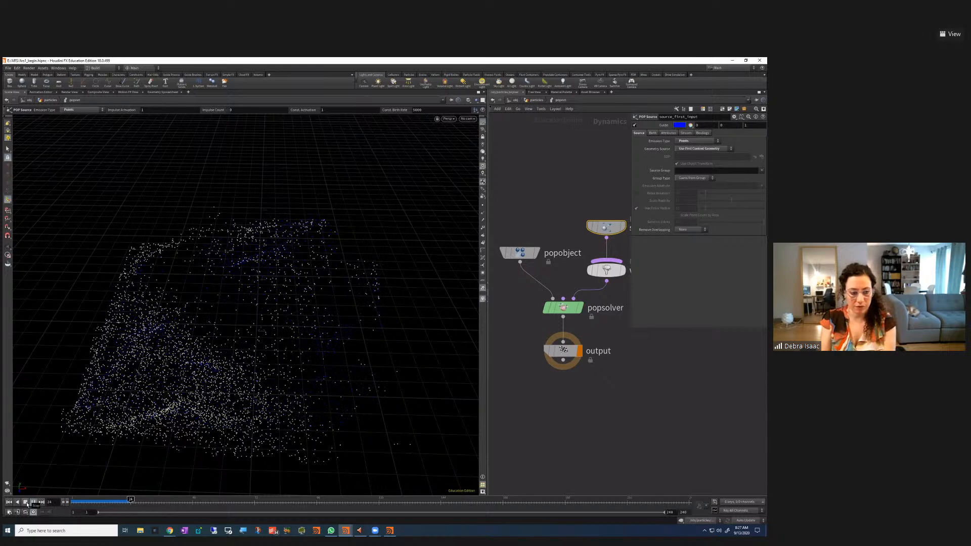
pyautogui.click(27, 505)
pyautogui.click(9, 502)
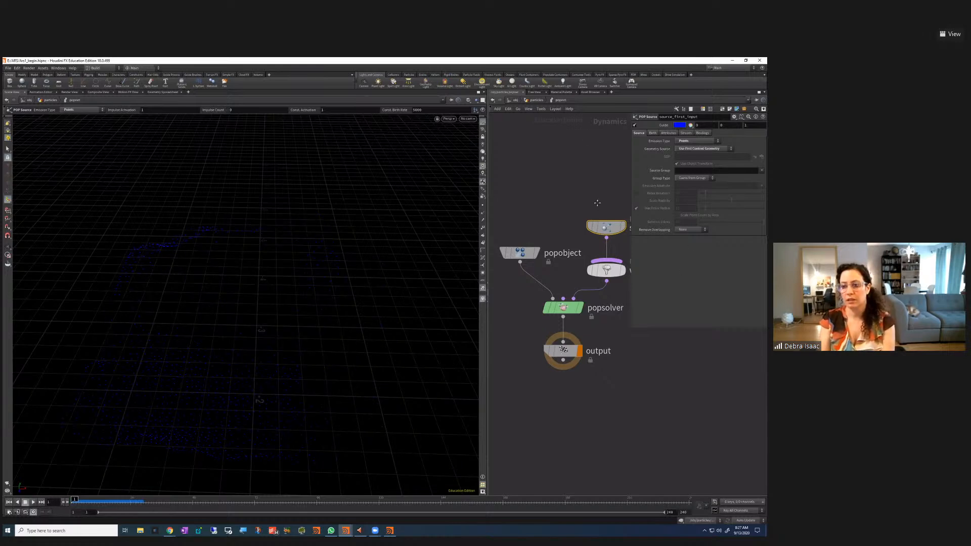
pyautogui.moveTo(597, 201); pyautogui.dragTo(592, 230, button='middle')
pyautogui.click(653, 132)
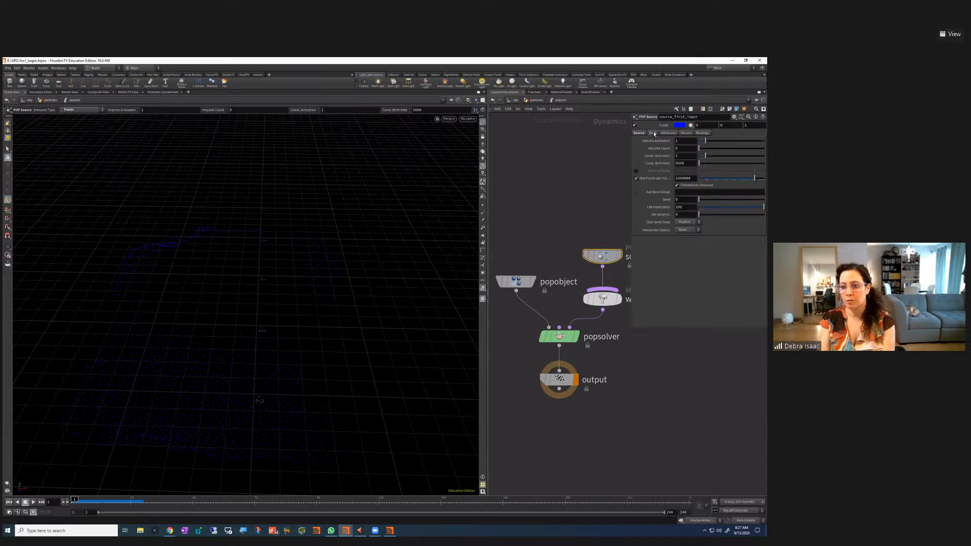
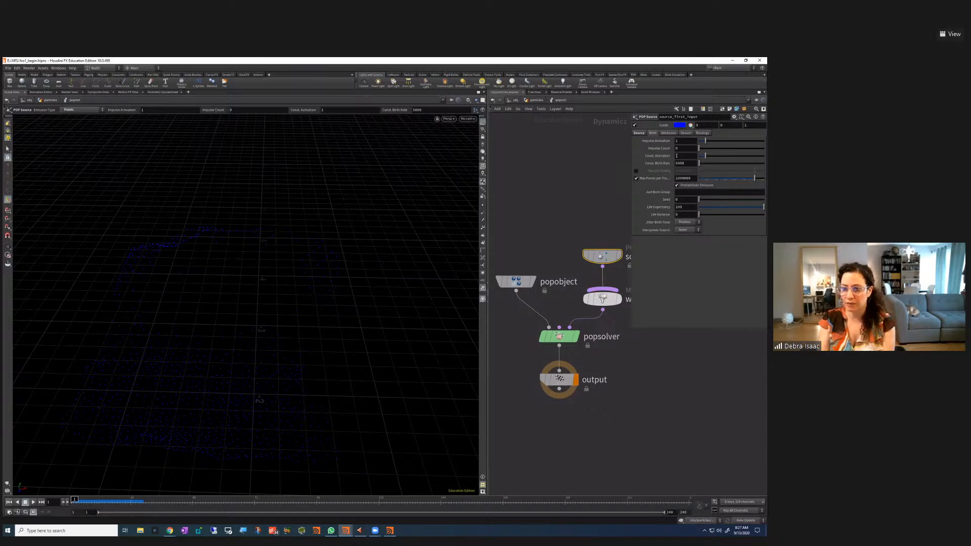
# Set Const. Activation to 0 and Impulse Count to 50, then preview the burst and rewind to frame 1
pyautogui.moveTo(668, 159)
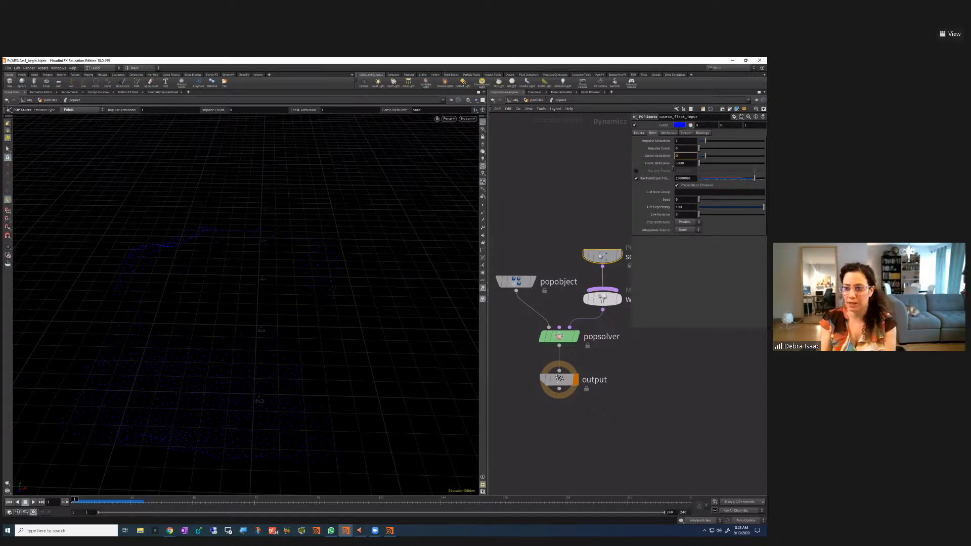
pyautogui.press('Return')
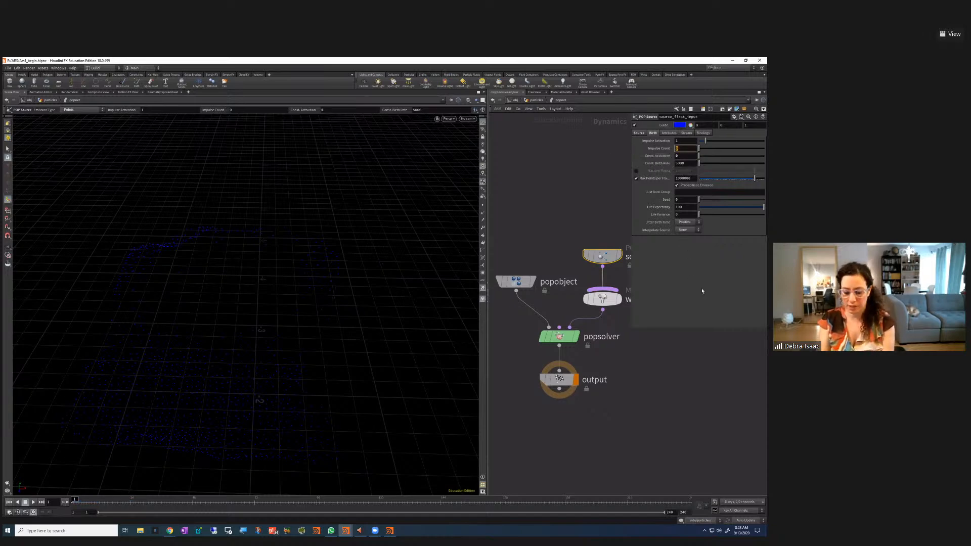
pyautogui.press('Return')
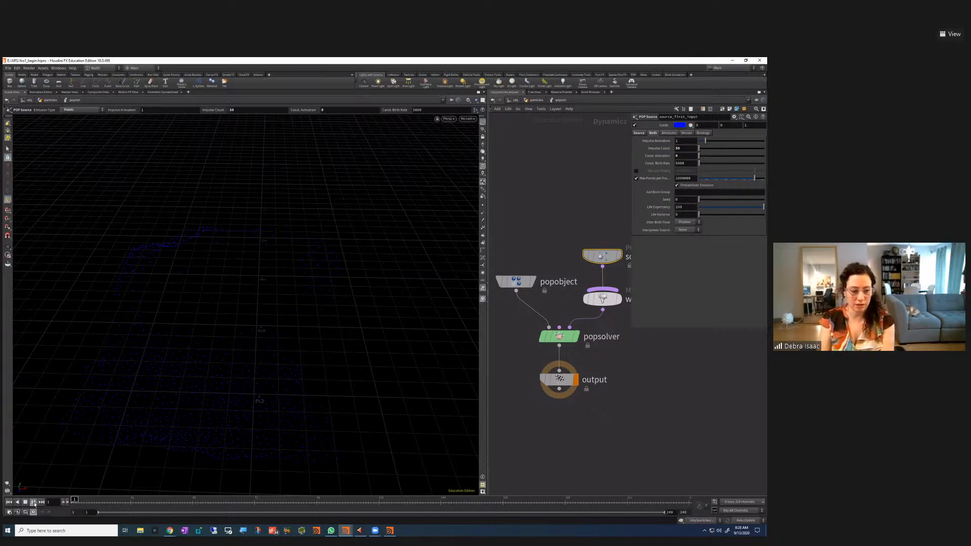
pyautogui.click(25, 503)
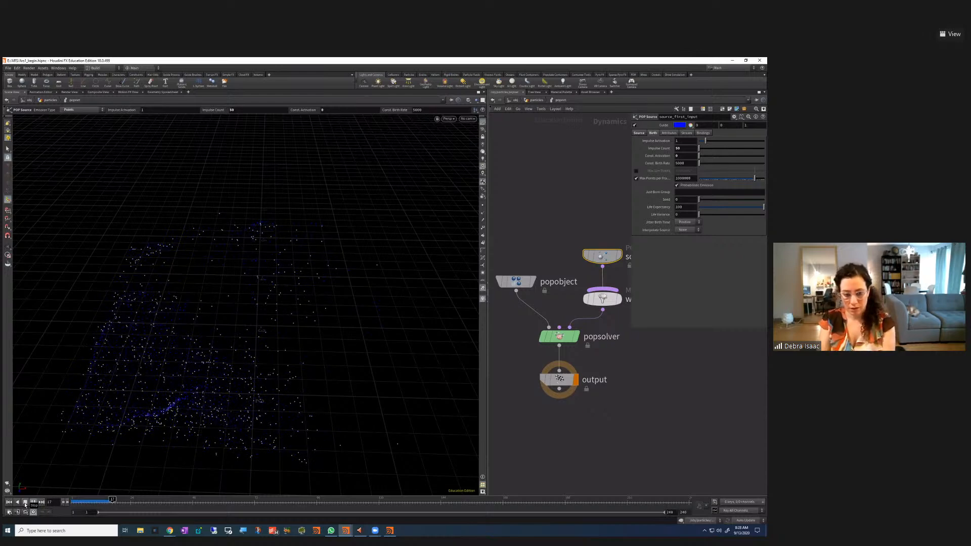
pyautogui.hotkey('ctrl', 'Up')
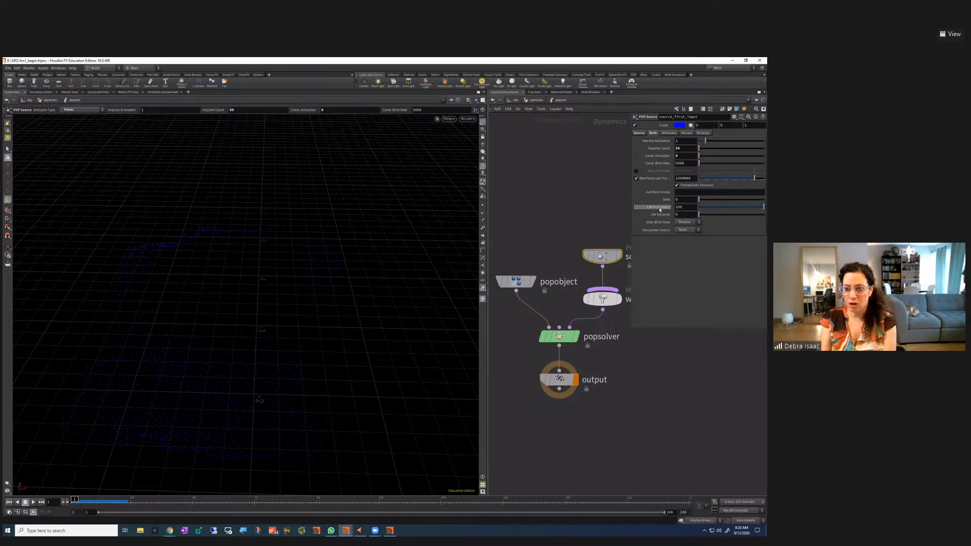
# Set Life Expectancy to 10, then play the shorter-lived particles and rewind to frame 1
pyautogui.moveTo(660, 210)
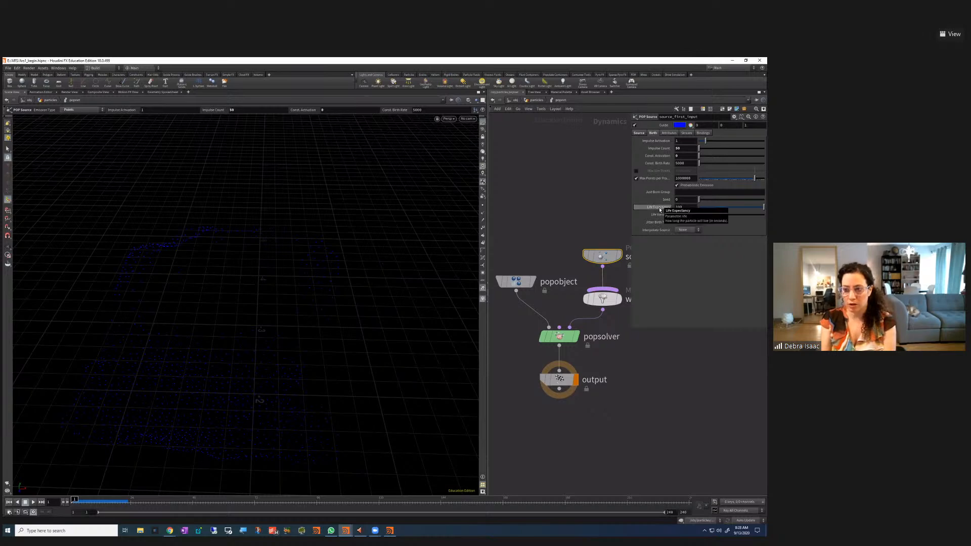
pyautogui.click(690, 208)
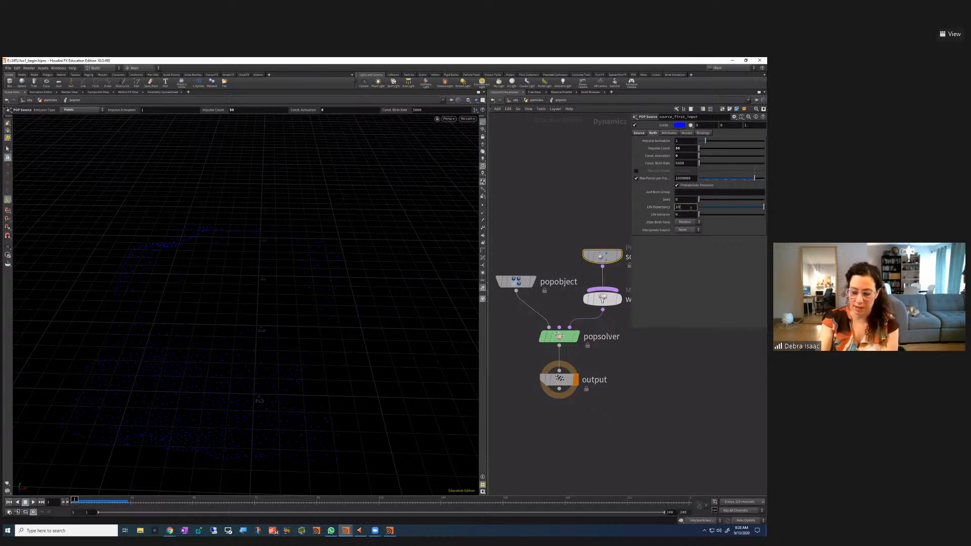
pyautogui.write('10')
pyautogui.press('Return')
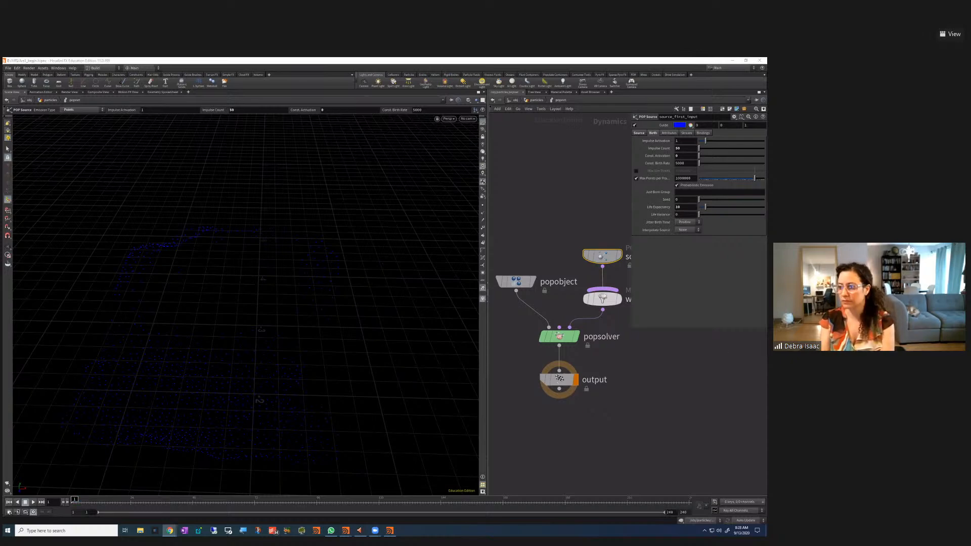
pyautogui.click(643, 436)
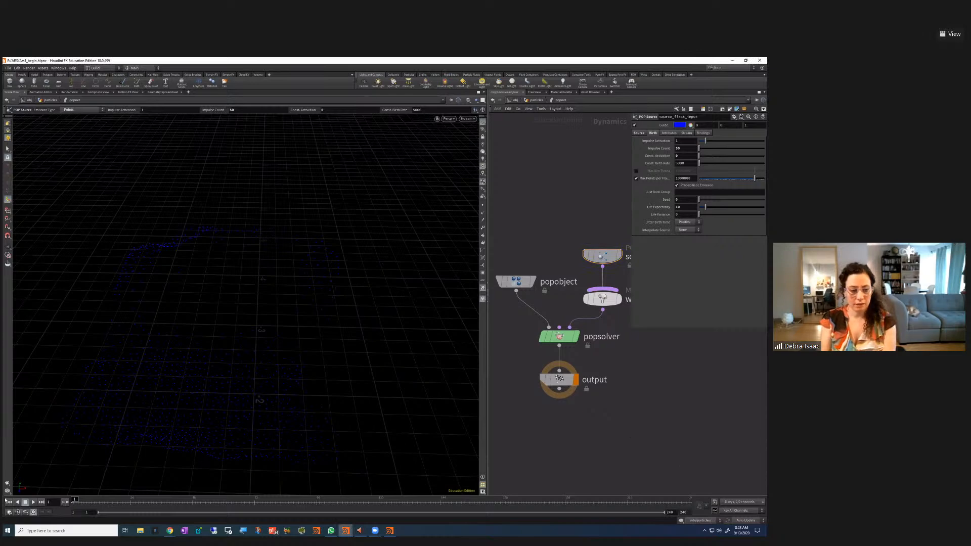
pyautogui.click(32, 502)
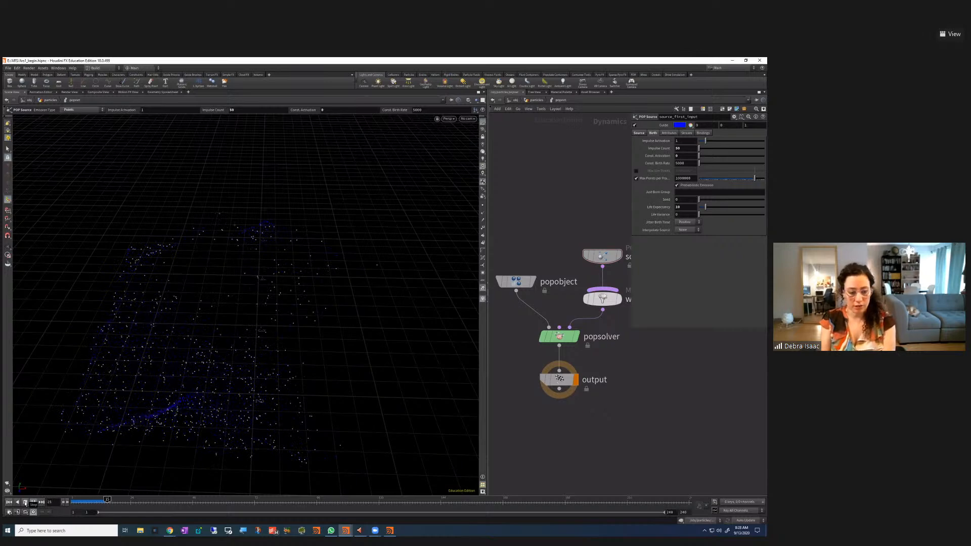
pyautogui.click(25, 502)
pyautogui.click(9, 502)
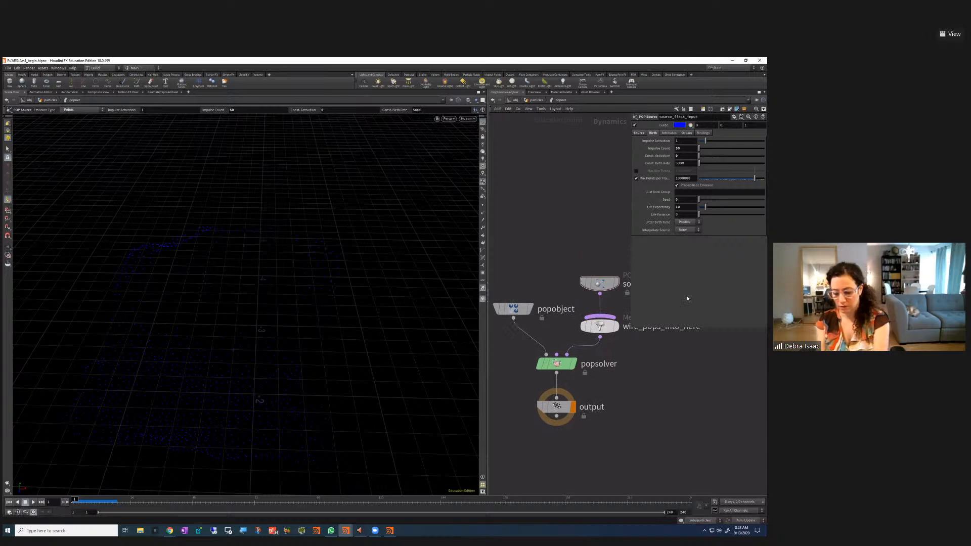
# Make room below the POP Source and drop a POP Wind node onto its wire, then play the simulation
pyautogui.press('p')
pyautogui.moveTo(600, 282); pyautogui.dragTo(600, 199)
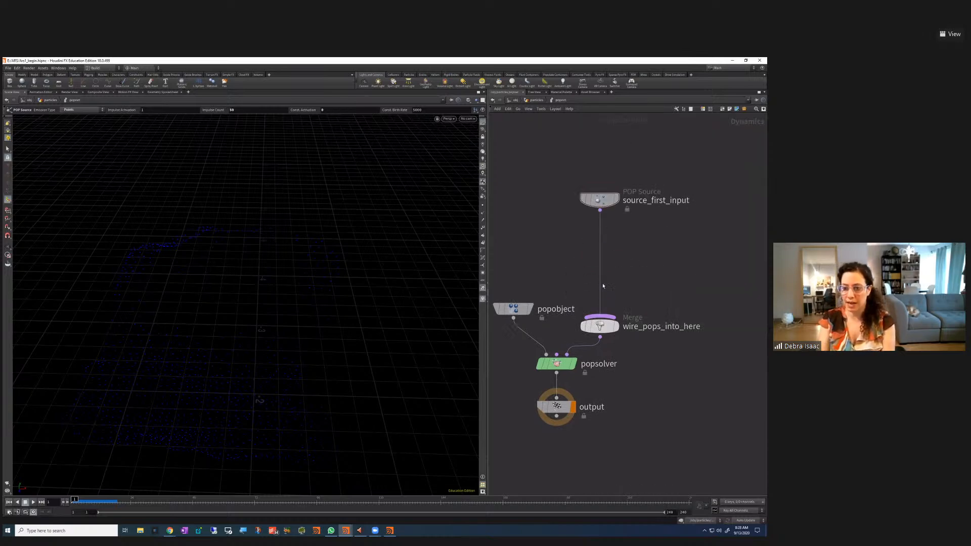
pyautogui.scroll(-2, 711, 263)
pyautogui.moveTo(632, 254); pyautogui.dragTo(635, 252)
pyautogui.press('Tab')
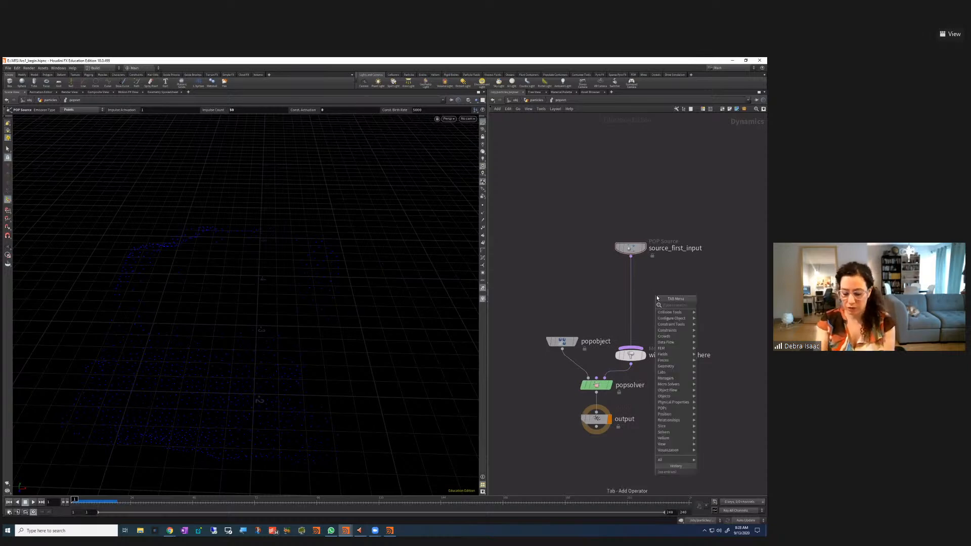
pyautogui.write('pop')
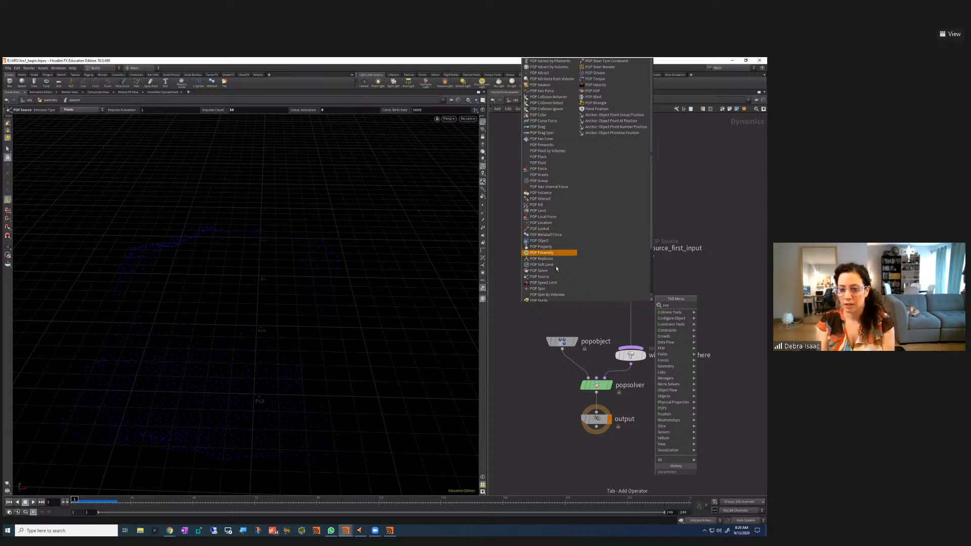
pyautogui.click(594, 96)
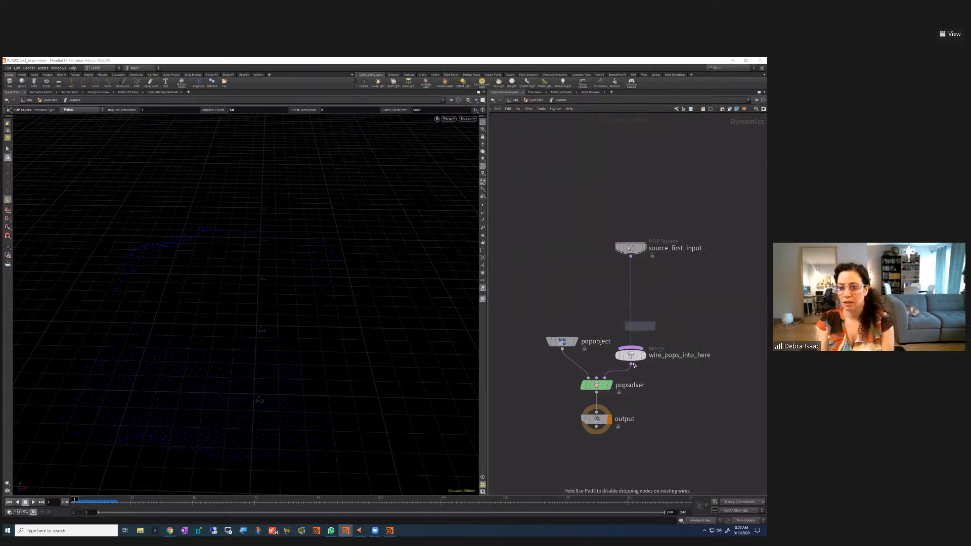
pyautogui.click(635, 310)
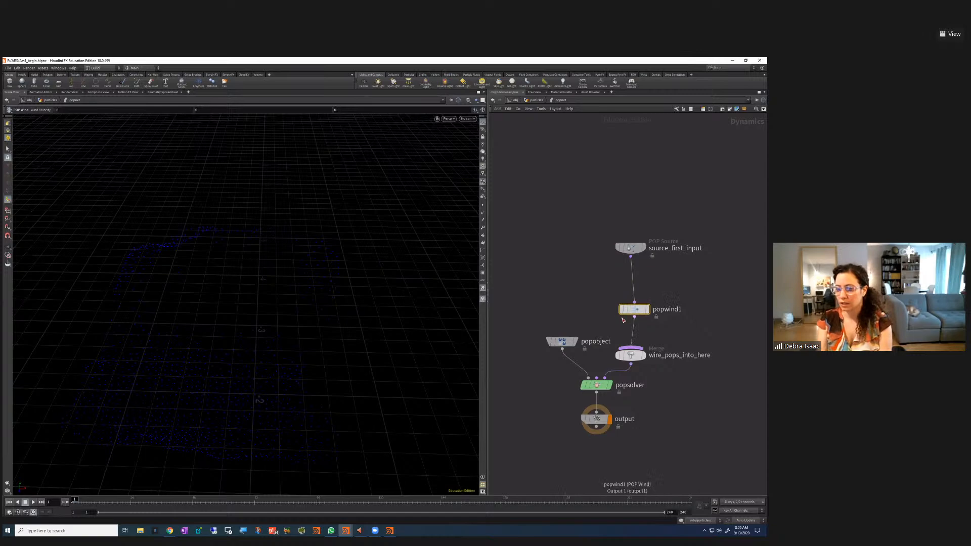
pyautogui.moveTo(644, 318); pyautogui.dragTo(581, 314, button='middle')
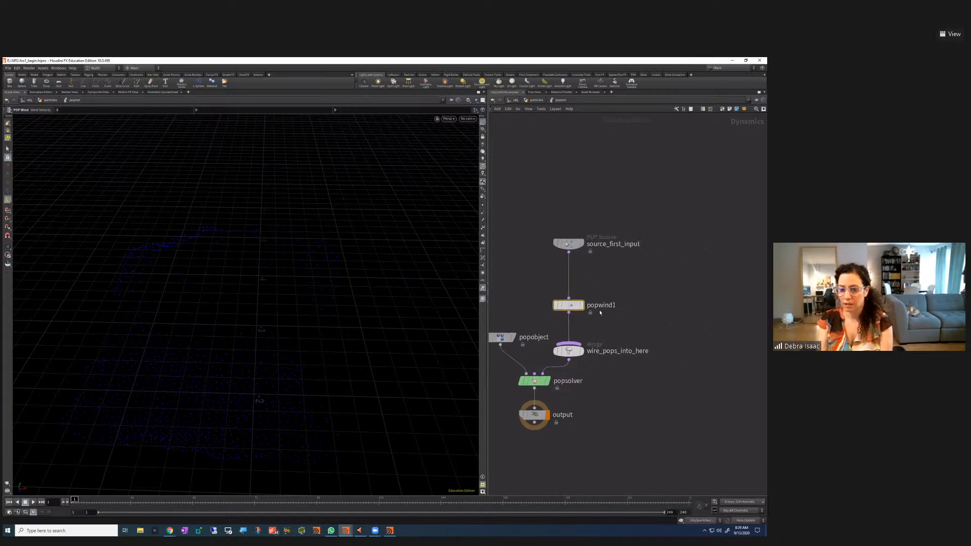
pyautogui.click(33, 502)
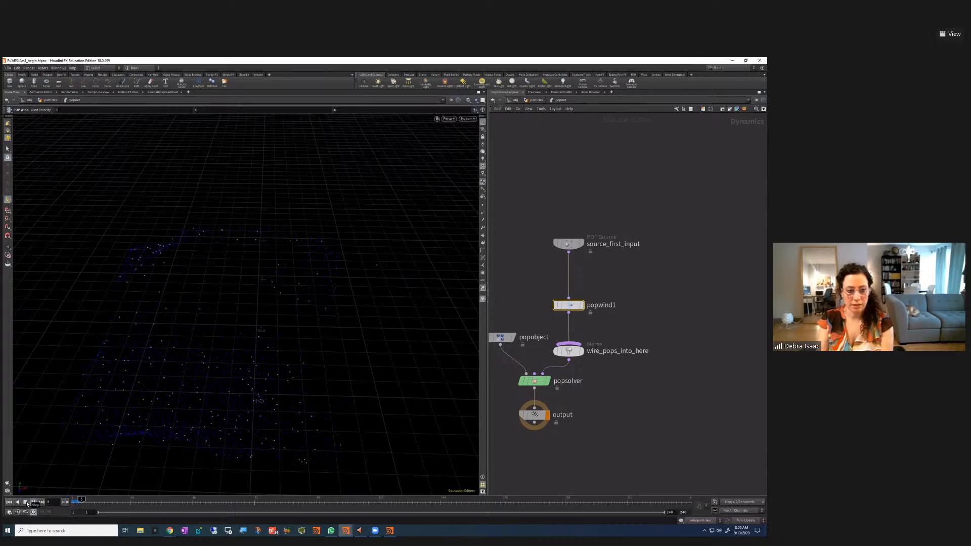
pyautogui.press('p')
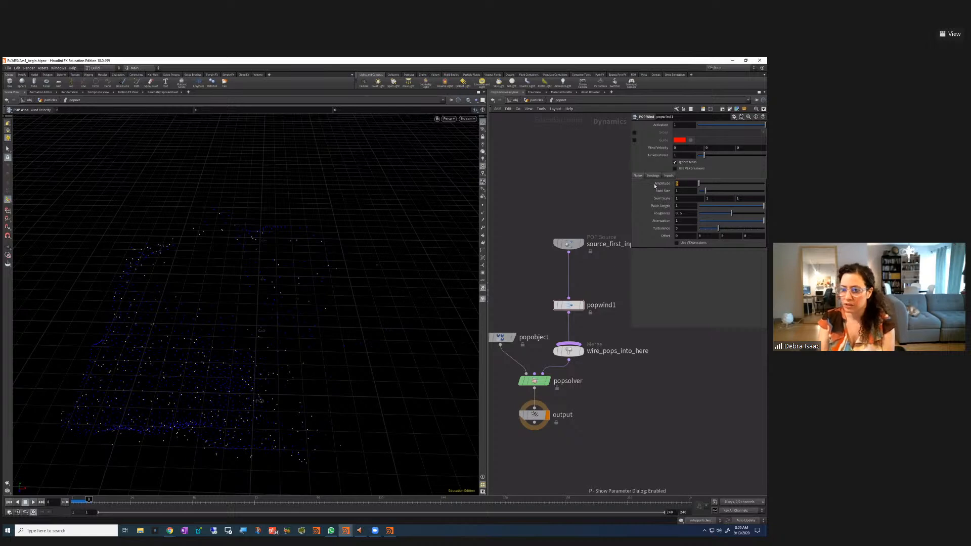
# Set the wind Amplitude to 1.5 and replay the simulation from frame 1
pyautogui.write('5')
pyautogui.press('Return')
pyautogui.click(9, 502)
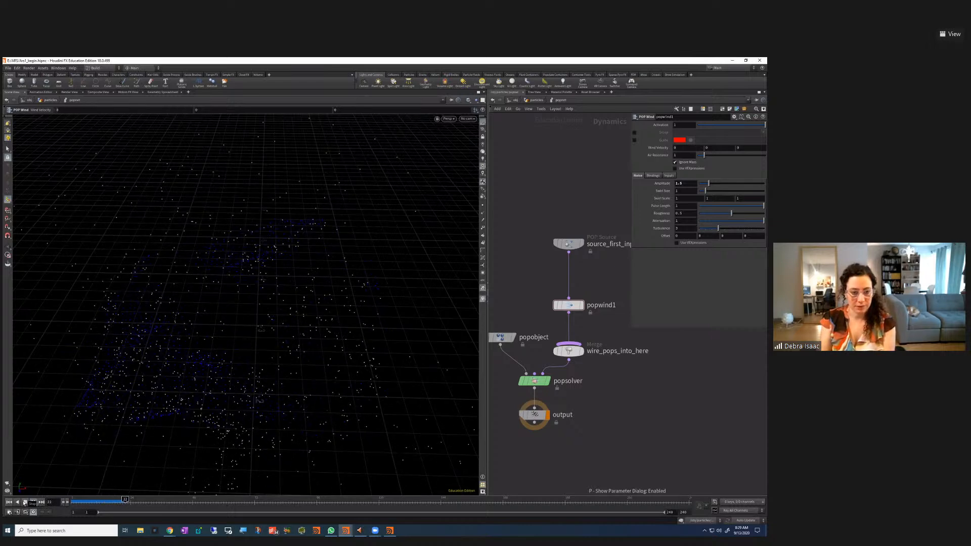
pyautogui.click(24, 502)
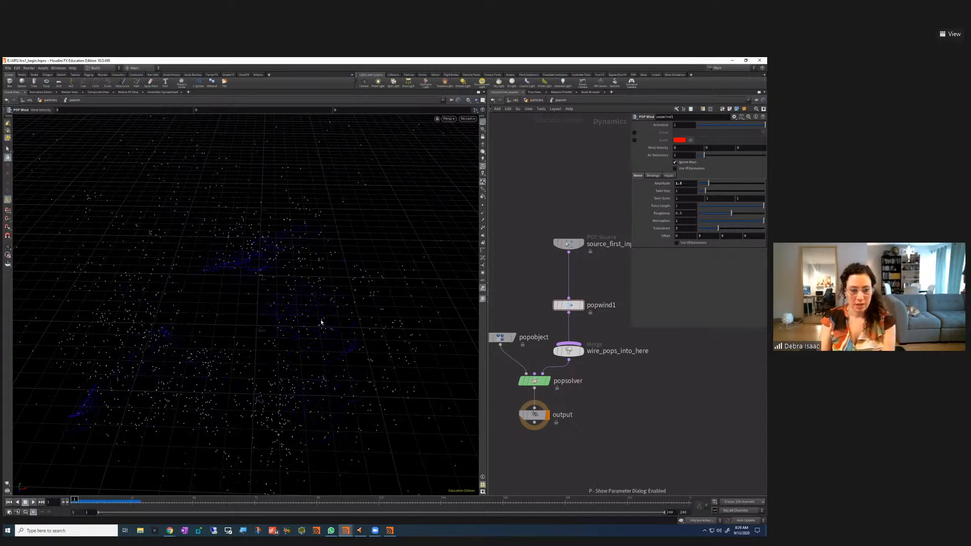
# Turn off the POP Source's Guide display so its blue particles disappear, and replay the simulation
pyautogui.press('Escape')
pyautogui.moveTo(304, 340); pyautogui.dragTo(570, 243)
pyautogui.click(570, 245)
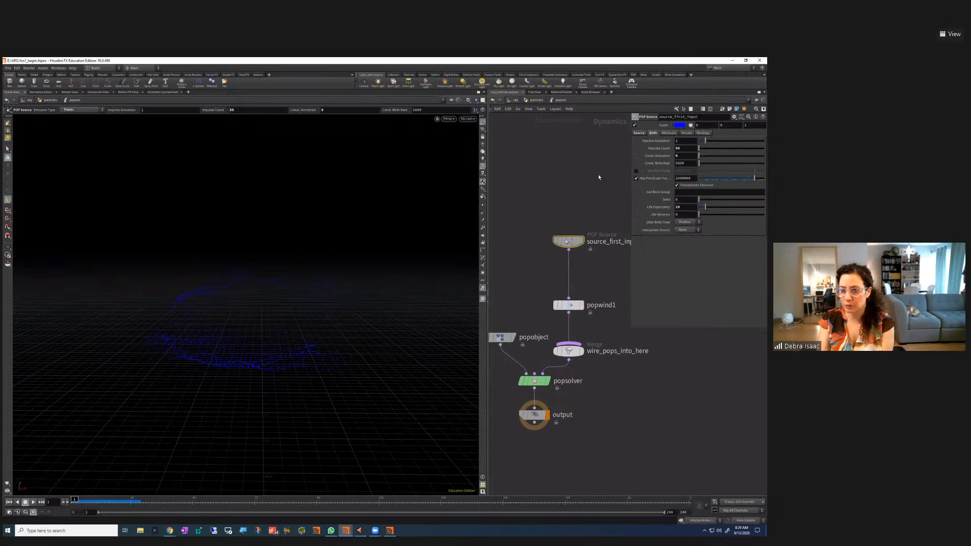
pyautogui.click(636, 126)
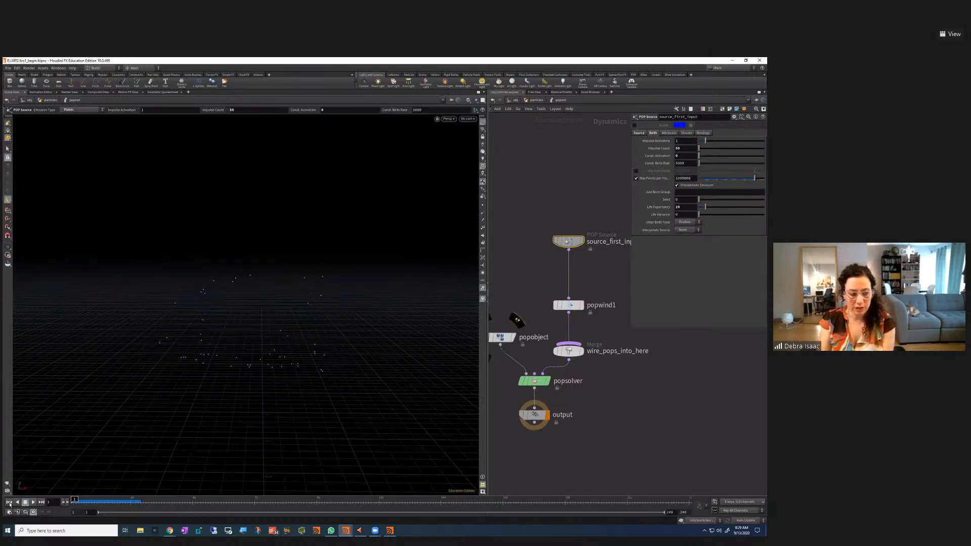
pyautogui.click(34, 502)
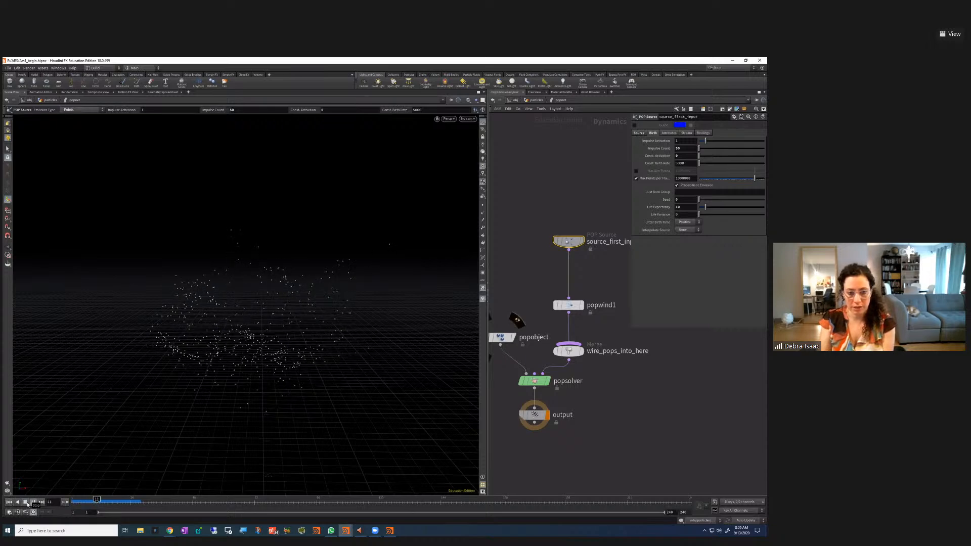
pyautogui.click(28, 504)
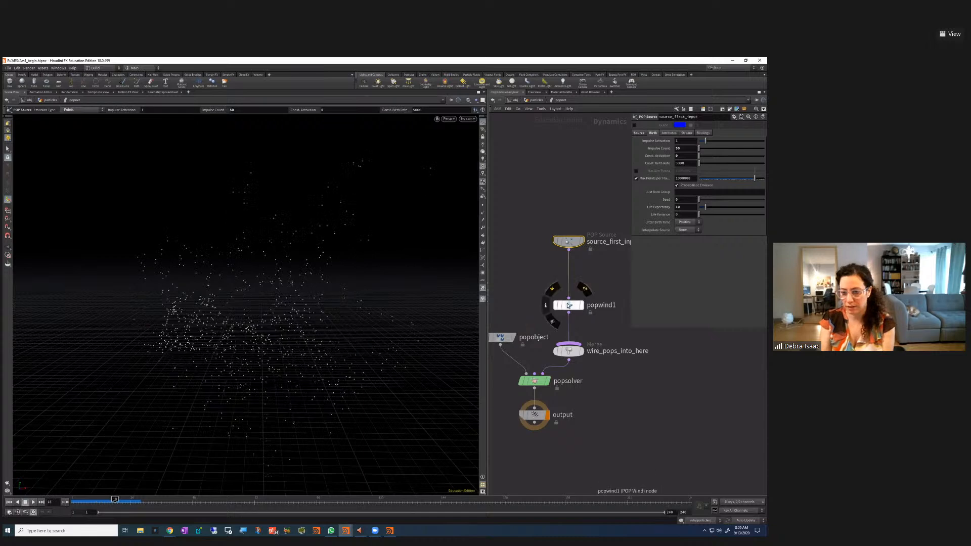
pyautogui.click(568, 305)
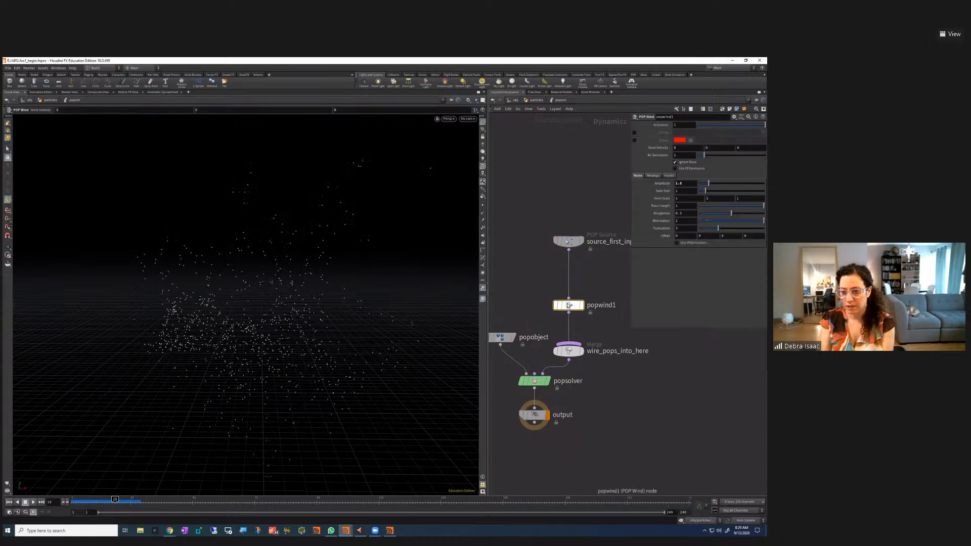
# Show popwind1's guide, and set its Amplitude to 1.5 and Swirl Size to 4
pyautogui.click(634, 141)
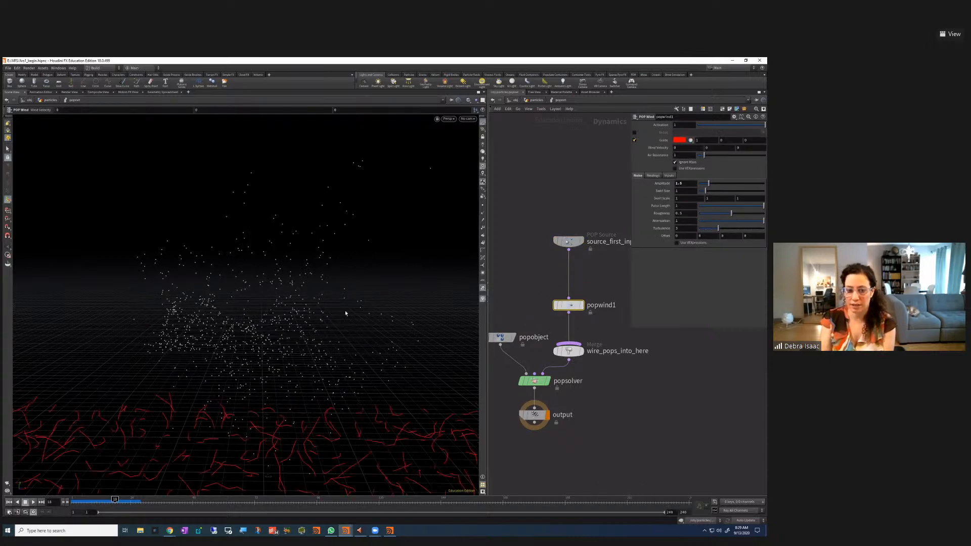
pyautogui.press('Escape')
pyautogui.moveTo(239, 368); pyautogui.dragTo(236, 369)
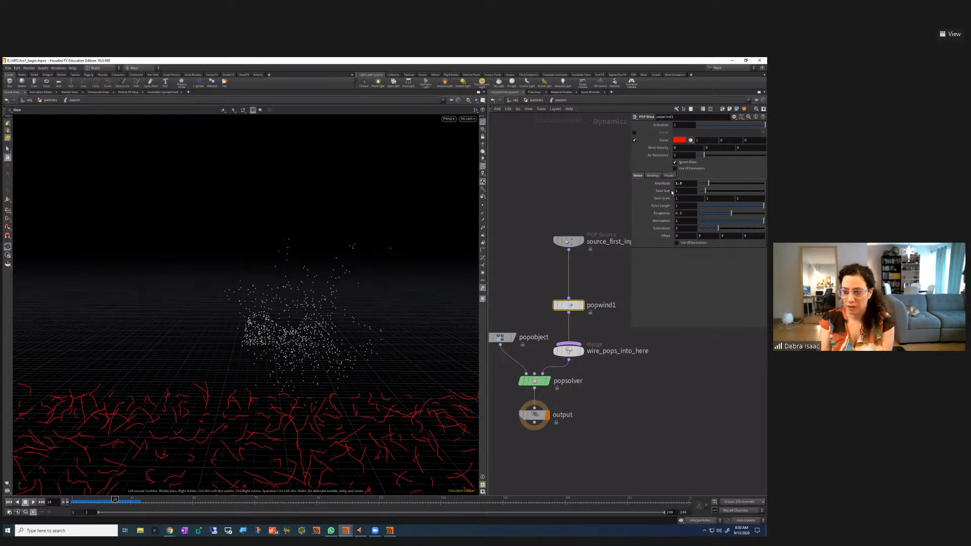
pyautogui.moveTo(707, 184); pyautogui.dragTo(624, 177)
pyautogui.write('1')
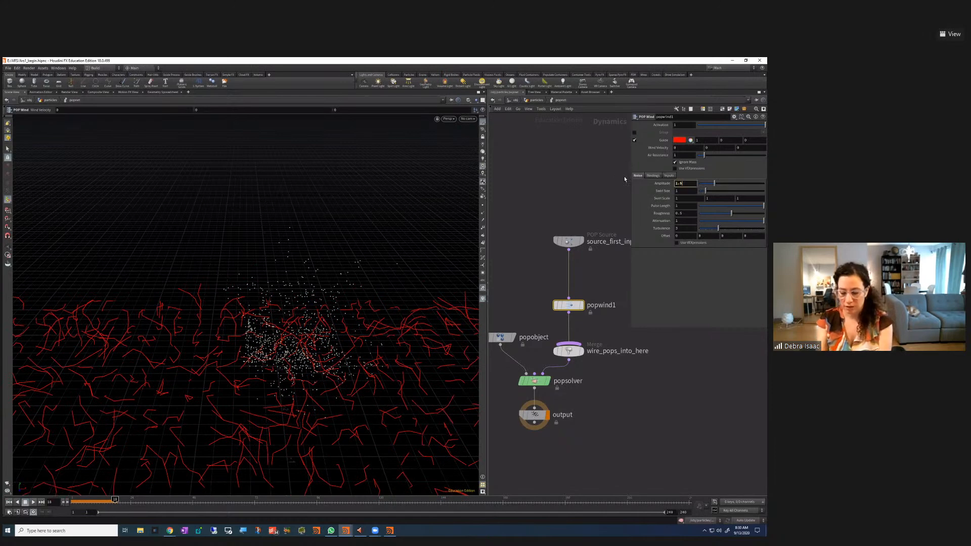
pyautogui.press('Return')
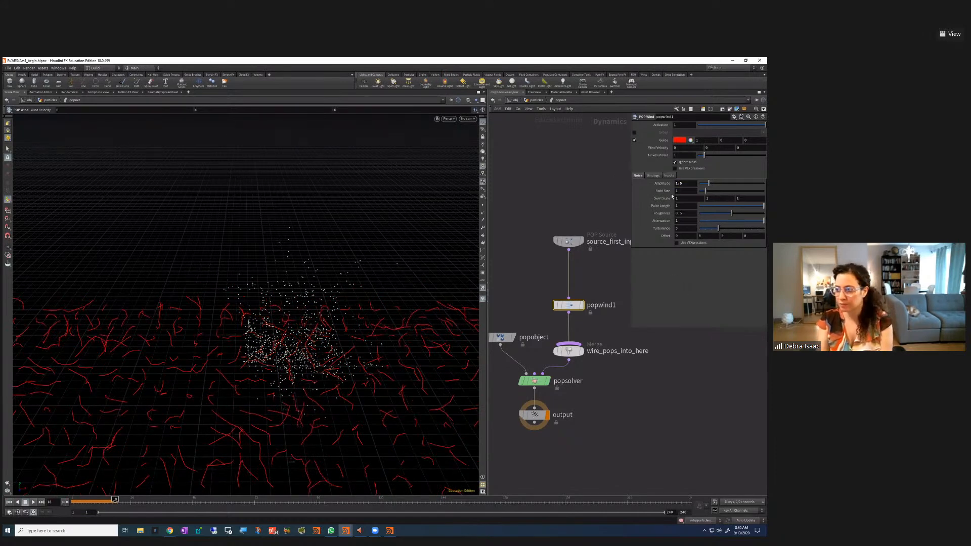
pyautogui.write('4')
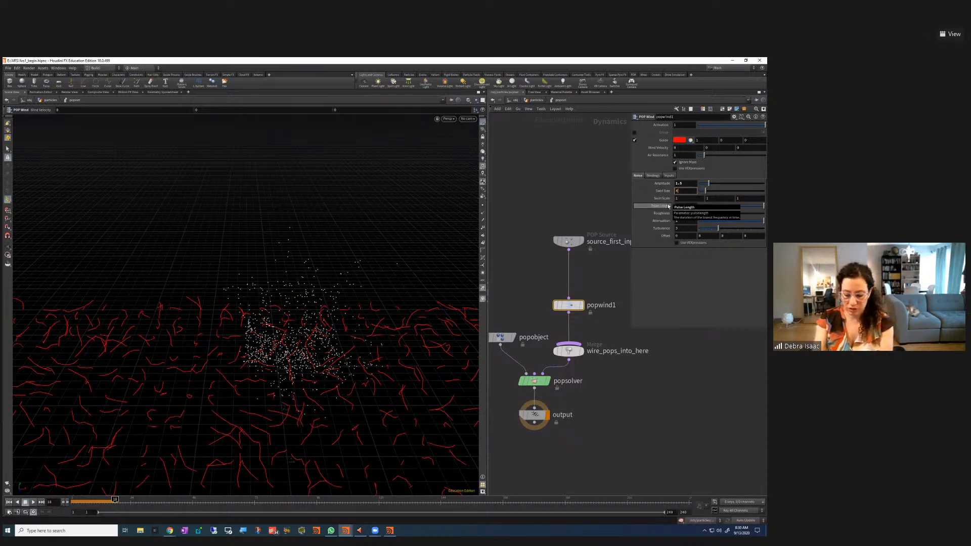
pyautogui.press('Return')
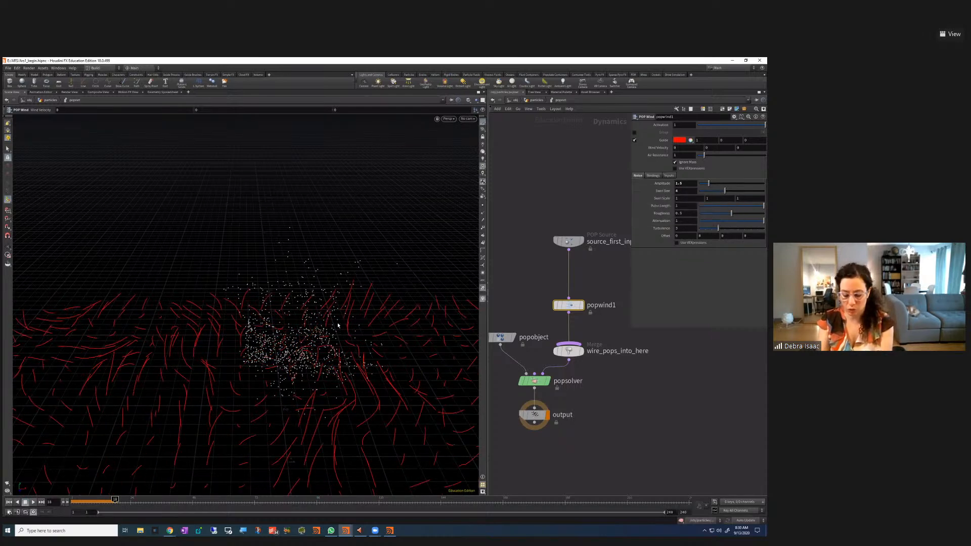
# Reframe the view on the wind field and play the simulation from the start
pyautogui.press('space')
pyautogui.scroll(-1, 263, 398)
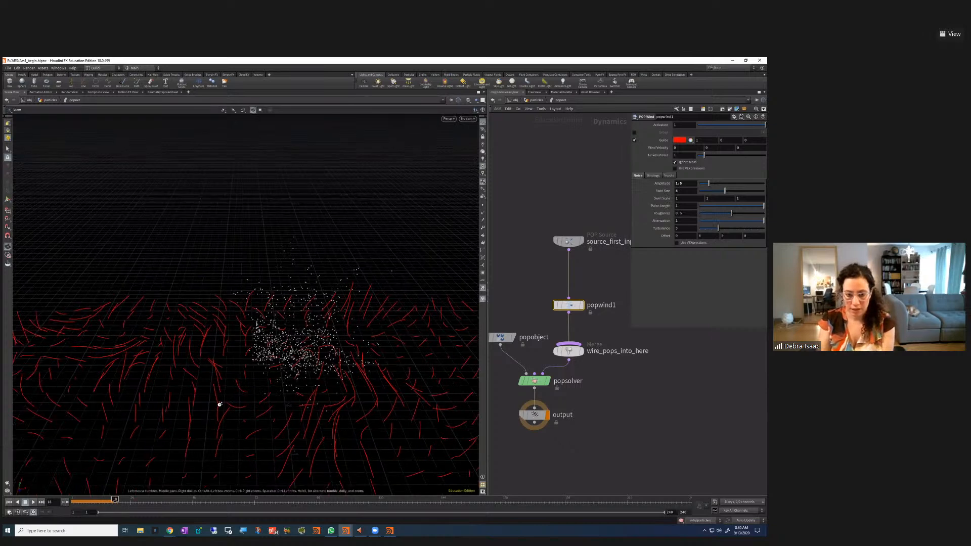
pyautogui.moveTo(219, 404); pyautogui.dragTo(321, 426, button='right')
pyautogui.moveTo(293, 388); pyautogui.dragTo(273, 380)
pyautogui.moveTo(300, 418); pyautogui.dragTo(281, 363, button='middle')
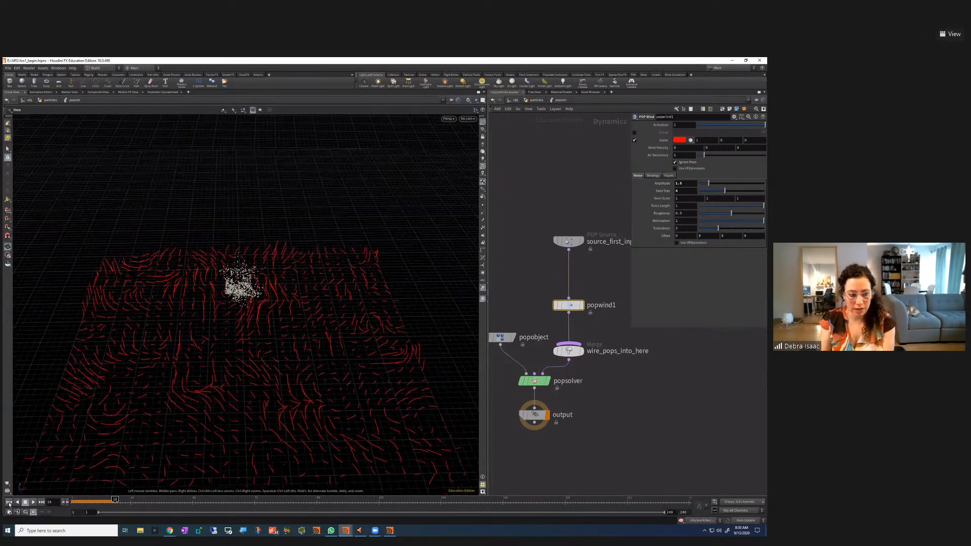
pyautogui.click(33, 502)
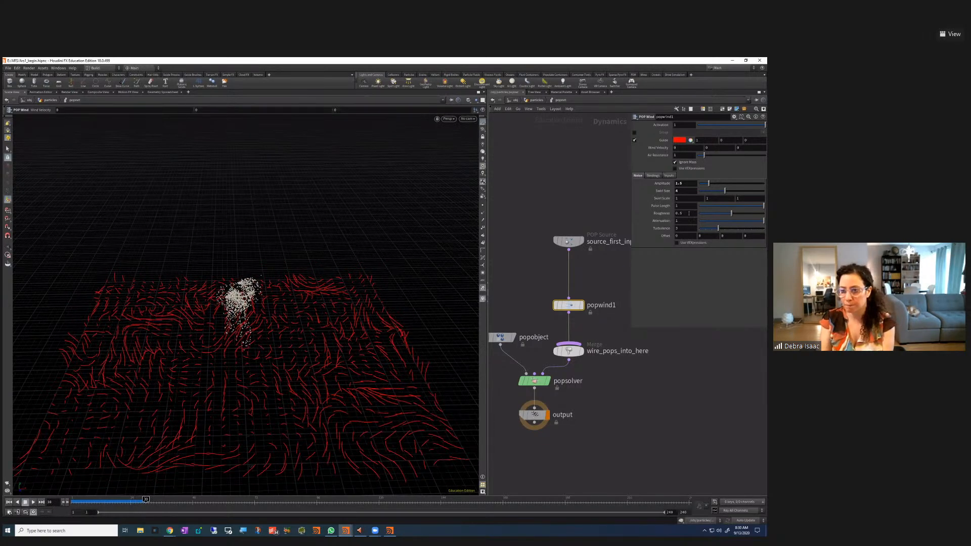
# Adjust the wind Roughness to about 0.35 and replay the simulation
pyautogui.hotkey('ctrl', 'Up')
pyautogui.moveTo(722, 213)
pyautogui.mouseDown()
pyautogui.moveTo(734, 214)
pyautogui.moveTo(717, 214)
pyautogui.mouseUp()
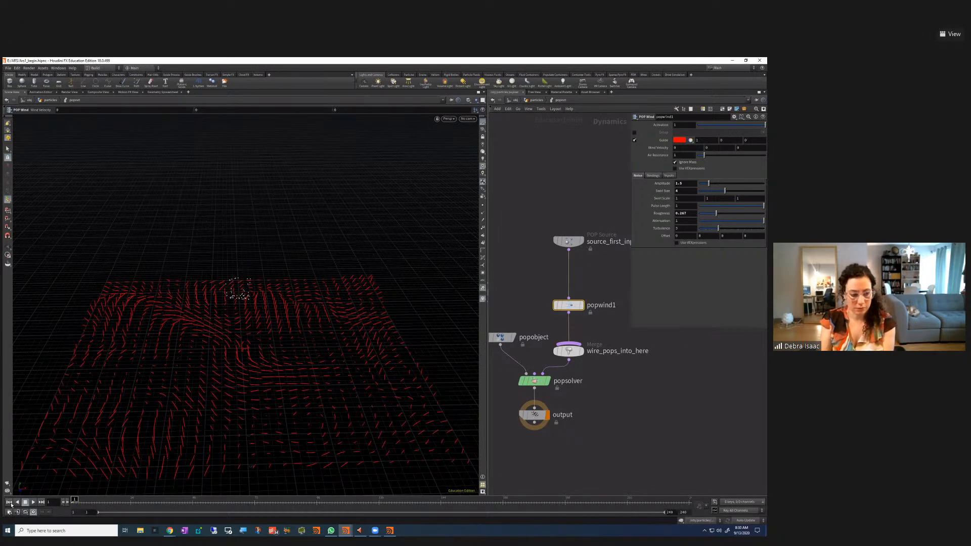
pyautogui.click(33, 502)
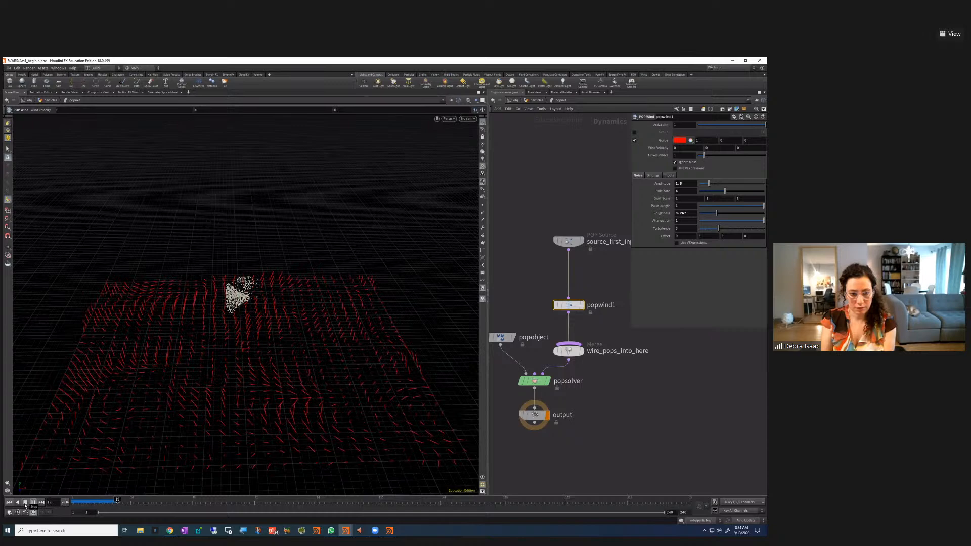
pyautogui.click(25, 503)
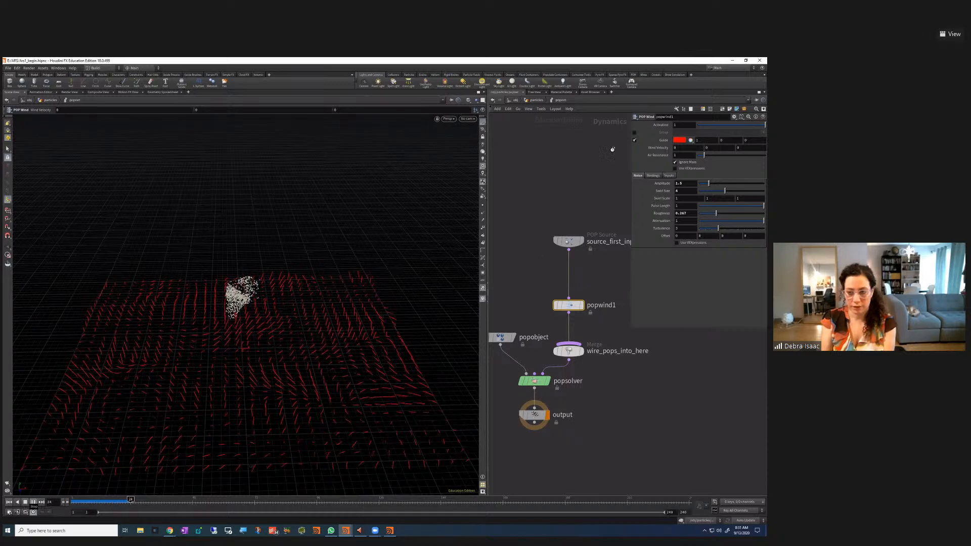
pyautogui.moveTo(716, 214); pyautogui.dragTo(721, 216)
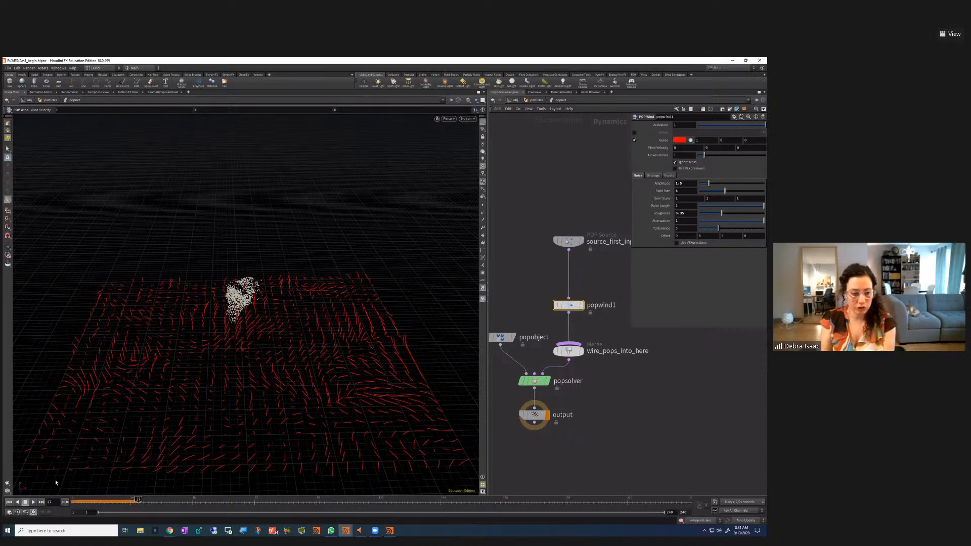
pyautogui.click(34, 502)
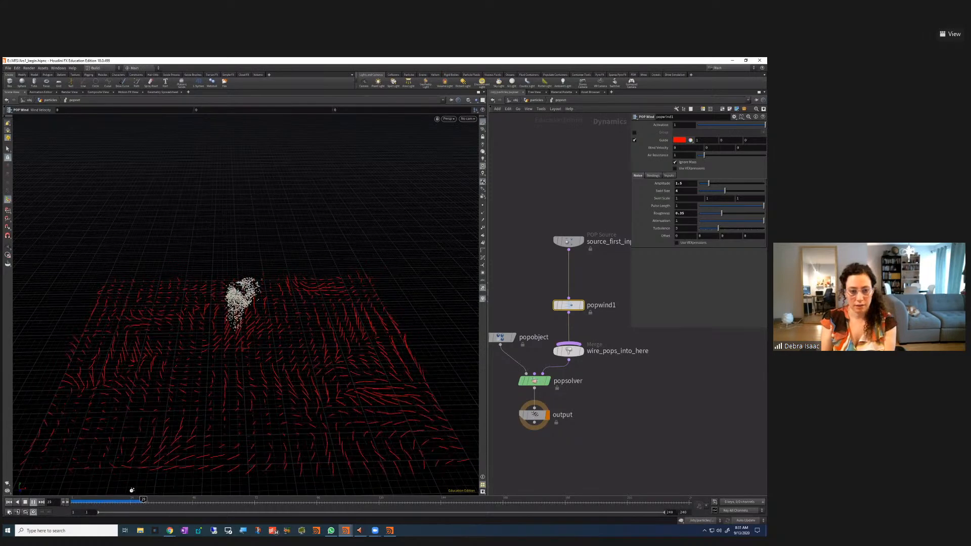
pyautogui.click(25, 503)
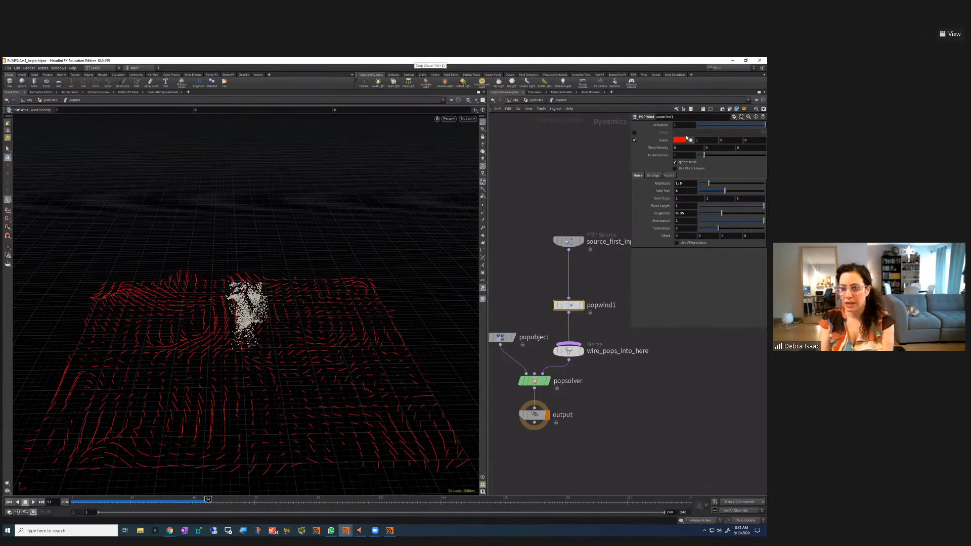
# Leave wind velocity Y at 0 and turn off popwind1's red guide vectors
pyautogui.click(711, 148)
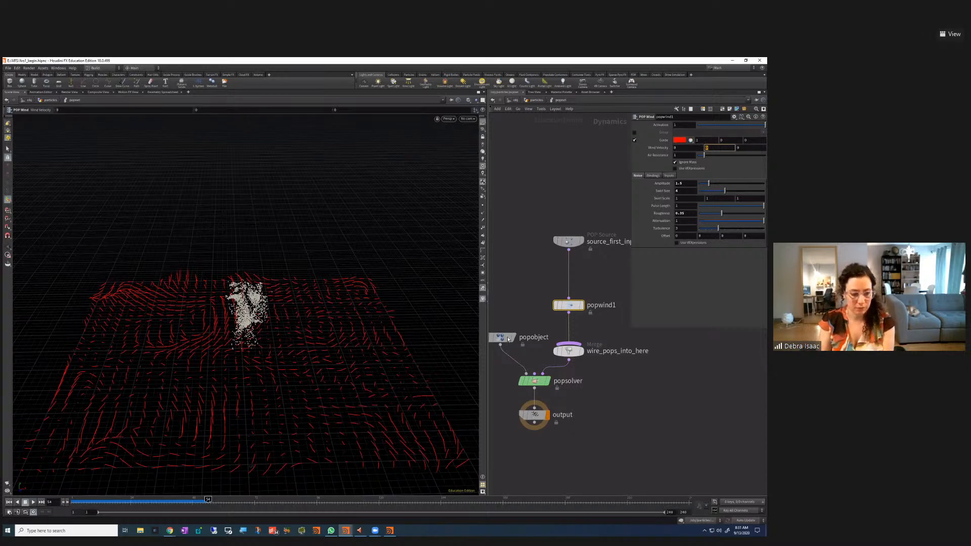
pyautogui.click(639, 170)
pyautogui.click(634, 140)
# Rewind to frame 1 and move the source and popwind1 nodes up to make room
pyautogui.click(9, 502)
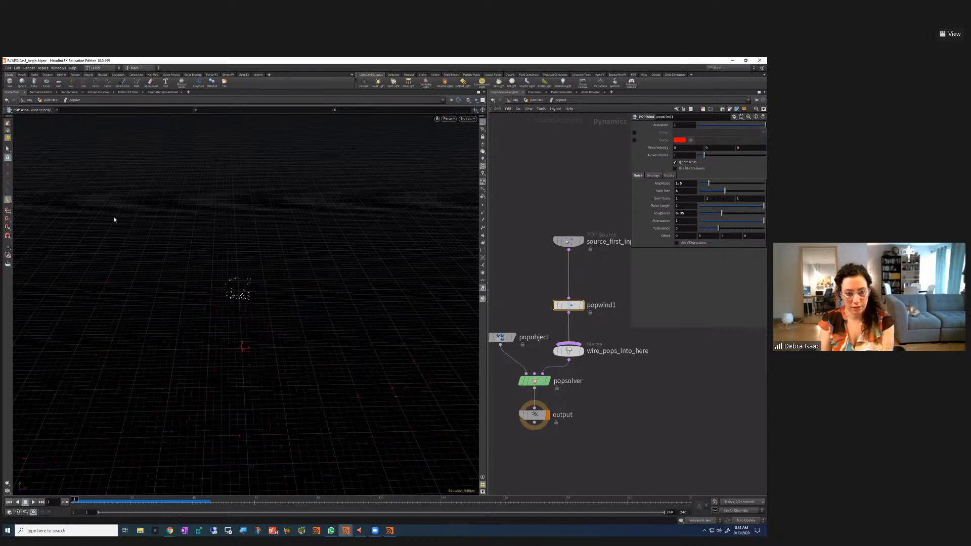
pyautogui.press('Escape')
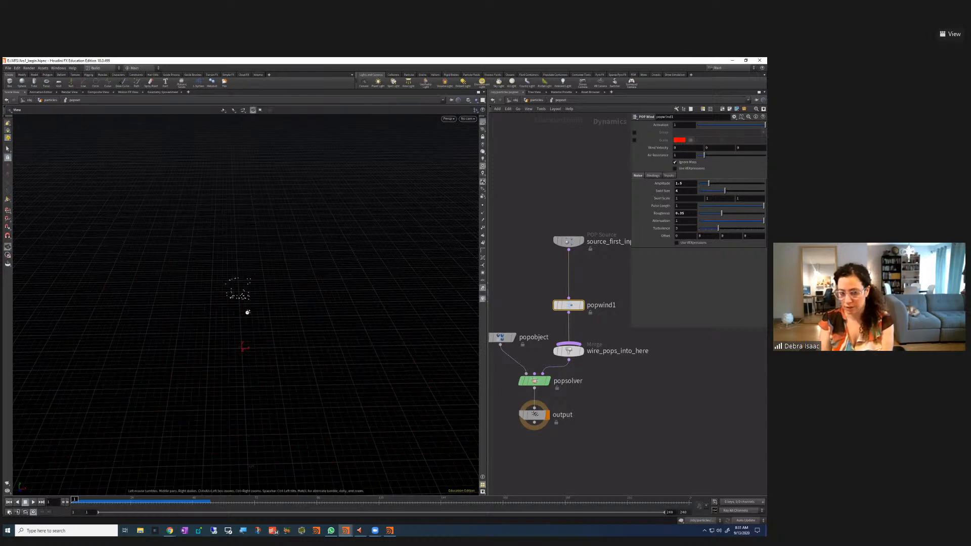
pyautogui.moveTo(274, 295); pyautogui.dragTo(275, 300)
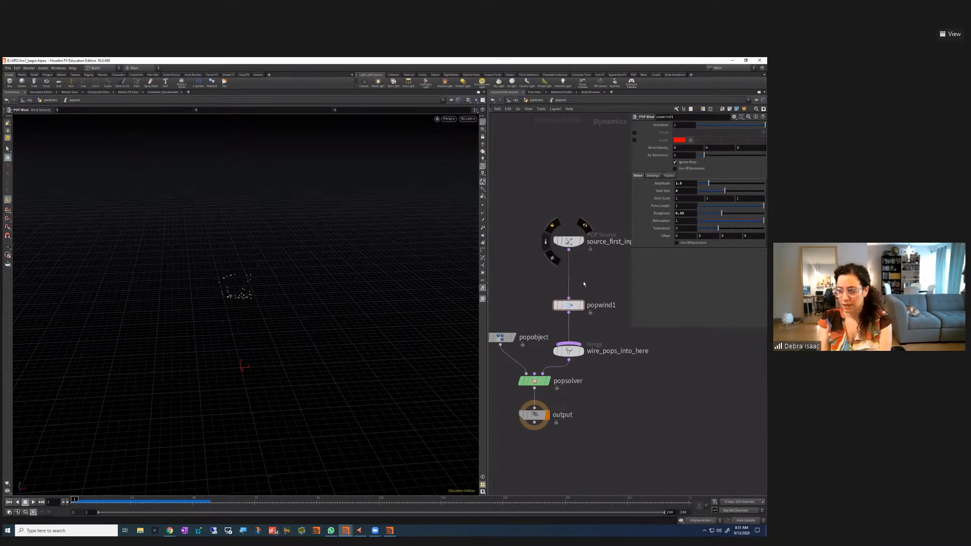
pyautogui.moveTo(569, 242); pyautogui.dragTo(569, 217)
pyautogui.moveTo(569, 305); pyautogui.dragTo(568, 299)
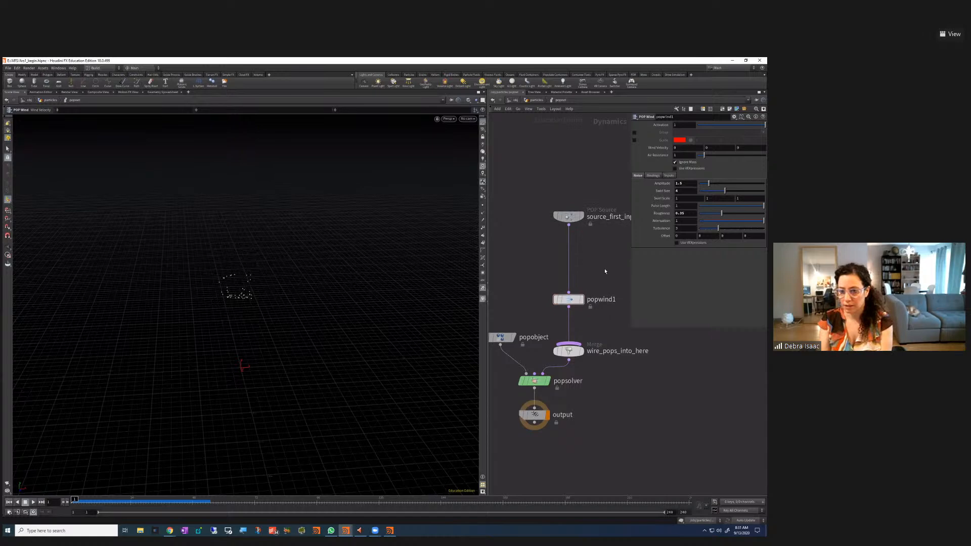
# Insert a POP Axis Force between popwind1 and the merge, and bypass popwind1
pyautogui.press('Tab')
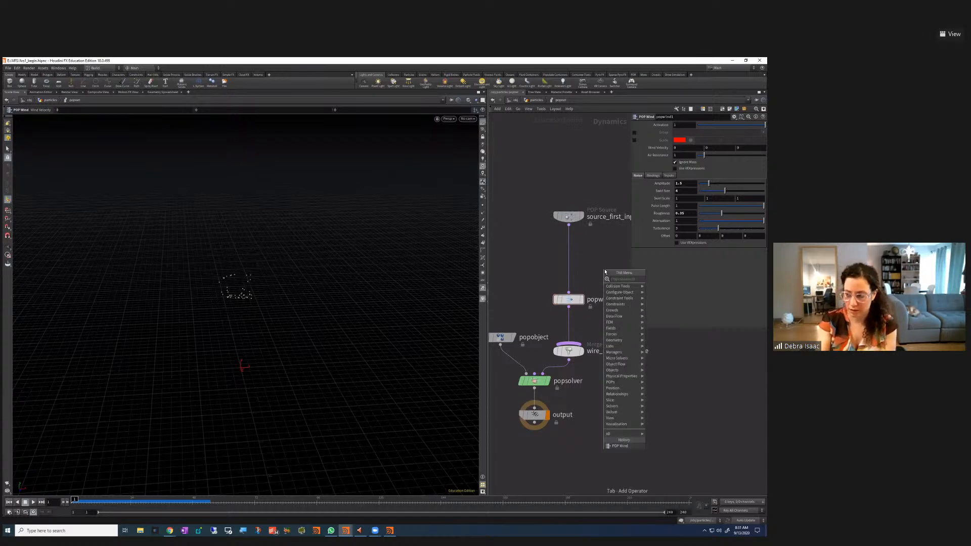
pyautogui.write('pop')
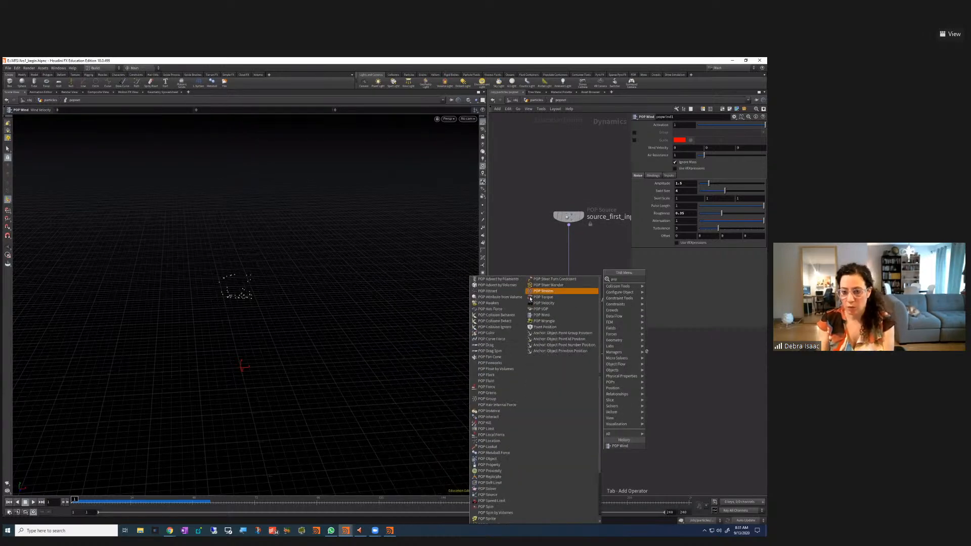
pyautogui.click(499, 309)
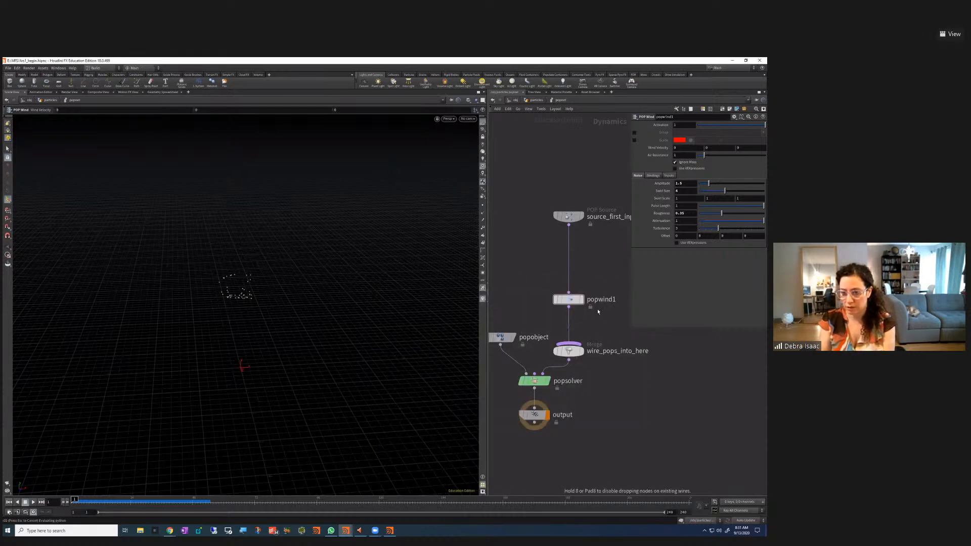
pyautogui.click(604, 330)
pyautogui.moveTo(610, 332); pyautogui.dragTo(568, 308)
pyautogui.click(556, 250)
pyautogui.moveTo(559, 267)
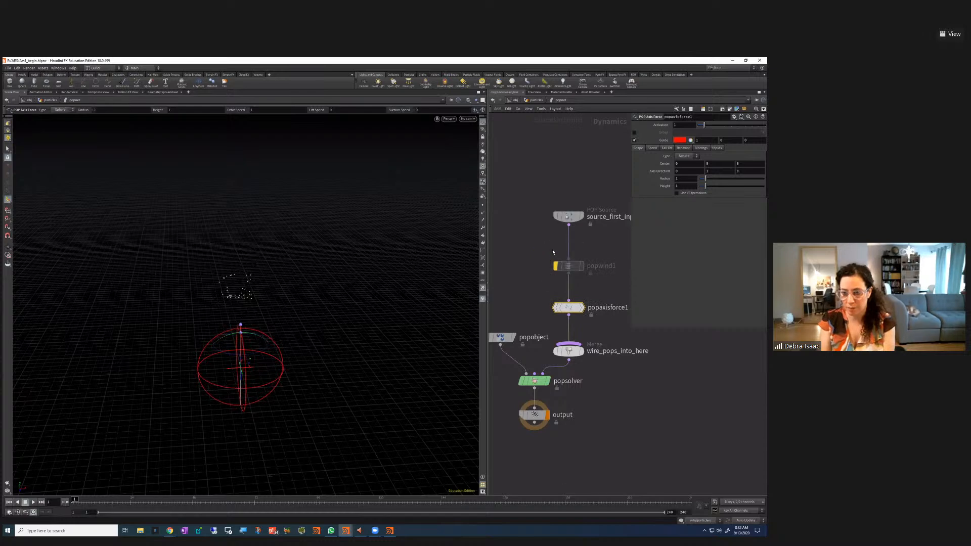
# Toggle popwind1's bypass off and on again, leaving it bypassed
pyautogui.click(555, 250)
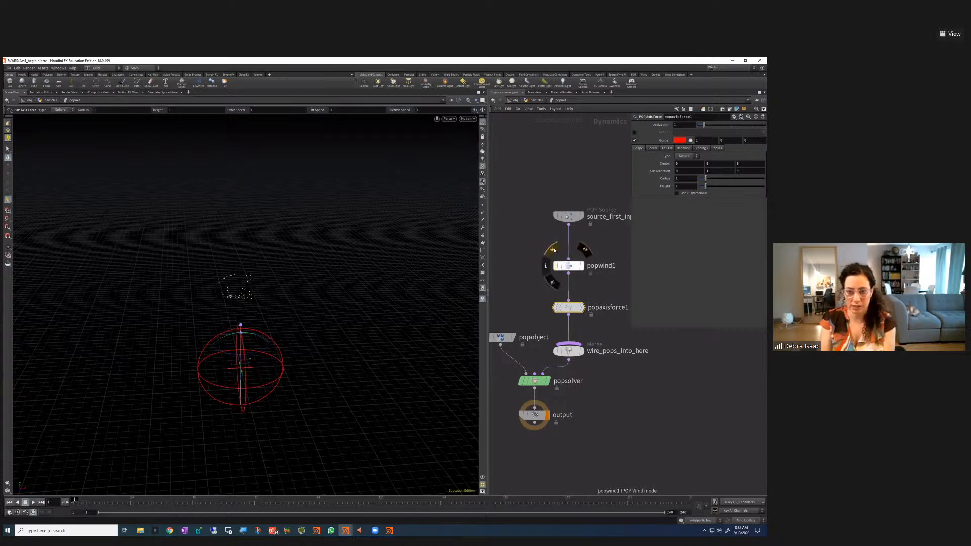
pyautogui.click(555, 250)
pyautogui.click(554, 250)
pyautogui.click(554, 249)
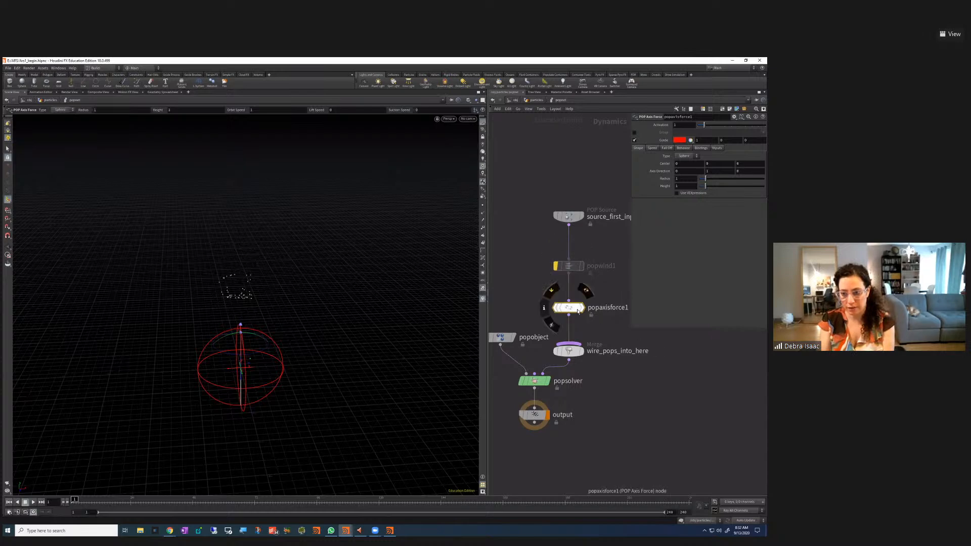
pyautogui.moveTo(571, 310); pyautogui.dragTo(571, 307)
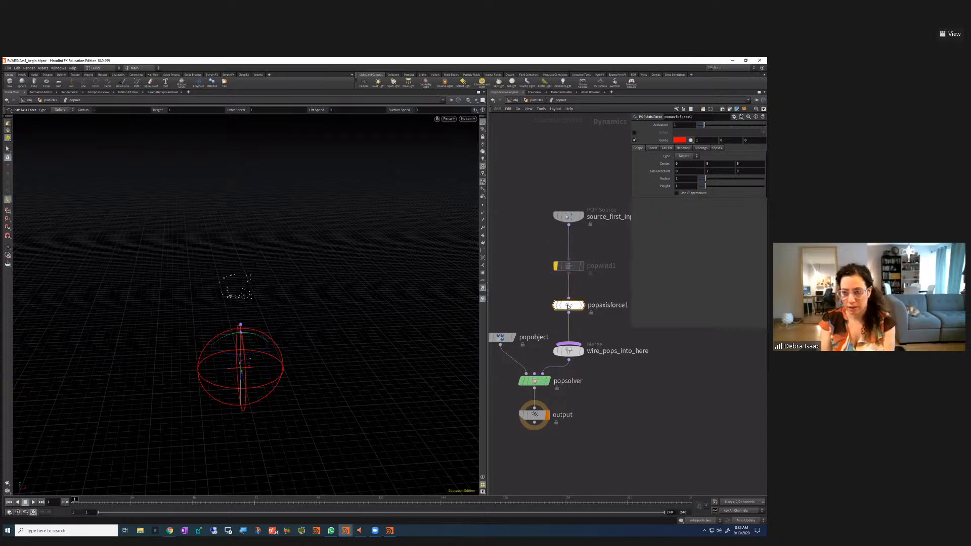
# Set popaxisforce1's Center Y to 2 so the sphere surrounds the particles
pyautogui.press('Escape')
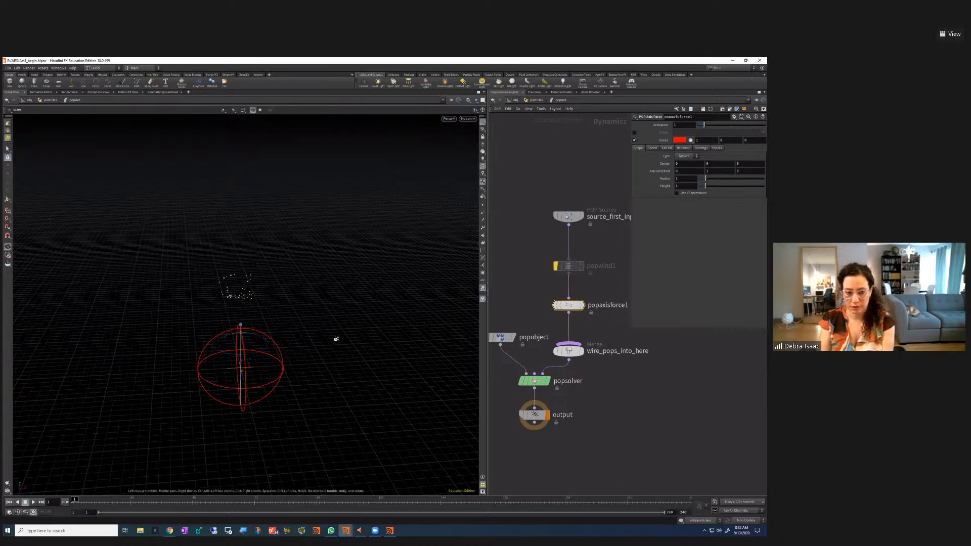
pyautogui.moveTo(336, 339); pyautogui.dragTo(238, 365)
pyautogui.press('Return')
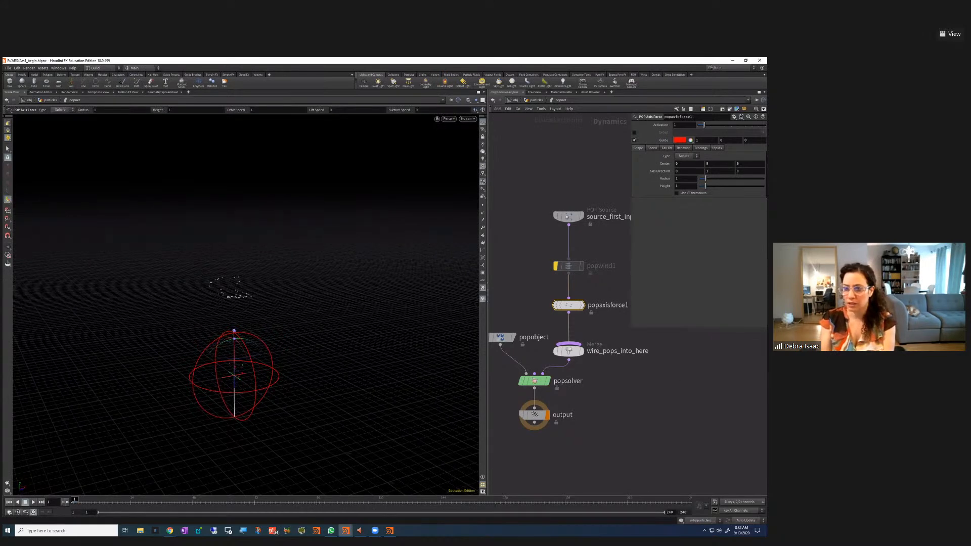
pyautogui.press('Tab')
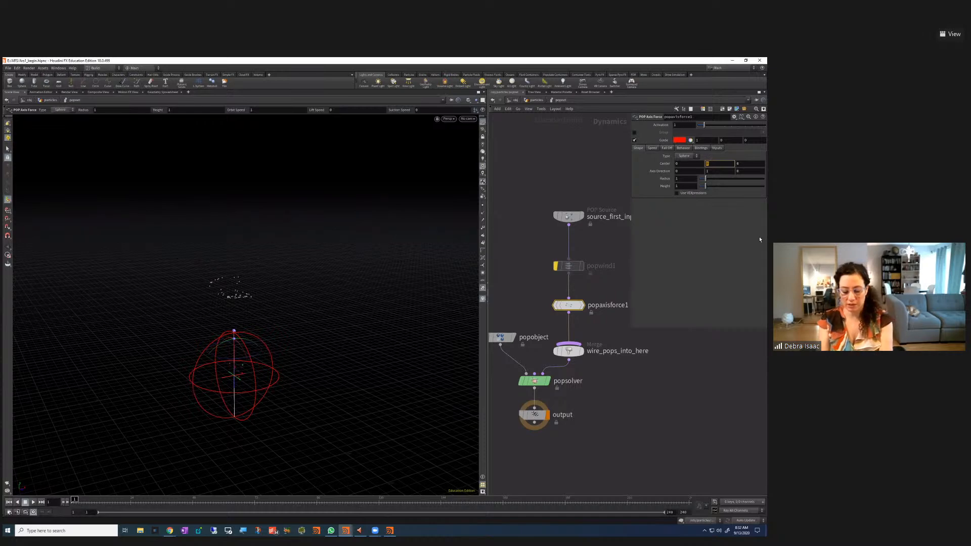
pyautogui.press('Return')
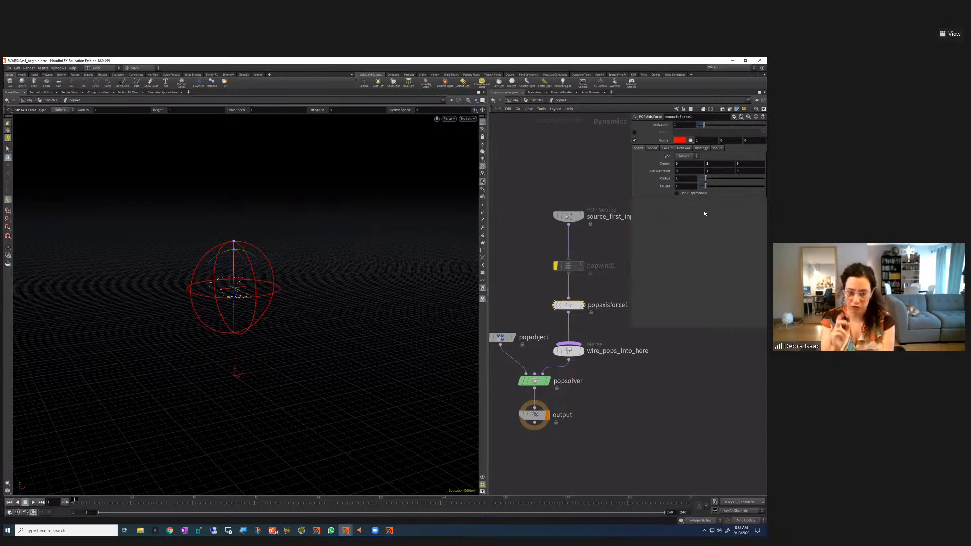
# Link the axis force's Height to its Radius with a copied relative reference
pyautogui.click(681, 178)
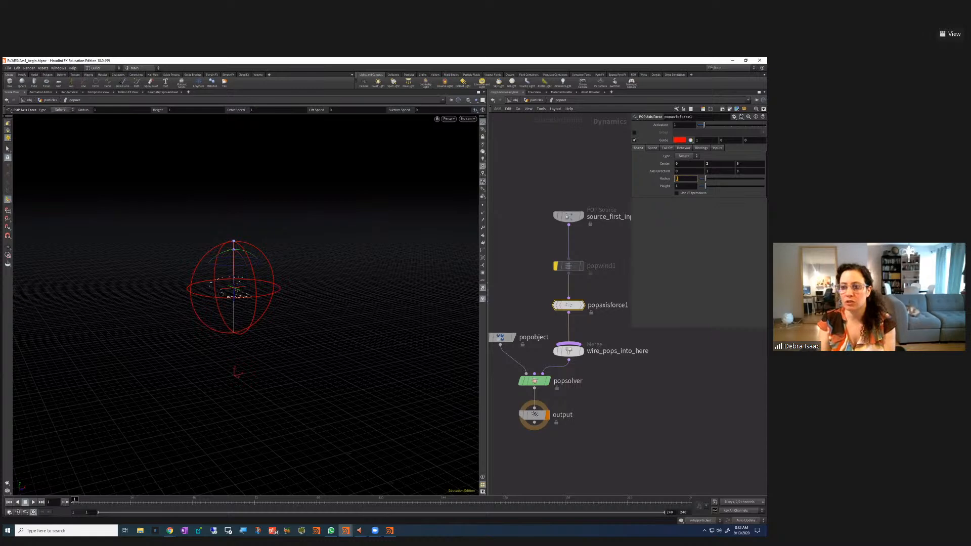
pyautogui.rightClick(676, 179)
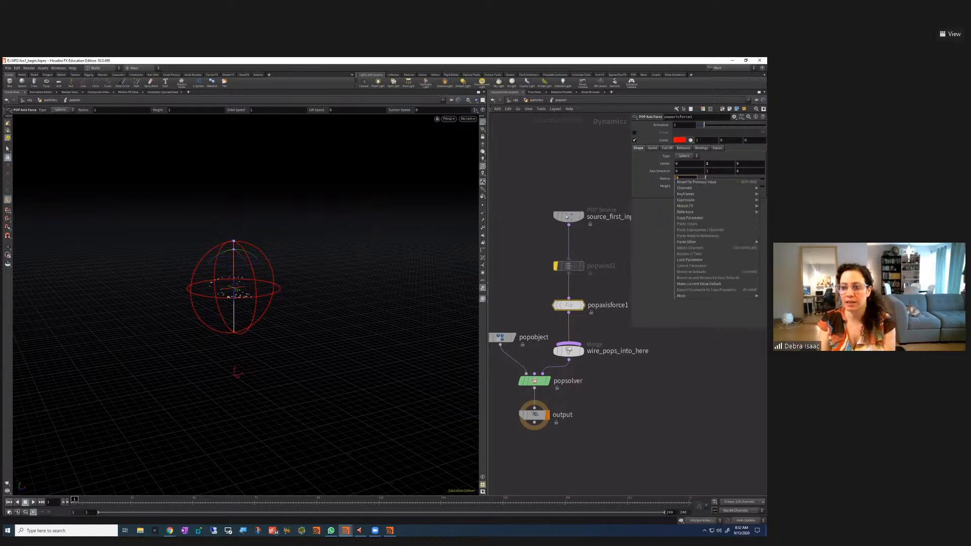
pyautogui.click(694, 218)
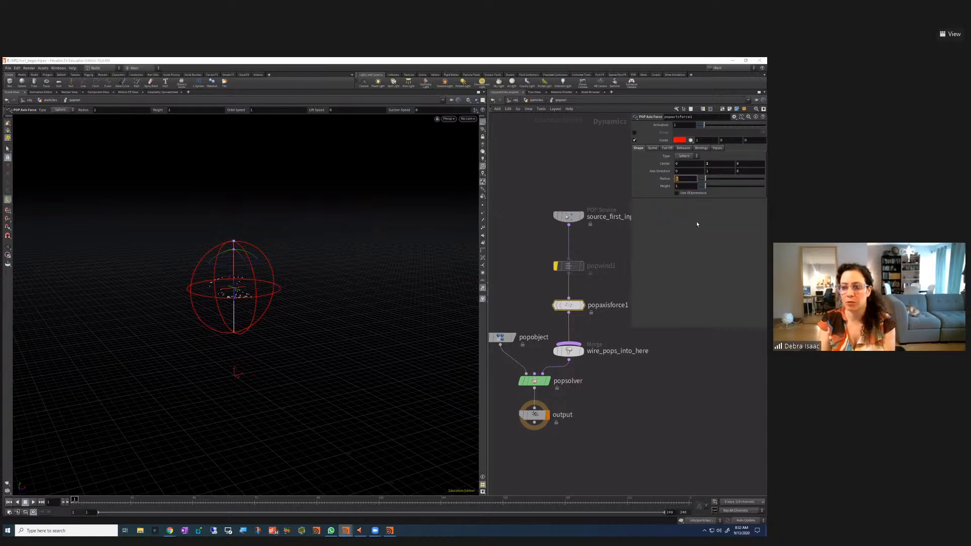
pyautogui.rightClick(676, 186)
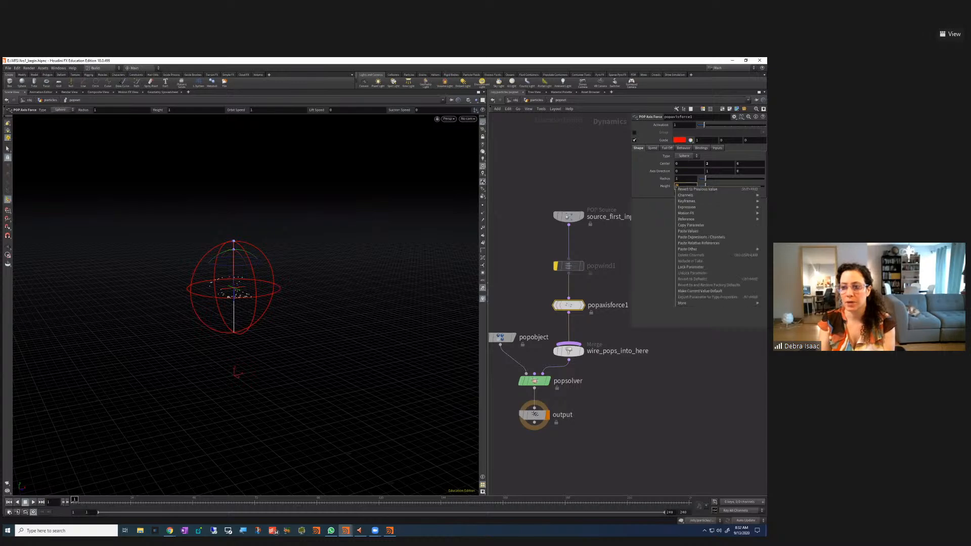
pyautogui.click(699, 244)
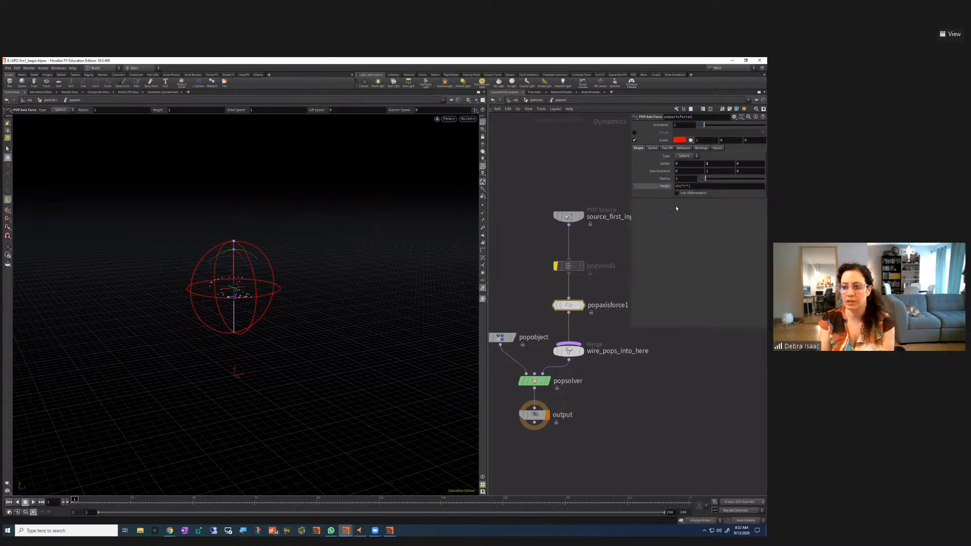
pyautogui.click(666, 187)
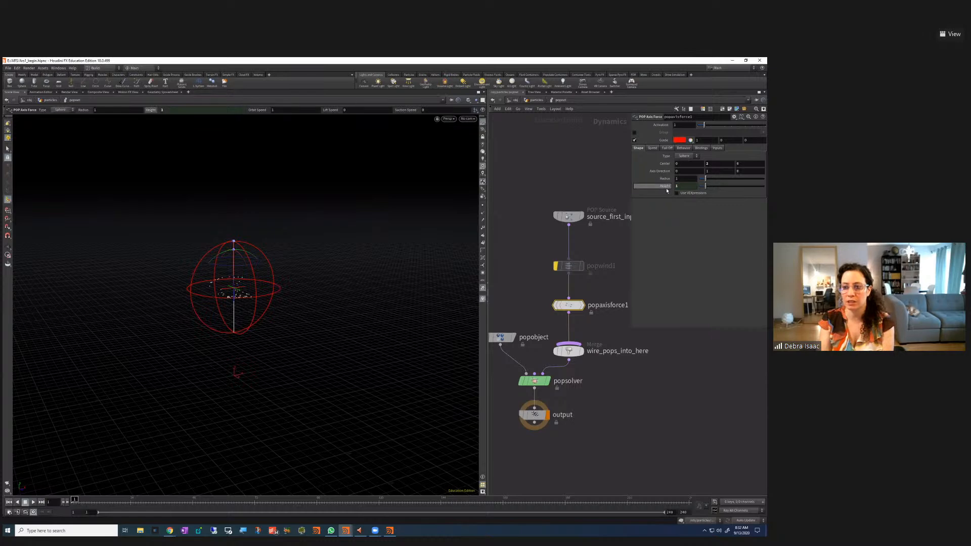
pyautogui.click(665, 186)
pyautogui.click(665, 186)
# Set the force sphere's Radius to 2, after briefly trying 3
pyautogui.click(665, 179)
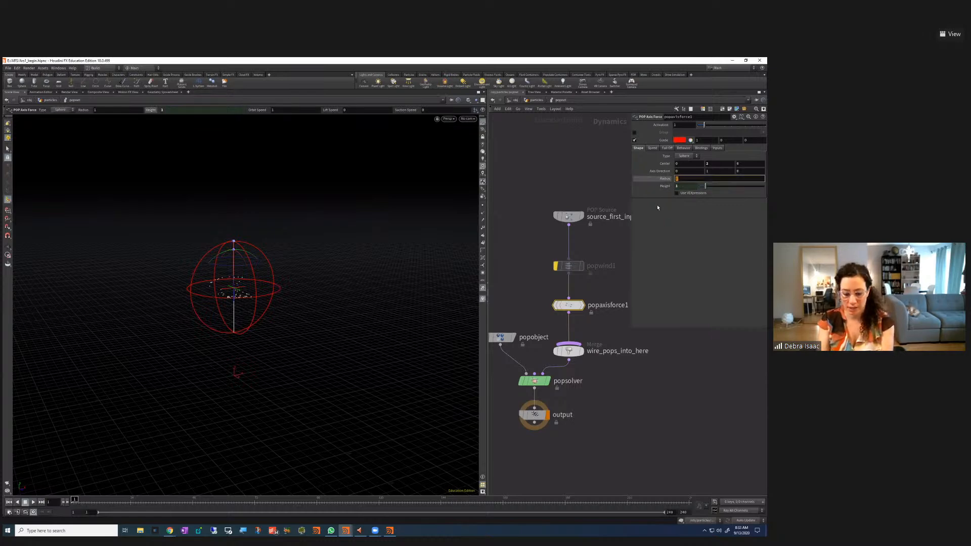
pyautogui.write('2')
pyautogui.press('Return')
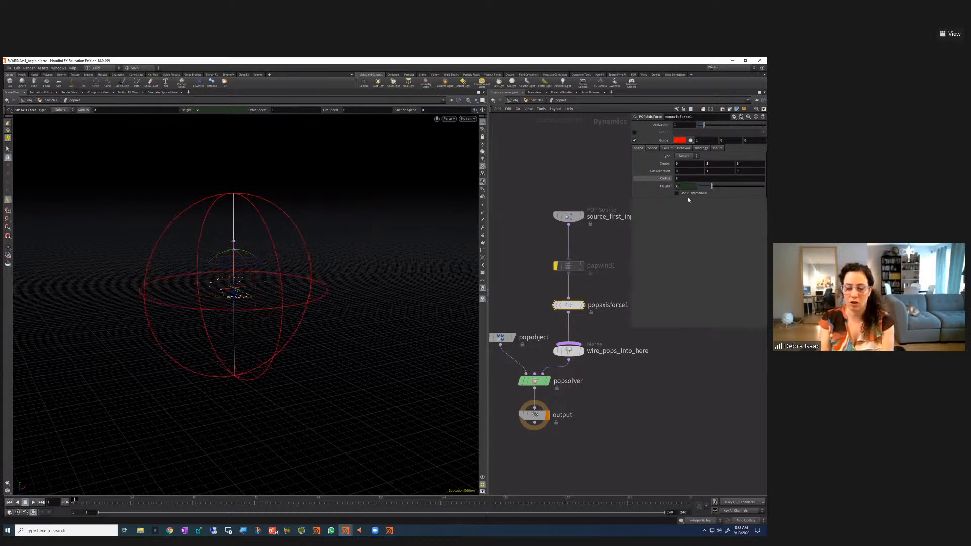
pyautogui.write('3')
pyautogui.press('Return')
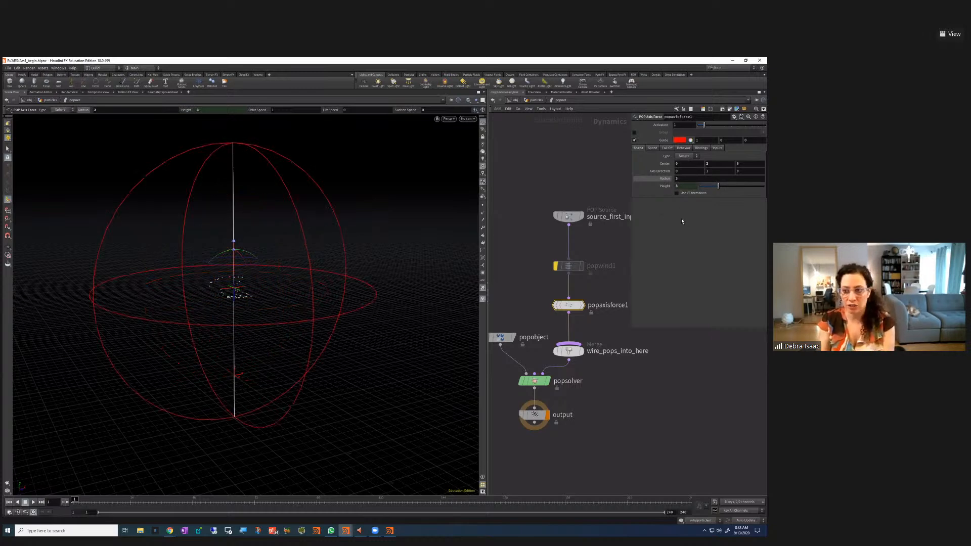
pyautogui.click(678, 179)
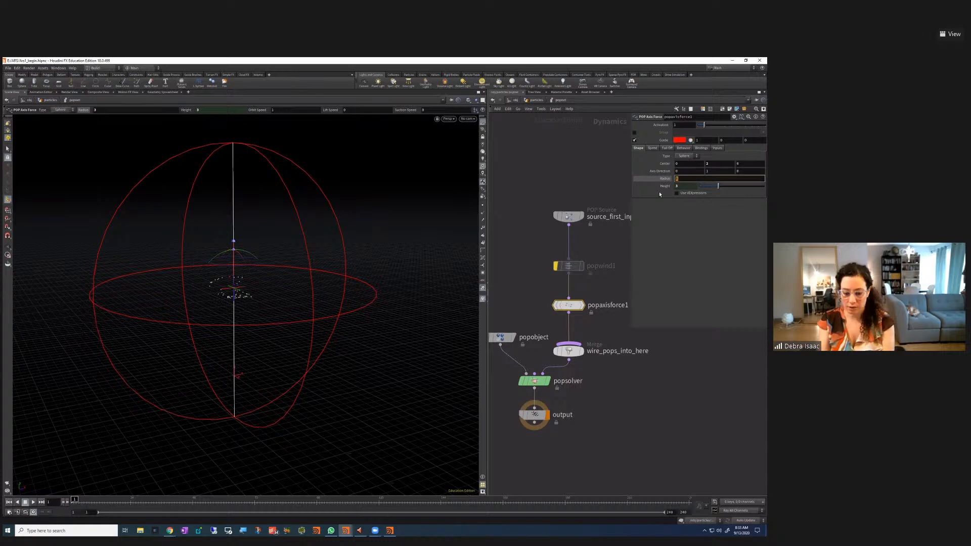
pyautogui.write('2')
pyautogui.press('Return')
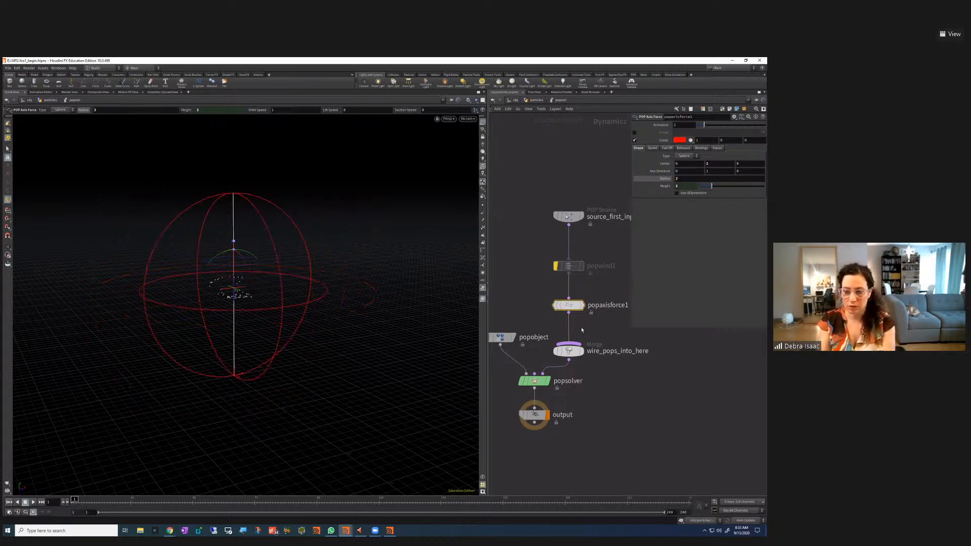
pyautogui.moveTo(572, 305); pyautogui.dragTo(571, 309)
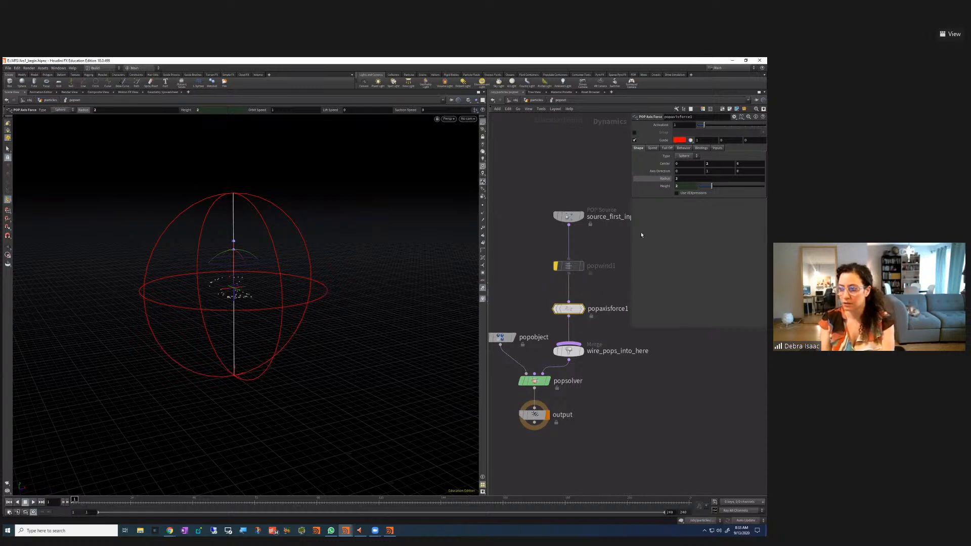
# Set popaxisforce1's Orbit Speed to 5 and play the simulation
pyautogui.click(653, 148)
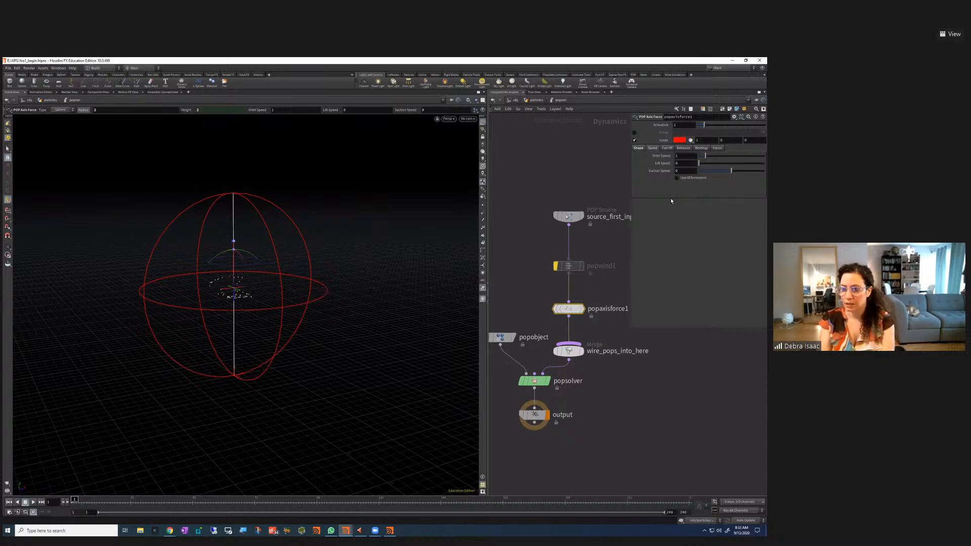
pyautogui.click(677, 155)
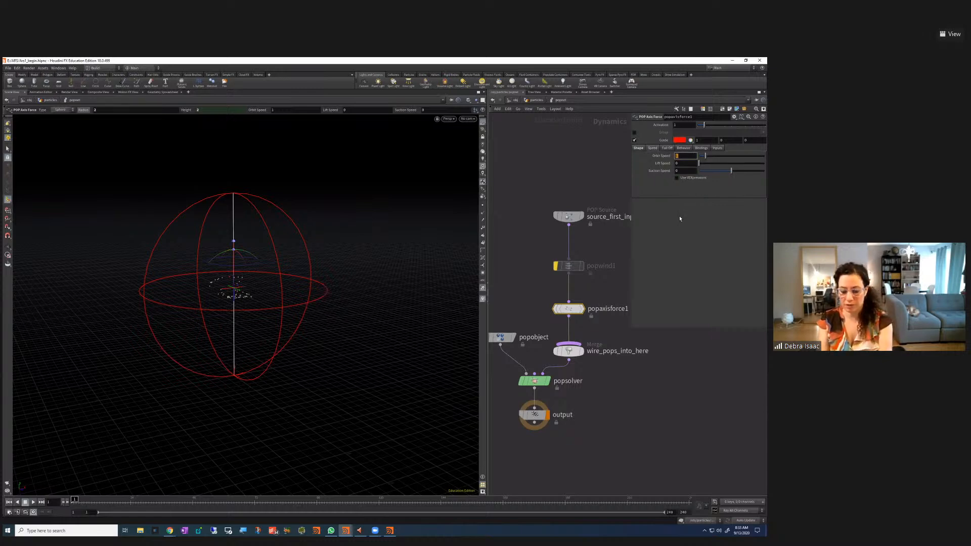
pyautogui.write('5')
pyautogui.press('Return')
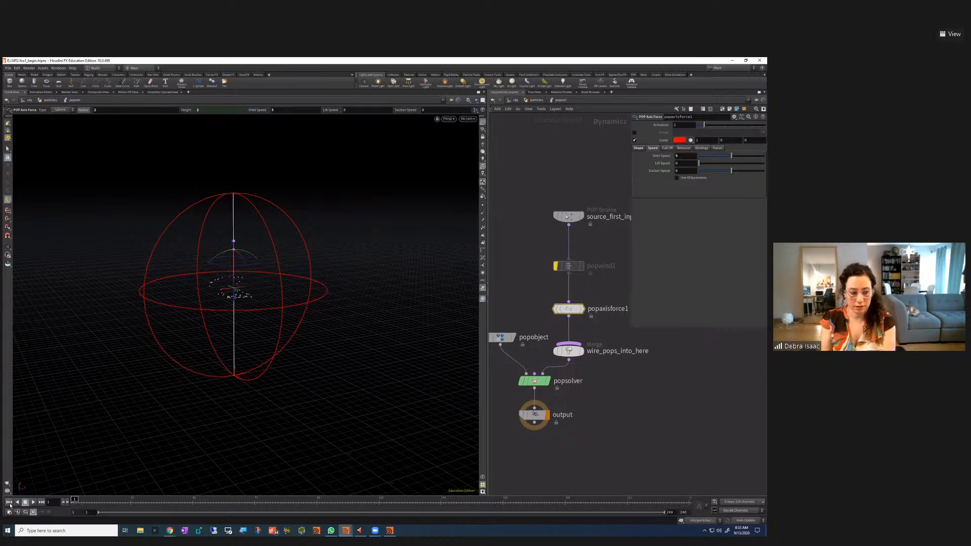
pyautogui.click(35, 502)
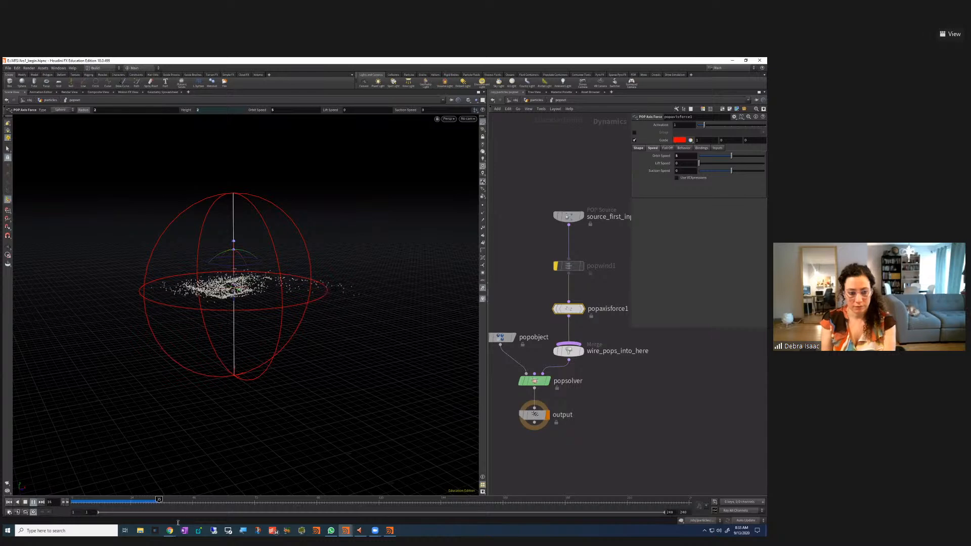
# Stop the simulation and hide the axis force's red guide sphere
pyautogui.click(24, 503)
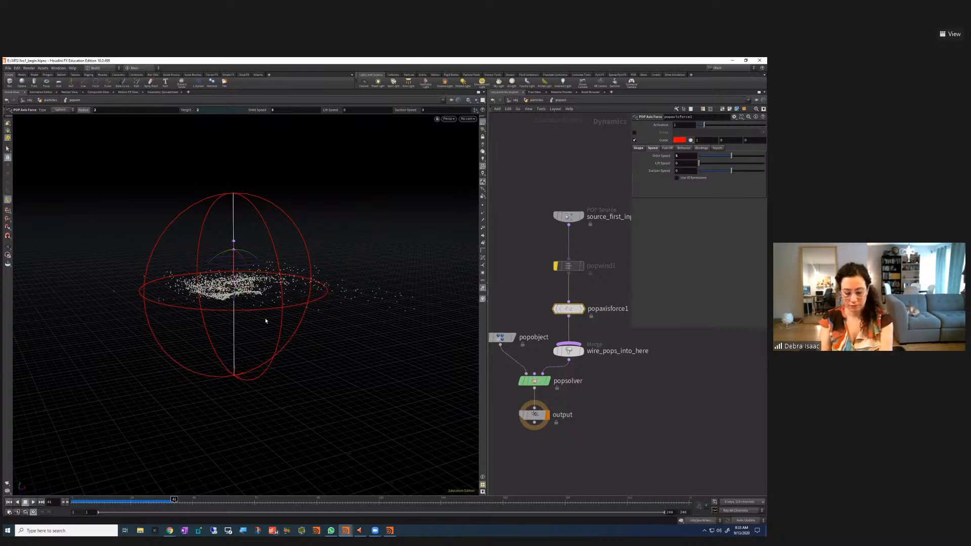
pyautogui.press('Escape')
pyautogui.moveTo(345, 275); pyautogui.dragTo(344, 311)
pyautogui.click(634, 140)
pyautogui.click(635, 140)
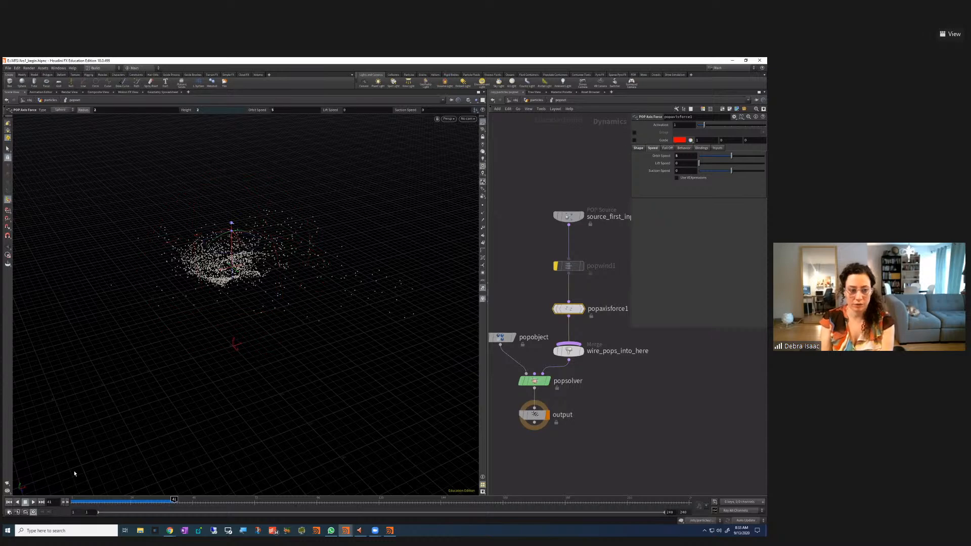
# Re-enable popwind1 and replay the simulation from the start
pyautogui.click(33, 502)
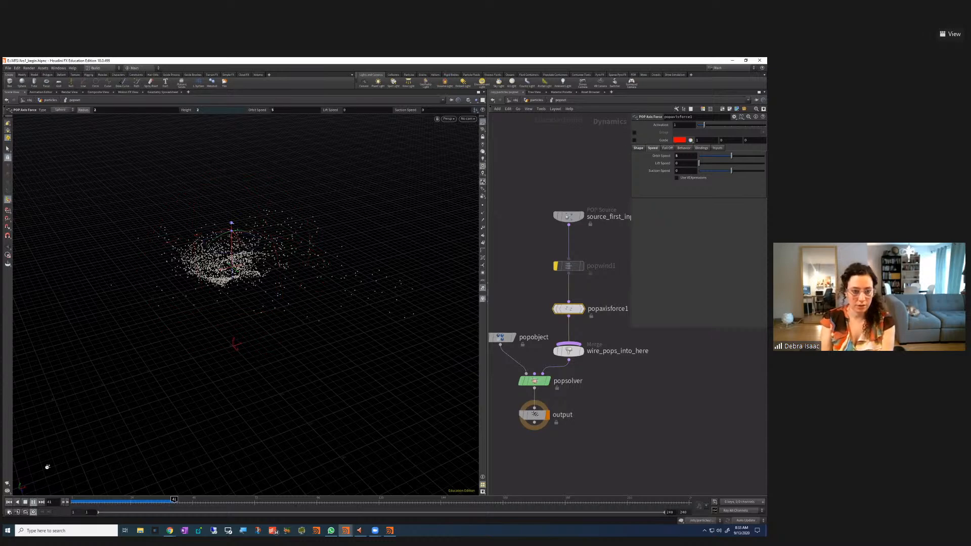
pyautogui.click(26, 502)
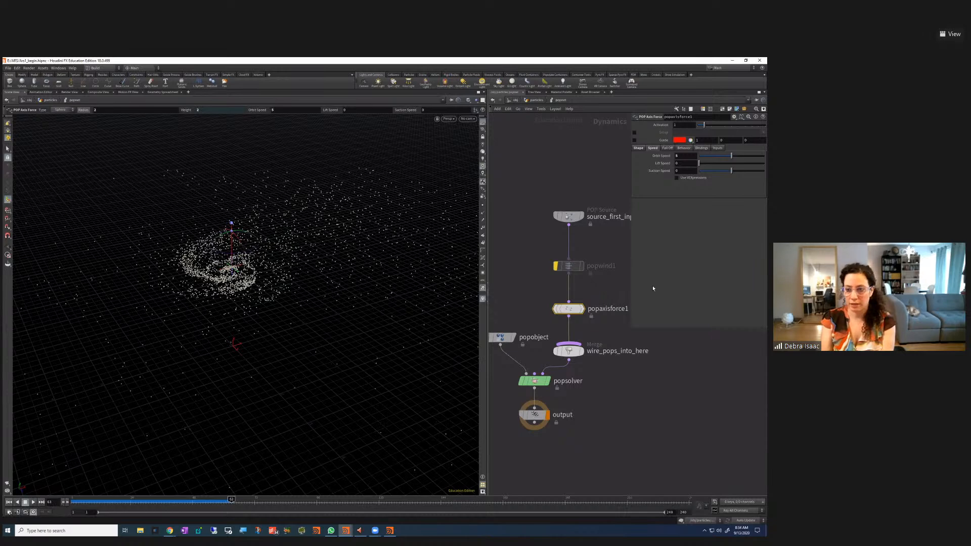
pyautogui.click(555, 265)
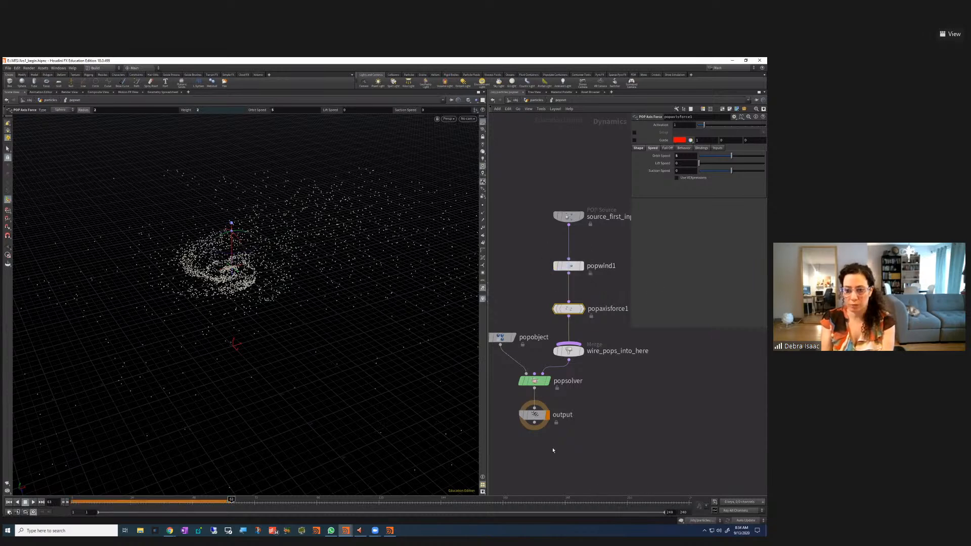
pyautogui.click(9, 502)
pyautogui.click(33, 502)
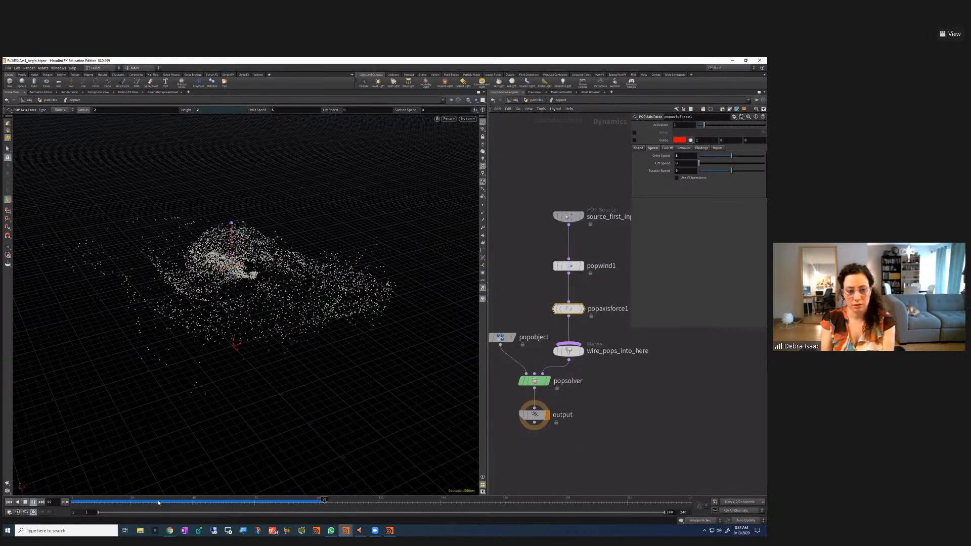
# Move the merge, popobject, popsolver and output nodes down below popaxisforce1
pyautogui.press('Escape')
pyautogui.moveTo(280, 326); pyautogui.dragTo(281, 326)
pyautogui.press('Return')
pyautogui.moveTo(627, 438); pyautogui.dragTo(505, 373)
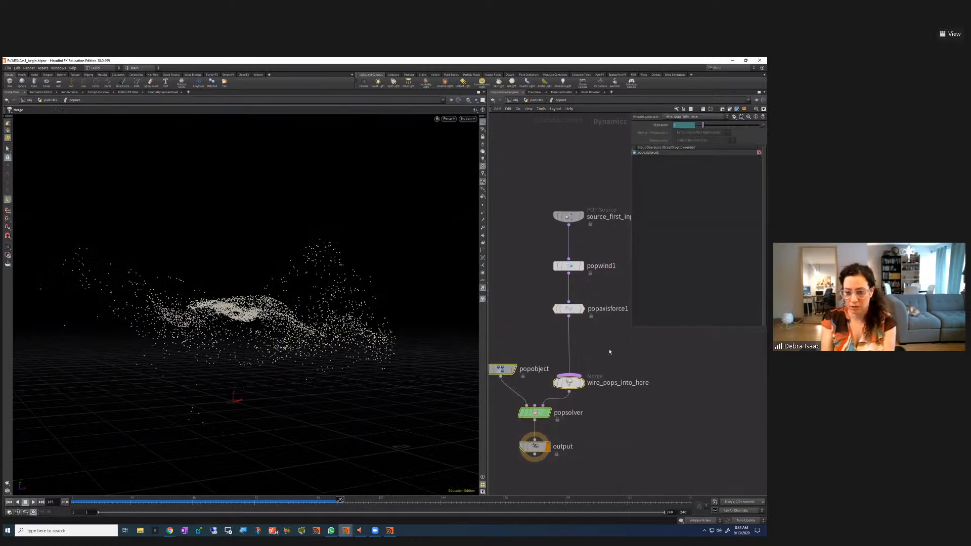
# Insert popcolor1 on the wire above the merge, with Color Type set to Ramp
pyautogui.click(568, 382)
pyautogui.press('Tab')
pyautogui.write('pop')
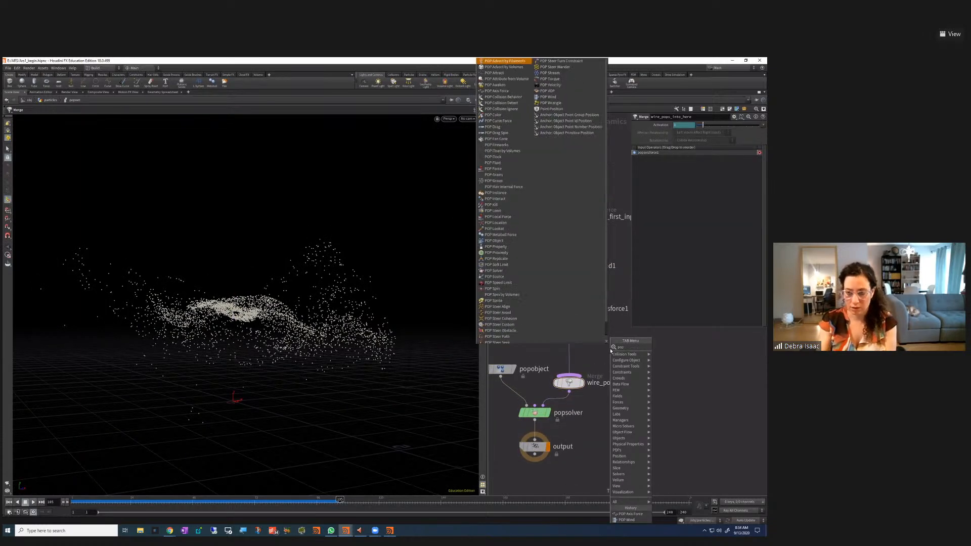
pyautogui.click(502, 115)
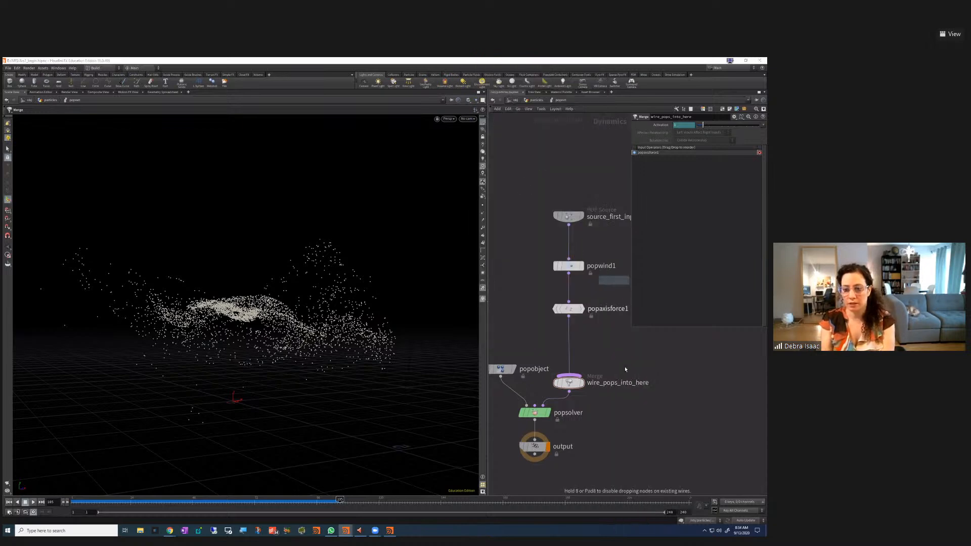
pyautogui.click(623, 353)
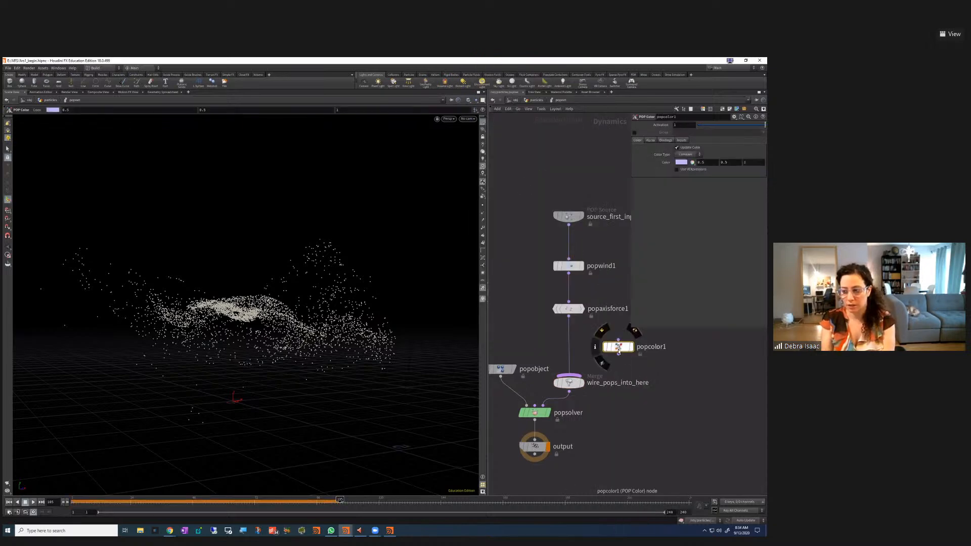
pyautogui.moveTo(619, 349); pyautogui.dragTo(572, 346)
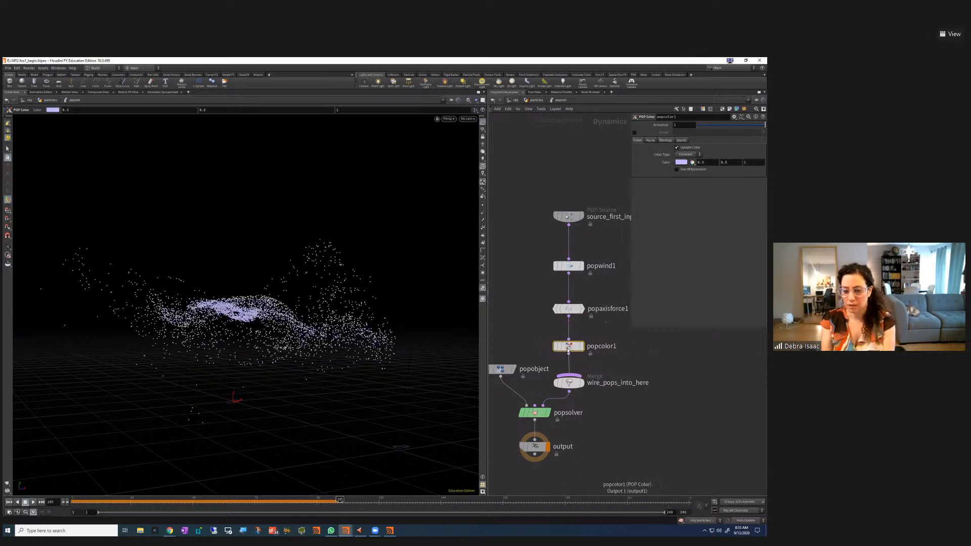
pyautogui.click(687, 154)
pyautogui.click(686, 170)
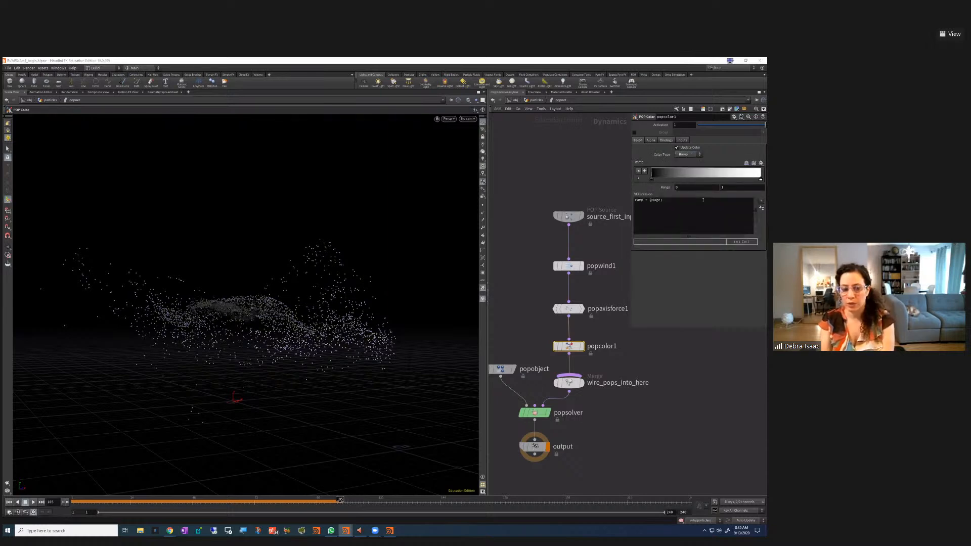
# Set the ramp's left key to magenta-pink and its right key to cyan
pyautogui.click(12, 502)
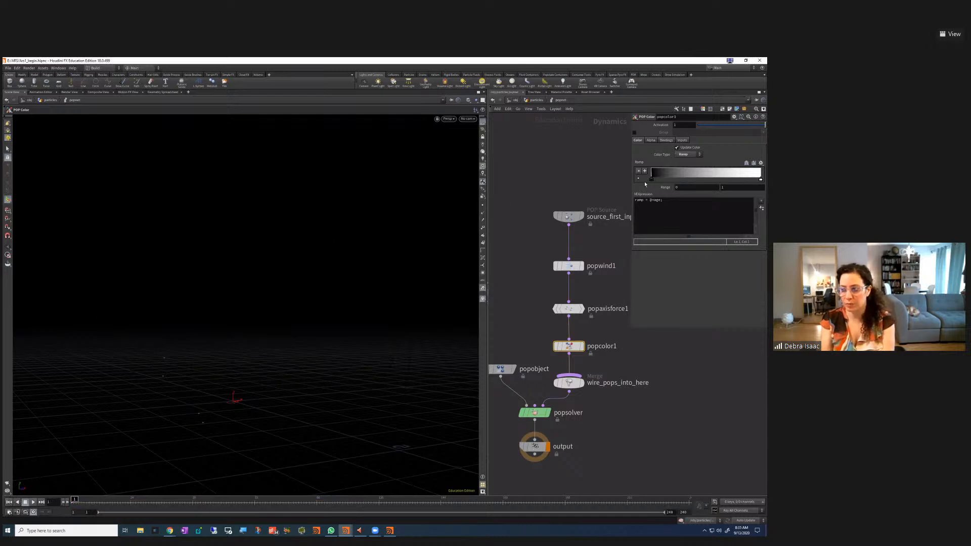
pyautogui.click(638, 178)
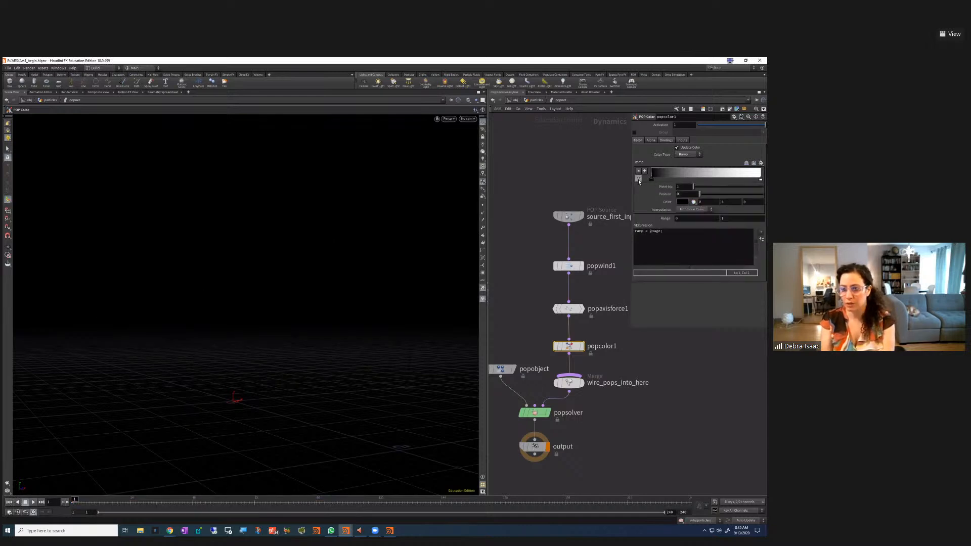
pyautogui.click(682, 202)
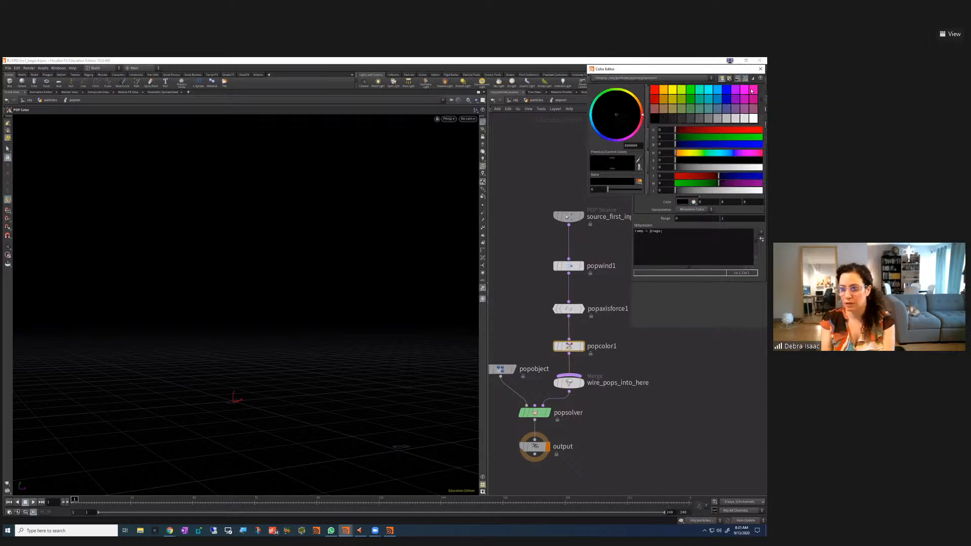
pyautogui.click(751, 91)
pyautogui.click(761, 69)
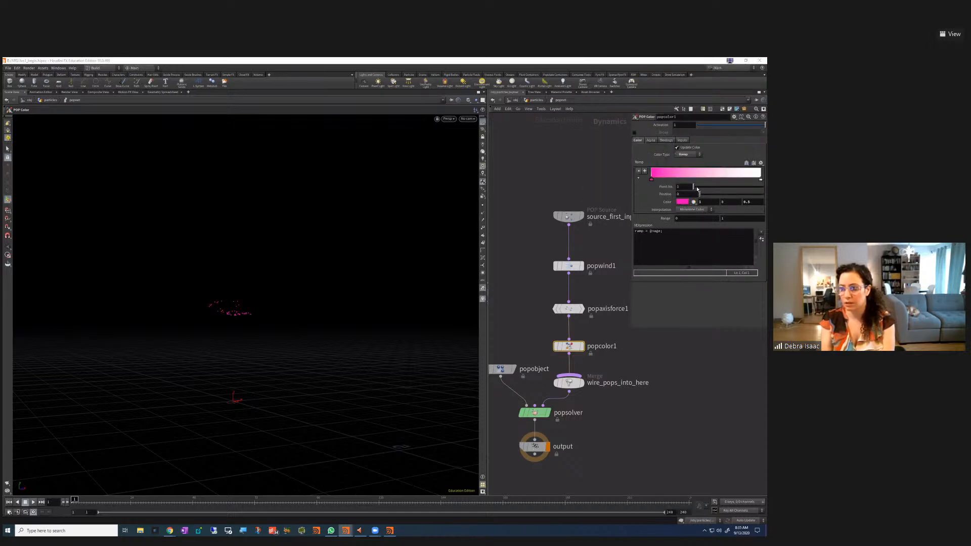
pyautogui.click(760, 181)
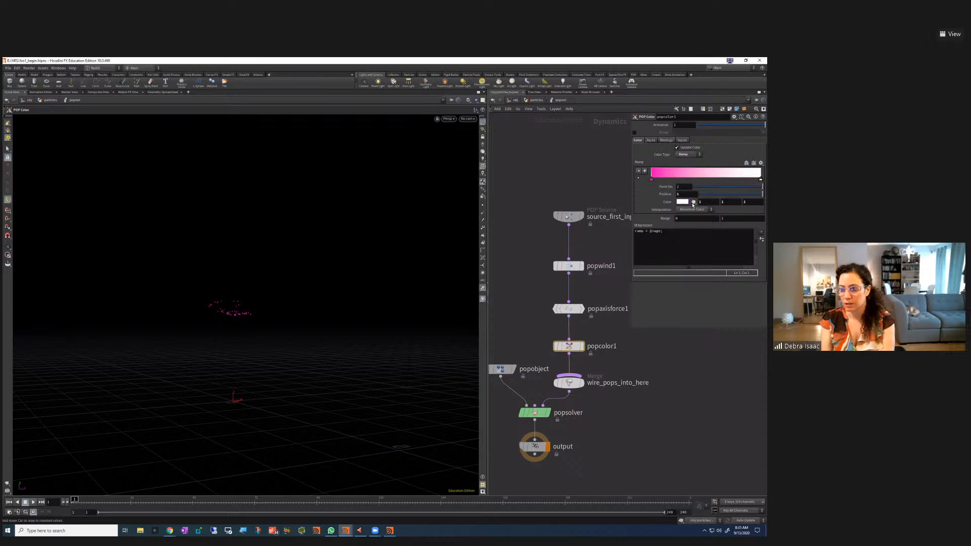
pyautogui.click(682, 202)
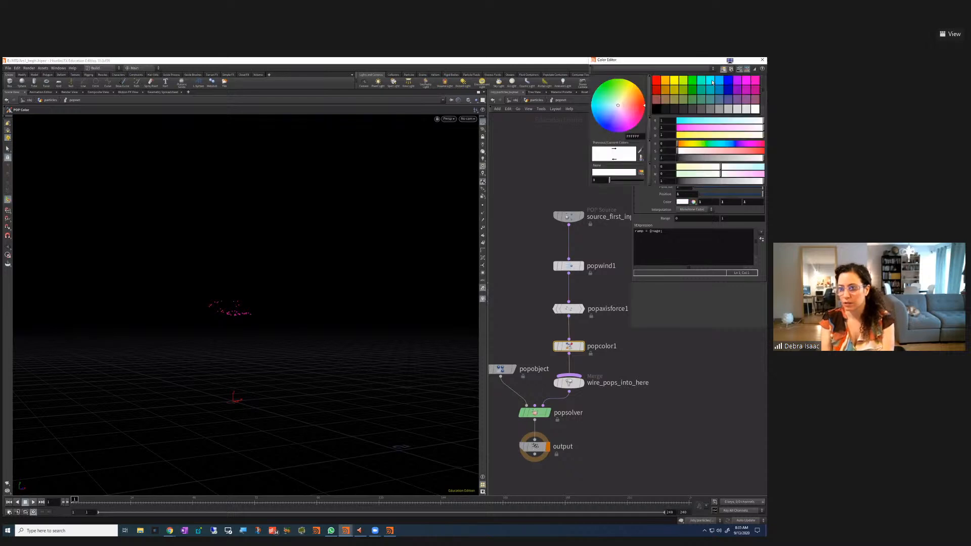
pyautogui.click(712, 82)
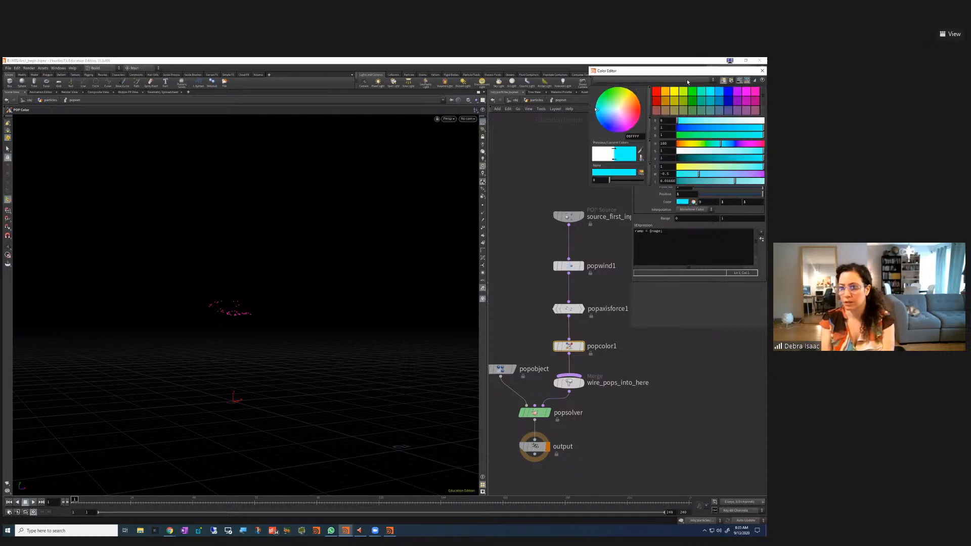
pyautogui.click(762, 60)
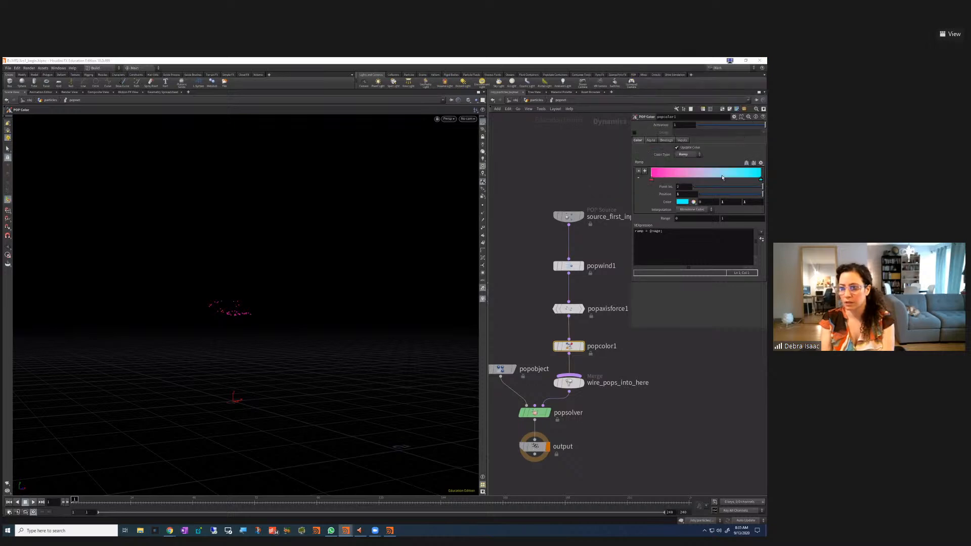
# Add a middle ramp key near 0.39 and make it pure red
pyautogui.click(694, 174)
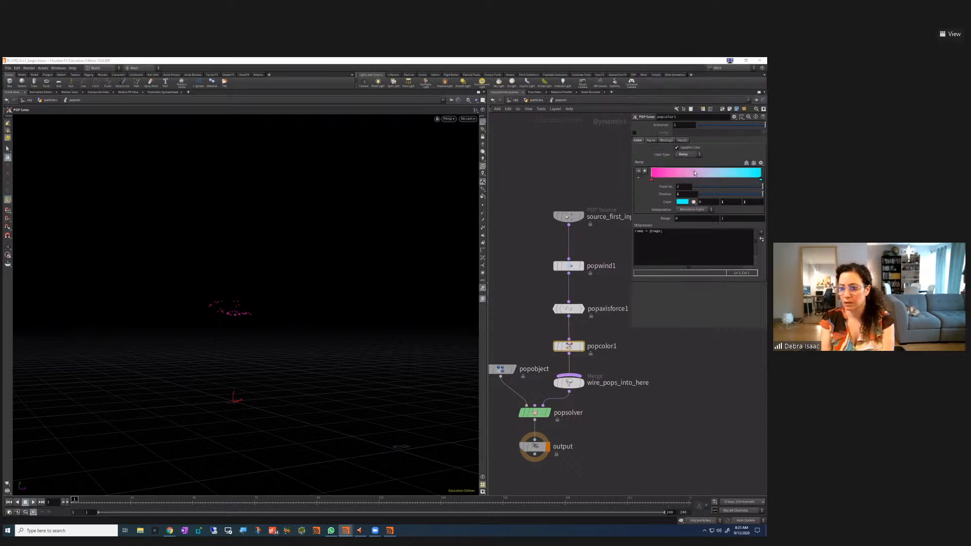
pyautogui.click(682, 202)
pyautogui.click(656, 91)
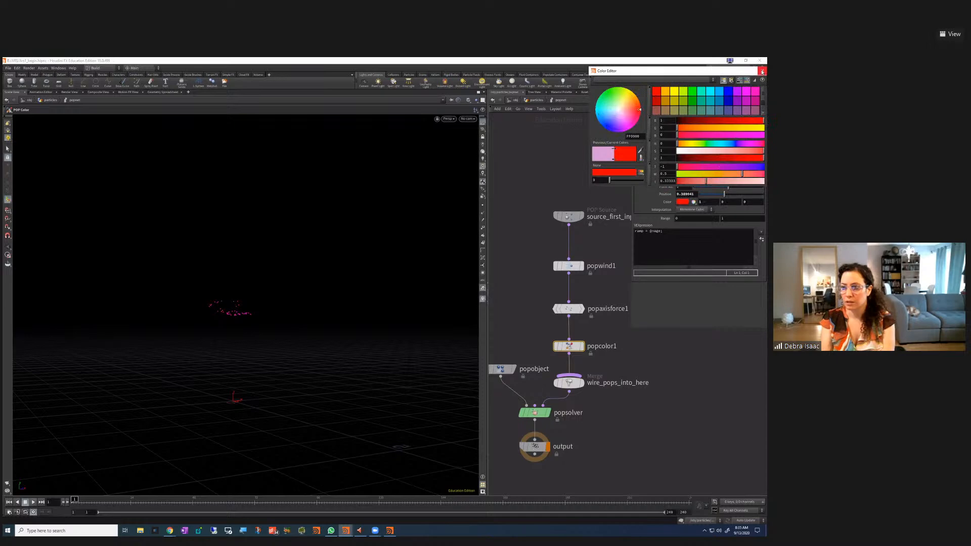
pyautogui.click(762, 71)
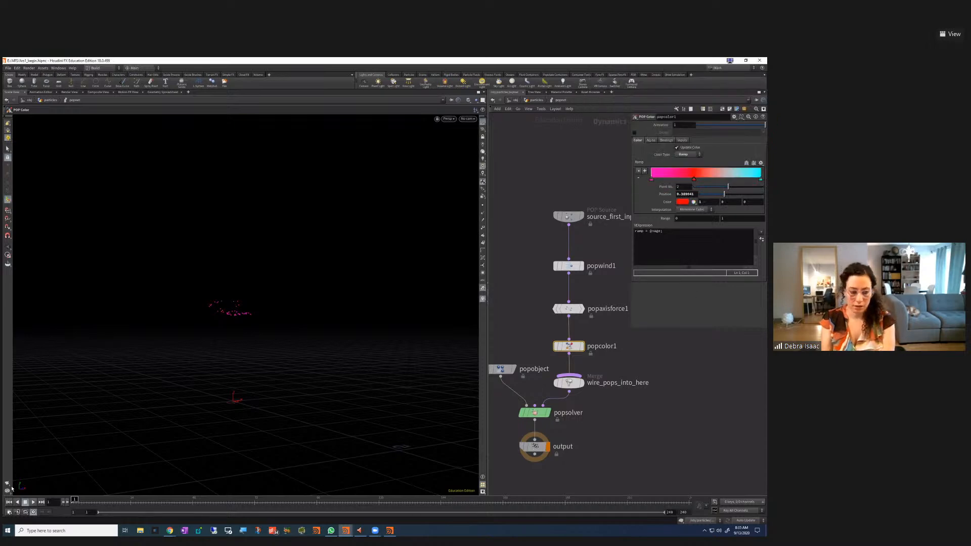
# Slide the red key to about 0.27, add a key near 0.32, and replay
pyautogui.click(33, 502)
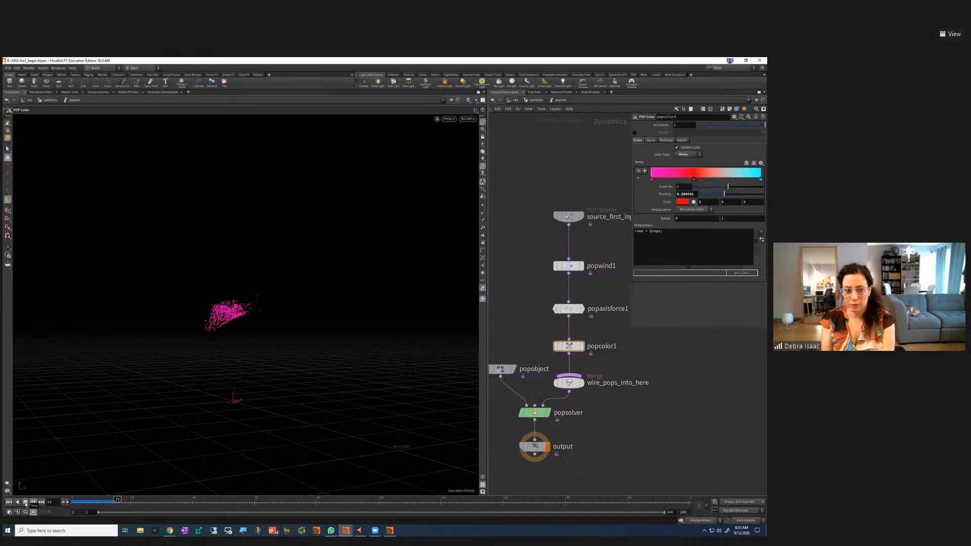
pyautogui.click(26, 503)
pyautogui.moveTo(692, 180); pyautogui.dragTo(663, 179)
pyautogui.moveTo(761, 180); pyautogui.dragTo(759, 179)
pyautogui.click(686, 181)
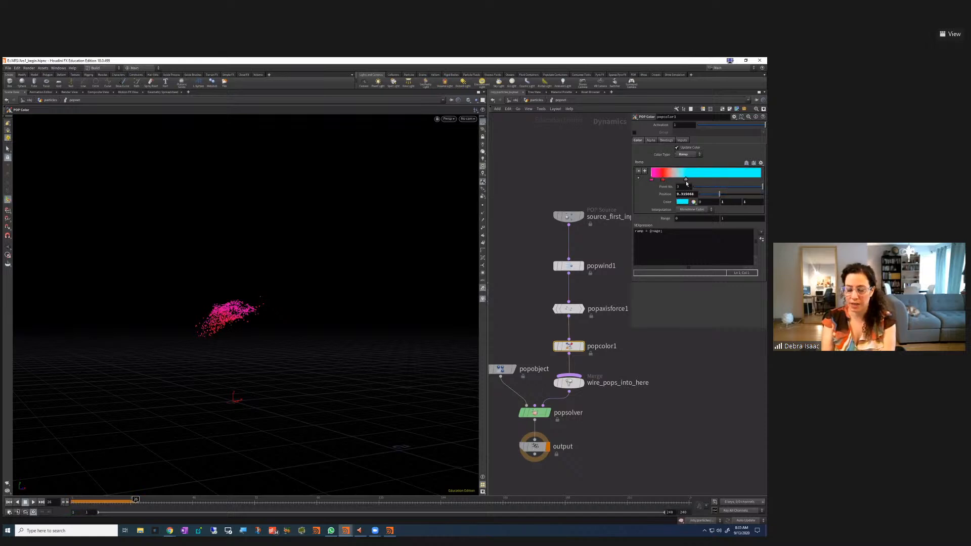
pyautogui.click(32, 502)
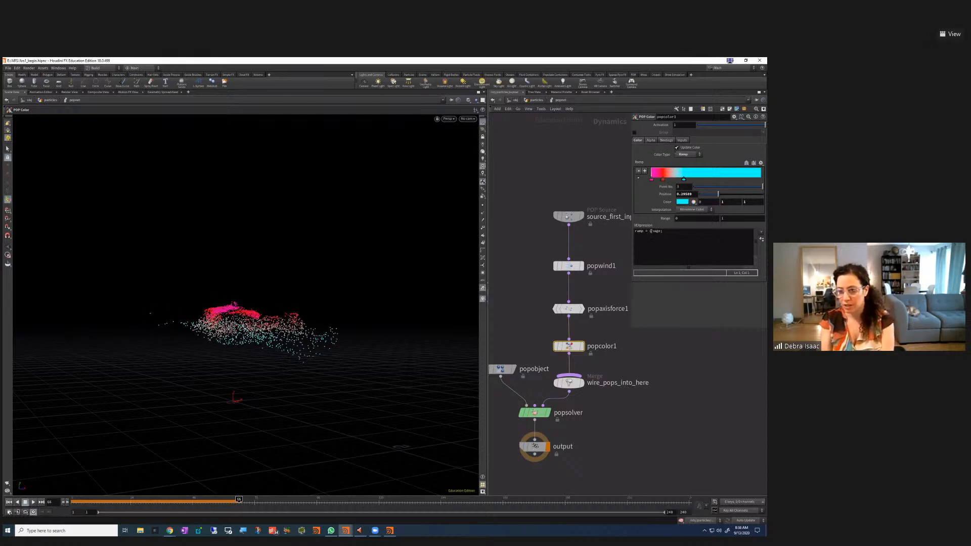
pyautogui.click(653, 231)
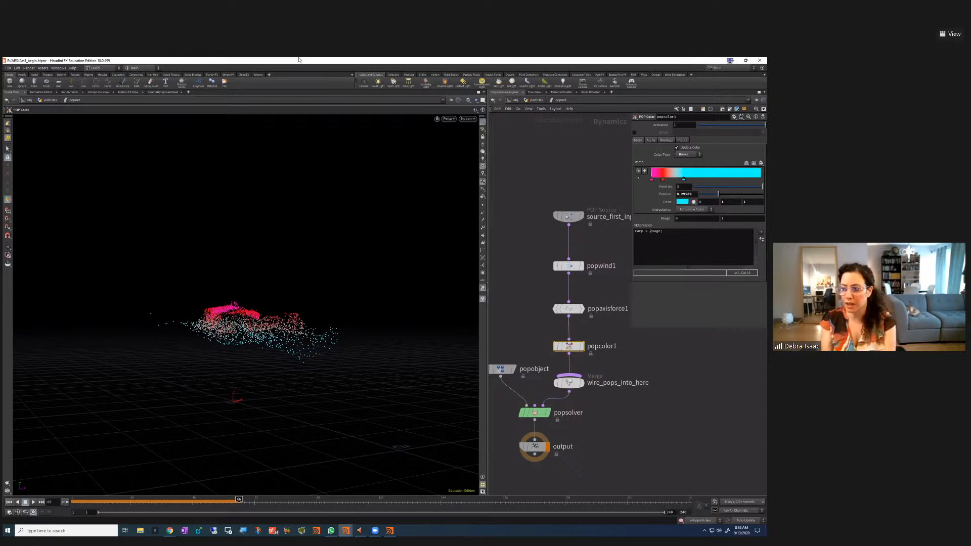
pyautogui.moveTo(665, 405); pyautogui.dragTo(612, 453, button='middle')
pyautogui.click(729, 109)
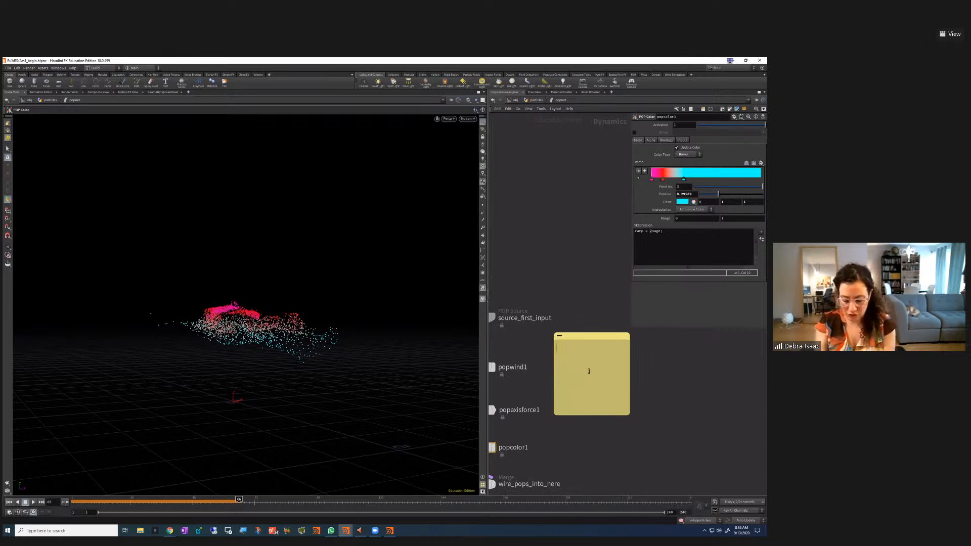
pyautogui.write('@')
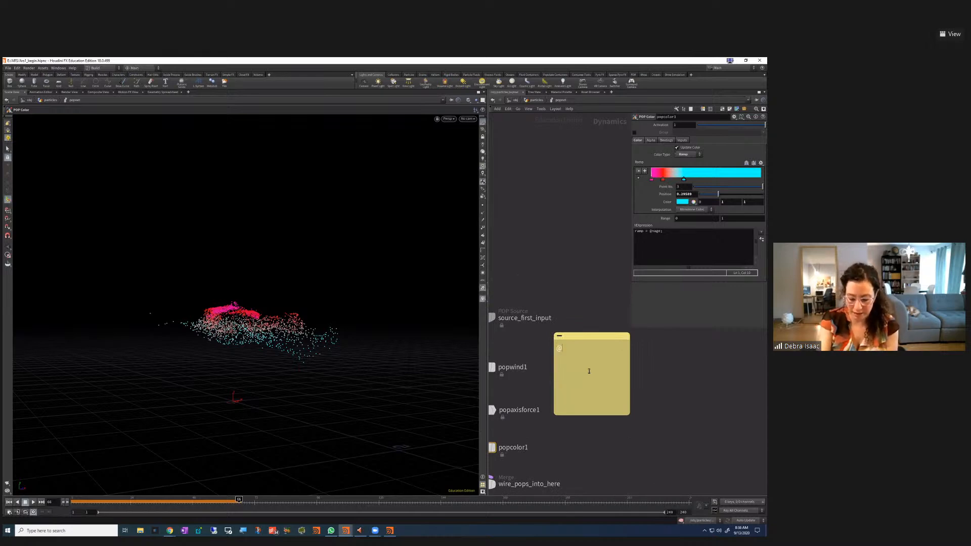
pyautogui.write('nage')
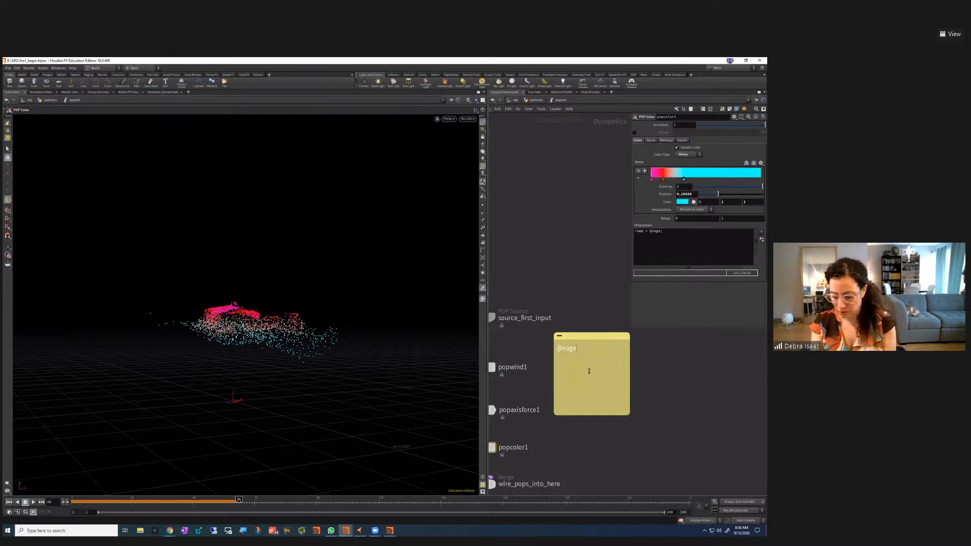
pyautogui.write('= ')
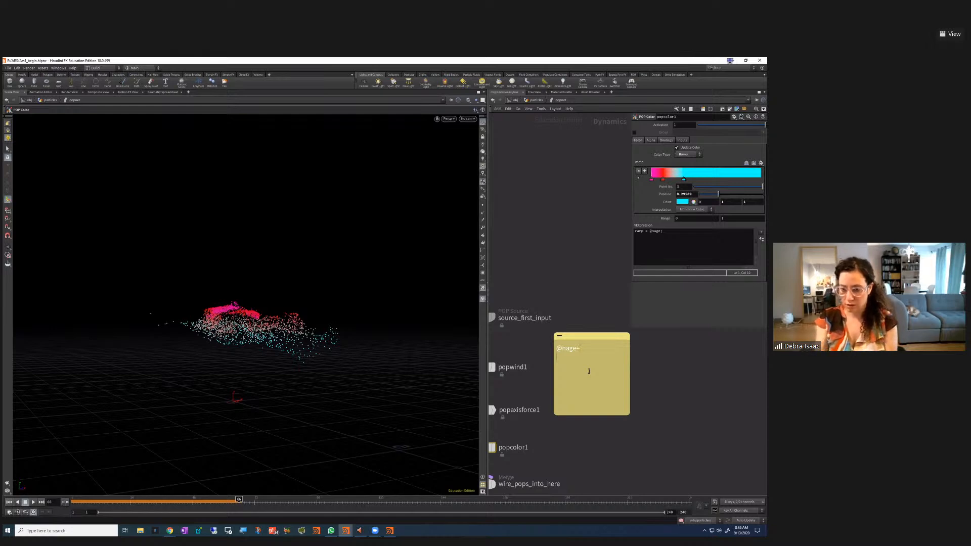
pyautogui.write('age')
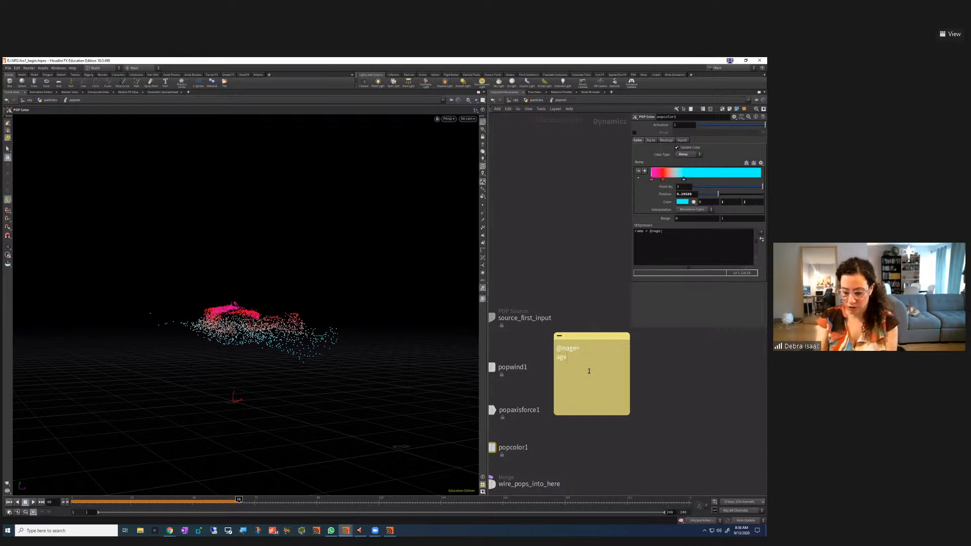
pyautogui.write('/life')
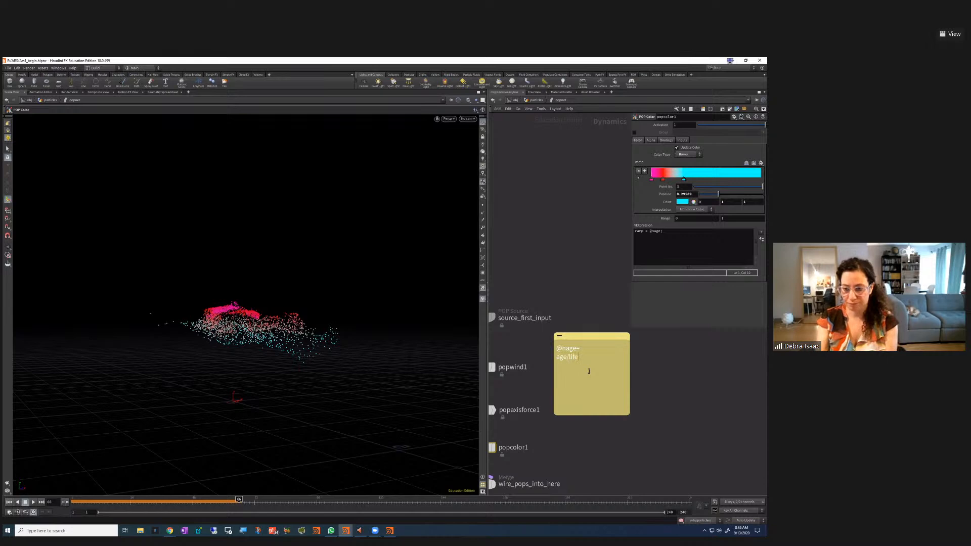
pyautogui.click(558, 357)
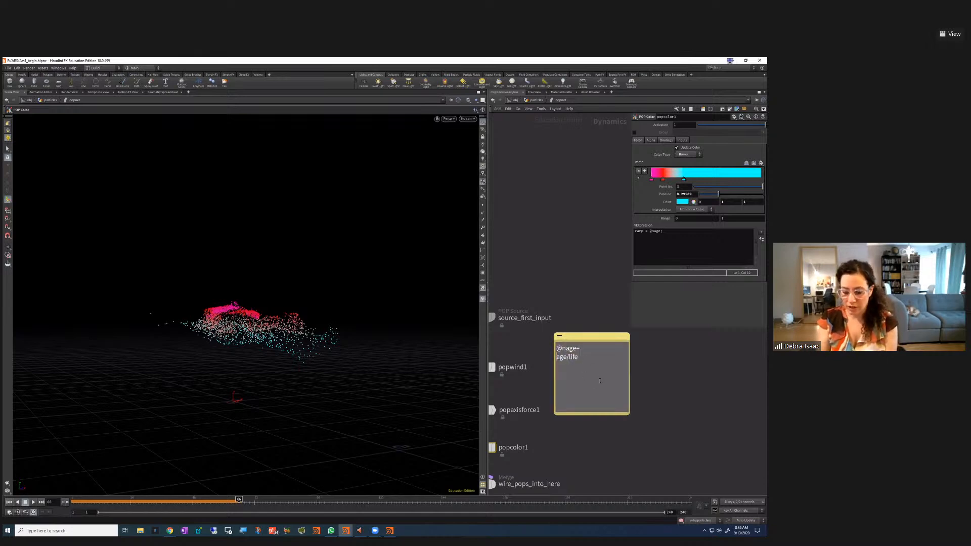
pyautogui.write('@age/')
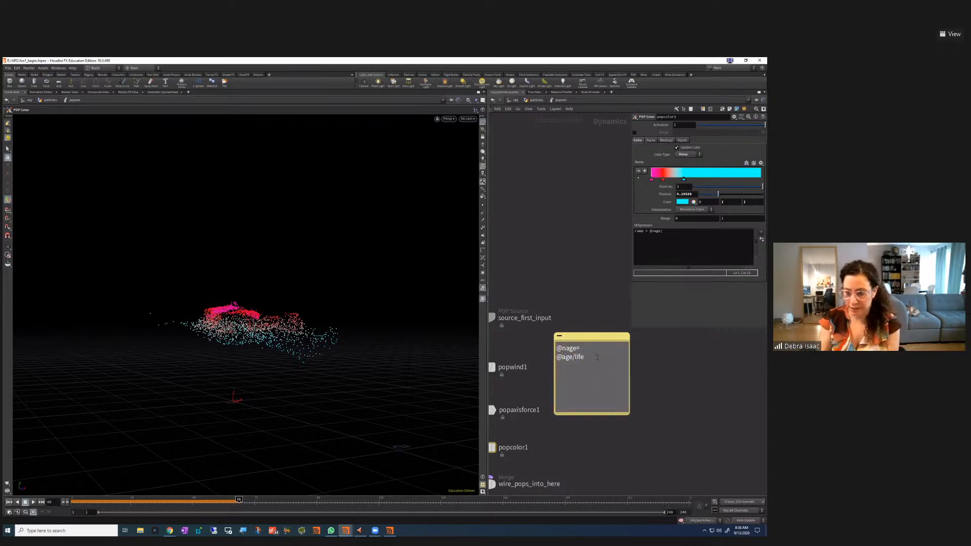
pyautogui.write('@')
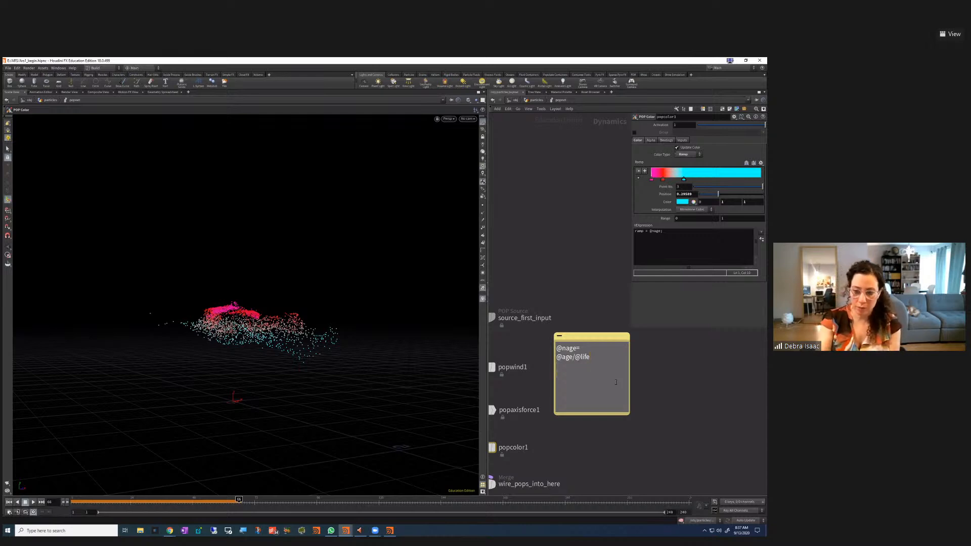
pyautogui.write('0')
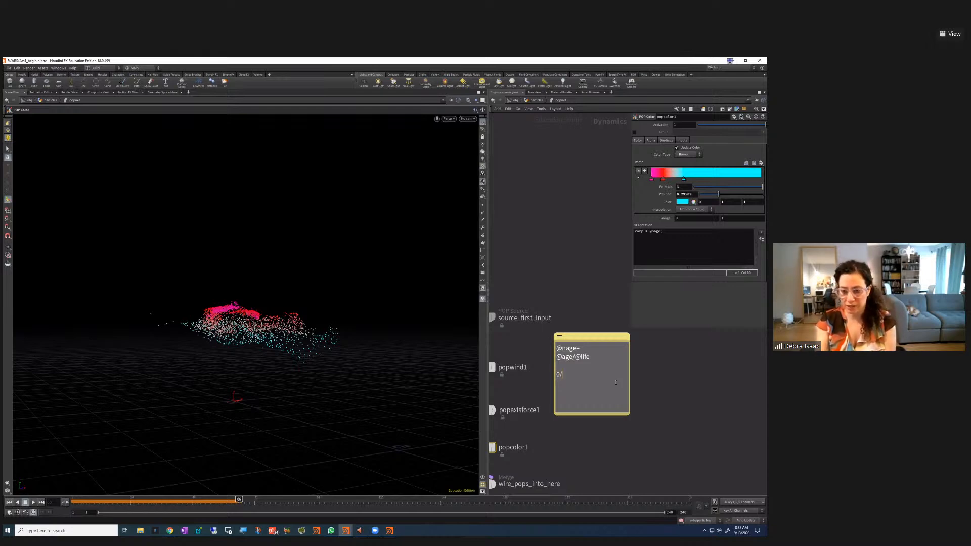
pyautogui.write('/10')
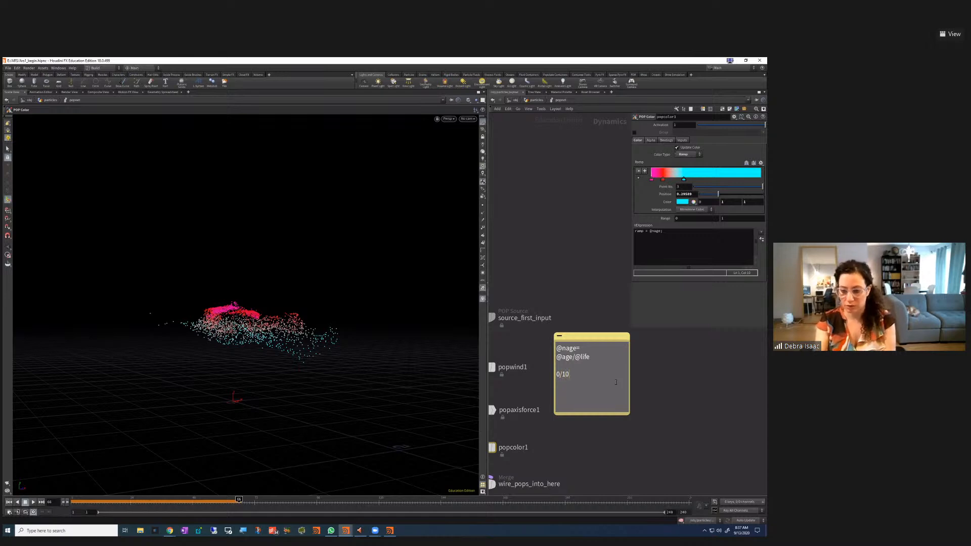
pyautogui.write('=0')
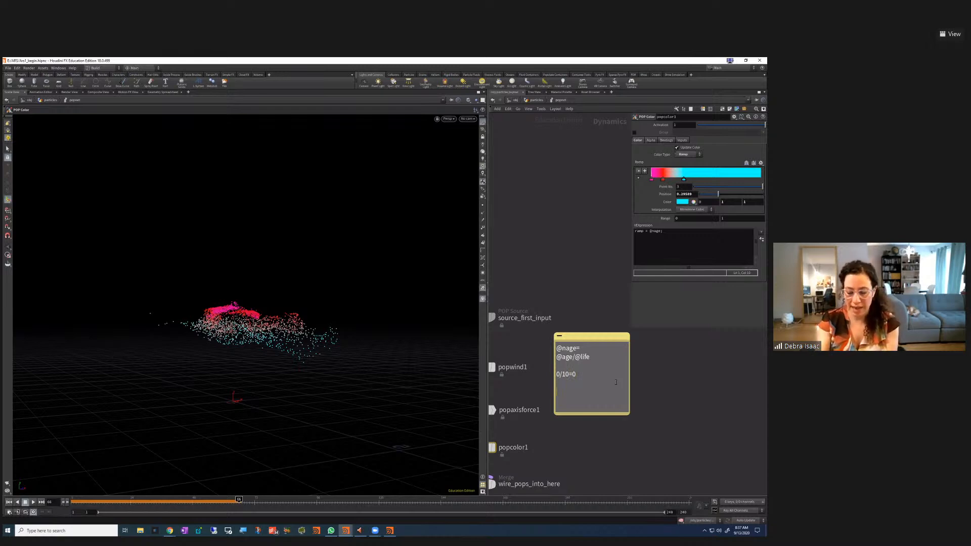
pyautogui.write('1')
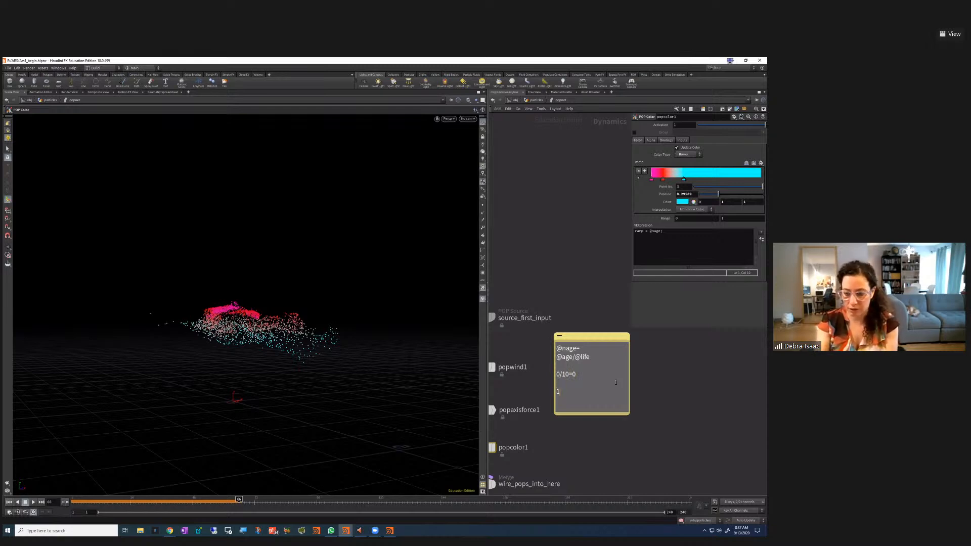
pyautogui.write('0/10=1')
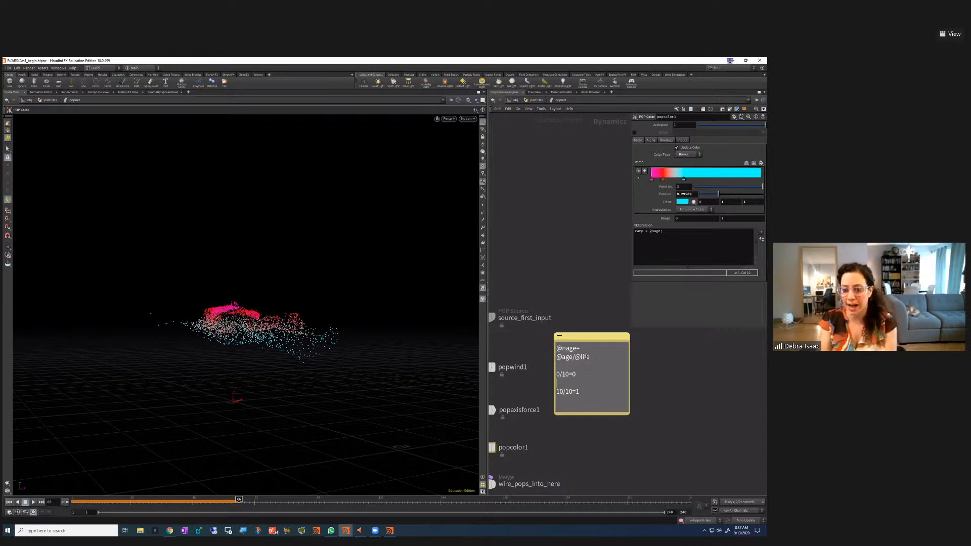
pyautogui.moveTo(593, 357); pyautogui.dragTo(580, 357)
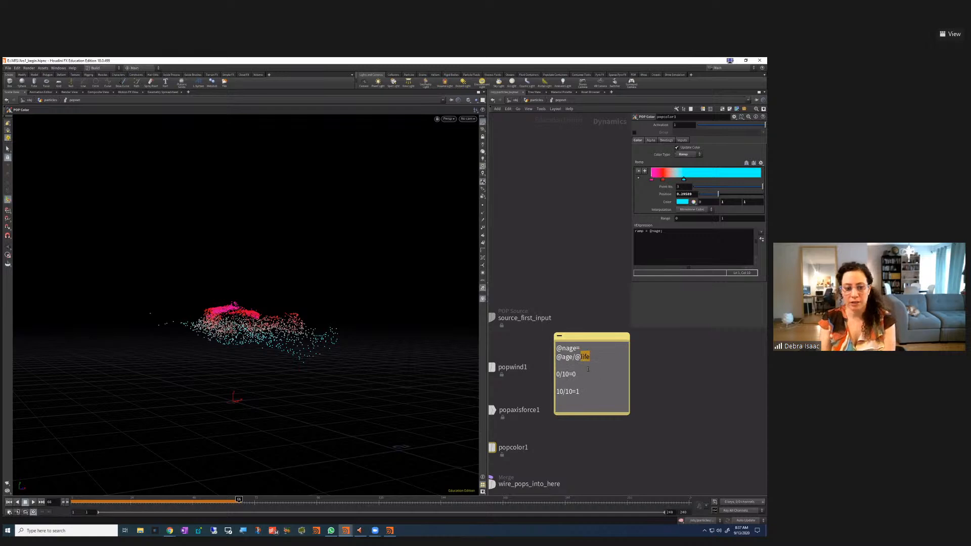
pyautogui.click(566, 373)
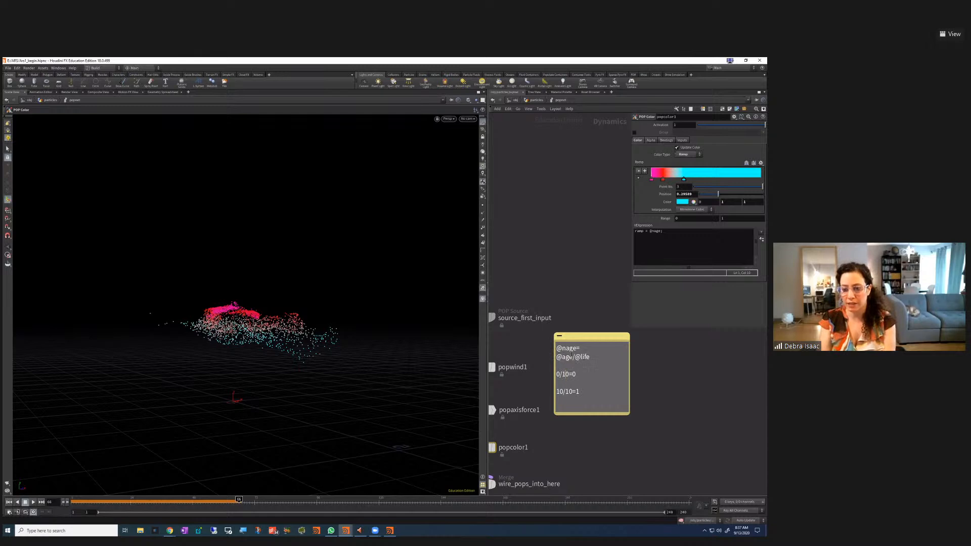
pyautogui.click(681, 247)
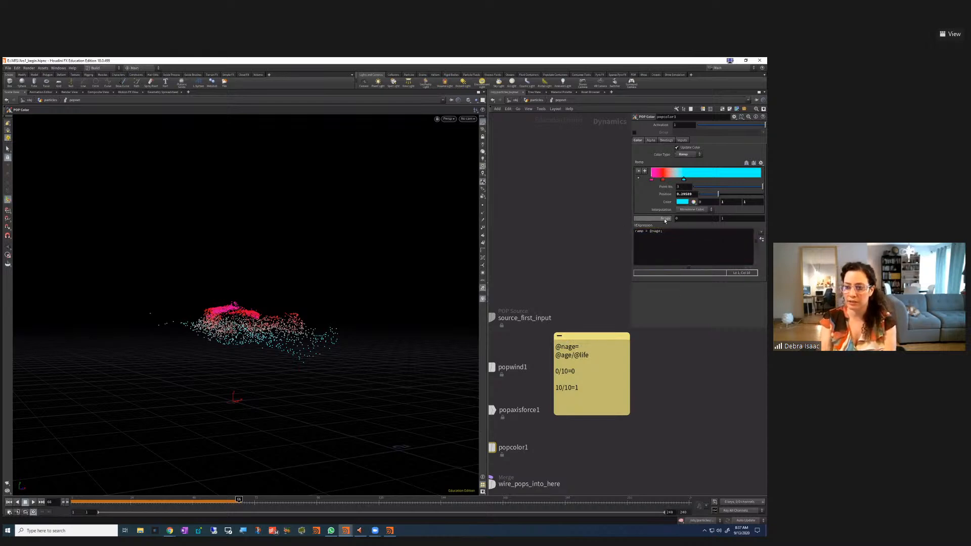
# Keep the ramp Range at 0 and slide the red key to about 0.16
pyautogui.doubleClick(716, 218)
pyautogui.press('Return')
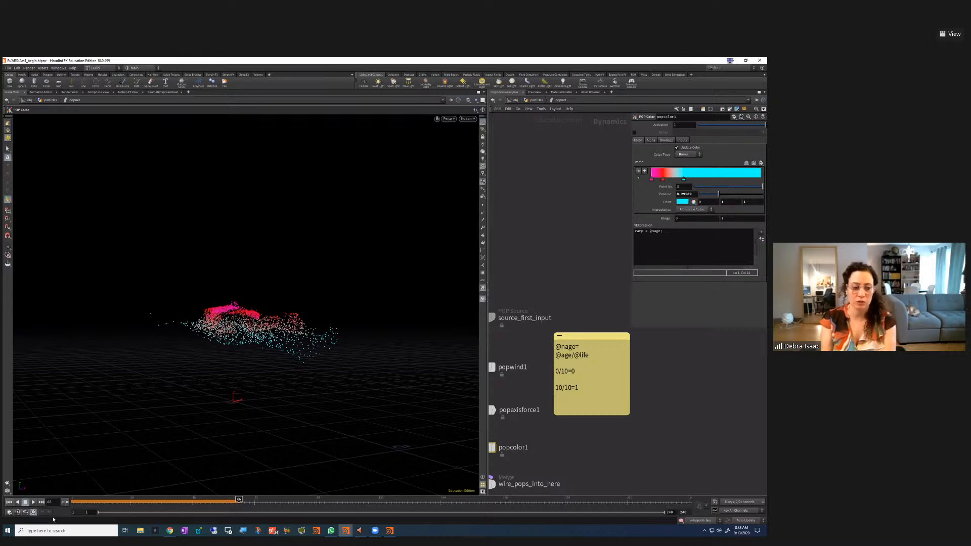
pyautogui.click(33, 502)
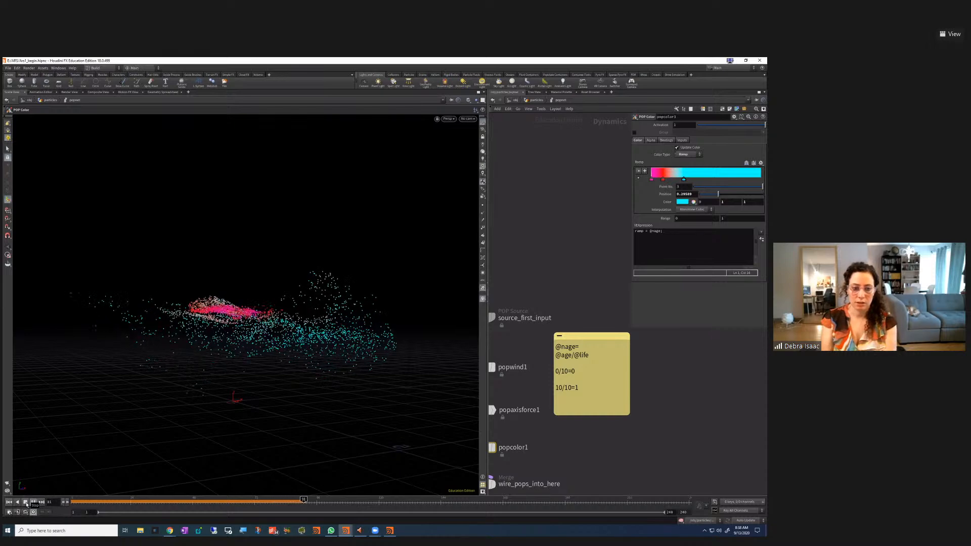
pyautogui.click(27, 504)
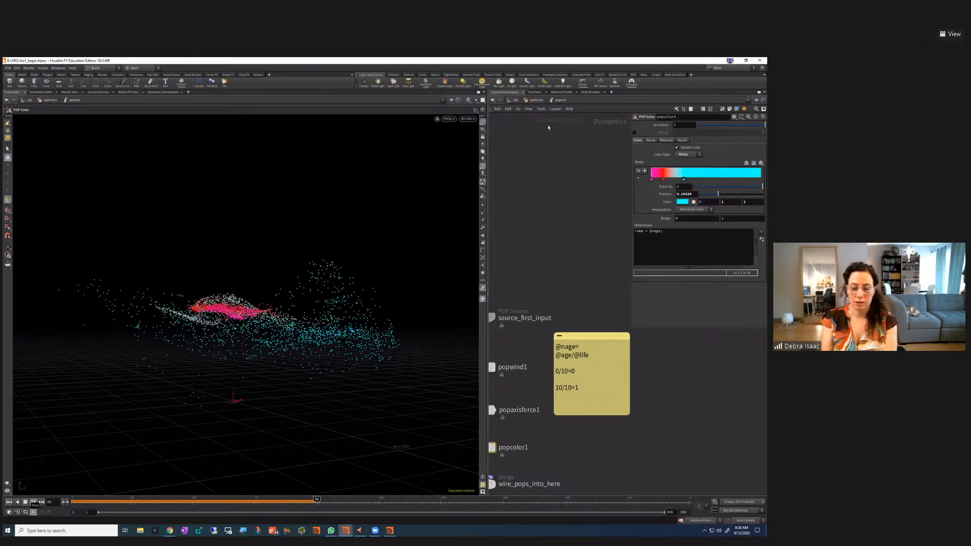
pyautogui.moveTo(685, 179)
pyautogui.mouseDown()
pyautogui.moveTo(715, 181)
pyautogui.moveTo(669, 182)
pyautogui.mouseUp()
pyautogui.press('Escape')
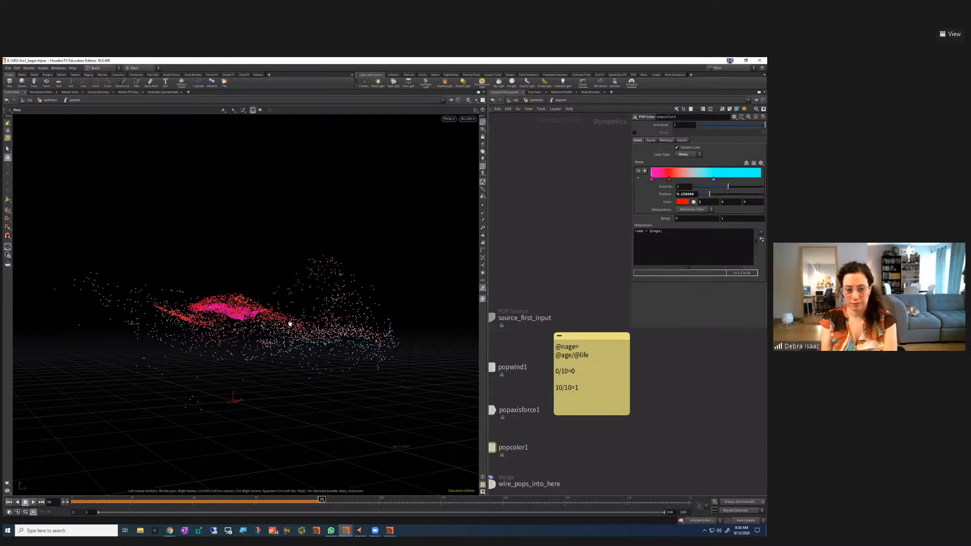
pyautogui.moveTo(290, 324); pyautogui.dragTo(286, 330)
pyautogui.press('Return')
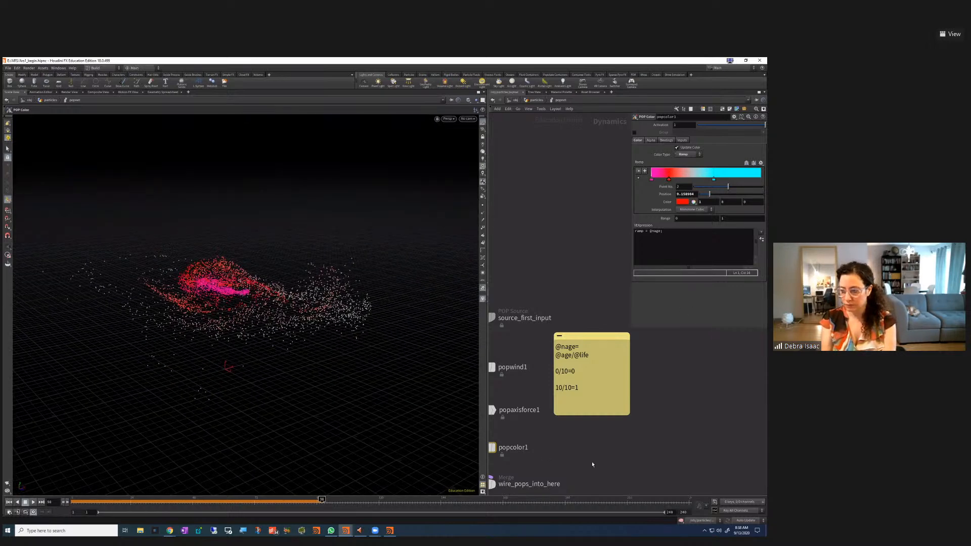
# Add a pink key near position 0.066 at the start of the popcolor1 ramp
pyautogui.press('h')
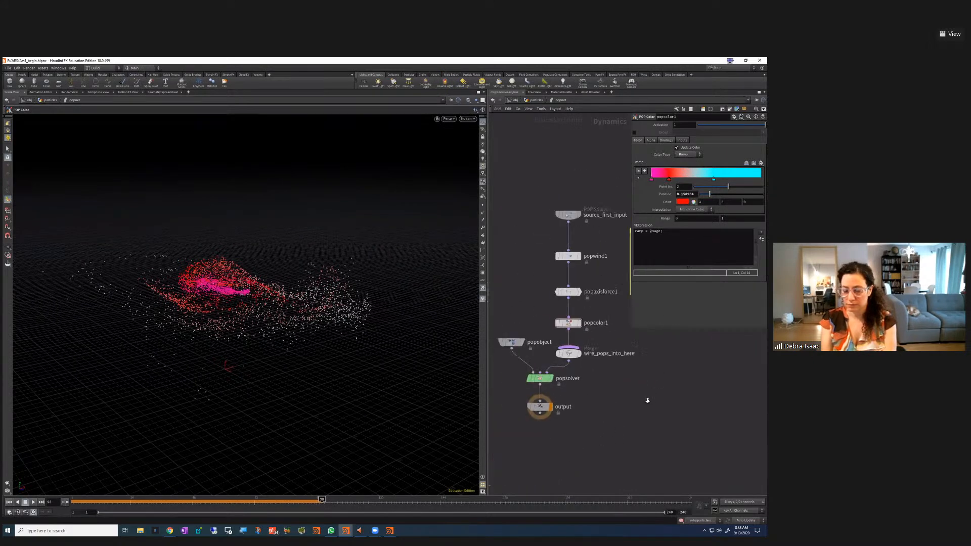
pyautogui.scroll(-2, 647, 400)
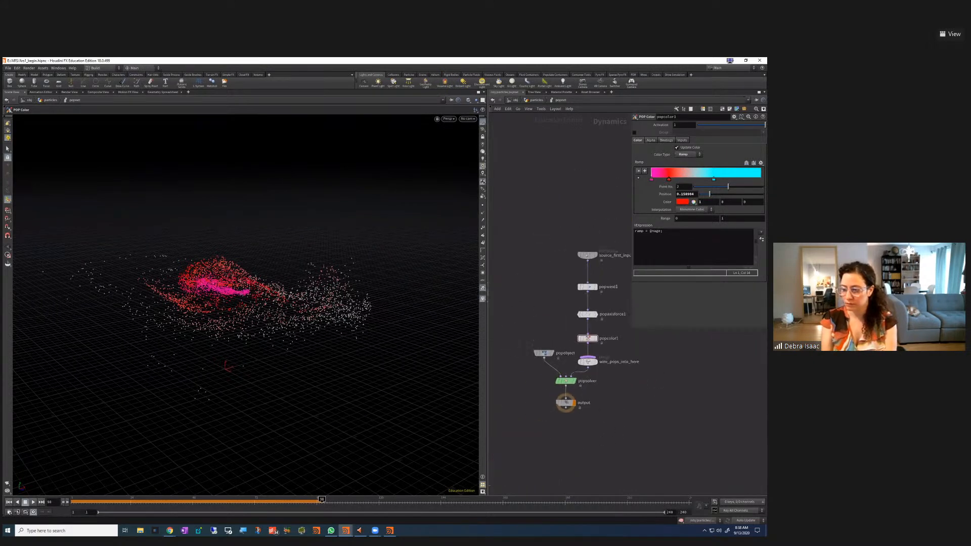
pyautogui.press('Escape')
pyautogui.moveTo(341, 310); pyautogui.dragTo(334, 344)
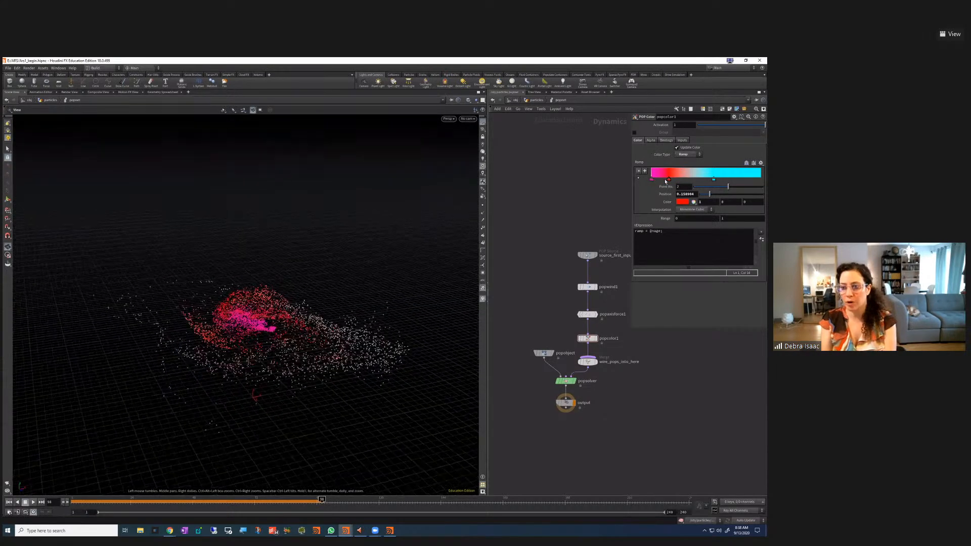
pyautogui.click(659, 176)
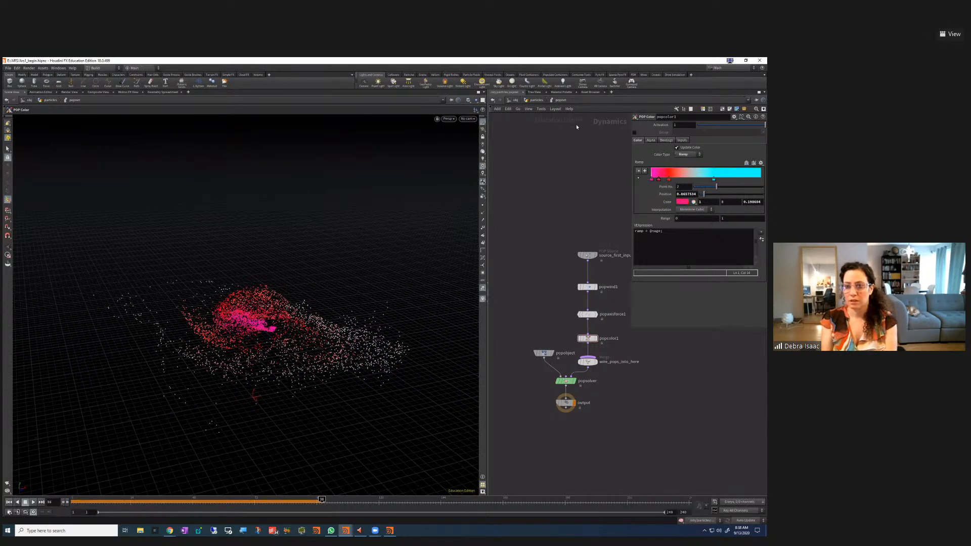
# Go up to the particles network and move popnet closer under scatter1
pyautogui.click(536, 100)
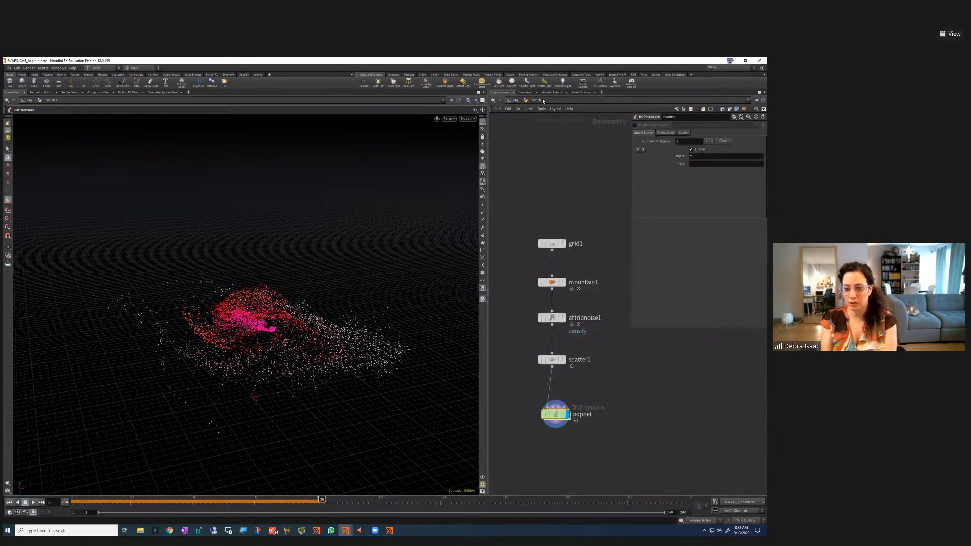
pyautogui.scroll(2, 601, 397)
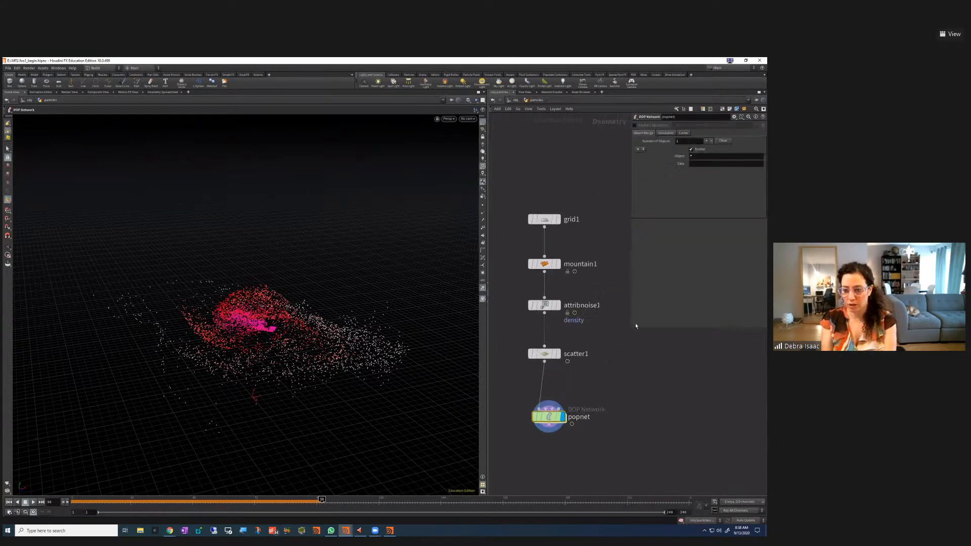
pyautogui.moveTo(635, 326); pyautogui.dragTo(665, 364)
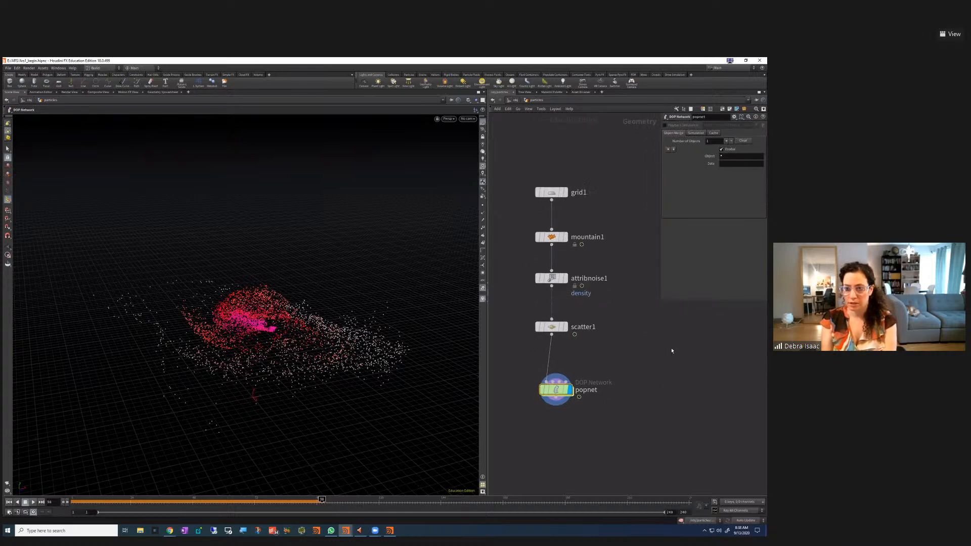
pyautogui.moveTo(552, 388); pyautogui.dragTo(560, 378)
pyautogui.moveTo(619, 424); pyautogui.dragTo(681, 440, button='middle')
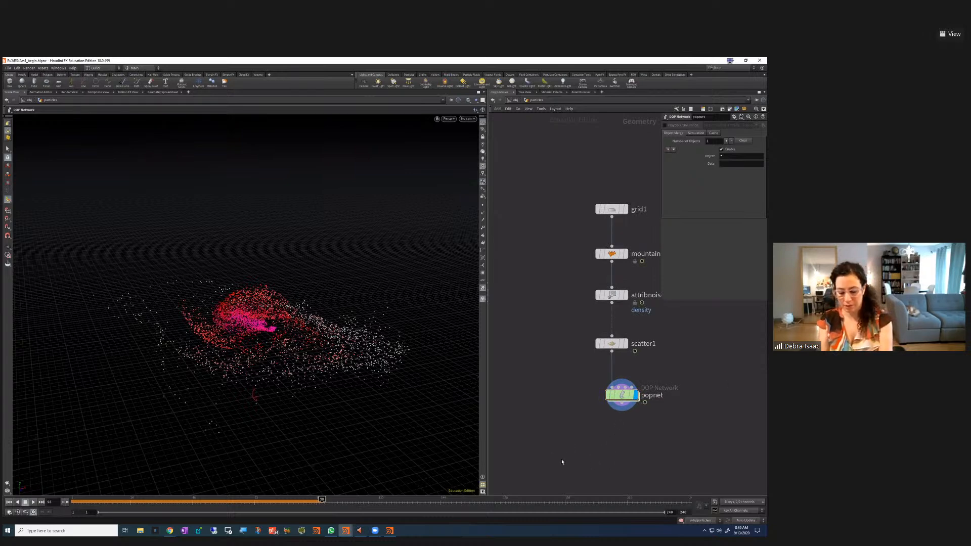
# Add a Copy to Points node, copytopoints1, below popnet
pyautogui.press('Tab')
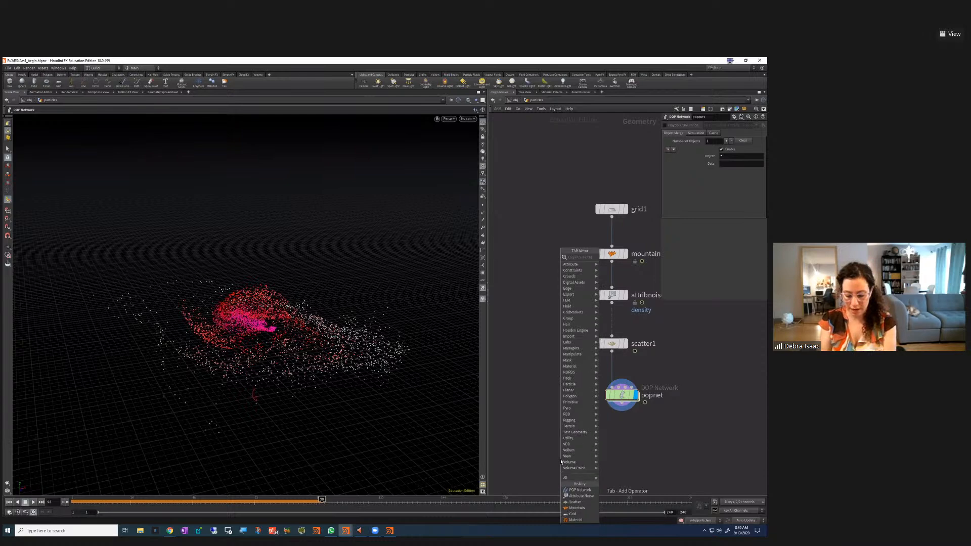
pyautogui.write('copy')
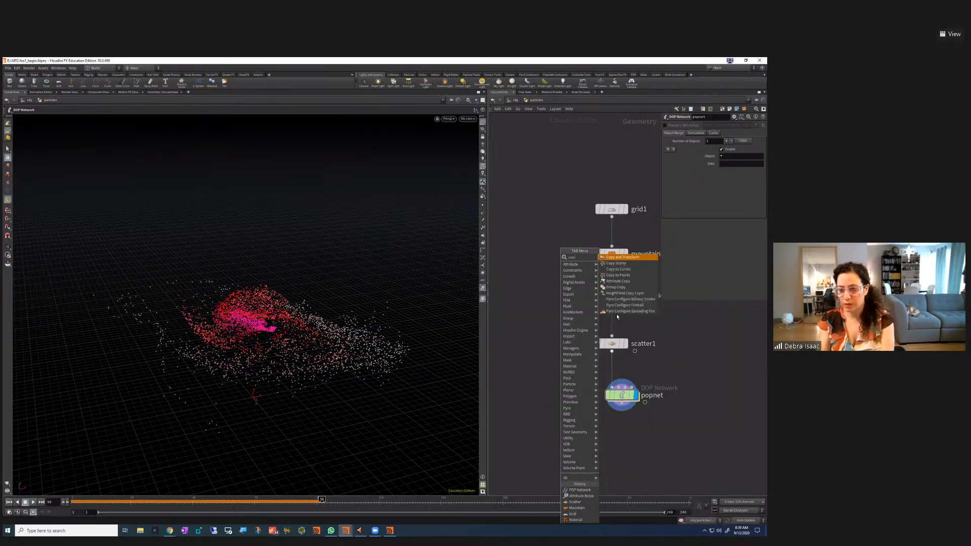
pyautogui.click(618, 275)
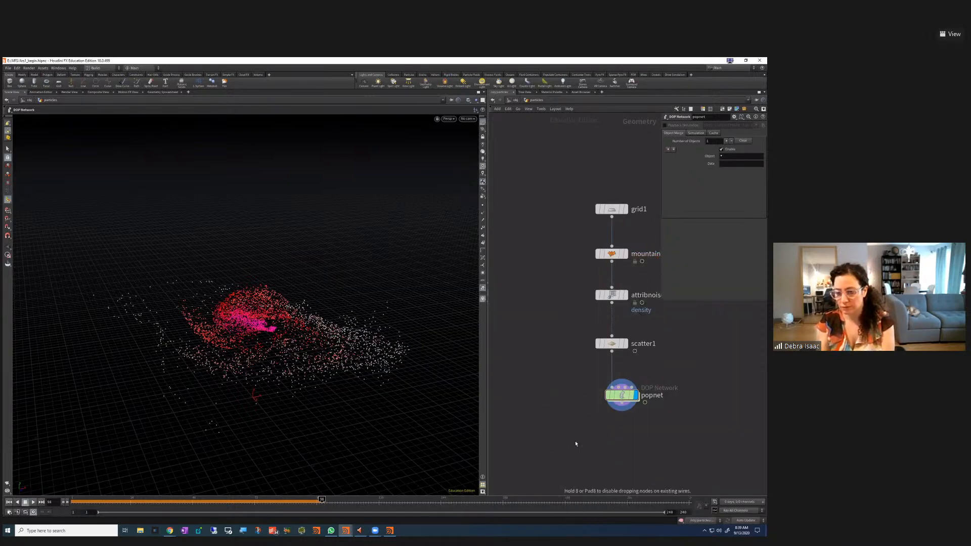
pyautogui.click(582, 454)
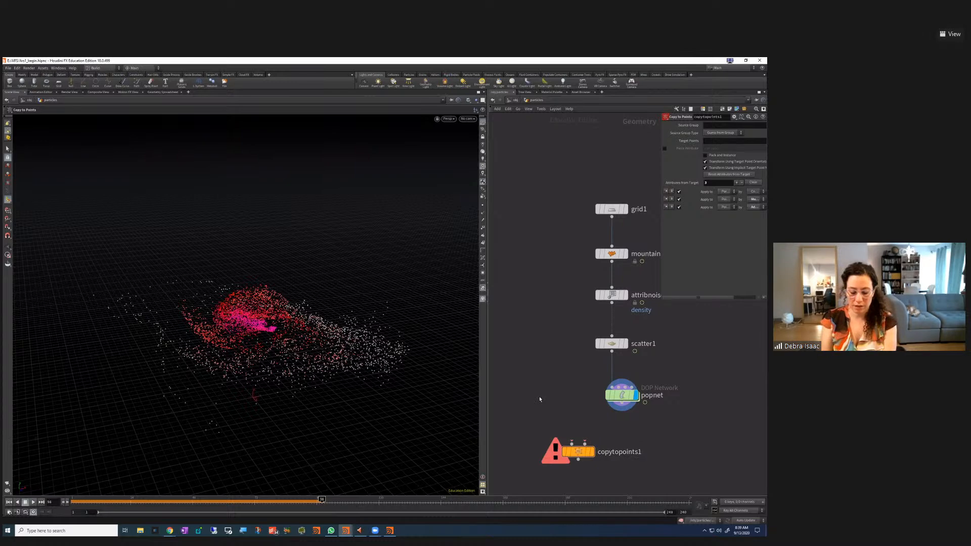
pyautogui.press('Tab')
pyautogui.moveTo(547, 390)
pyautogui.write('box')
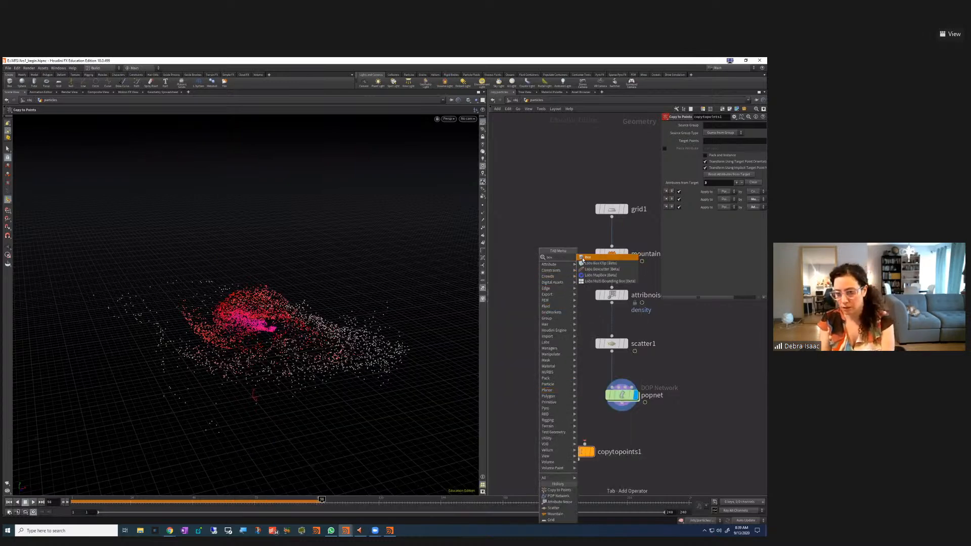
# Add a box1 node and flatten it with Size Y 0.01
pyautogui.click(582, 259)
pyautogui.click(538, 372)
pyautogui.moveTo(538, 374); pyautogui.dragTo(529, 388)
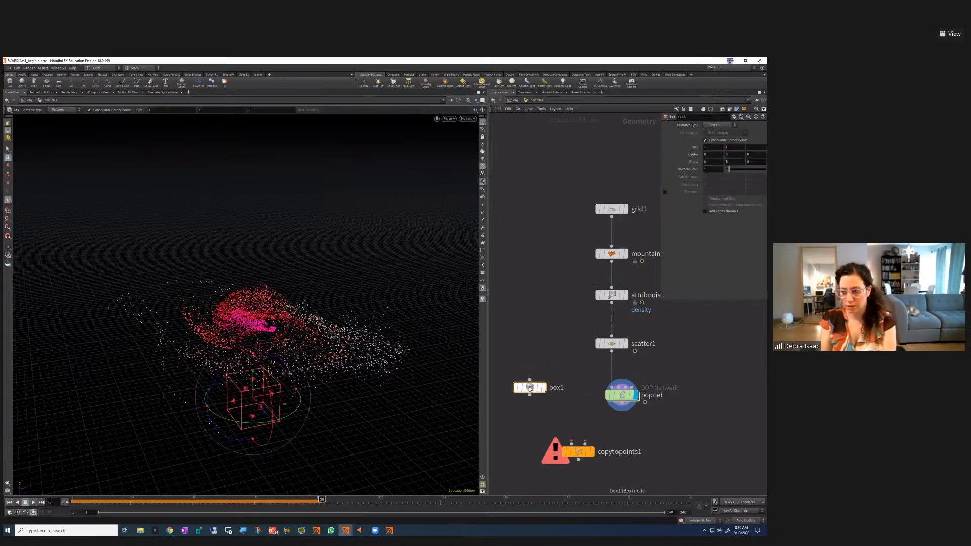
pyautogui.moveTo(537, 388)
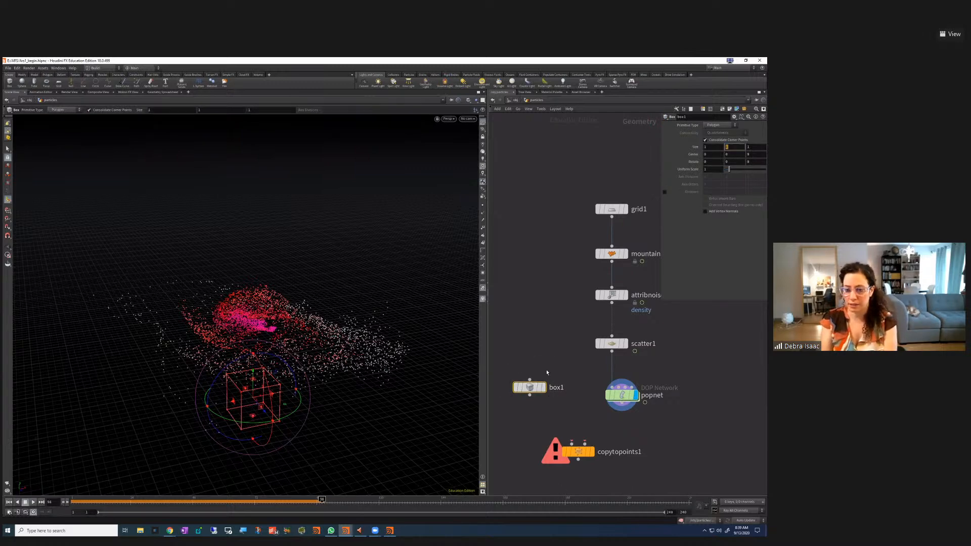
pyautogui.click(543, 387)
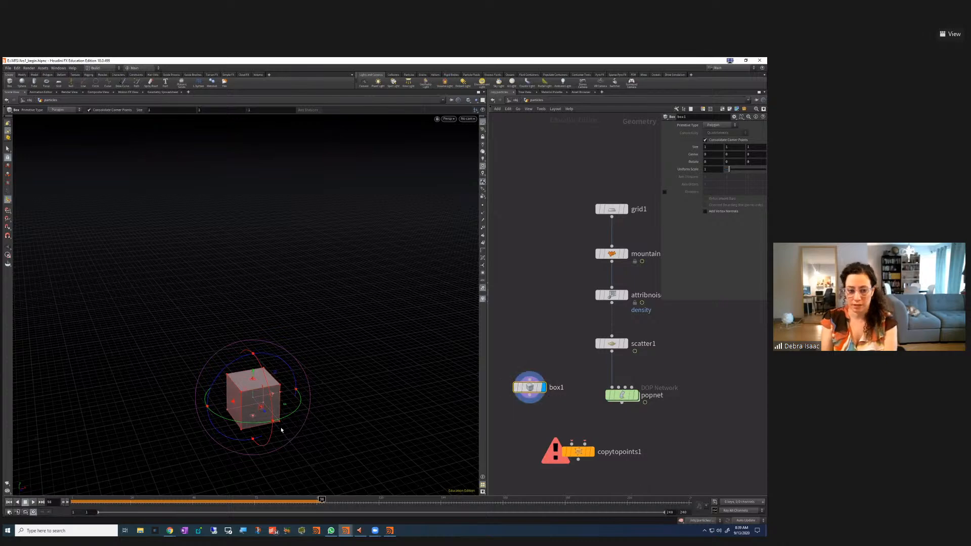
pyautogui.click(724, 146)
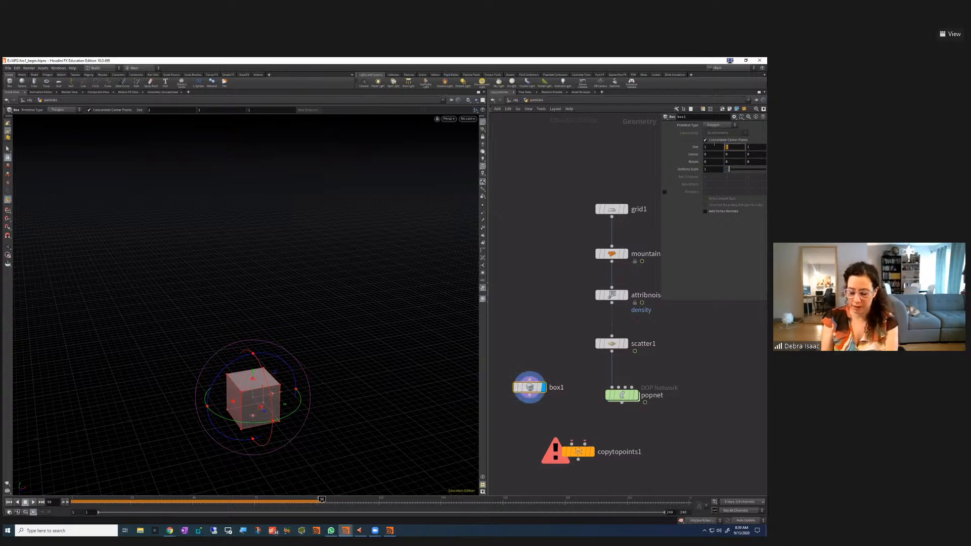
pyautogui.write('.01')
pyautogui.press('Return')
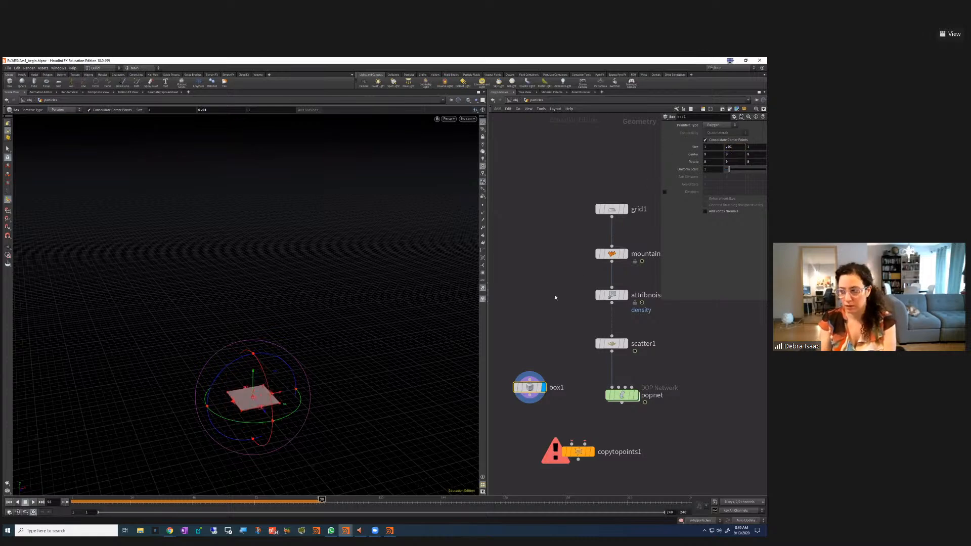
# Wire box1 and popnet into copytopoints1's first and second inputs, and display copytopoints1
pyautogui.moveTo(529, 396); pyautogui.dragTo(572, 443)
pyautogui.moveTo(622, 402); pyautogui.dragTo(585, 444)
pyautogui.click(591, 451)
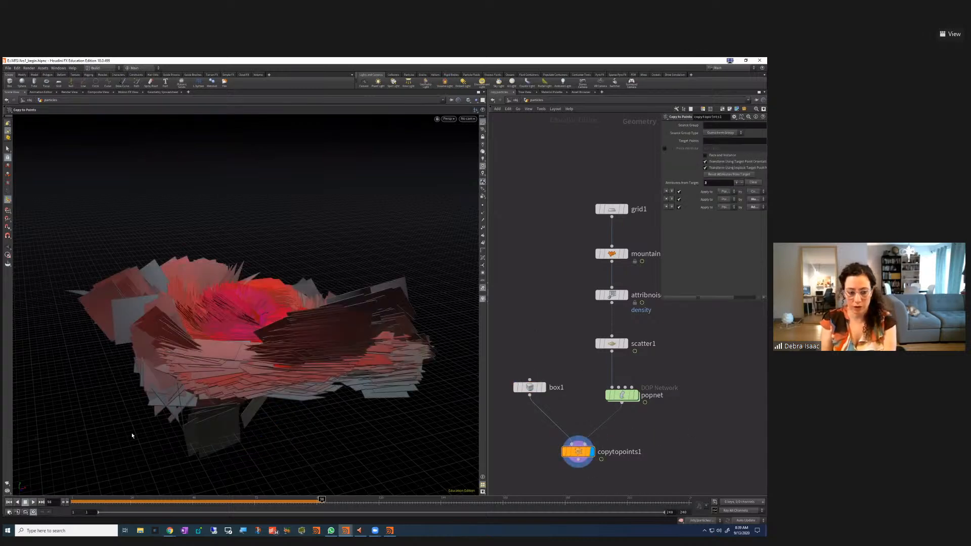
# Replay the flat-card simulation from frame 1, pausing at frame 61
pyautogui.click(10, 502)
pyautogui.click(33, 502)
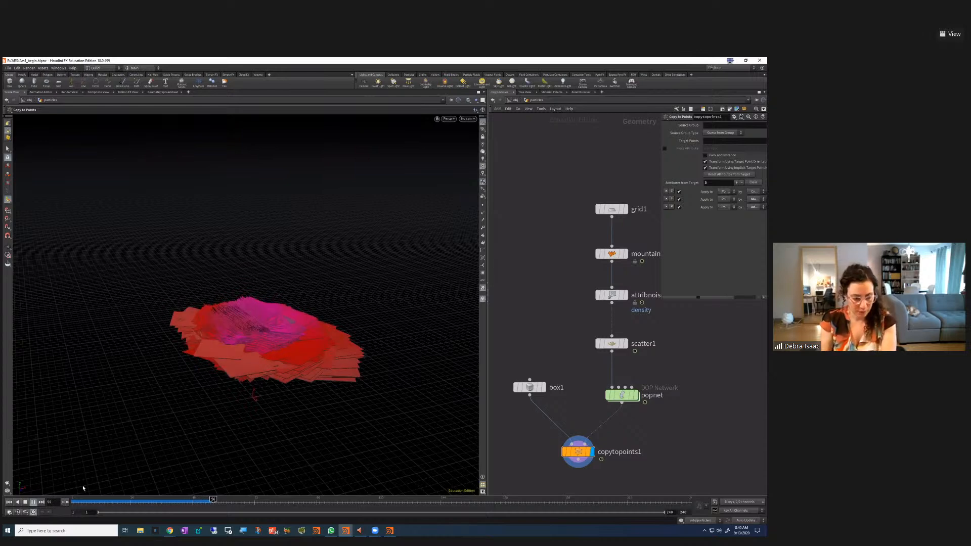
pyautogui.press('Up')
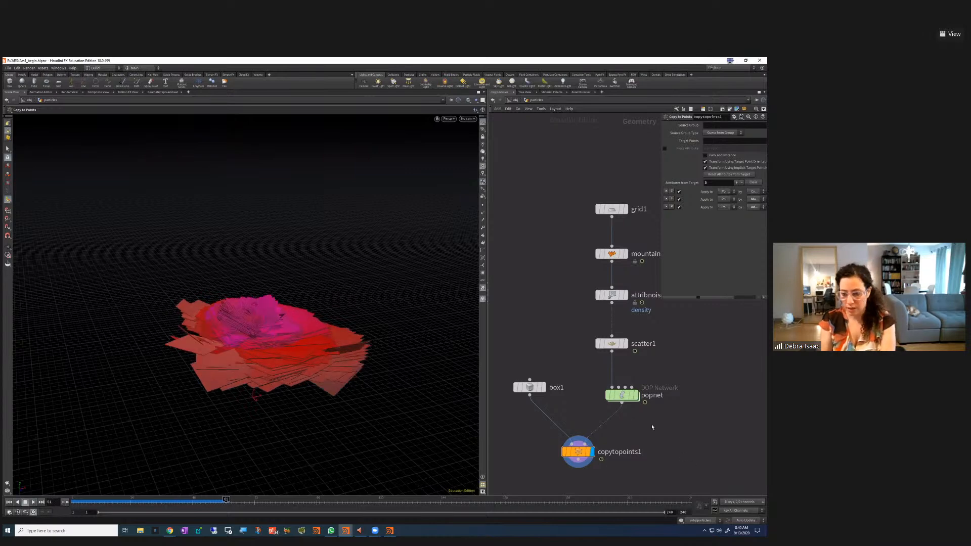
pyautogui.press('Tab')
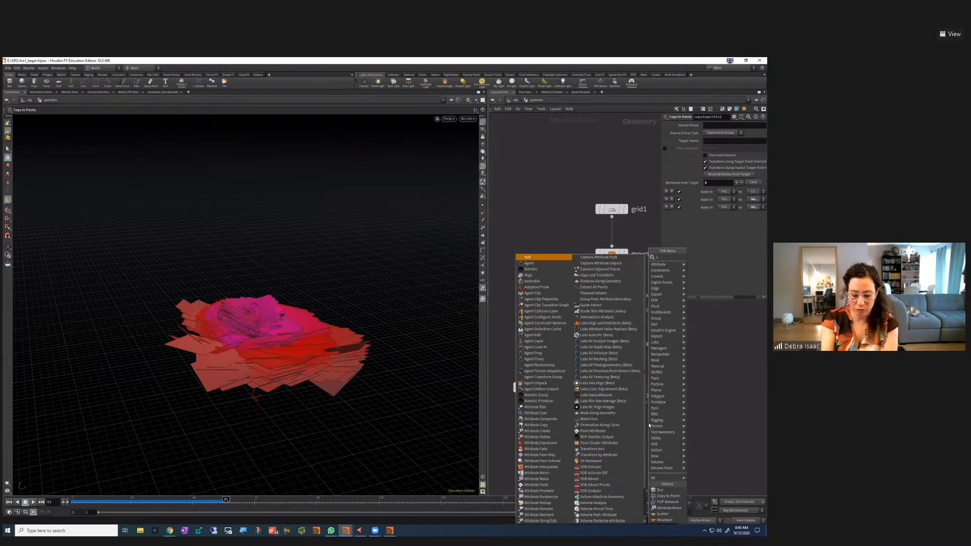
# Drop a new Attribute Randomize node onto the popnet→copytopoints1 wire
pyautogui.moveTo(658, 264)
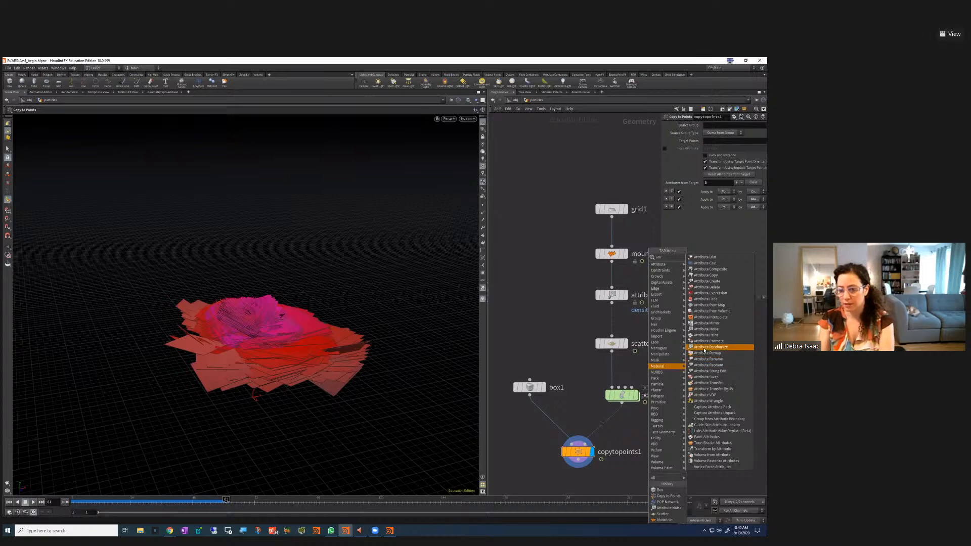
pyautogui.click(710, 347)
pyautogui.click(645, 444)
pyautogui.moveTo(645, 441); pyautogui.dragTo(613, 425)
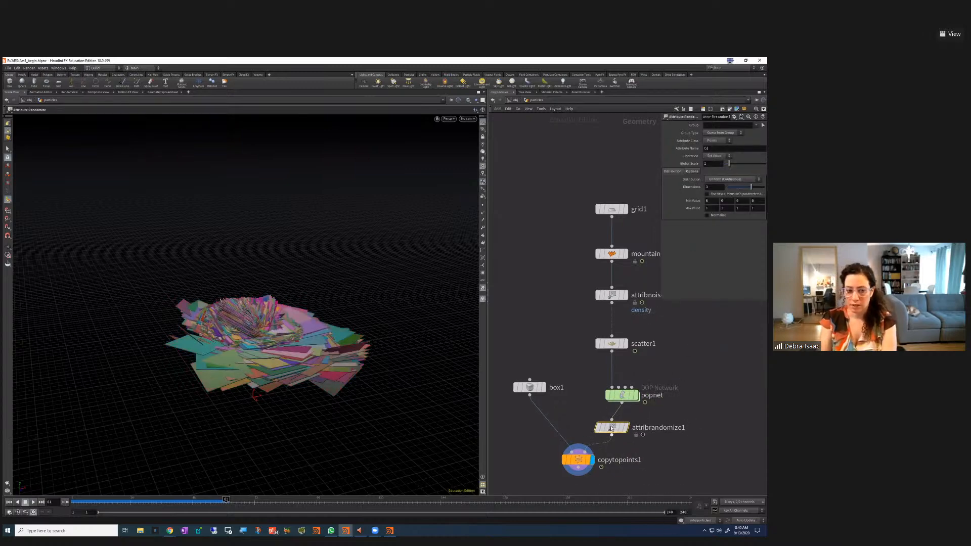
# Change the randomized Attribute Name from Cd to pscale
pyautogui.doubleClick(707, 148)
pyautogui.click(684, 259)
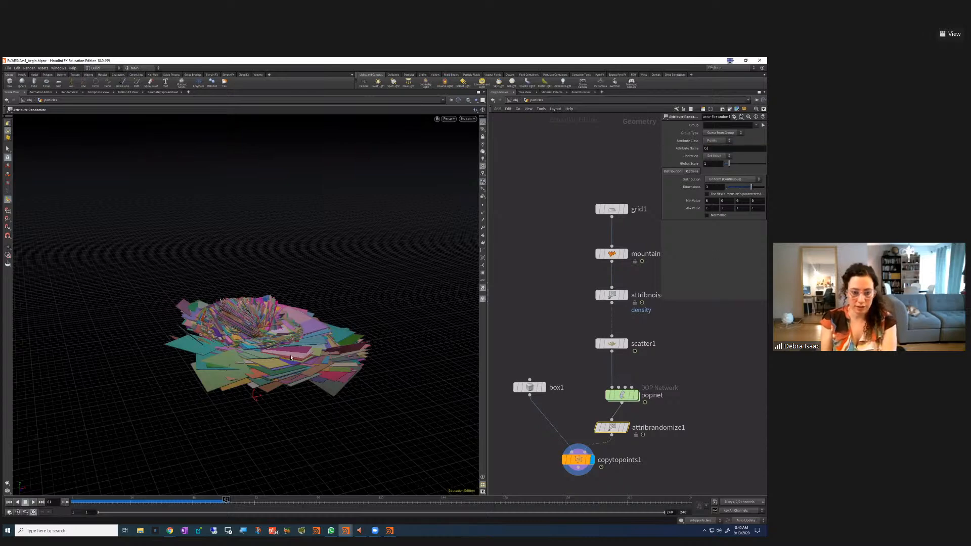
pyautogui.doubleClick(706, 148)
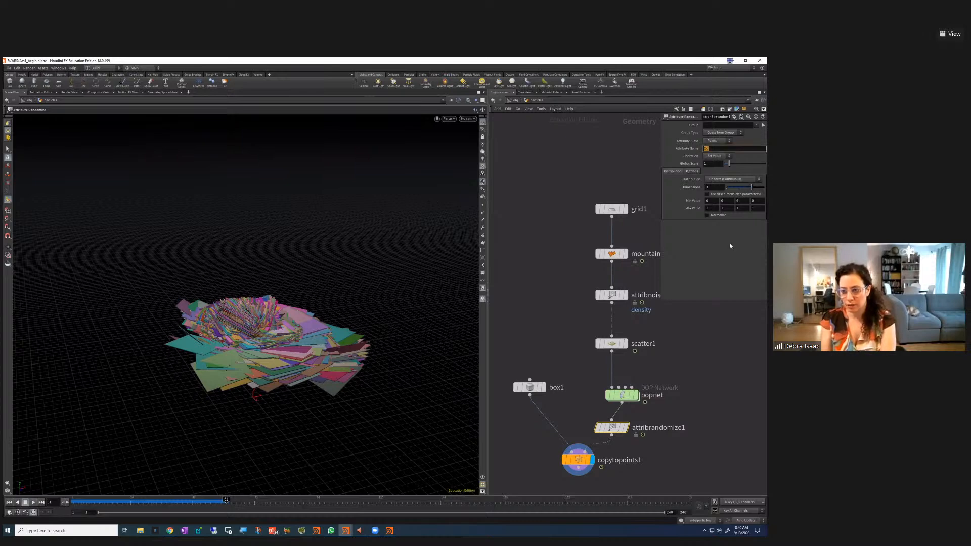
pyautogui.write('pscale')
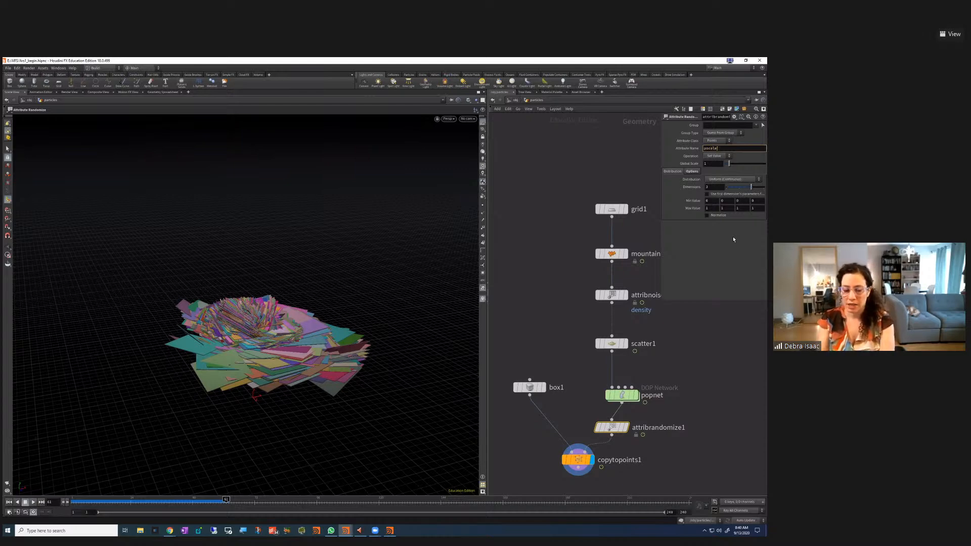
pyautogui.press('Return')
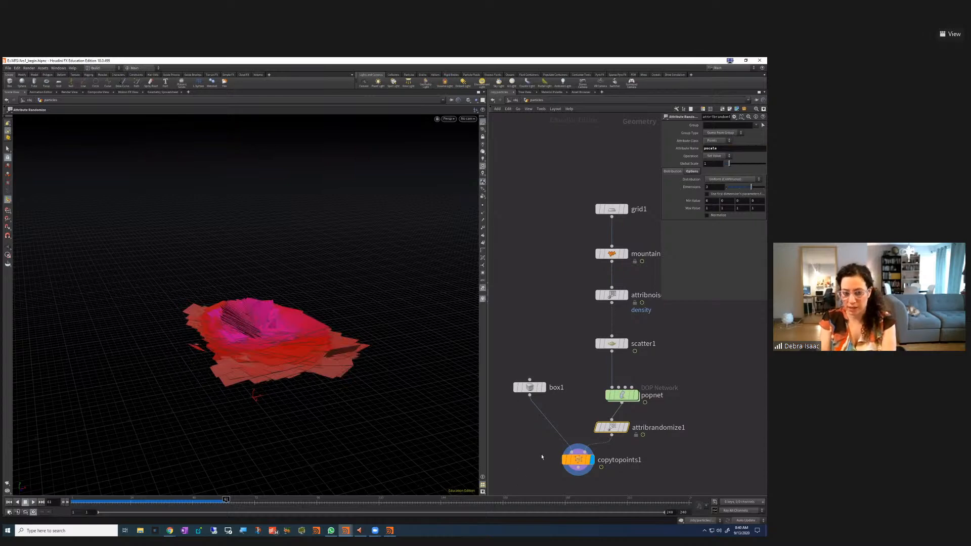
# Set the pscale Max Value to .05 and replay the simulation from frame 1
pyautogui.click(9, 502)
pyautogui.click(34, 501)
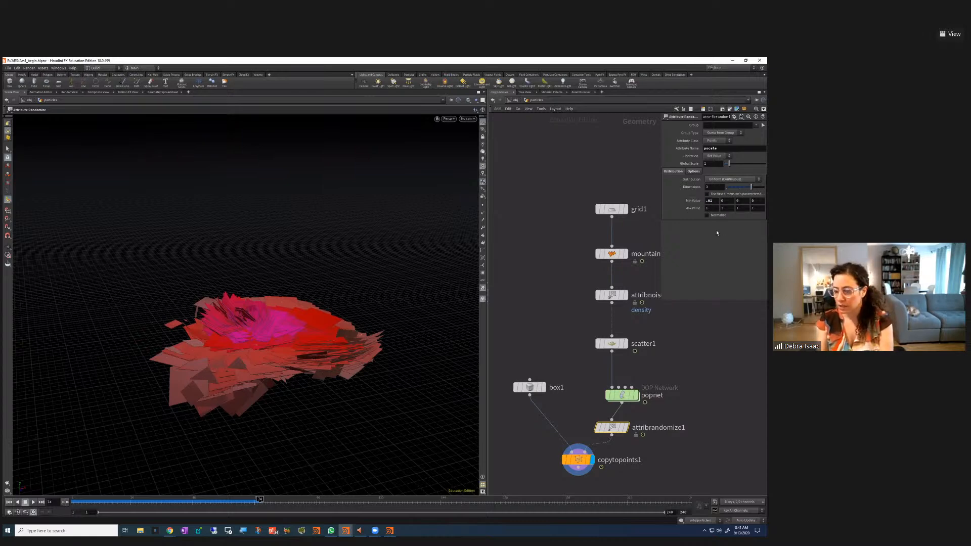
pyautogui.click(713, 207)
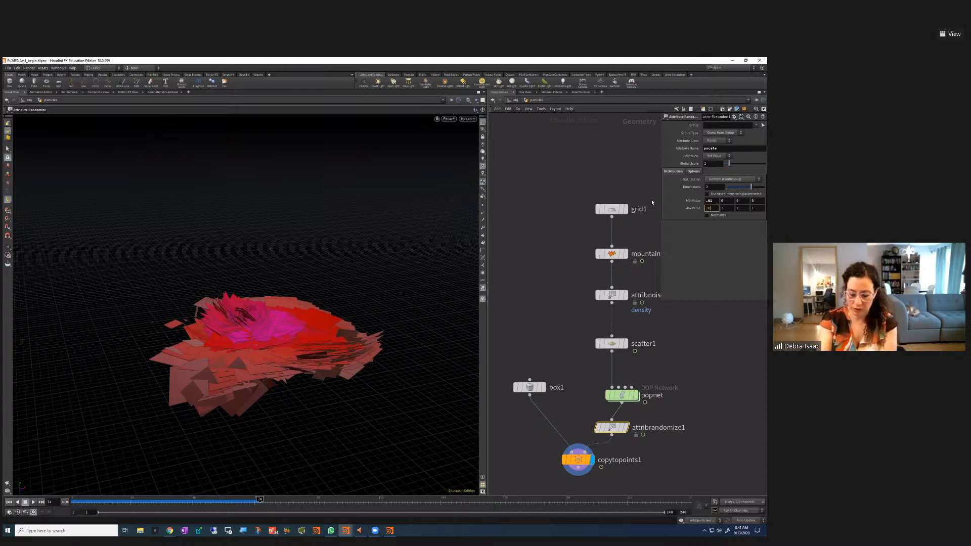
pyautogui.write('.05')
pyautogui.press('Return')
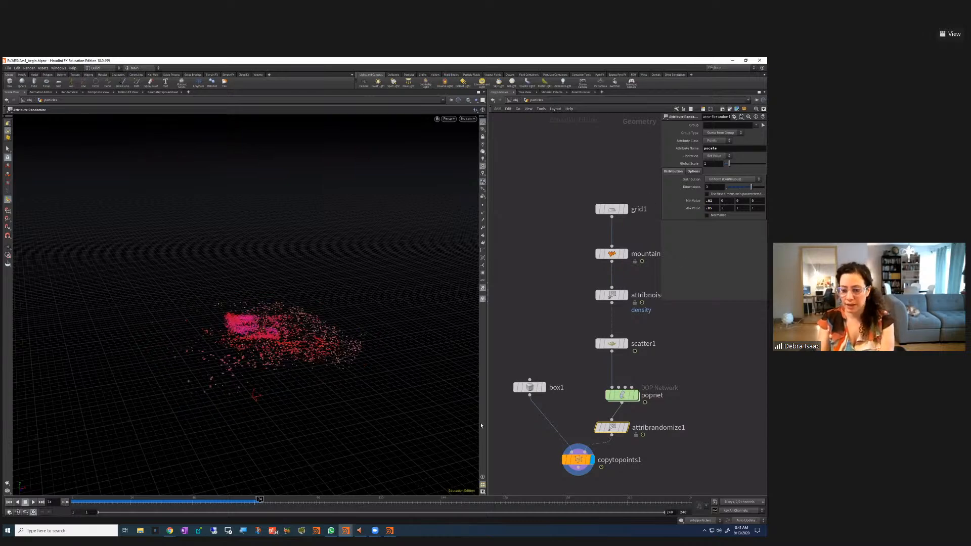
pyautogui.click(9, 502)
pyautogui.click(33, 502)
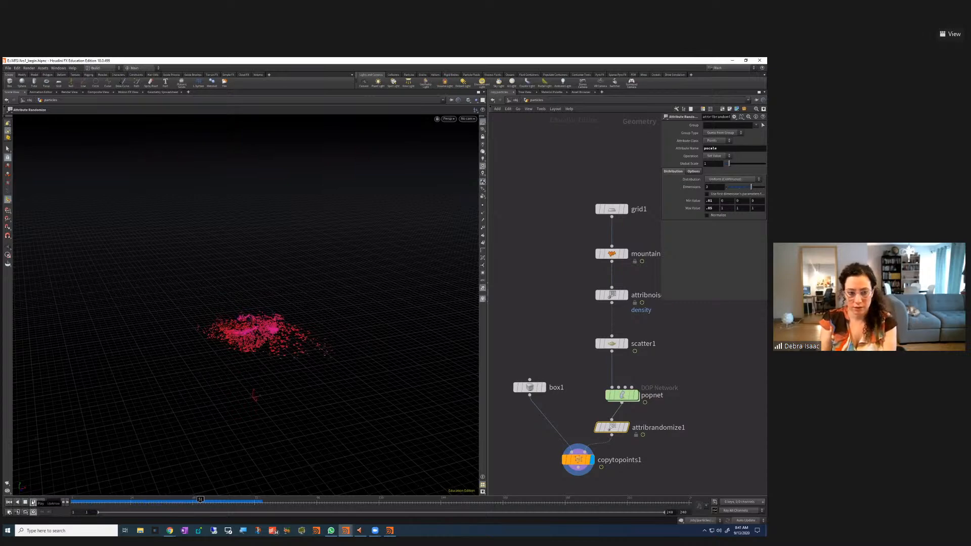
pyautogui.click(25, 502)
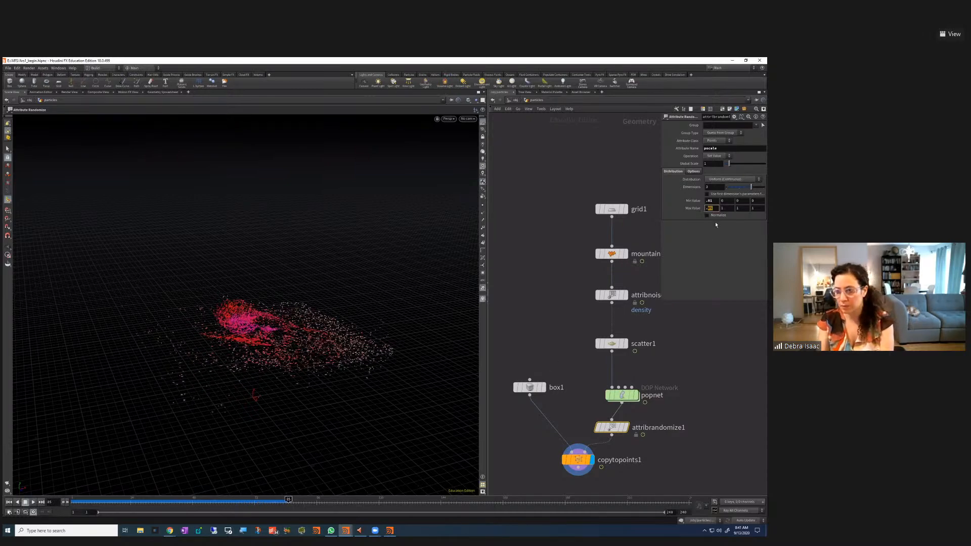
# Raise Max Value to .1 and replay from the first frame, viewed from above
pyautogui.moveTo(707, 207); pyautogui.dragTo(713, 208)
pyautogui.write('1')
pyautogui.press('Return')
pyautogui.keyDown('alt'); pyautogui.moveTo(306, 351); pyautogui.dragTo(361, 368, button='right'); pyautogui.keyUp('alt')
pyautogui.keyDown('alt'); pyautogui.moveTo(360, 380); pyautogui.dragTo(359, 422); pyautogui.keyUp('alt')
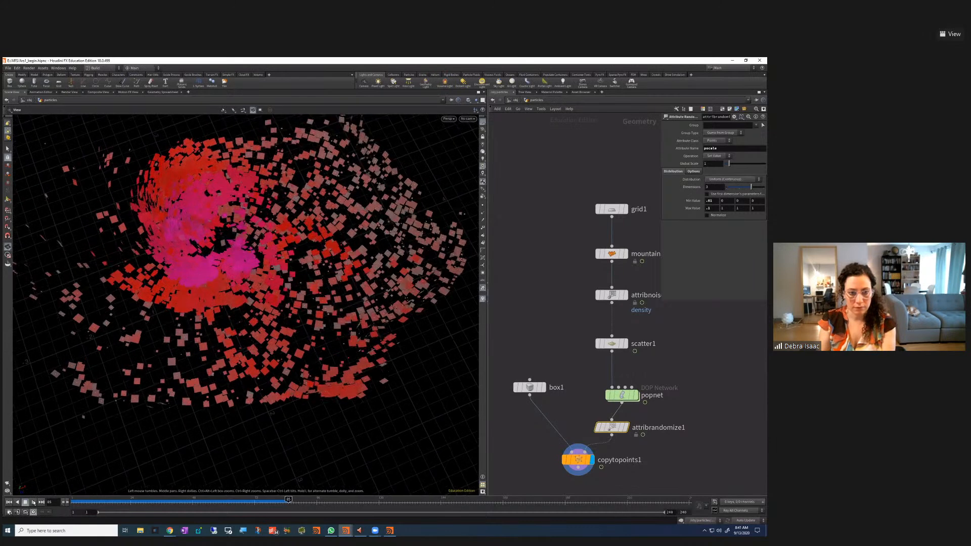
pyautogui.hotkey('ctrl', 'Up')
pyautogui.click(33, 502)
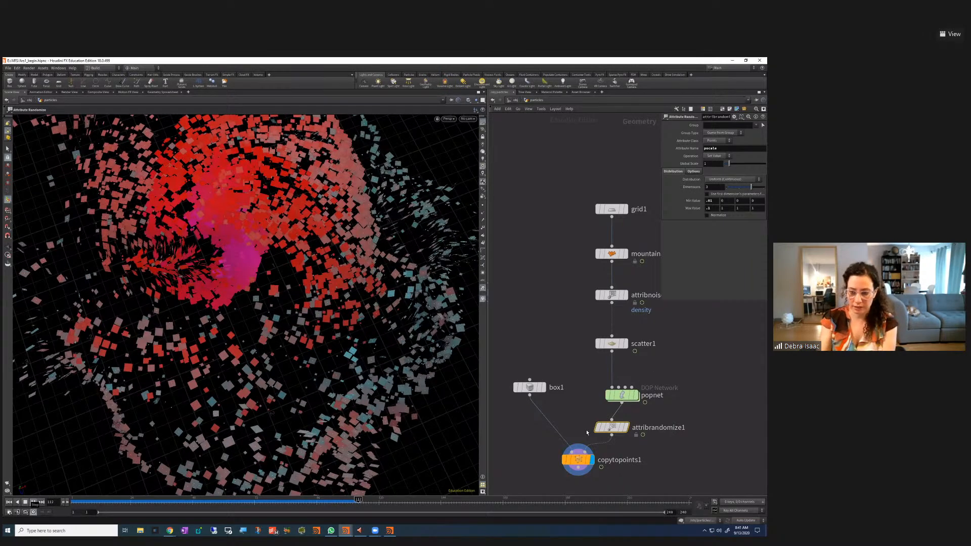
# Add a material1 node below copytopoints1 and make it the displayed node
pyautogui.press('Tab')
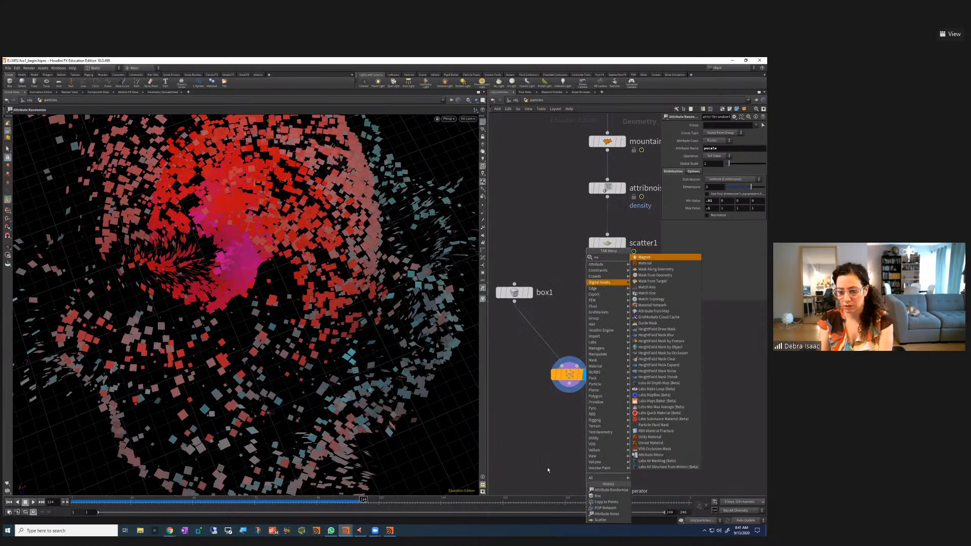
pyautogui.press('Return')
pyautogui.click(568, 436)
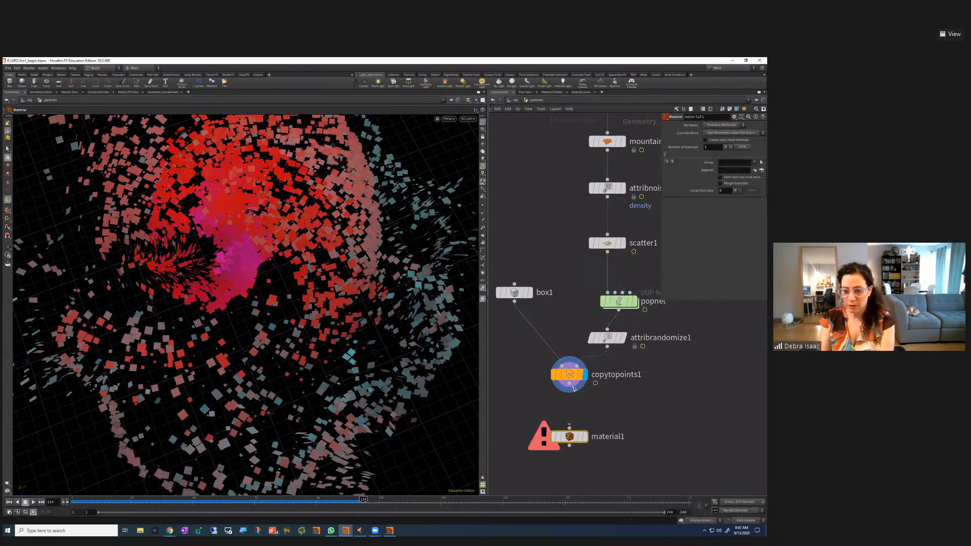
pyautogui.click(589, 417)
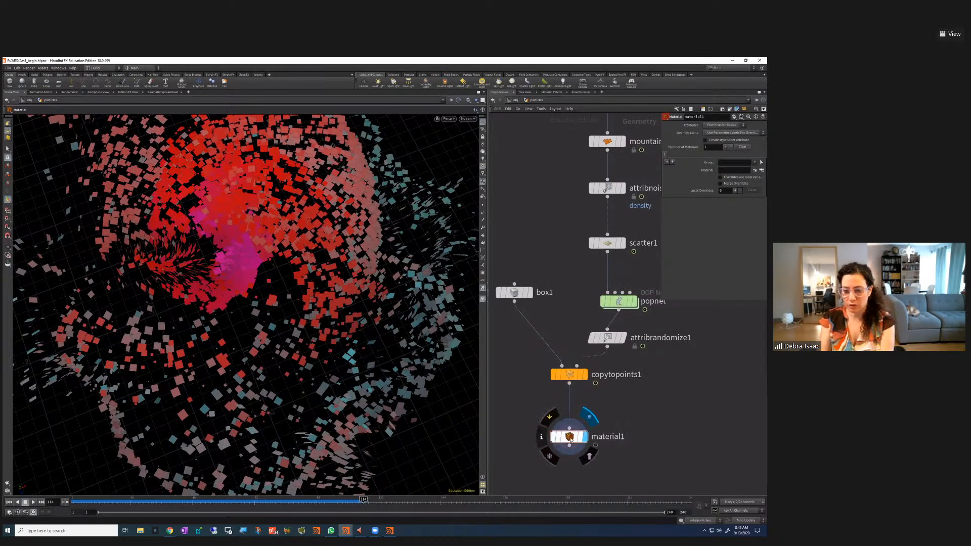
# Assign the principledshader material to the cards and orbit to a lower view
pyautogui.click(761, 171)
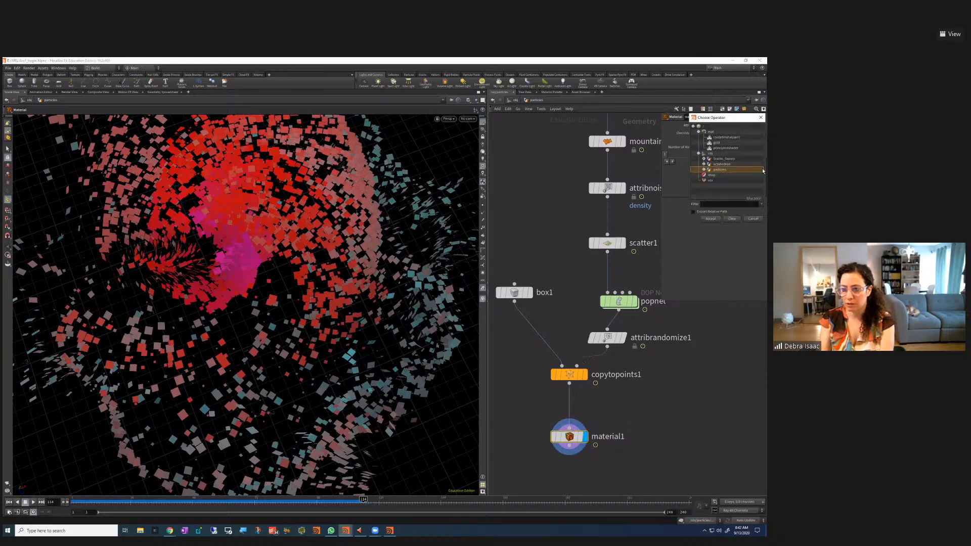
pyautogui.moveTo(718, 117); pyautogui.dragTo(612, 139)
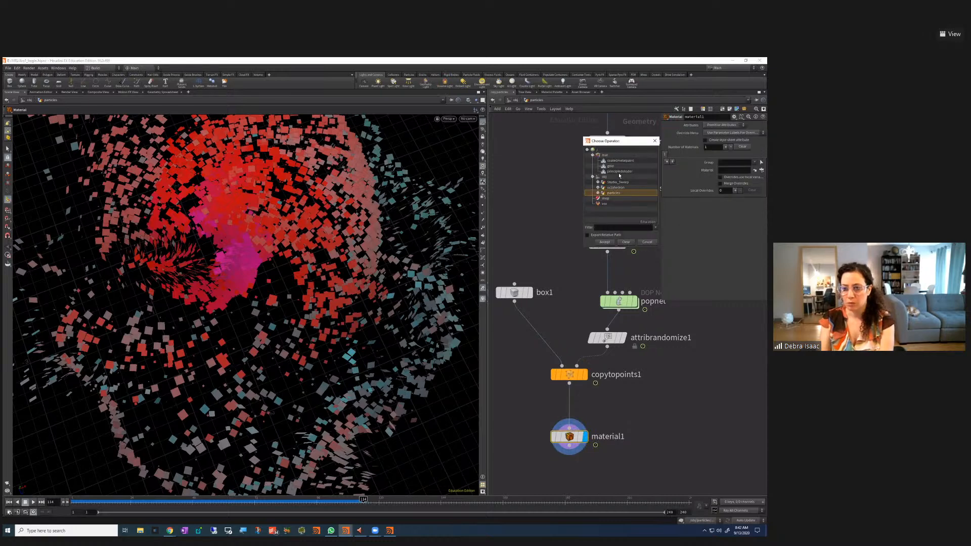
pyautogui.click(623, 172)
pyautogui.click(605, 242)
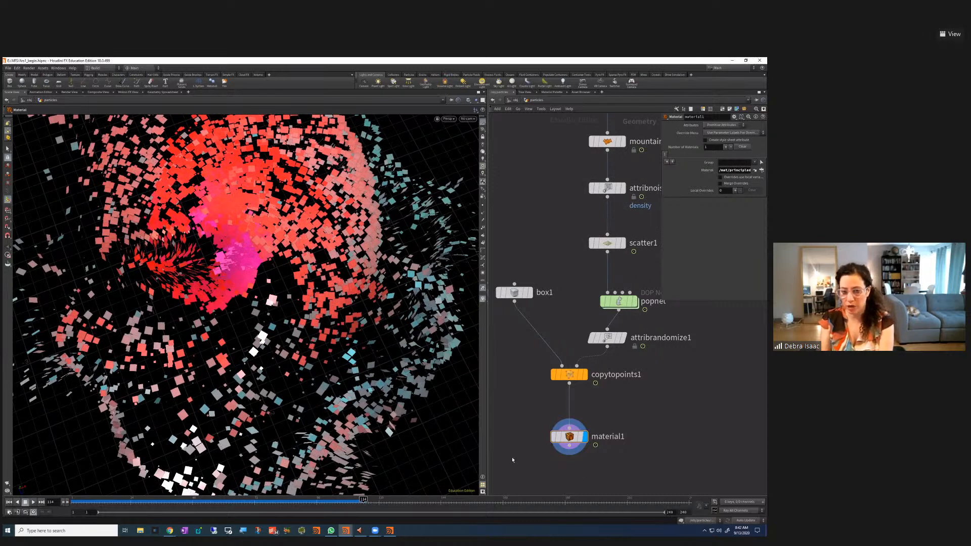
pyautogui.press('Escape')
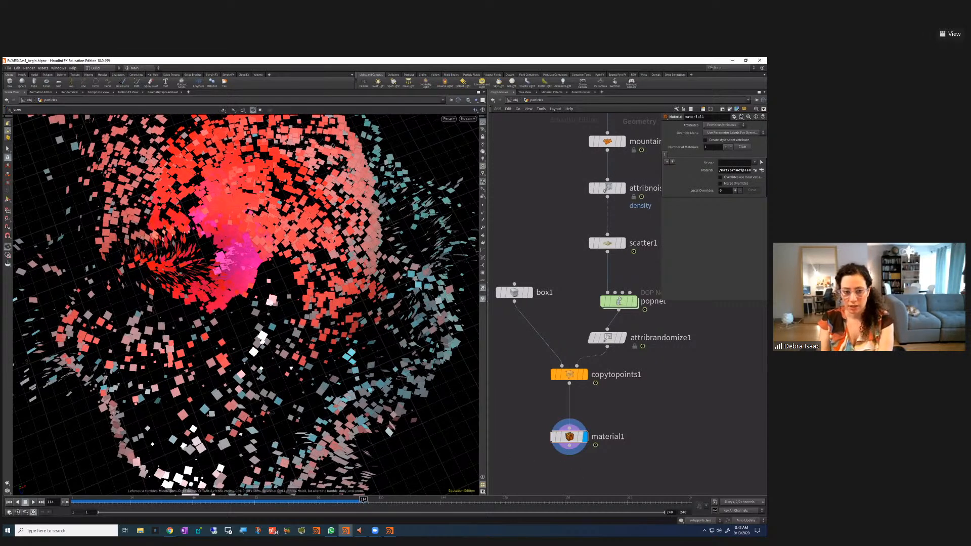
pyautogui.moveTo(286, 303); pyautogui.dragTo(172, 333)
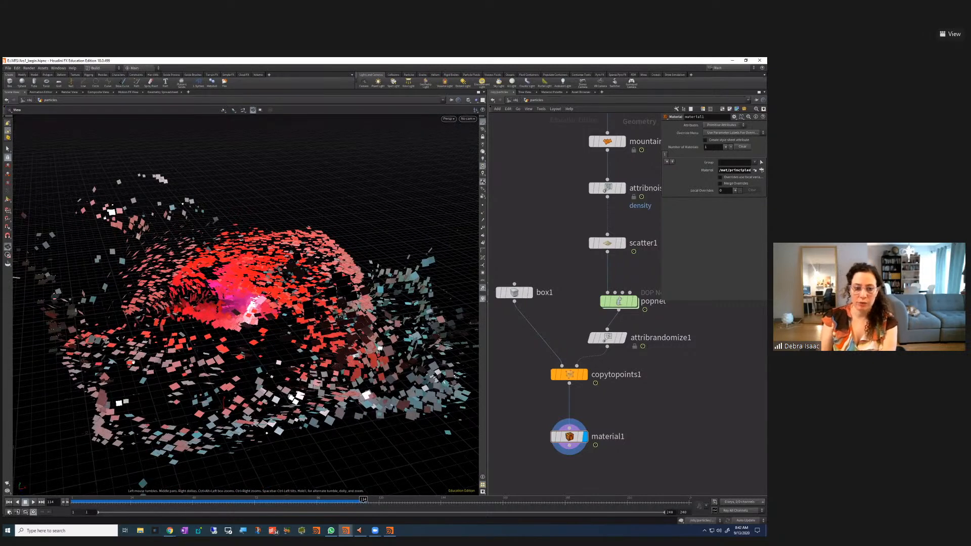
pyautogui.moveTo(176, 379); pyautogui.dragTo(152, 395)
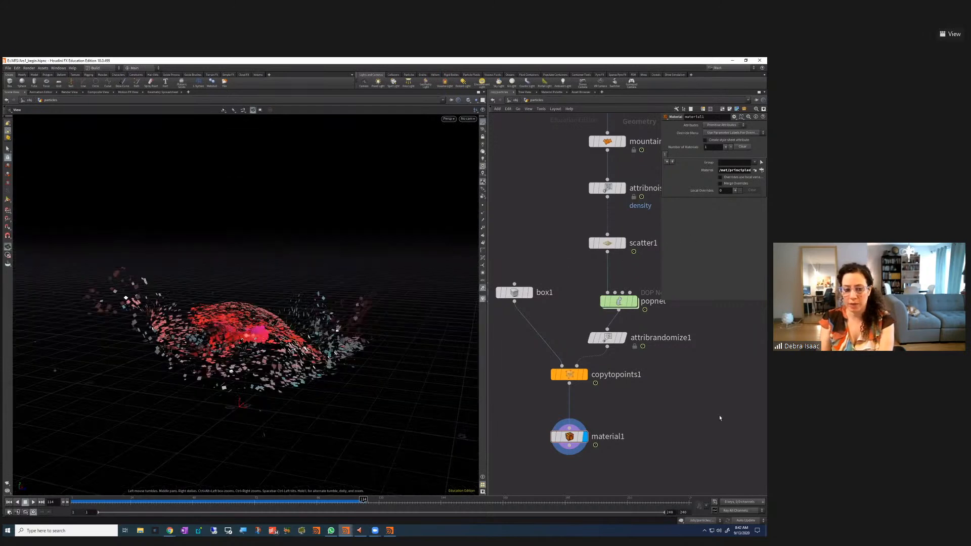
# Compare the other-object display modes, settle on Ghost Other Objects, then close the Magnifier
pyautogui.click(475, 100)
pyautogui.click(479, 113)
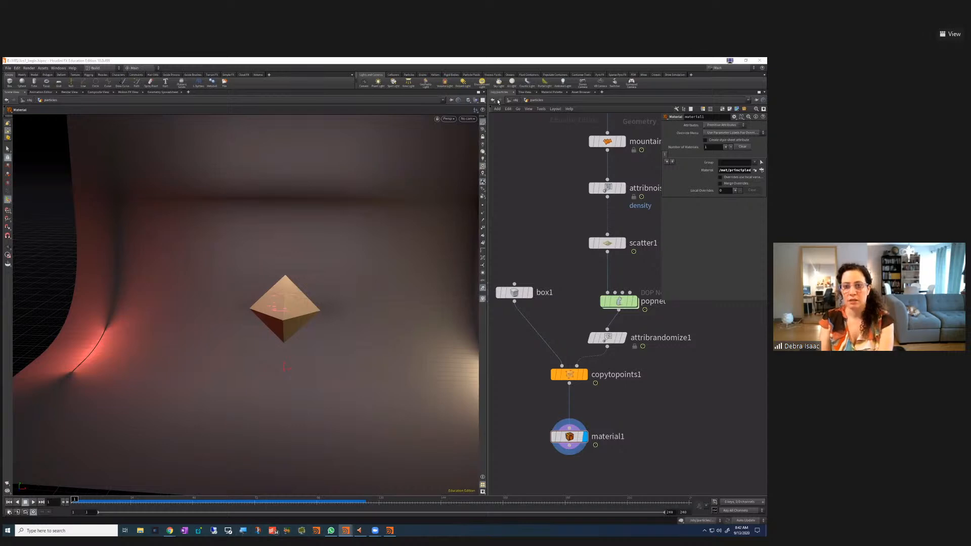
pyautogui.press('super+plus')
pyautogui.click(475, 100)
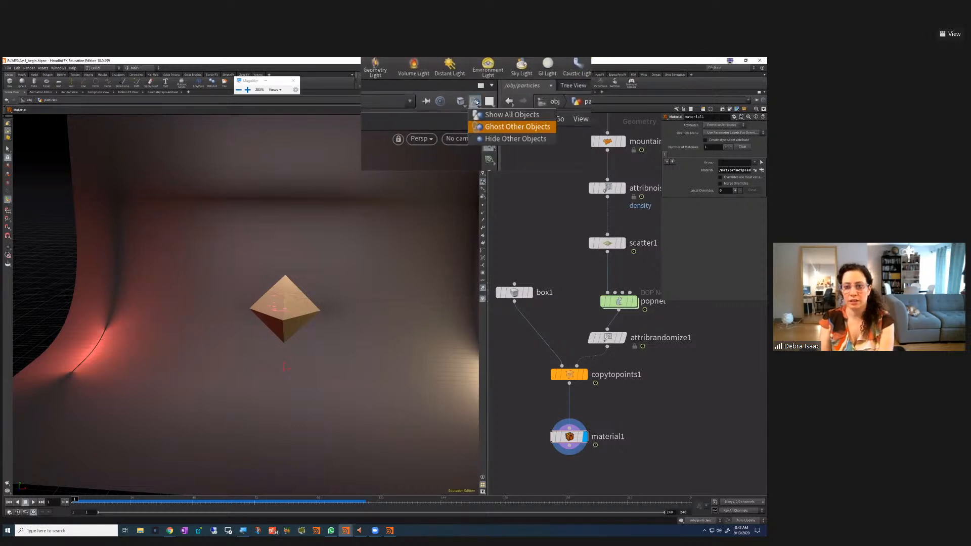
pyautogui.click(480, 138)
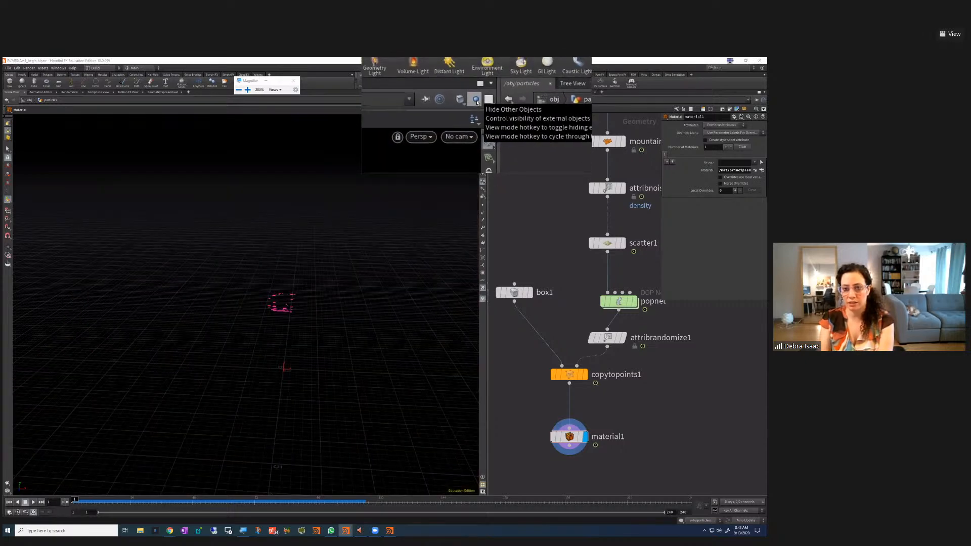
pyautogui.click(477, 101)
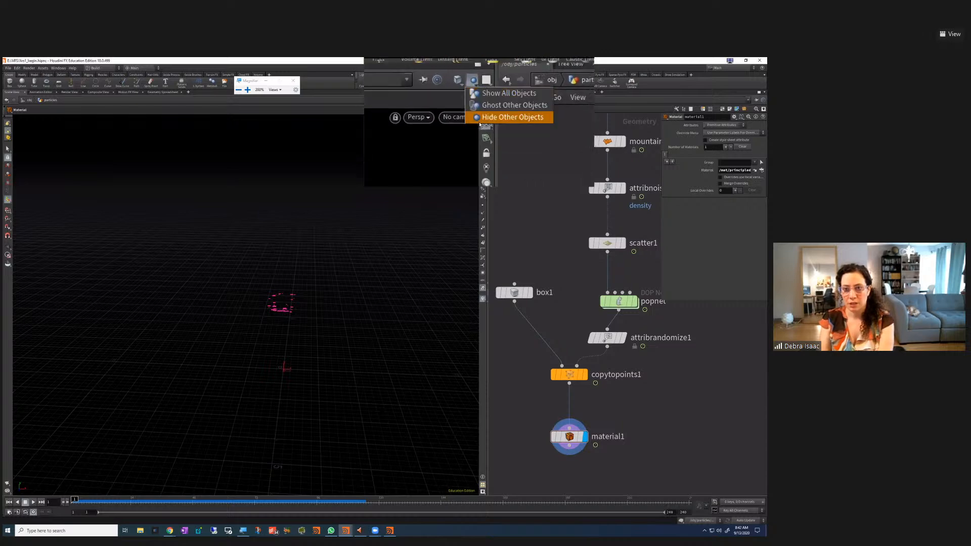
pyautogui.click(477, 113)
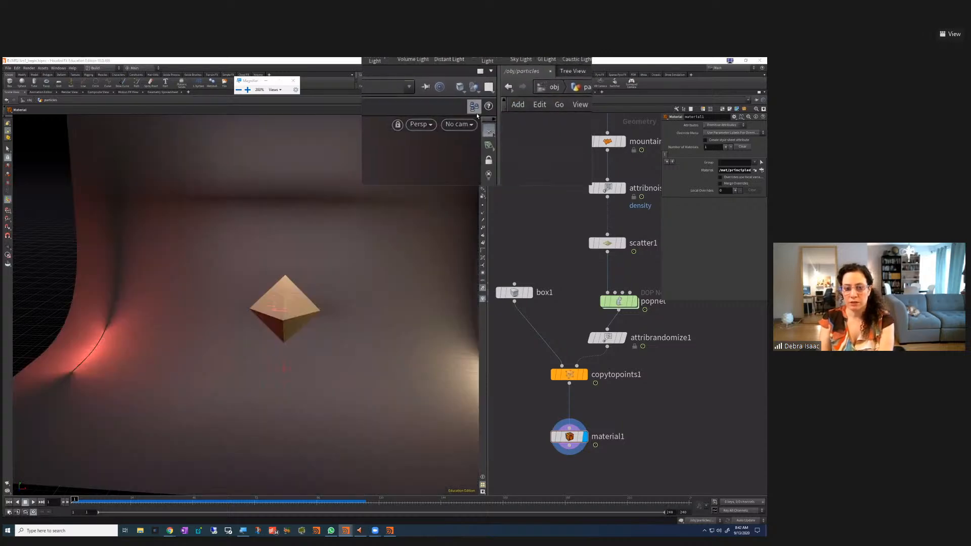
pyautogui.click(474, 106)
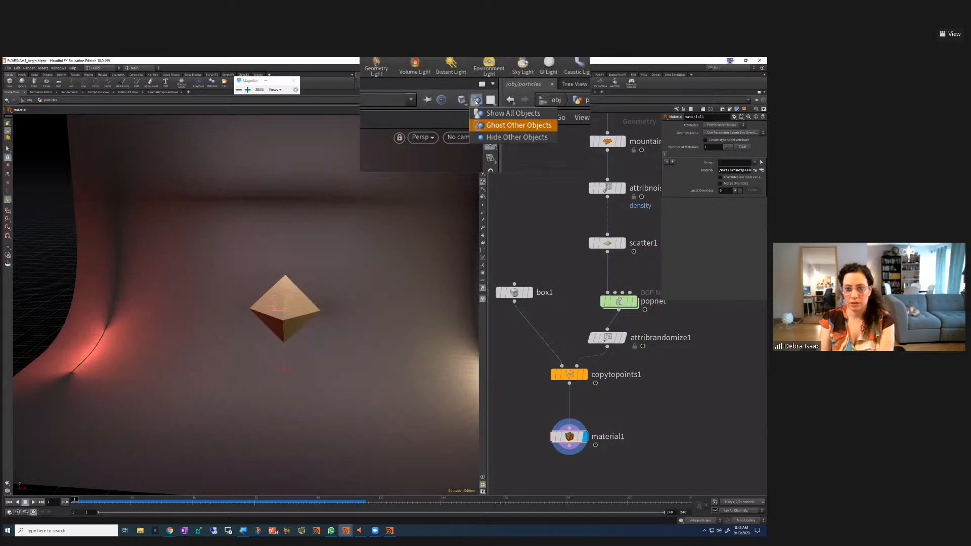
pyautogui.click(506, 109)
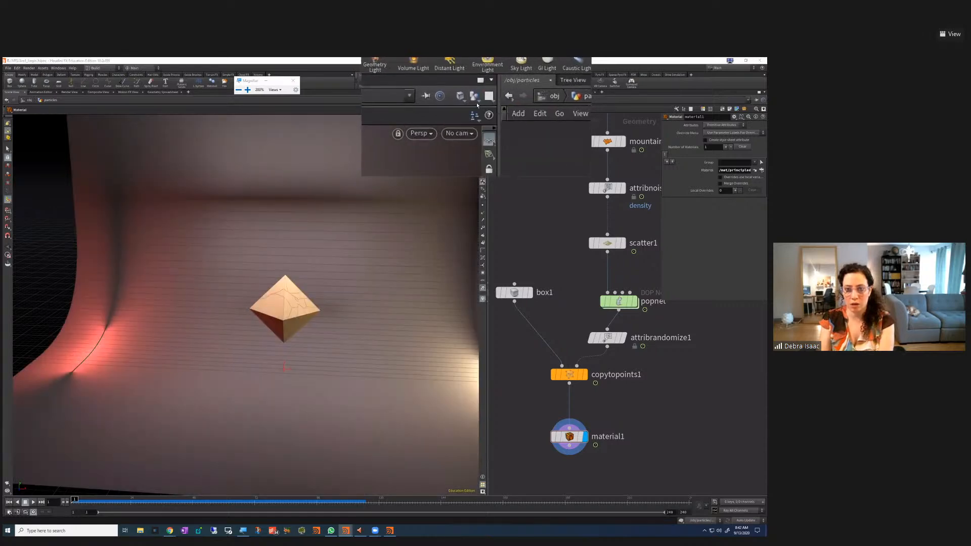
pyautogui.click(475, 100)
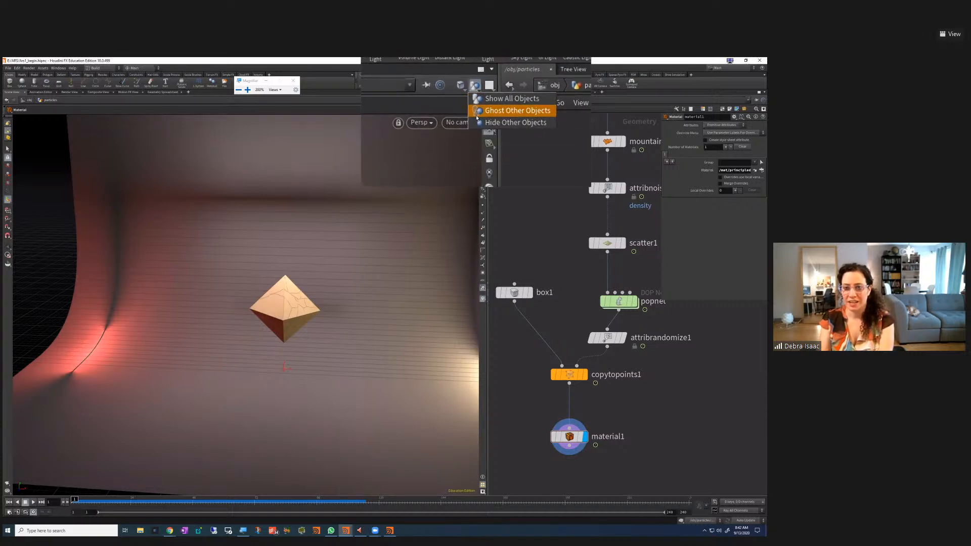
pyautogui.click(477, 115)
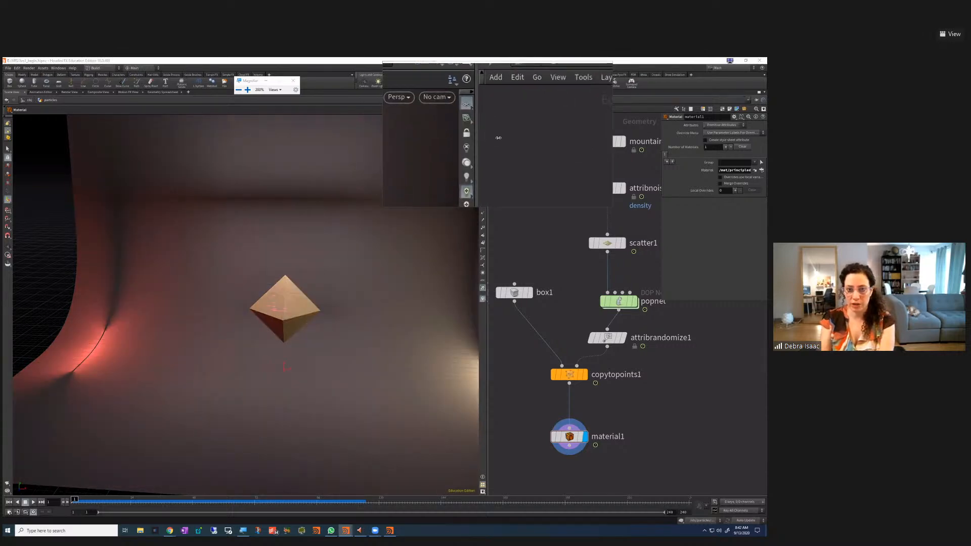
pyautogui.click(292, 80)
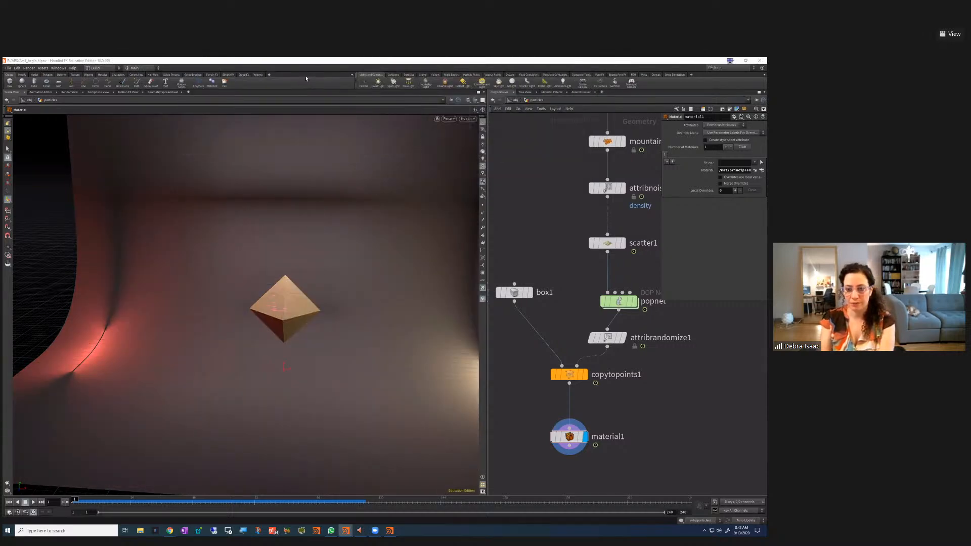
# Return to the /obj network level and orbit the camera around the octahedron
pyautogui.click(516, 101)
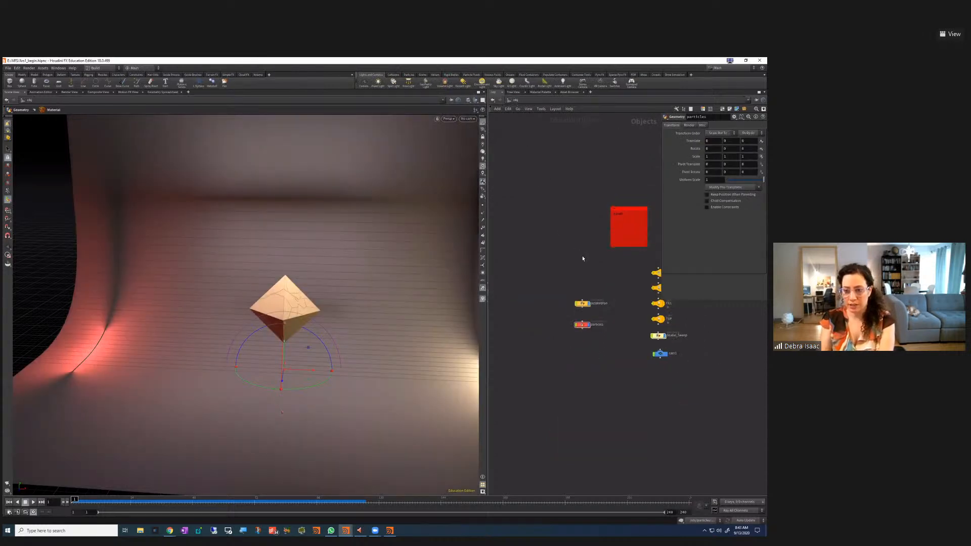
pyautogui.press('Escape')
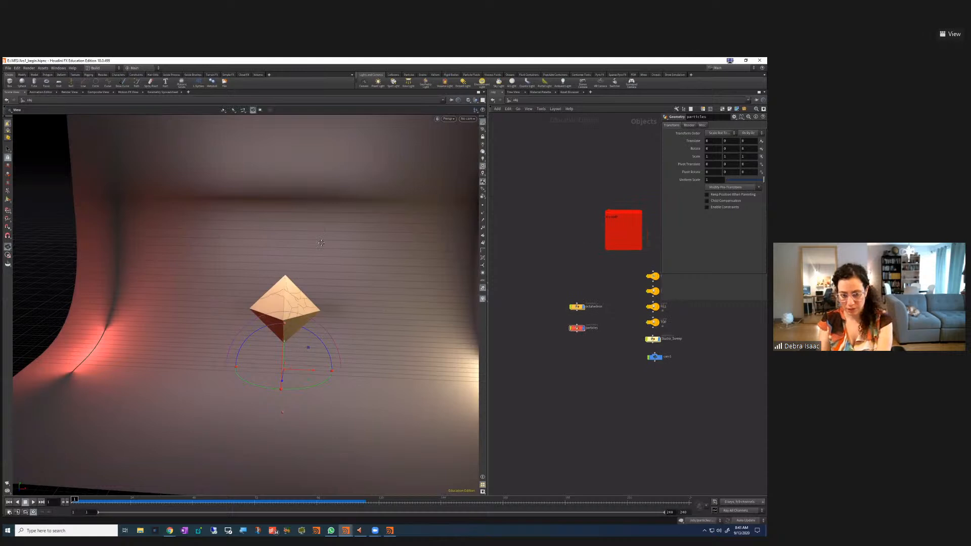
pyautogui.moveTo(321, 243); pyautogui.dragTo(195, 399)
# Play the simulation and stop it at frame 121, zoomed in on the particles
pyautogui.click(9, 501)
pyautogui.click(33, 501)
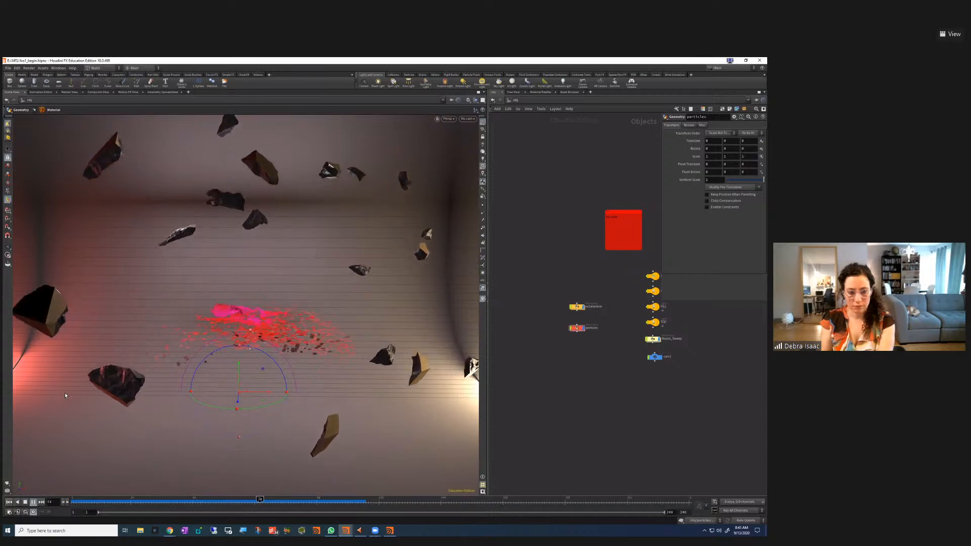
pyautogui.keyDown('alt'); pyautogui.moveTo(303, 358); pyautogui.dragTo(327, 352, button='right'); pyautogui.keyUp('alt')
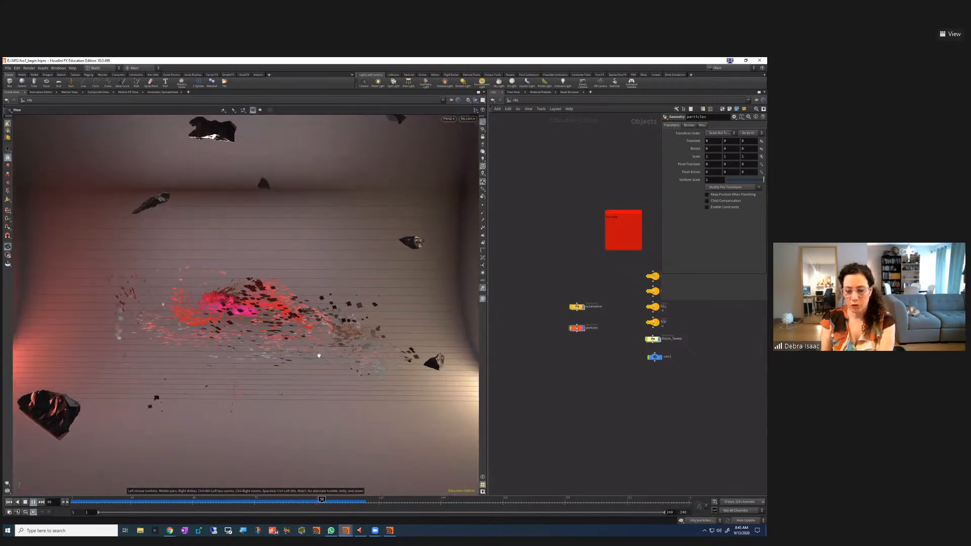
pyautogui.keyDown('alt'); pyautogui.moveTo(319, 355); pyautogui.dragTo(329, 355, button='middle'); pyautogui.keyUp('alt')
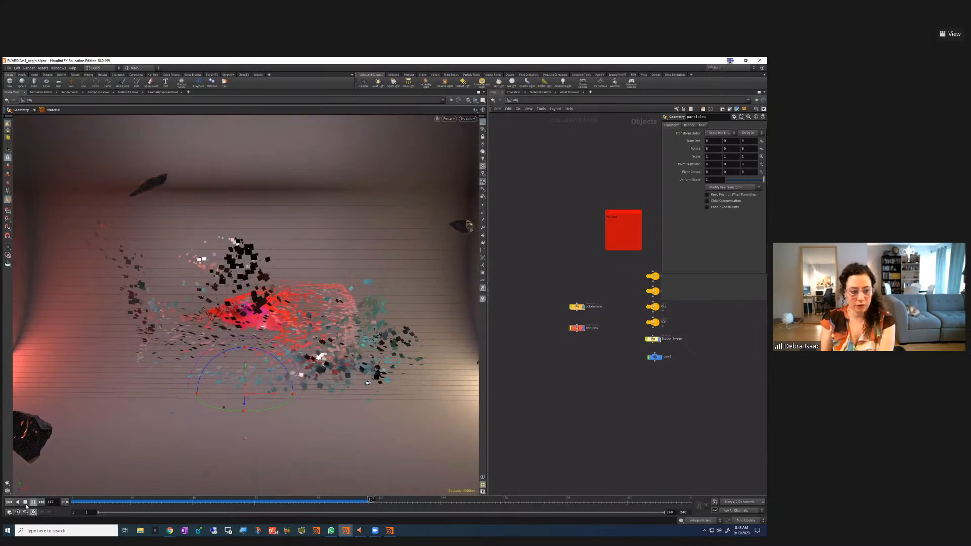
pyautogui.press('Up')
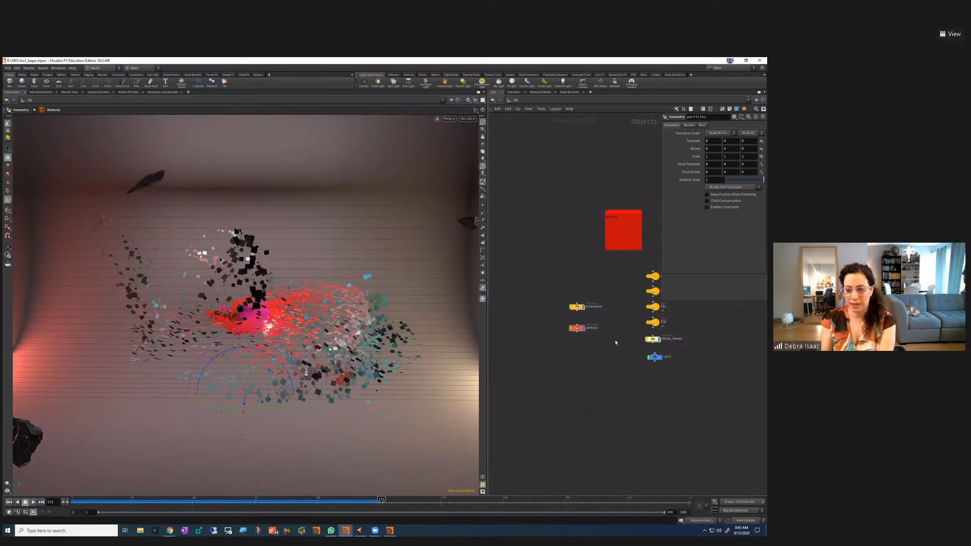
pyautogui.moveTo(629, 310); pyautogui.dragTo(613, 354, button='middle')
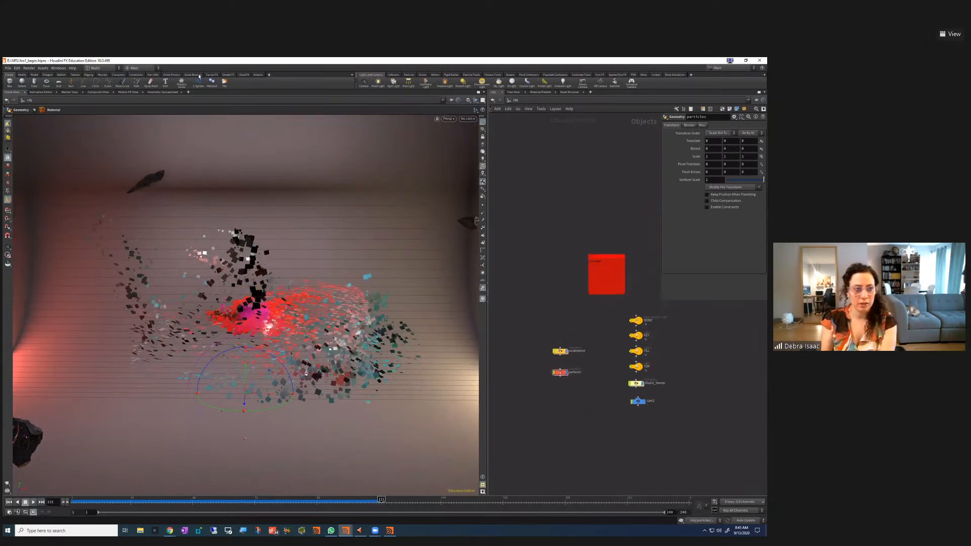
# Render the current frame in Render View, then open the out network with mantra_ipr1
pyautogui.click(71, 92)
pyautogui.click(17, 99)
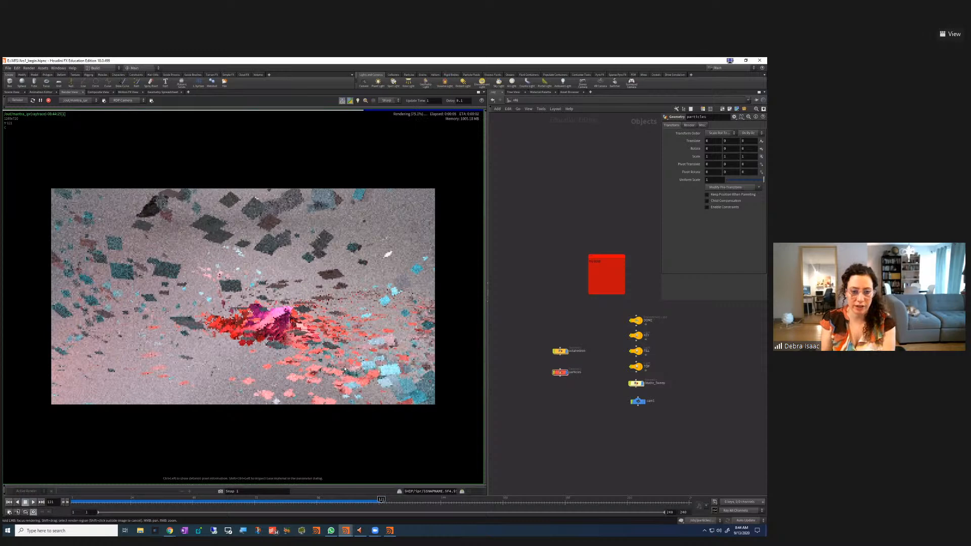
pyautogui.scroll(3, 405, 342)
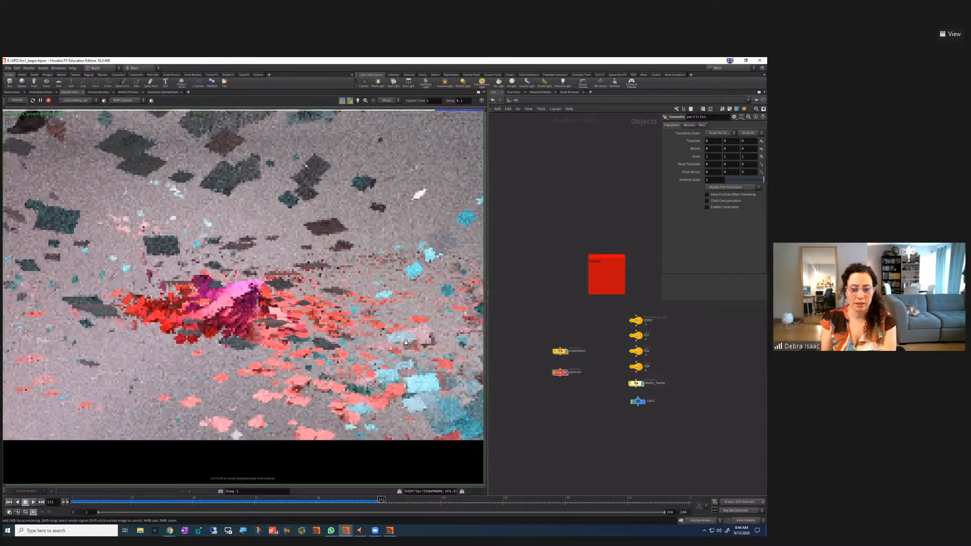
pyautogui.click(522, 101)
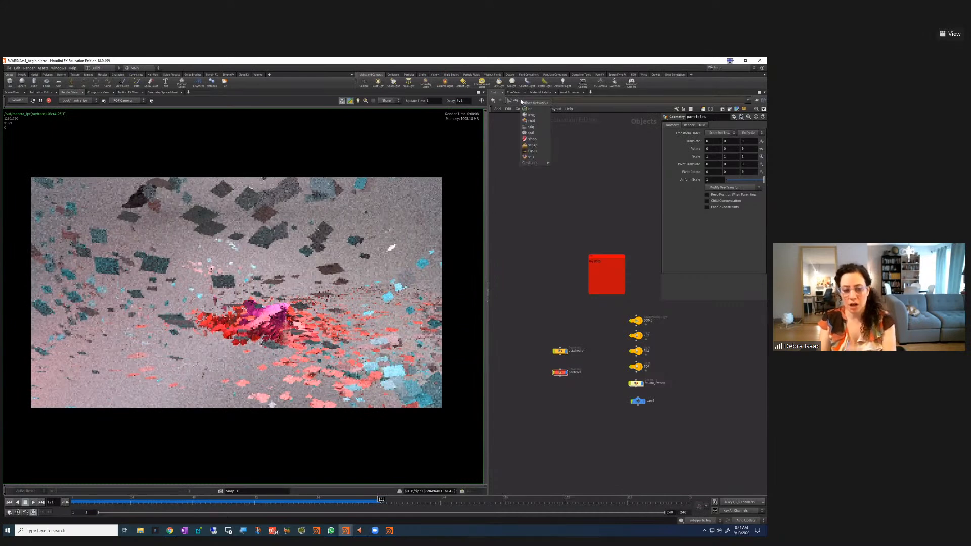
pyautogui.click(532, 132)
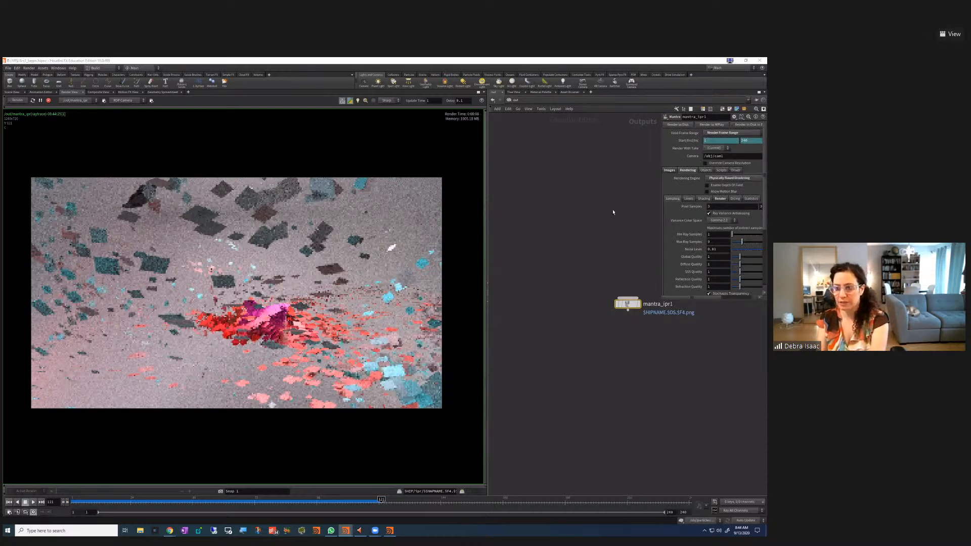
# Move the mantra_ipr1 node further left in the out network
pyautogui.press('p')
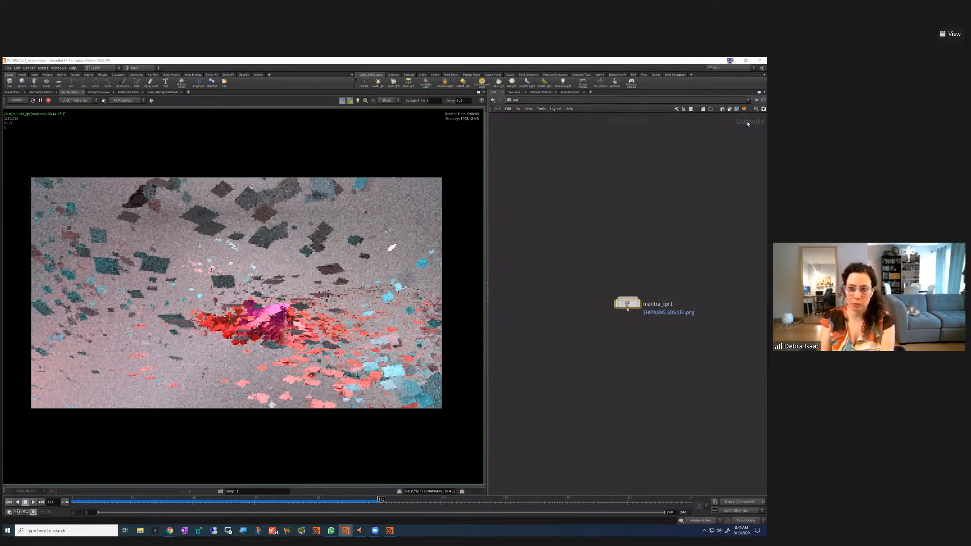
pyautogui.moveTo(578, 266); pyautogui.dragTo(672, 329)
pyautogui.moveTo(627, 304); pyautogui.dragTo(526, 292)
pyautogui.click(563, 227)
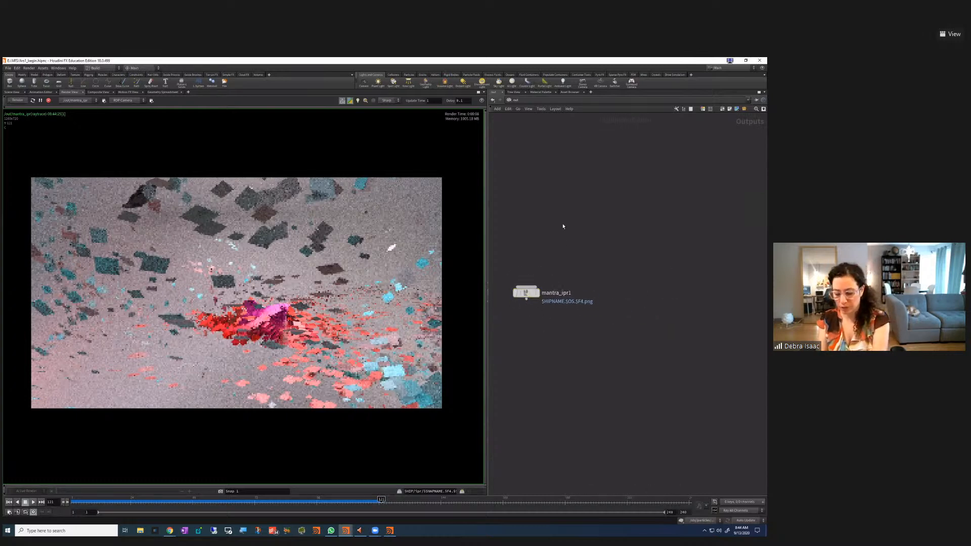
# Review mantra_ipr1's Output Picture path and Rendering settings in an enlarged floating parameter pane
pyautogui.press('p')
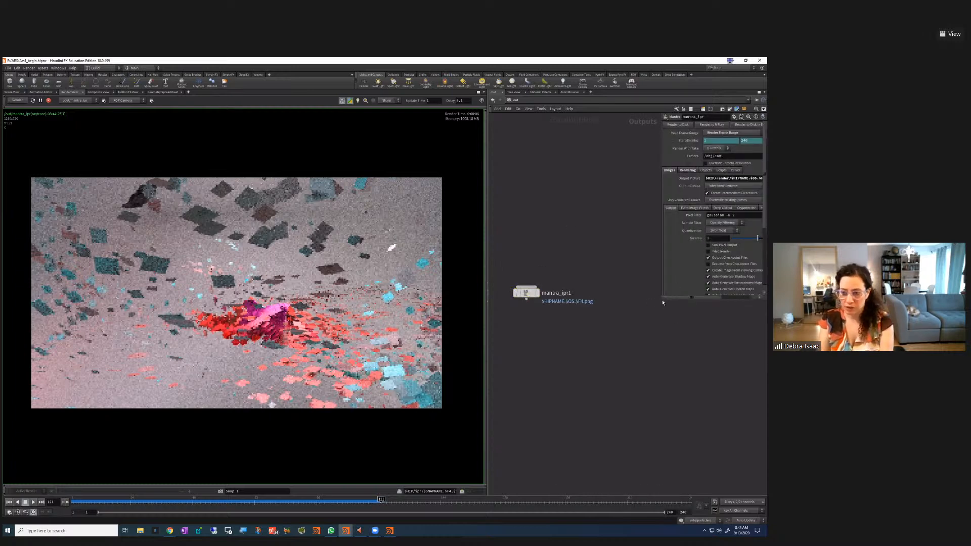
pyautogui.moveTo(663, 302); pyautogui.dragTo(602, 423)
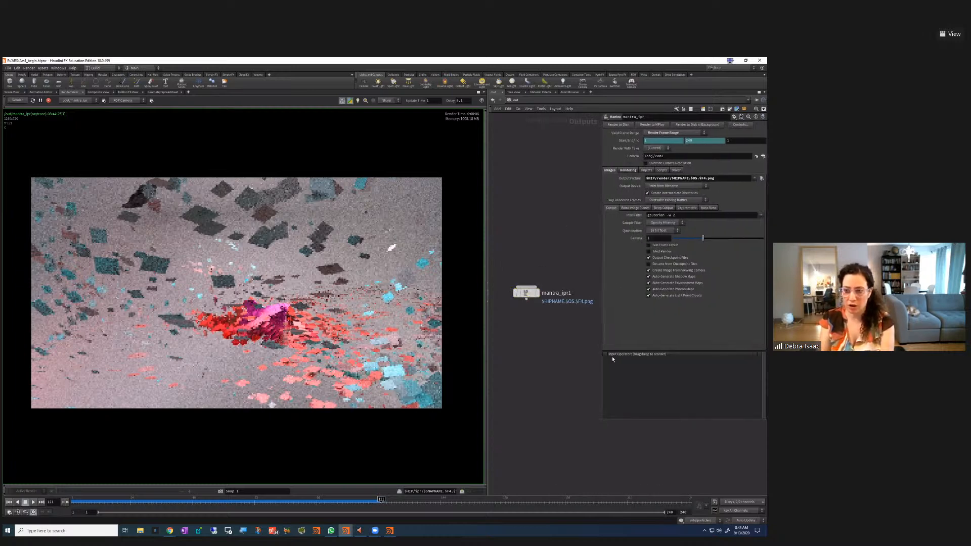
pyautogui.moveTo(646, 178); pyautogui.dragTo(751, 178)
pyautogui.click(712, 329)
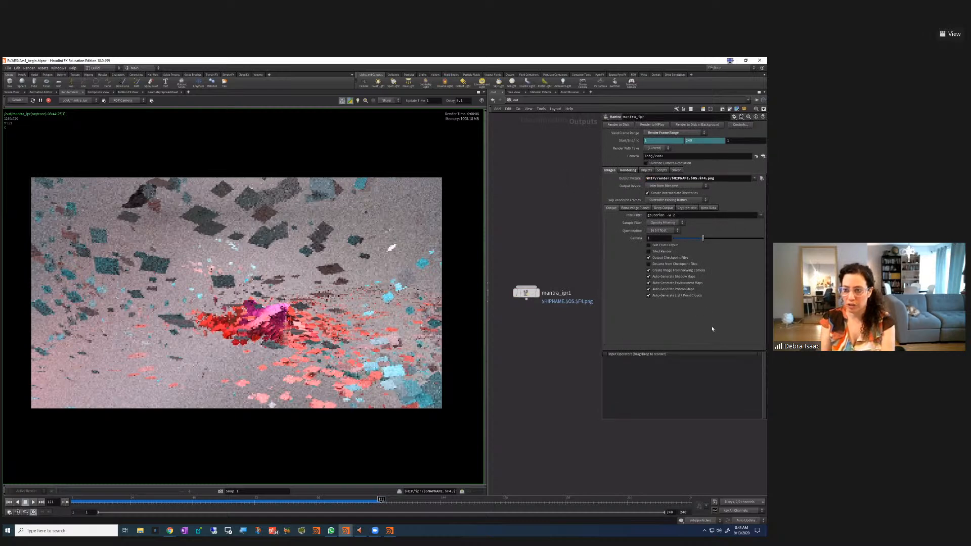
pyautogui.click(626, 171)
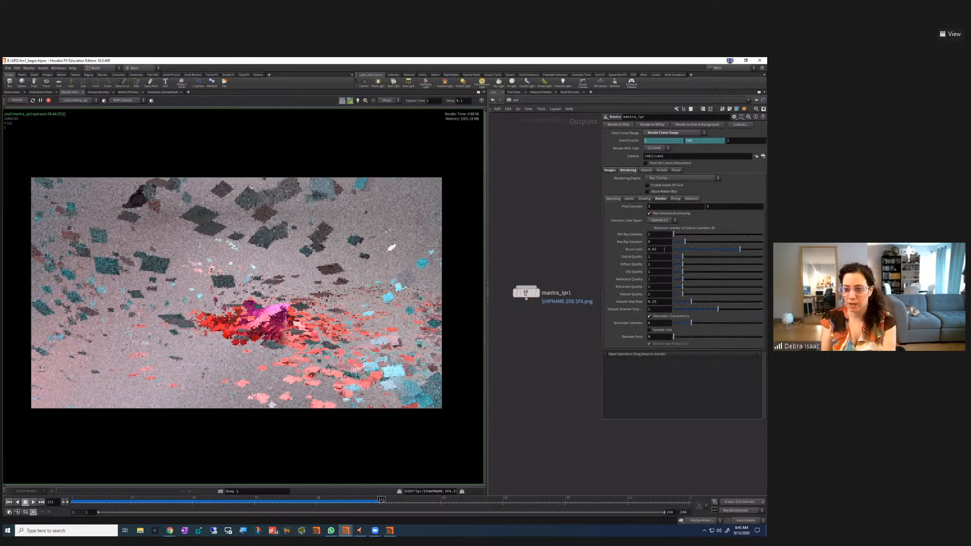
pyautogui.click(609, 170)
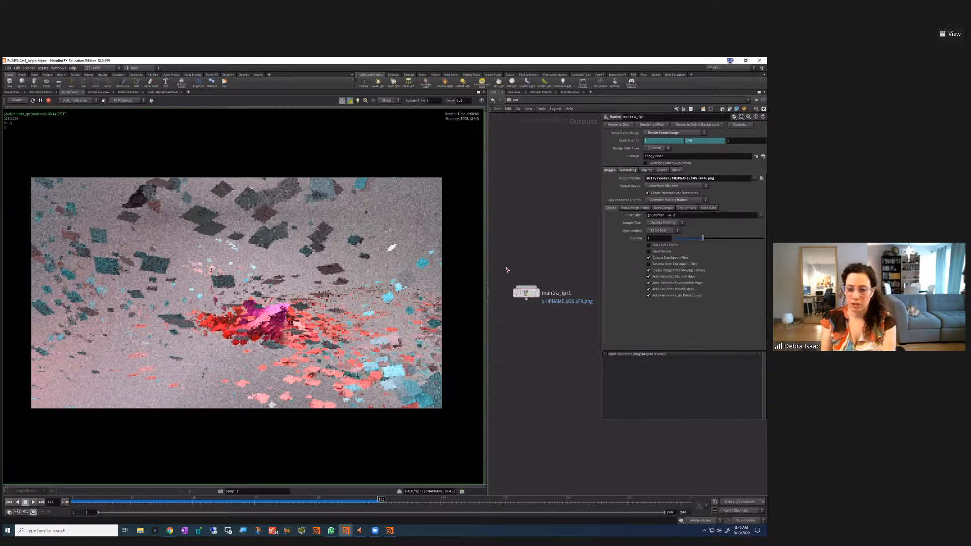
pyautogui.moveTo(570, 335); pyautogui.dragTo(537, 297)
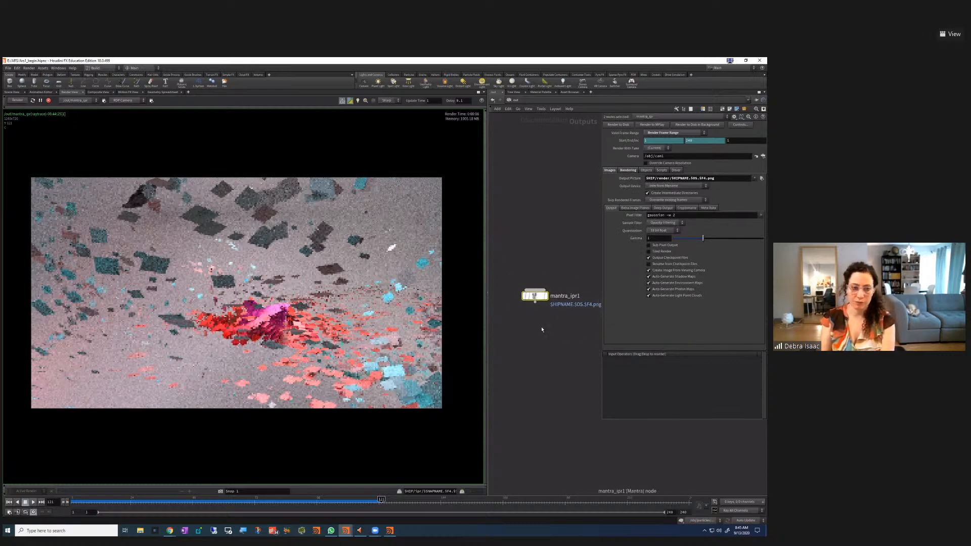
pyautogui.click(546, 349)
pyautogui.click(530, 100)
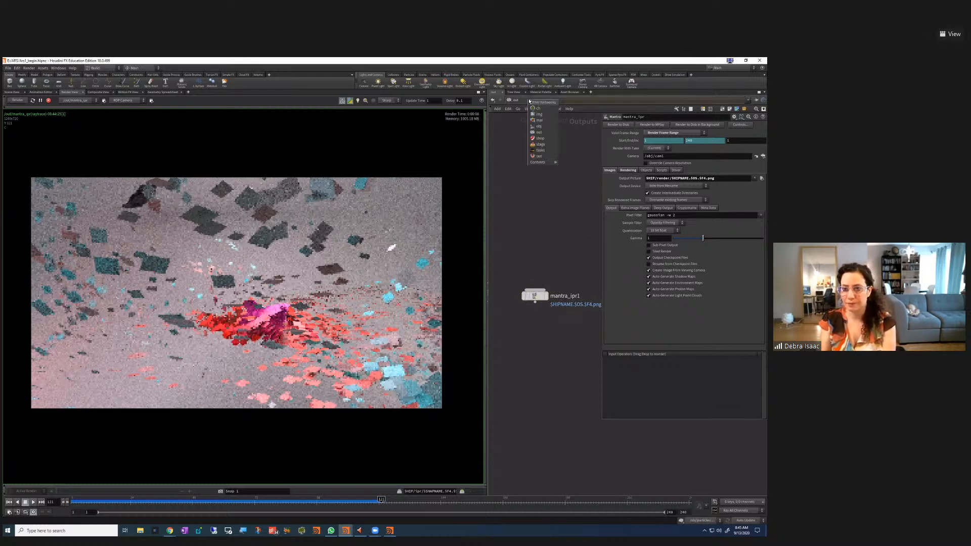
pyautogui.click(540, 133)
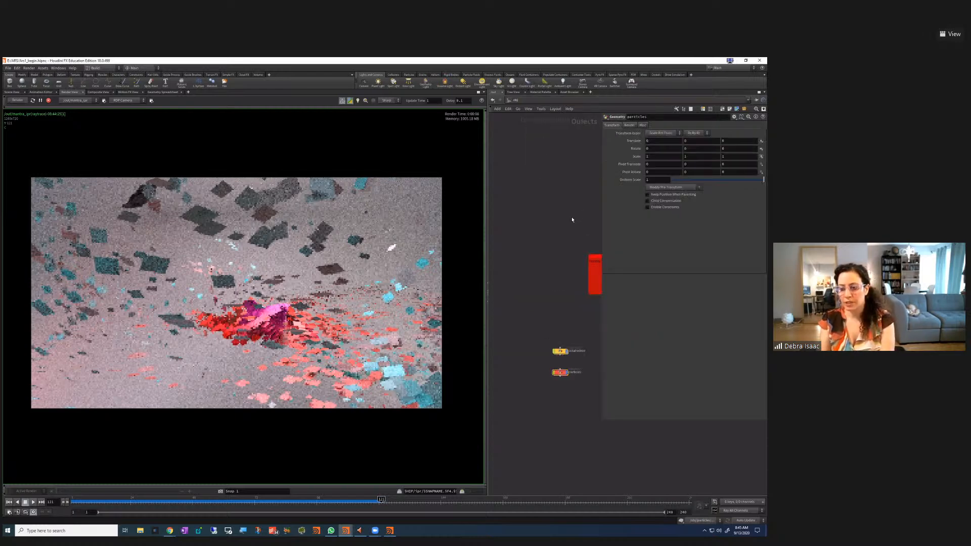
pyautogui.press('p')
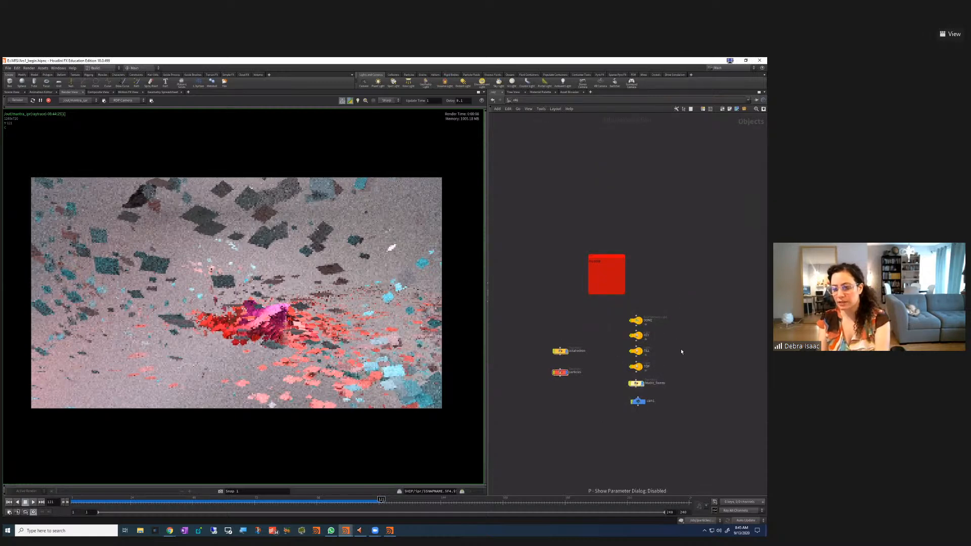
pyautogui.press('h')
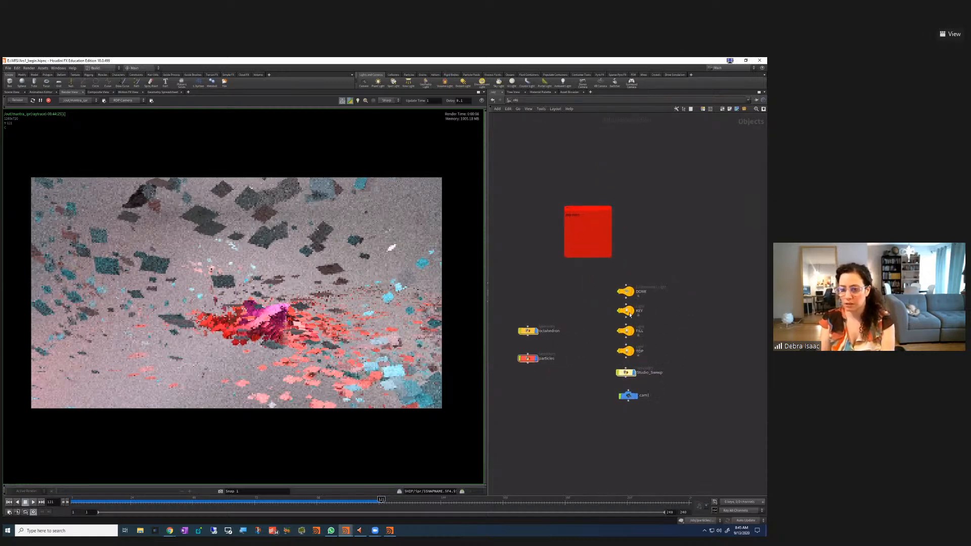
pyautogui.click(628, 311)
pyautogui.press('p')
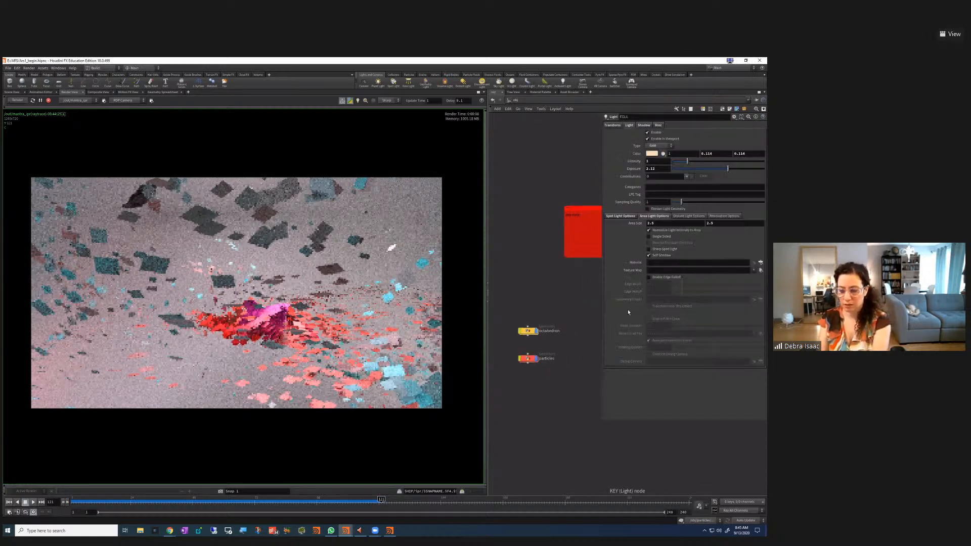
pyautogui.moveTo(693, 161); pyautogui.dragTo(697, 164)
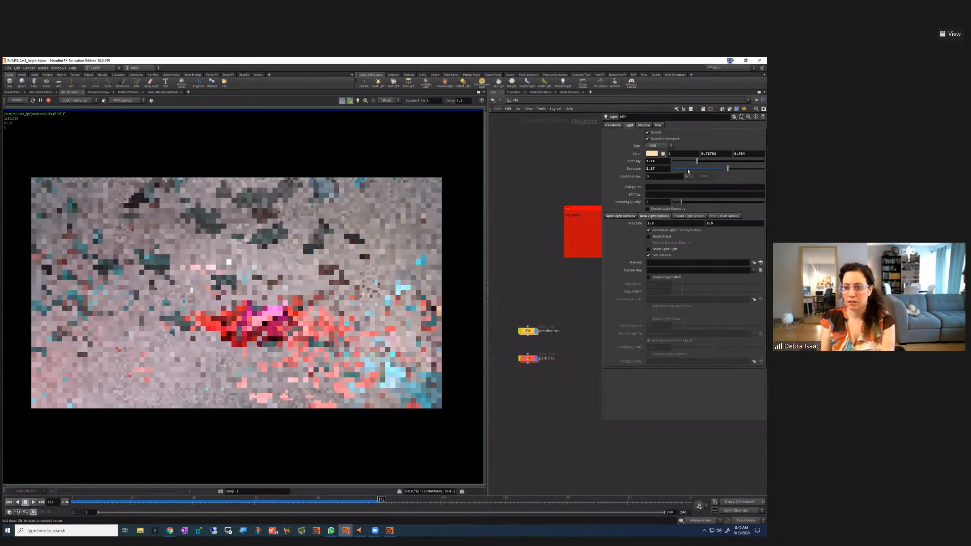
pyautogui.moveTo(727, 169)
pyautogui.mouseDown()
pyautogui.moveTo(746, 169)
pyautogui.moveTo(729, 171)
pyautogui.mouseUp()
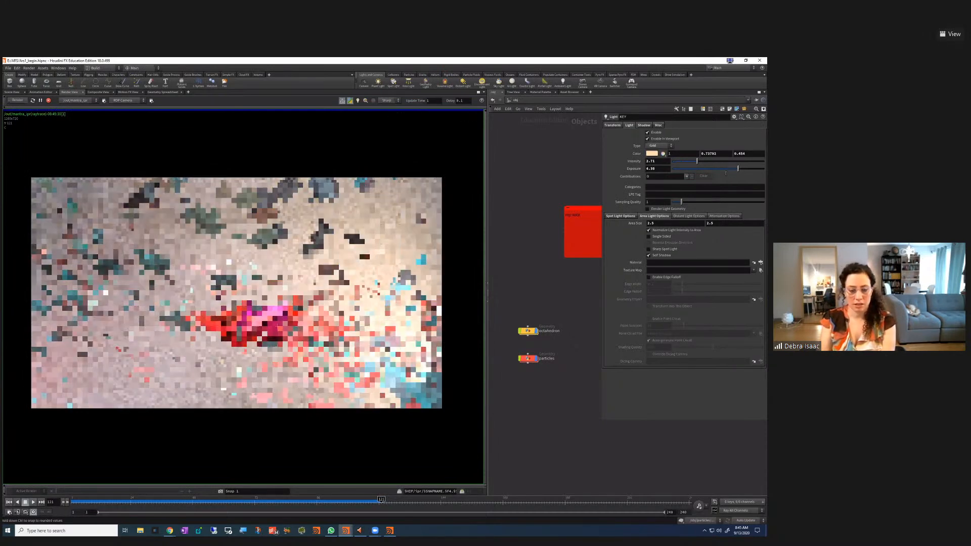
pyautogui.press('h')
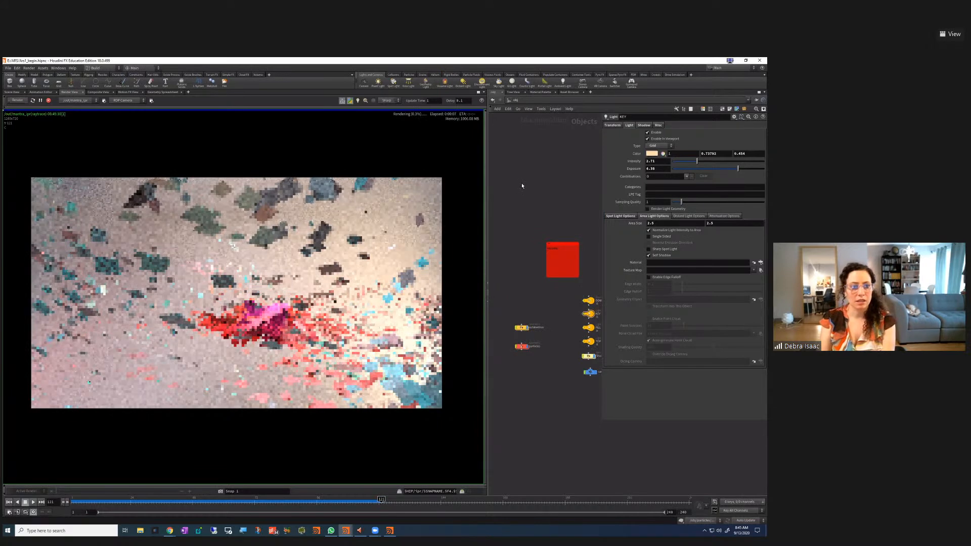
# Render through /obj/cam1, stop the render, and return to the Scene View
pyautogui.click(131, 100)
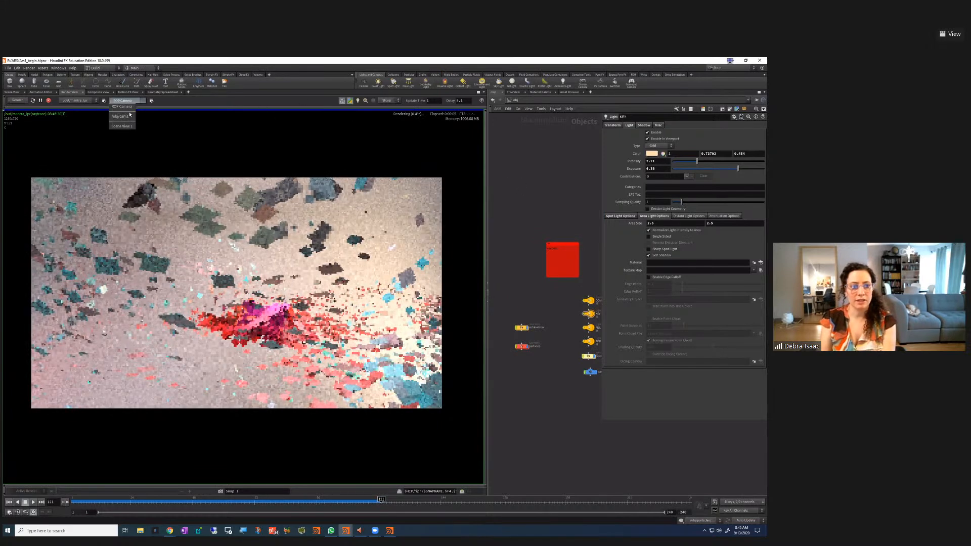
pyautogui.click(122, 117)
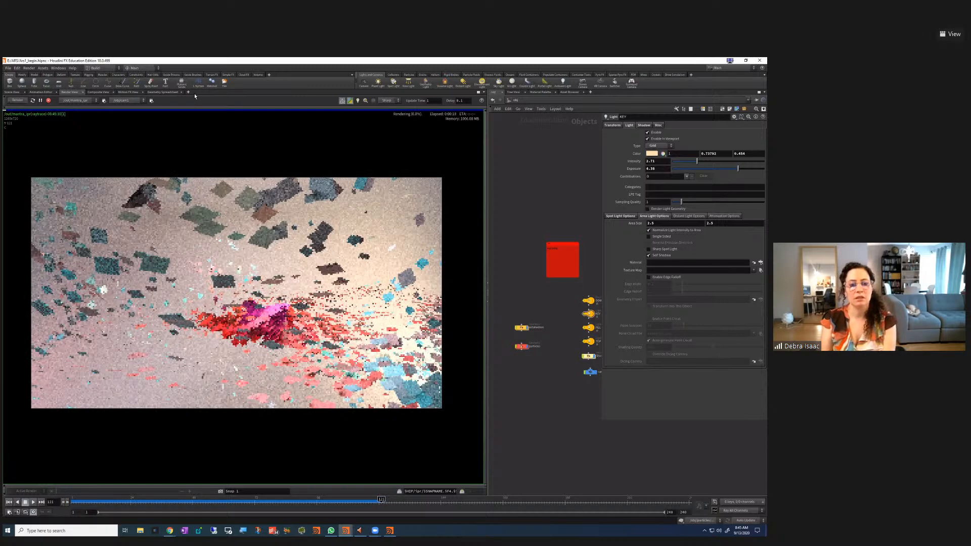
pyautogui.click(48, 101)
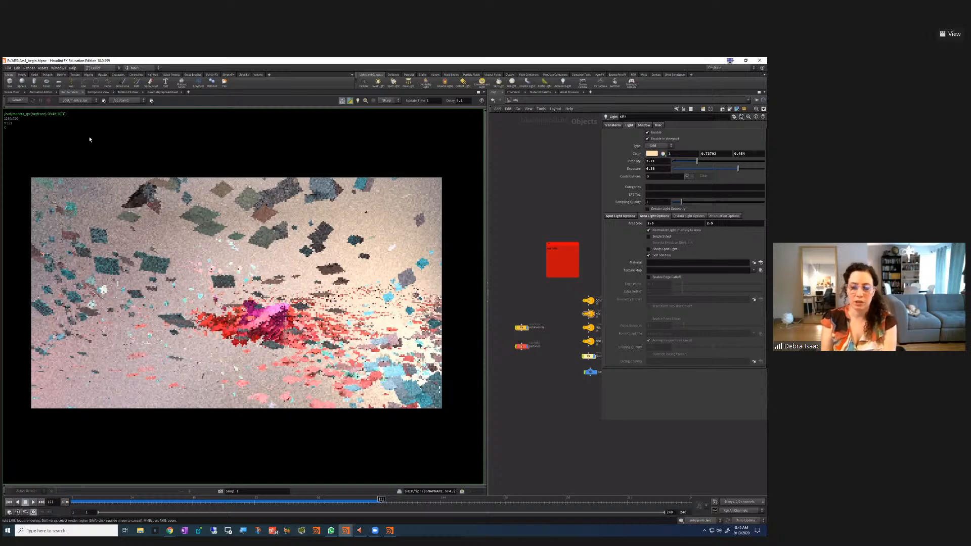
pyautogui.click(18, 94)
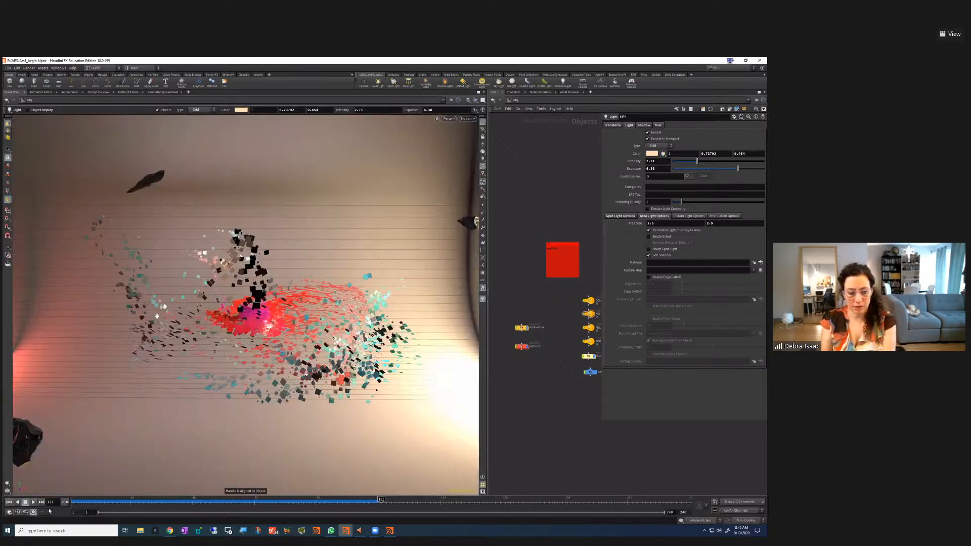
# Play the fracture animation from the first frame and stop at frame 15
pyautogui.click(10, 502)
pyautogui.click(33, 502)
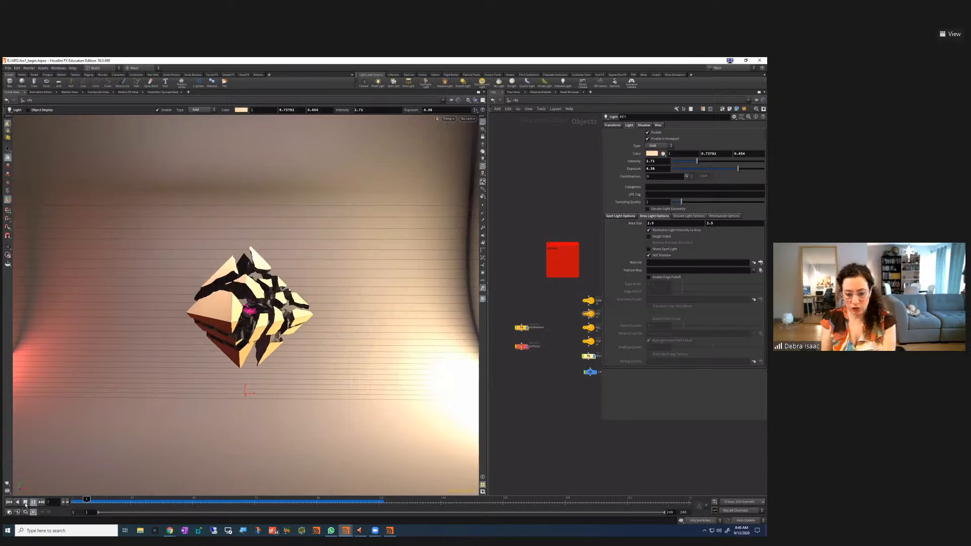
pyautogui.click(25, 502)
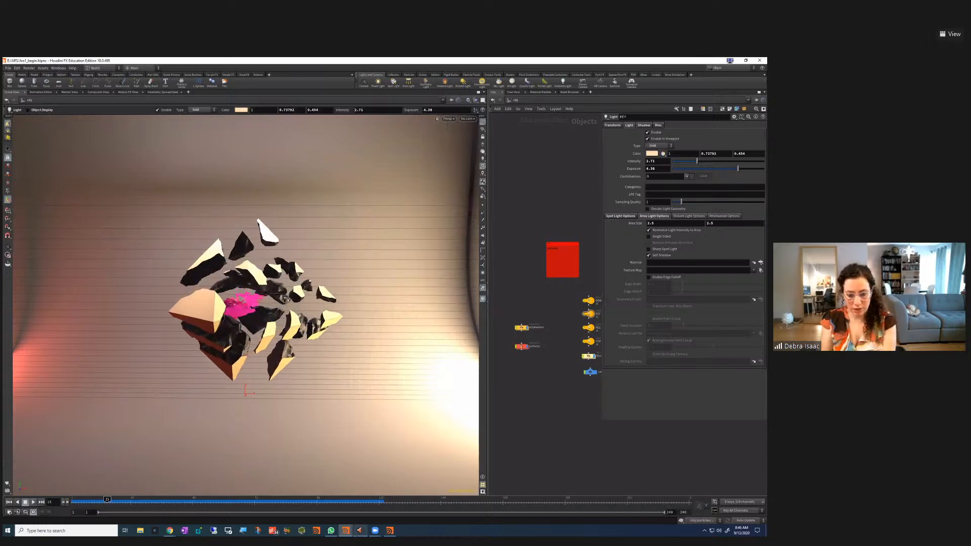
# Bring the MPlay flipbook window forward and scrub it to frame 11
pyautogui.moveTo(344, 531)
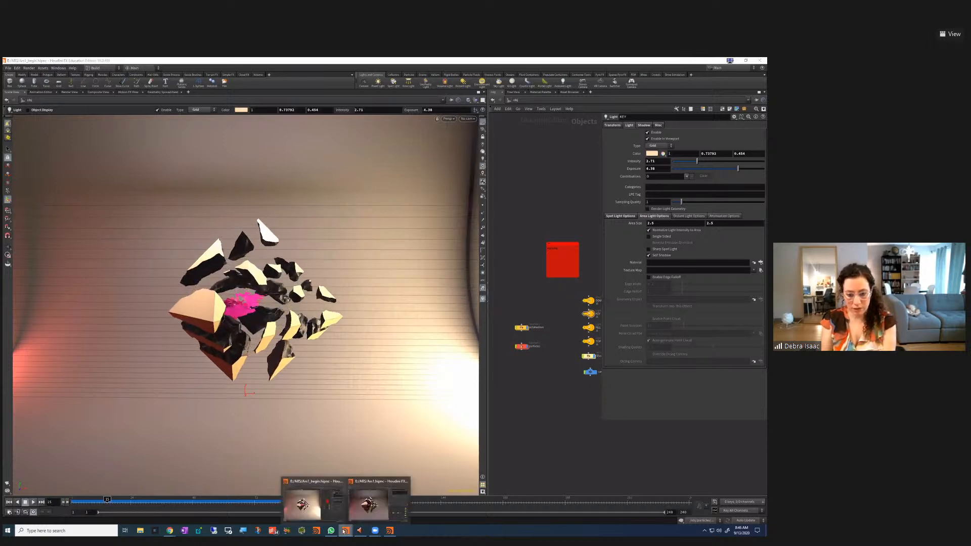
pyautogui.click(389, 530)
pyautogui.moveTo(123, 335); pyautogui.dragTo(157, 340)
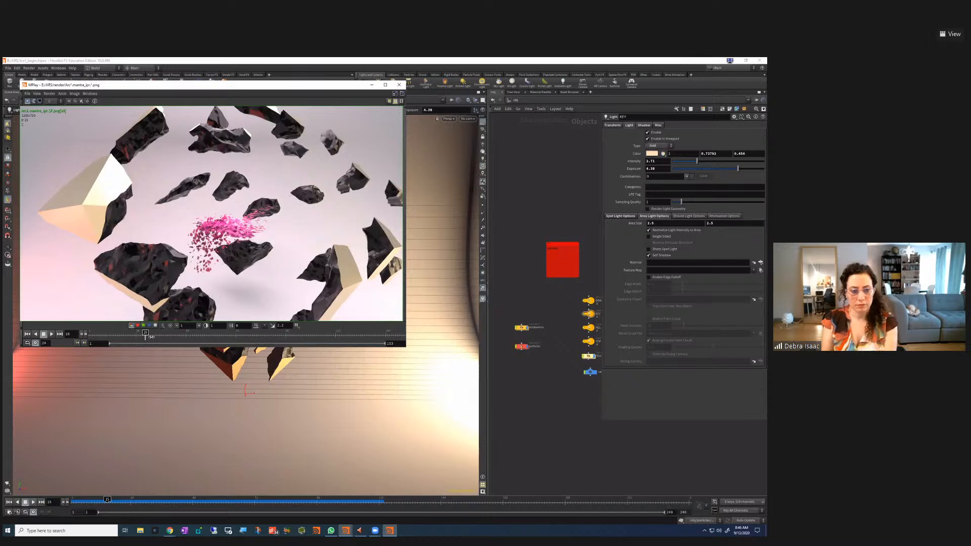
# Scrub the MPlay flipbook around frames 36–41, then send it behind the Houdini window
pyautogui.moveTo(158, 335)
pyautogui.mouseDown()
pyautogui.moveTo(215, 335)
pyautogui.moveTo(100, 333)
pyautogui.moveTo(184, 333)
pyautogui.moveTo(127, 337)
pyautogui.moveTo(157, 335)
pyautogui.mouseUp()
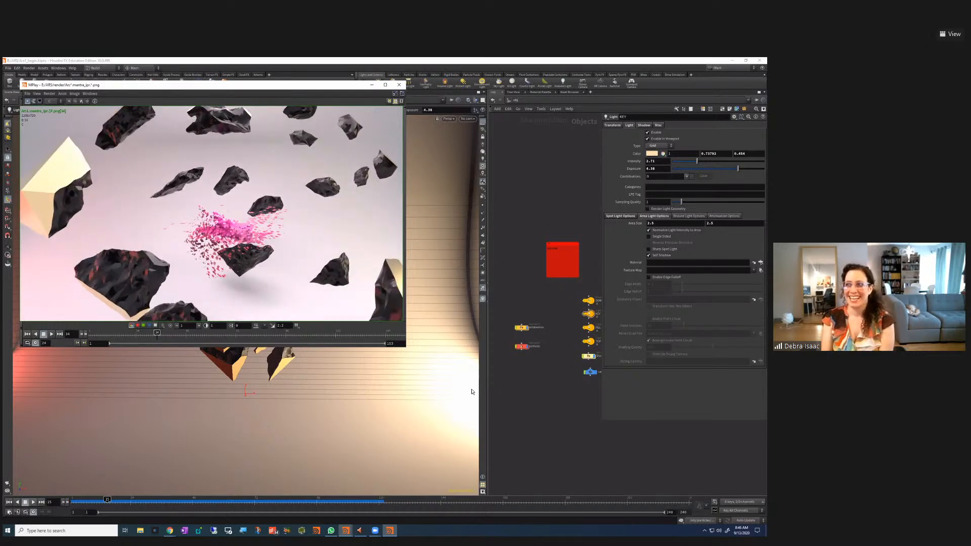
pyautogui.click(162, 338)
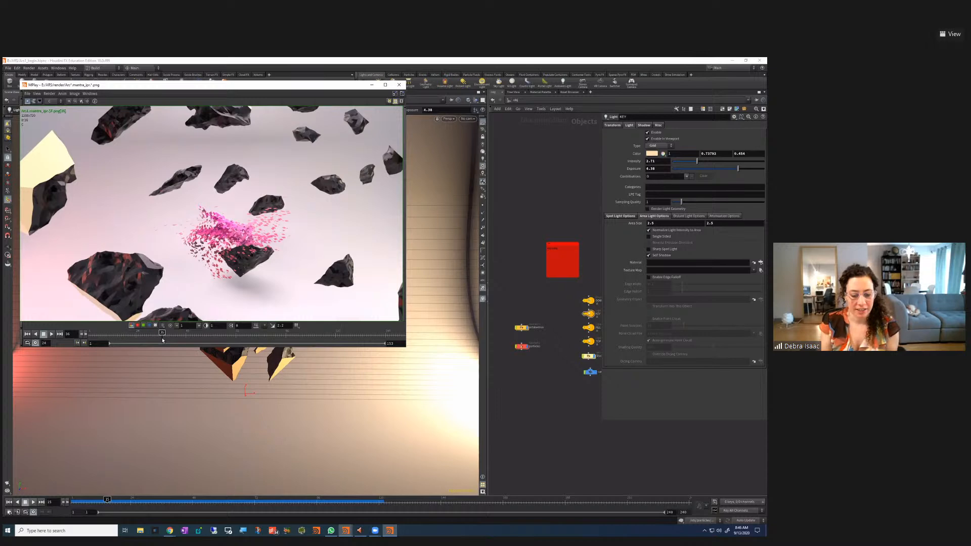
pyautogui.moveTo(163, 340); pyautogui.dragTo(171, 336)
pyautogui.click(535, 409)
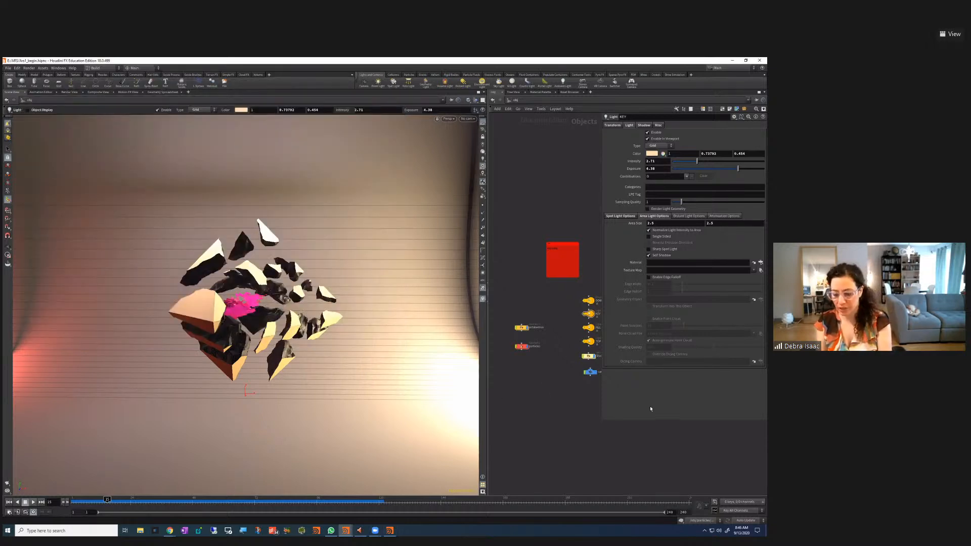
# Add a new font1 geometry object to the network and dive inside to its Font node
pyautogui.press('p')
pyautogui.moveTo(646, 430); pyautogui.dragTo(654, 427, button='middle')
pyautogui.moveTo(513, 401); pyautogui.dragTo(576, 435, button='middle')
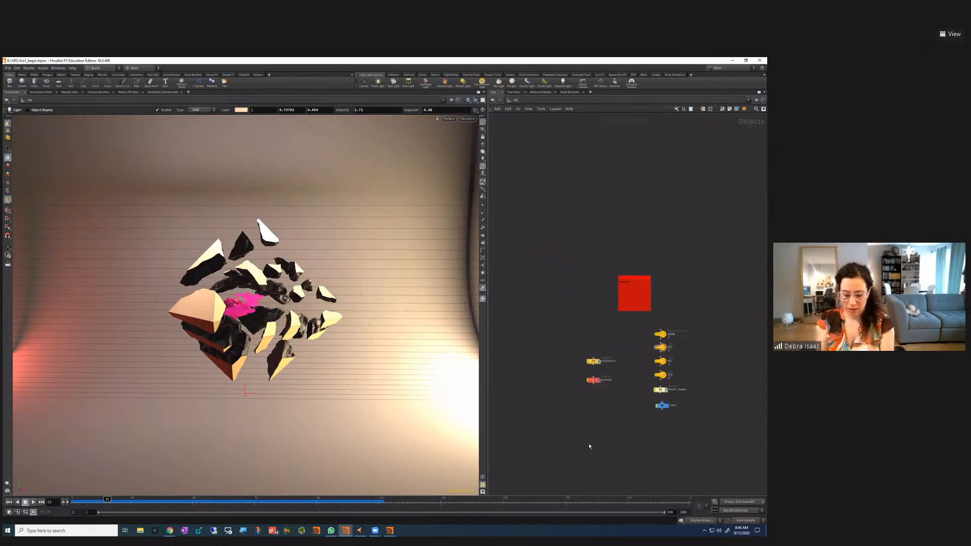
pyautogui.press('Tab')
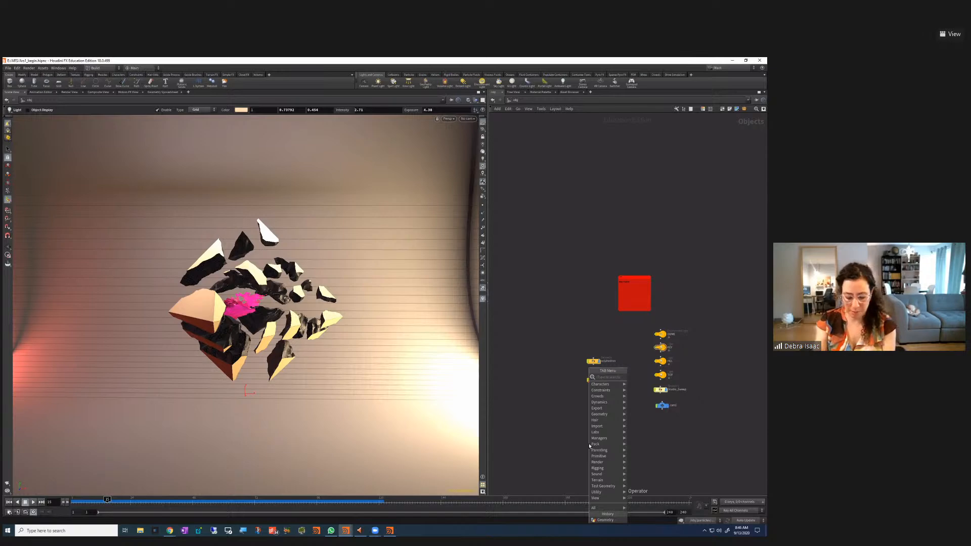
pyautogui.write('file')
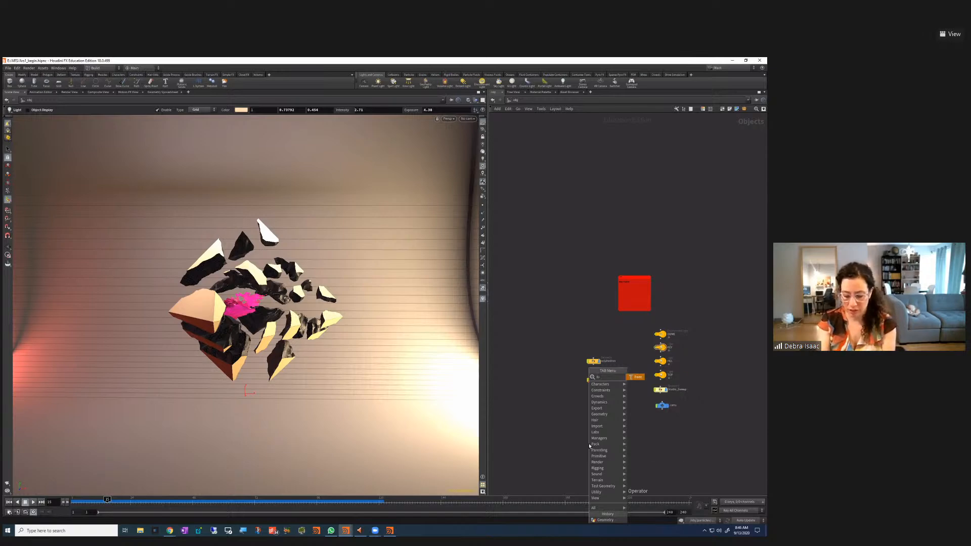
pyautogui.click(639, 377)
pyautogui.click(603, 432)
pyautogui.doubleClick(602, 430)
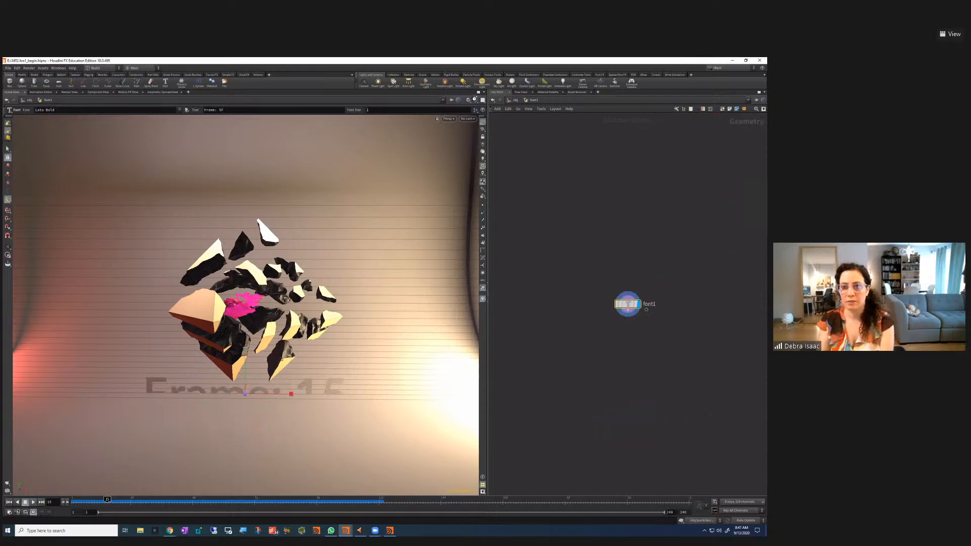
# Show only the current object, then replace font1's 'Frame: $F' text with the presenter's e-mail address
pyautogui.click(475, 99)
pyautogui.click(486, 118)
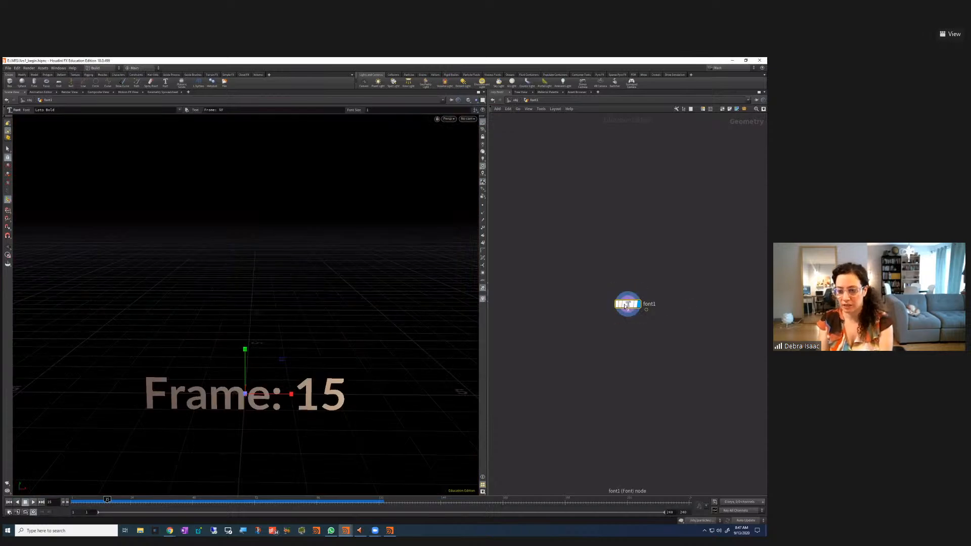
pyautogui.press('p')
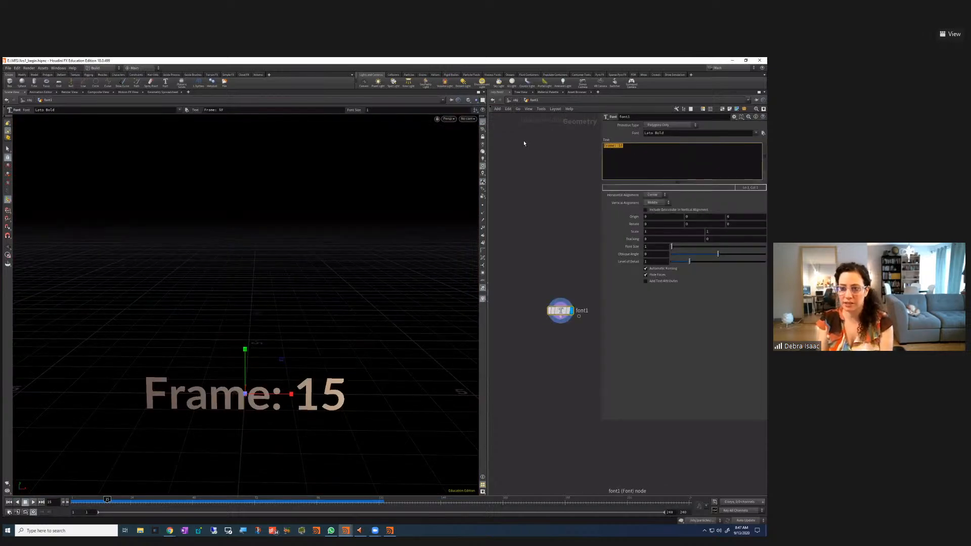
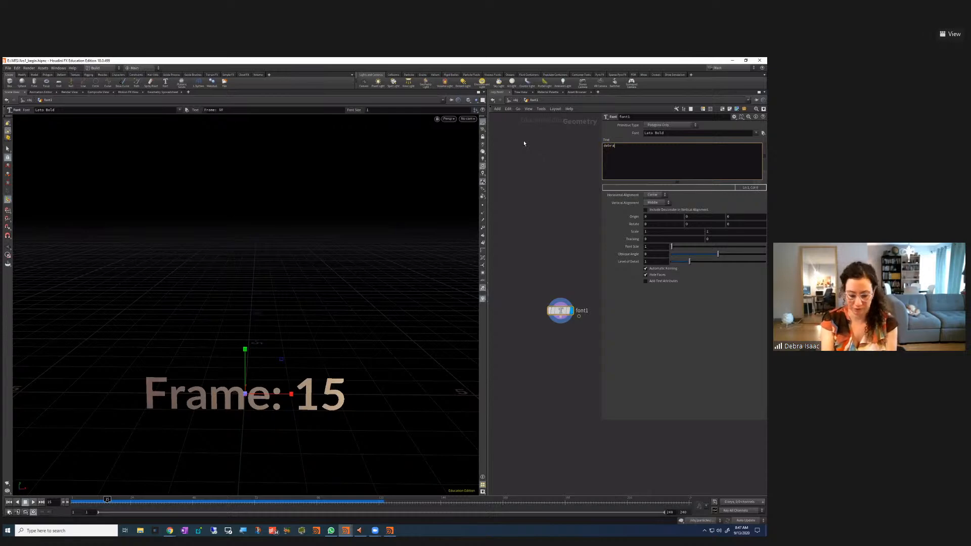
pyautogui.hotkey('ctrl', 'Return')
pyautogui.press('space')
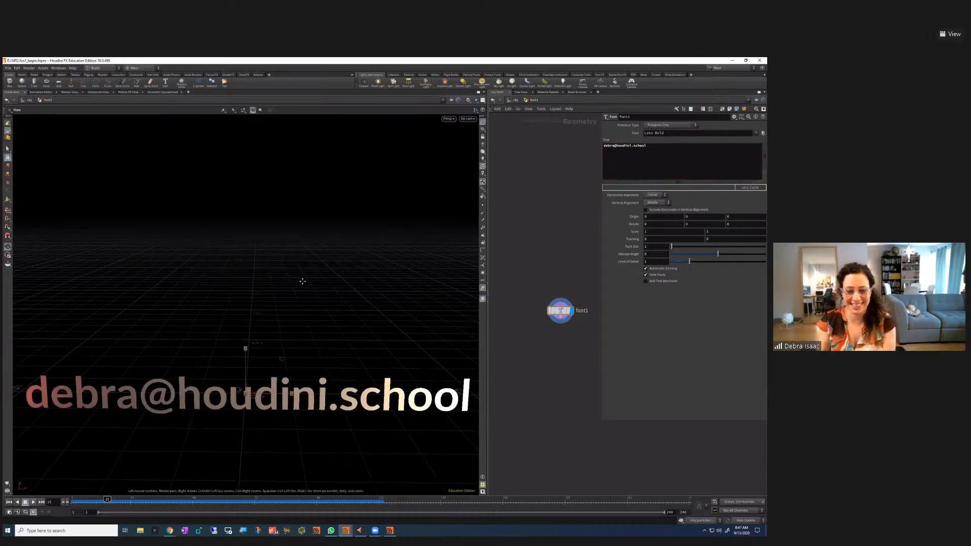
# Zoom and pan the viewport to frame the new e-mail text
pyautogui.scroll(-2, 298, 253)
pyautogui.moveTo(328, 364); pyautogui.dragTo(317, 316, button='middle')
pyautogui.scroll(2, 329, 300)
pyautogui.moveTo(330, 298); pyautogui.dragTo(324, 302)
pyautogui.scroll(-1, 324, 302)
pyautogui.moveTo(324, 302); pyautogui.dragTo(324, 291, button='middle')
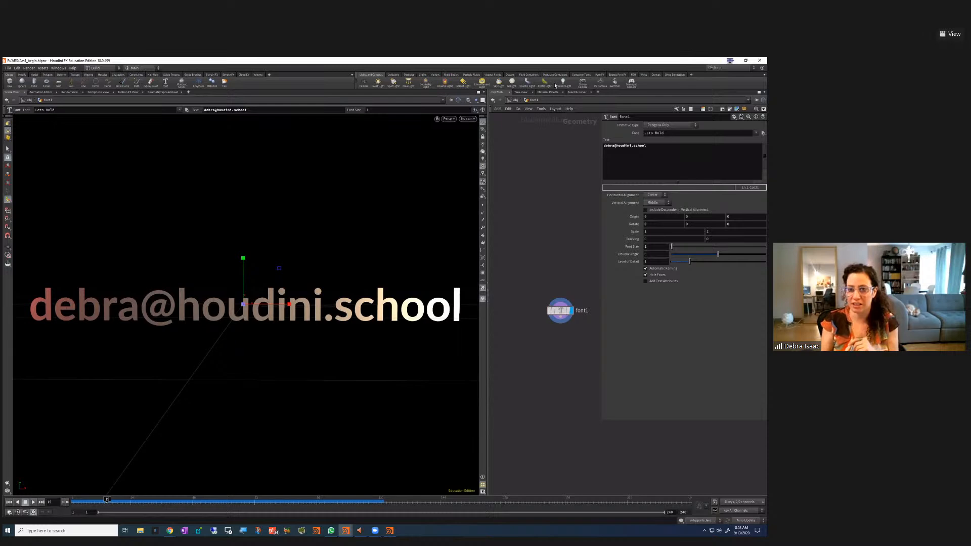
pyautogui.click(514, 99)
pyautogui.click(514, 99)
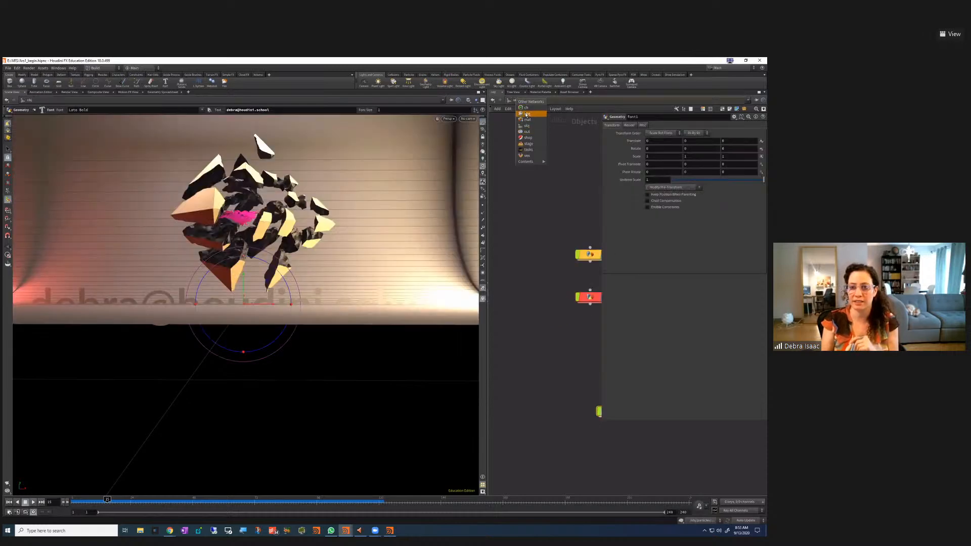
pyautogui.click(525, 107)
pyautogui.click(523, 101)
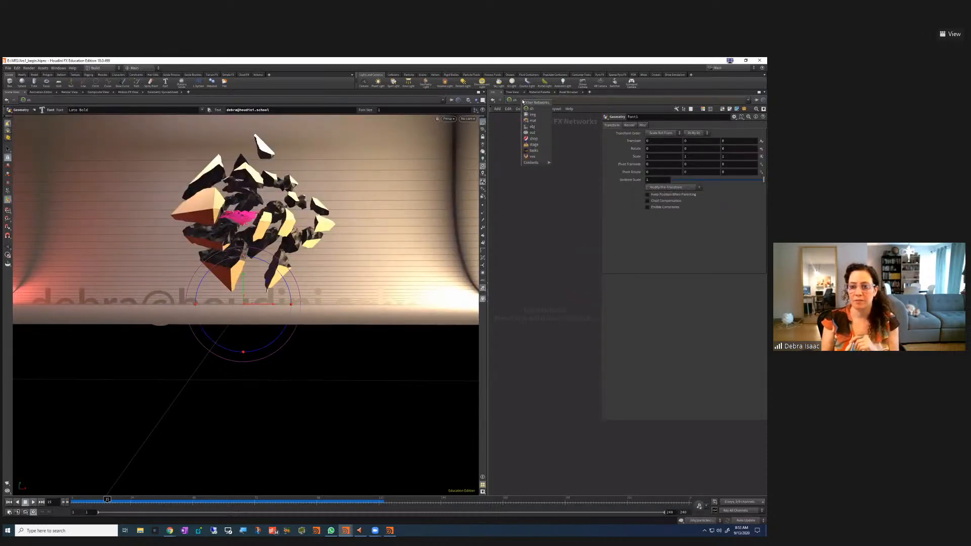
pyautogui.click(535, 126)
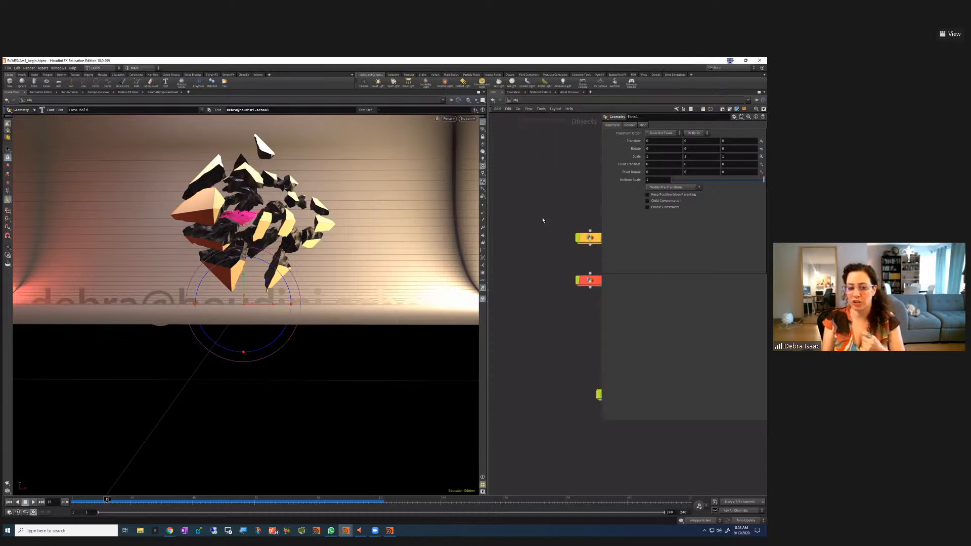
pyautogui.press('Escape')
pyautogui.moveTo(353, 322); pyautogui.dragTo(381, 317)
pyautogui.moveTo(584, 388); pyautogui.dragTo(528, 336, button='middle')
pyautogui.doubleClick(554, 341)
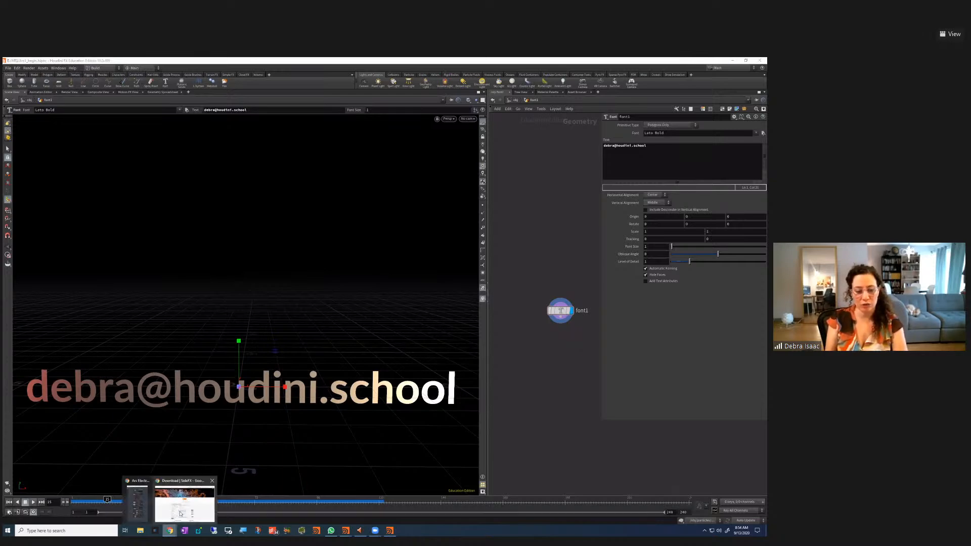
# Switch to Chrome, go from the SideFX Download page to the homepage, and scroll down to its Gallery
pyautogui.click(170, 530)
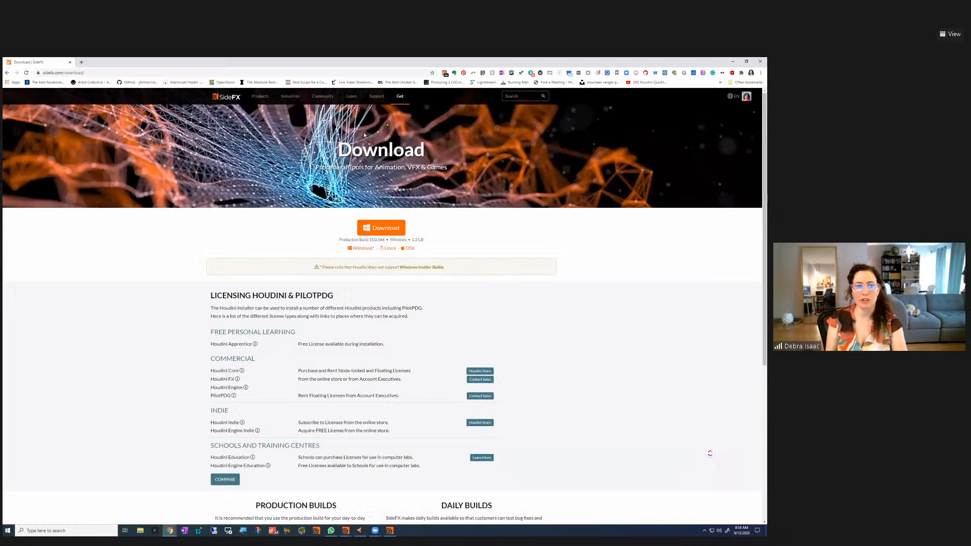
pyautogui.click(226, 96)
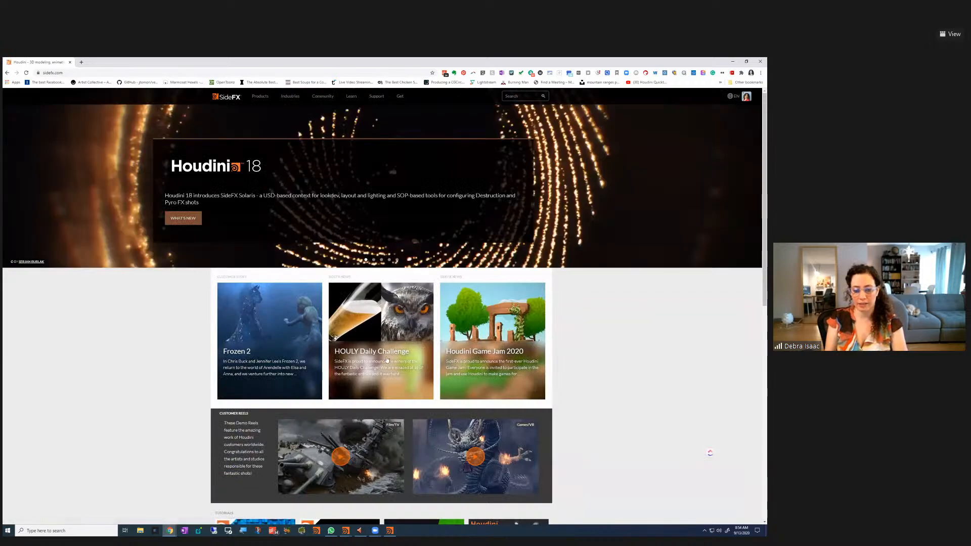
pyautogui.scroll(-3, 680, 455)
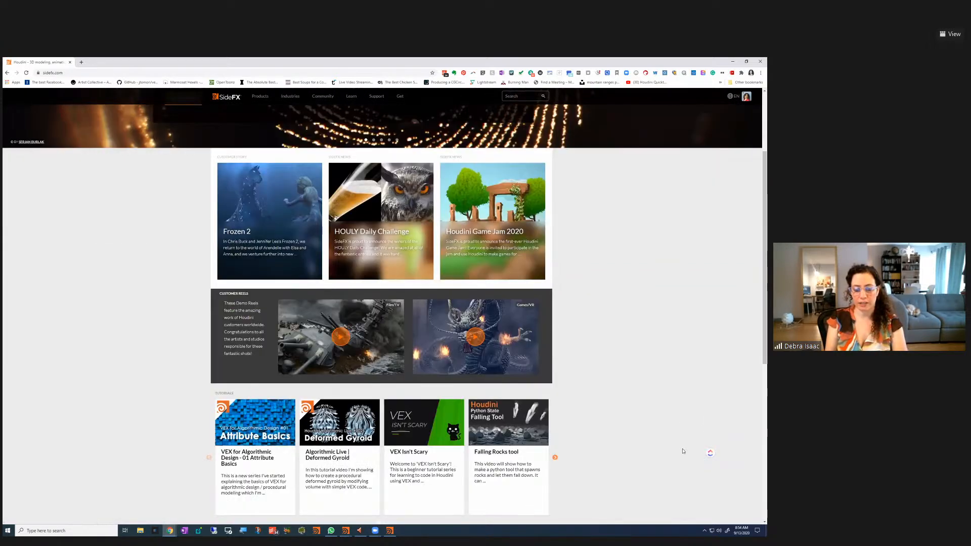
pyautogui.scroll(-1, 682, 451)
pyautogui.scroll(2, 683, 451)
pyautogui.scroll(-7, 682, 450)
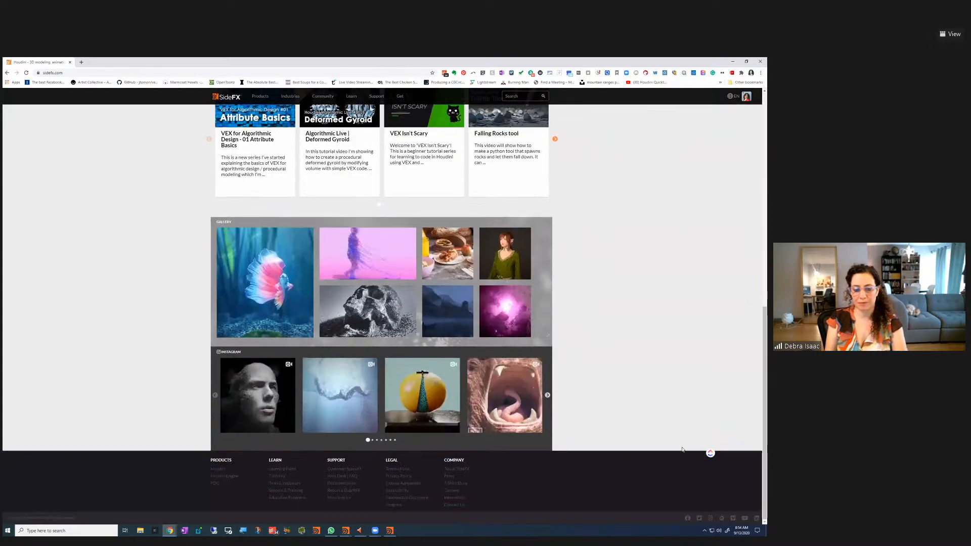